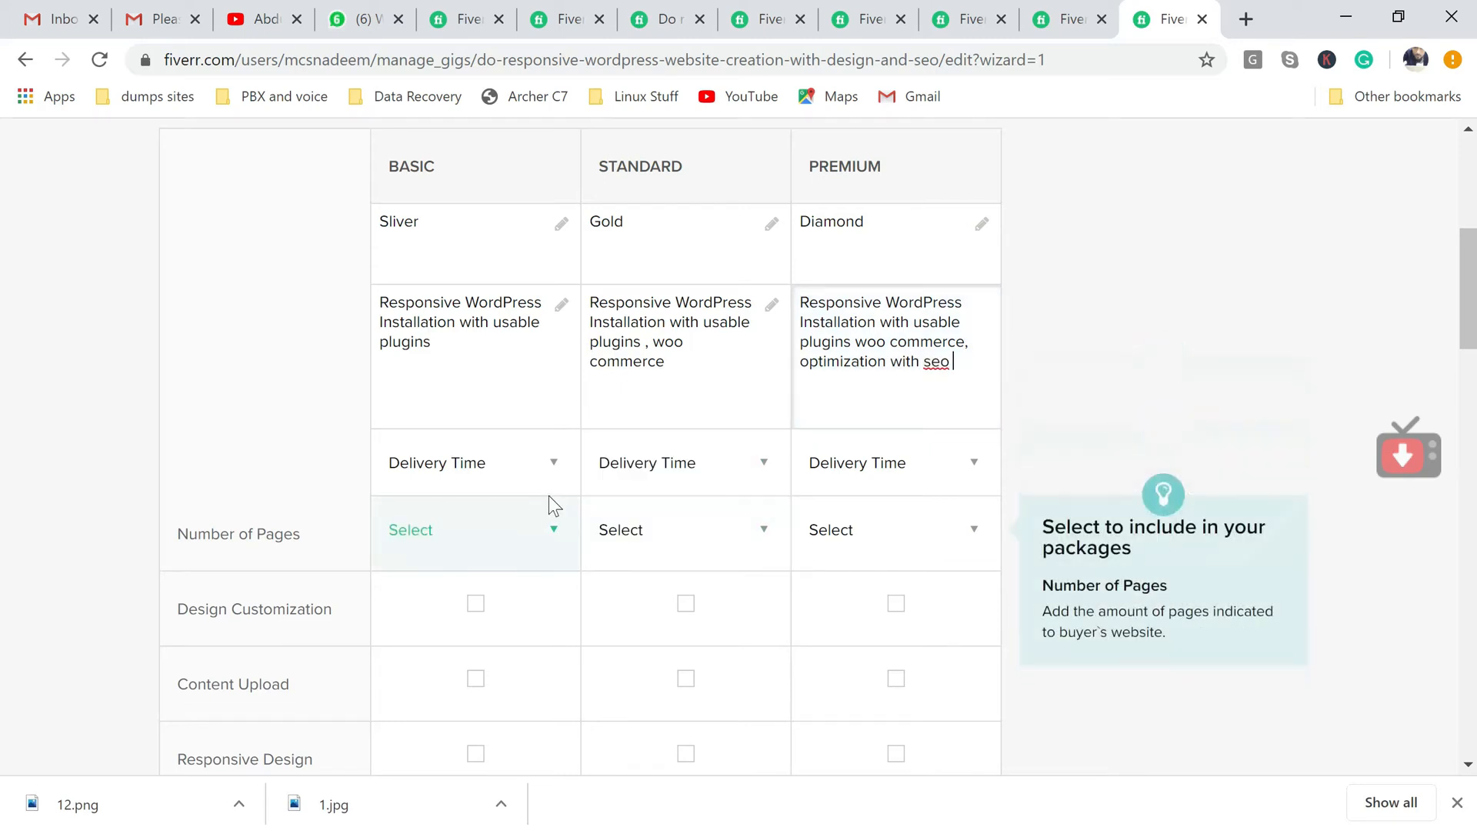
Check the Basic package of the competing low-cost WordPress gig and set the Basic package's delivery time to 2 days.
click(555, 463)
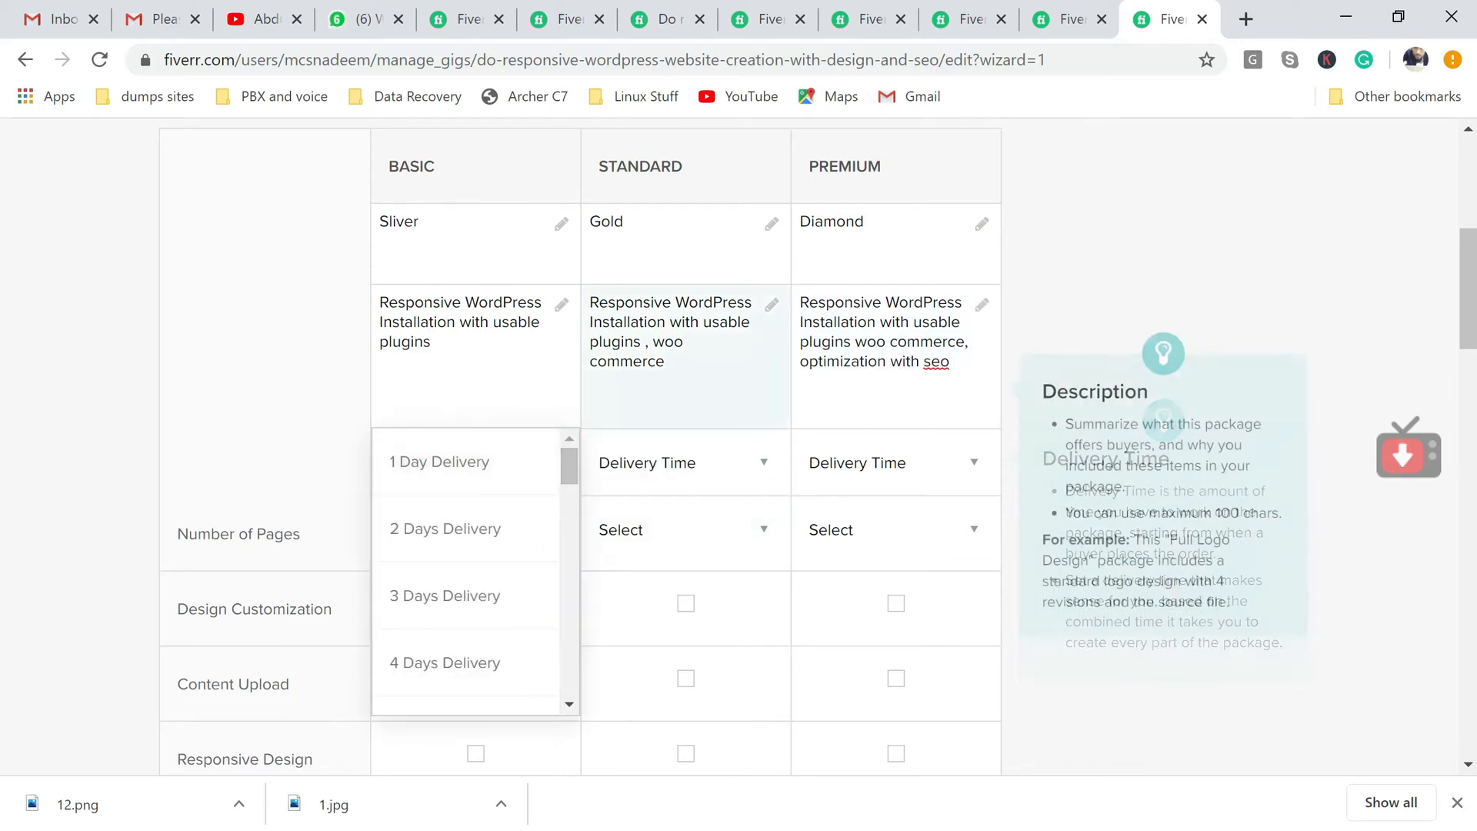
click(664, 23)
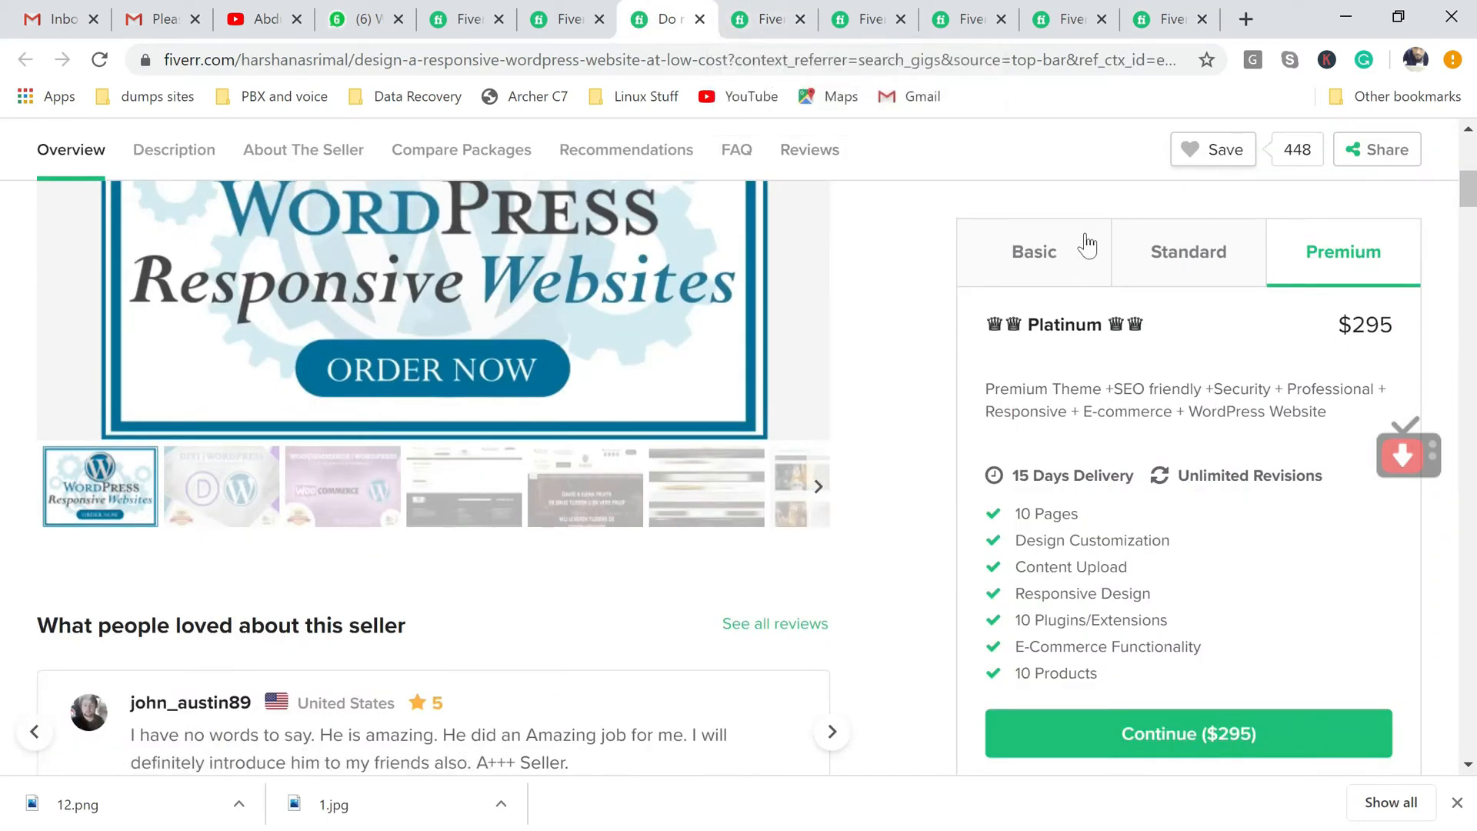
click(1039, 252)
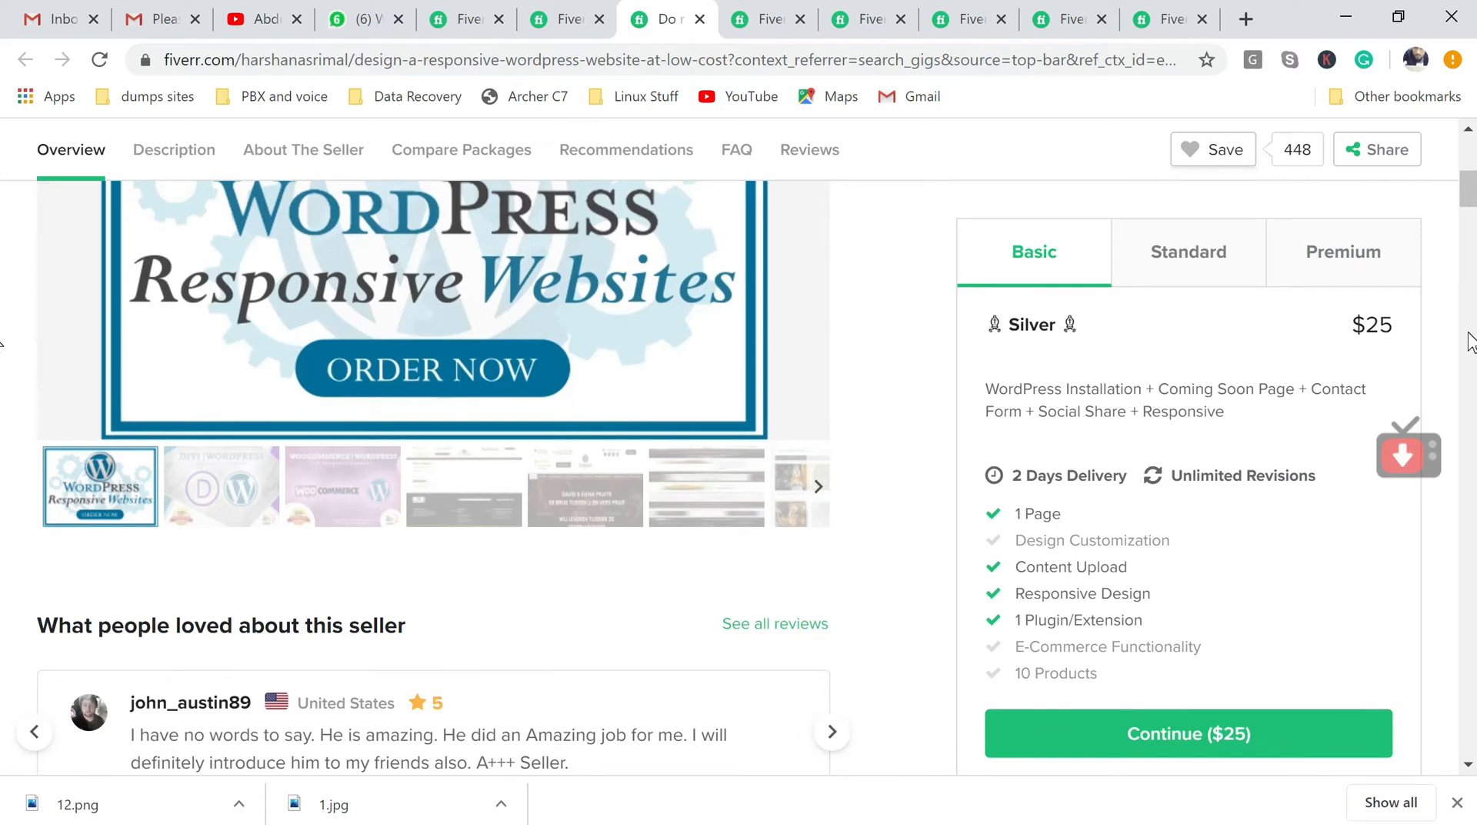
click(1173, 19)
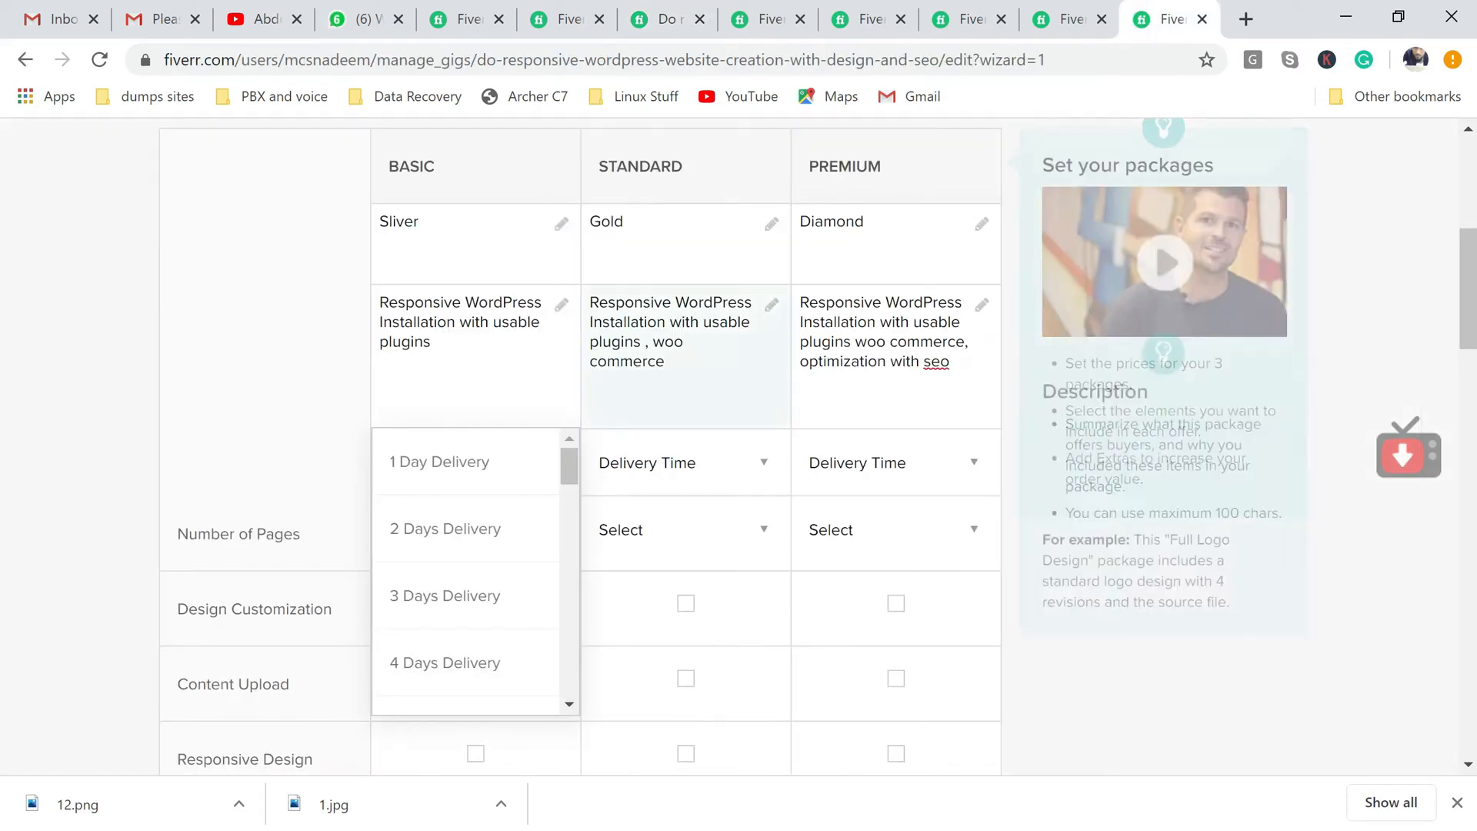
click(418, 534)
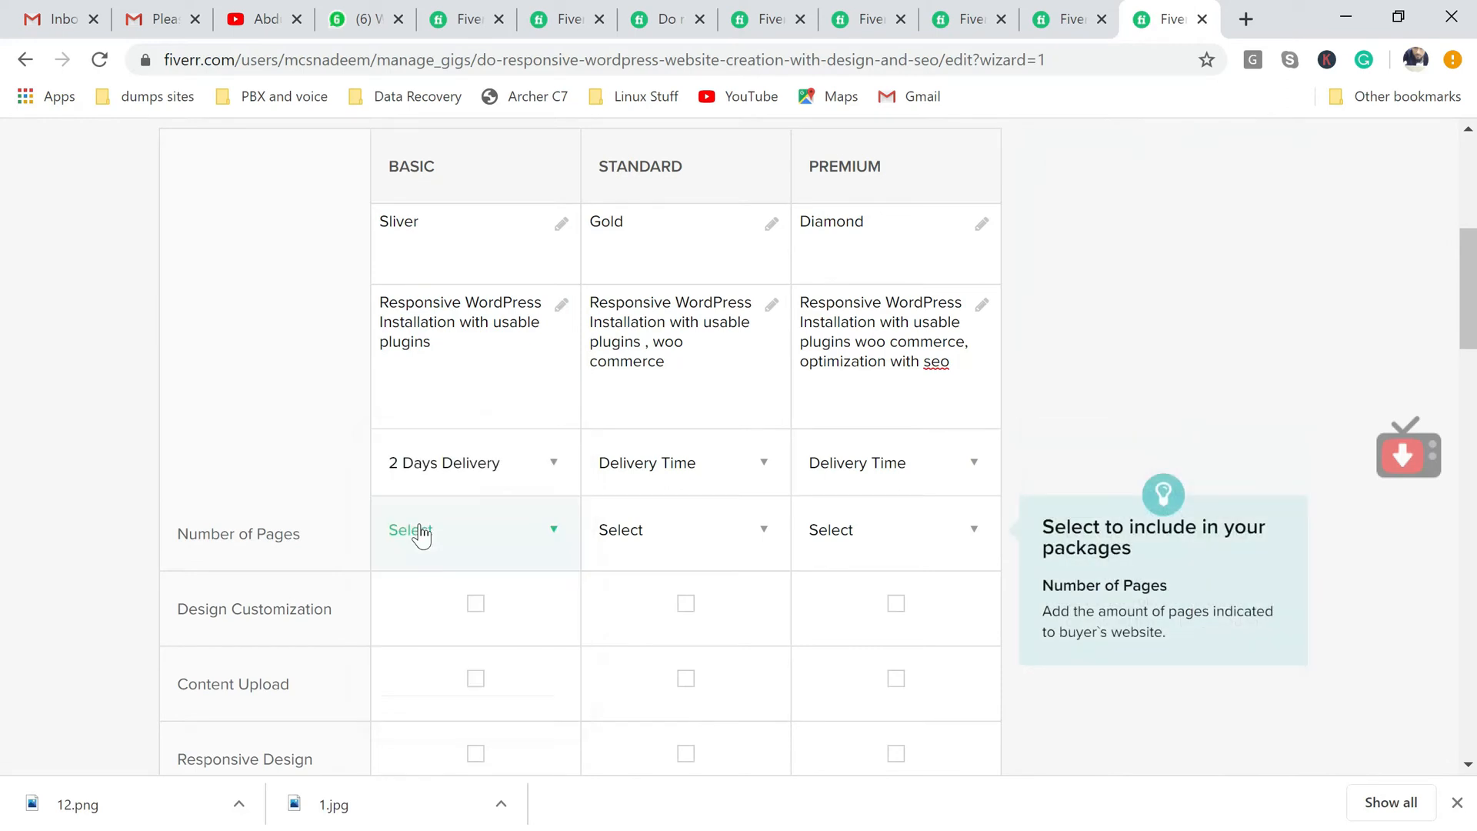
Change the Basic package's delivery time to 1 day and open the Standard package's delivery time choices.
click(516, 464)
click(449, 470)
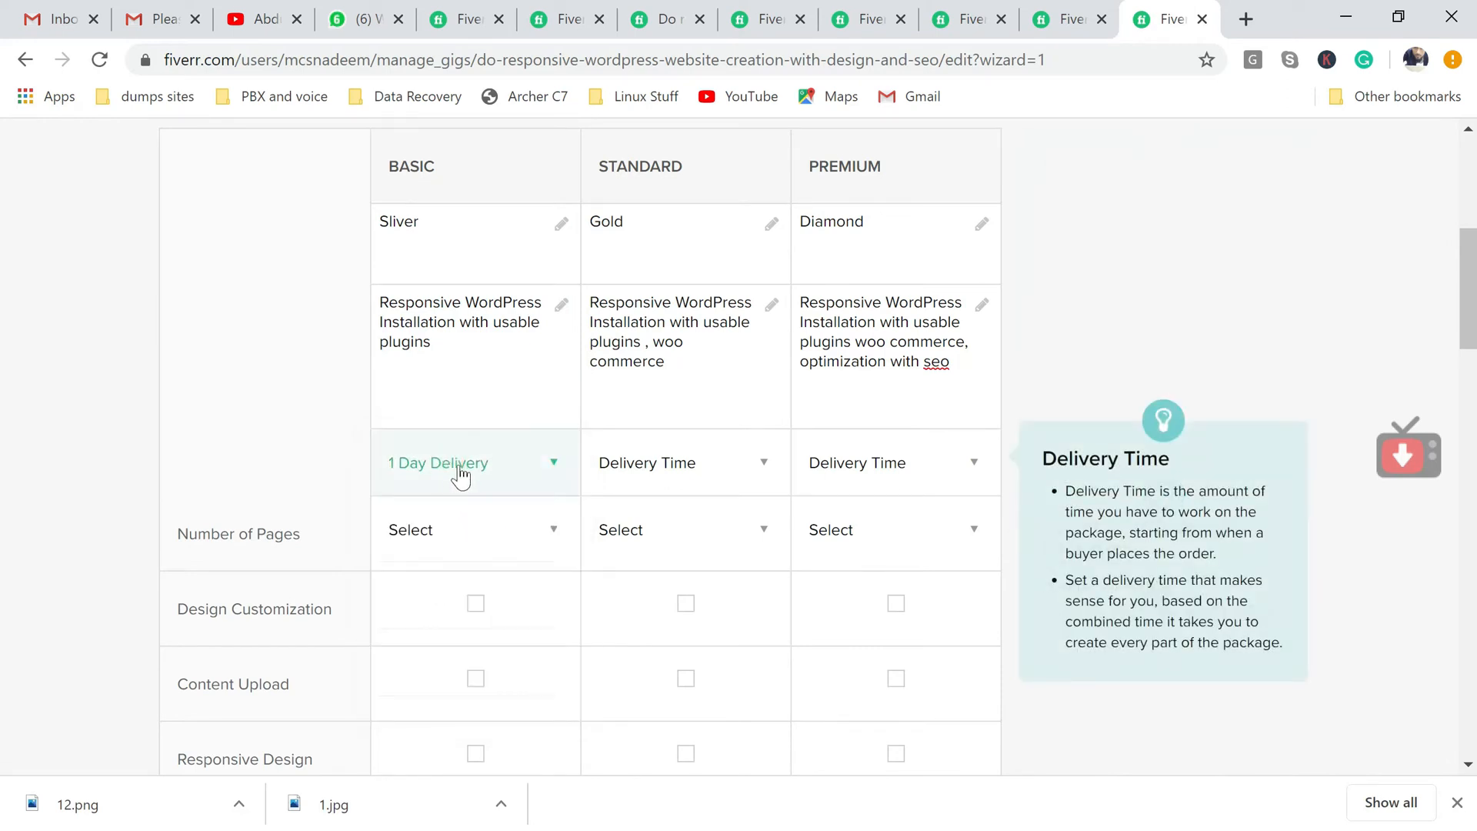
click(700, 473)
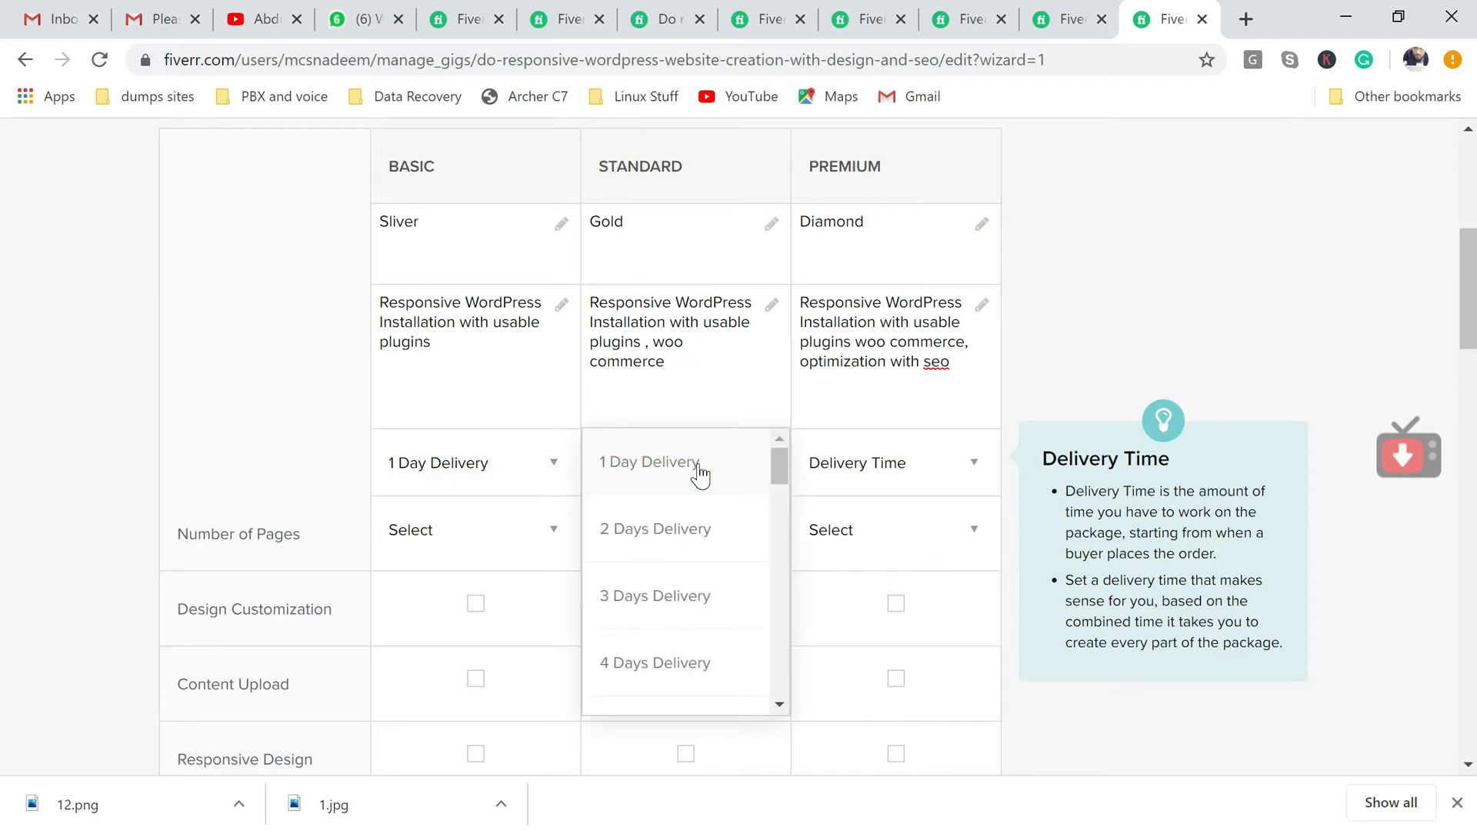
Review the delivery times and contents of the competing WordPress gig's Standard, Premium and Basic packages.
click(669, 19)
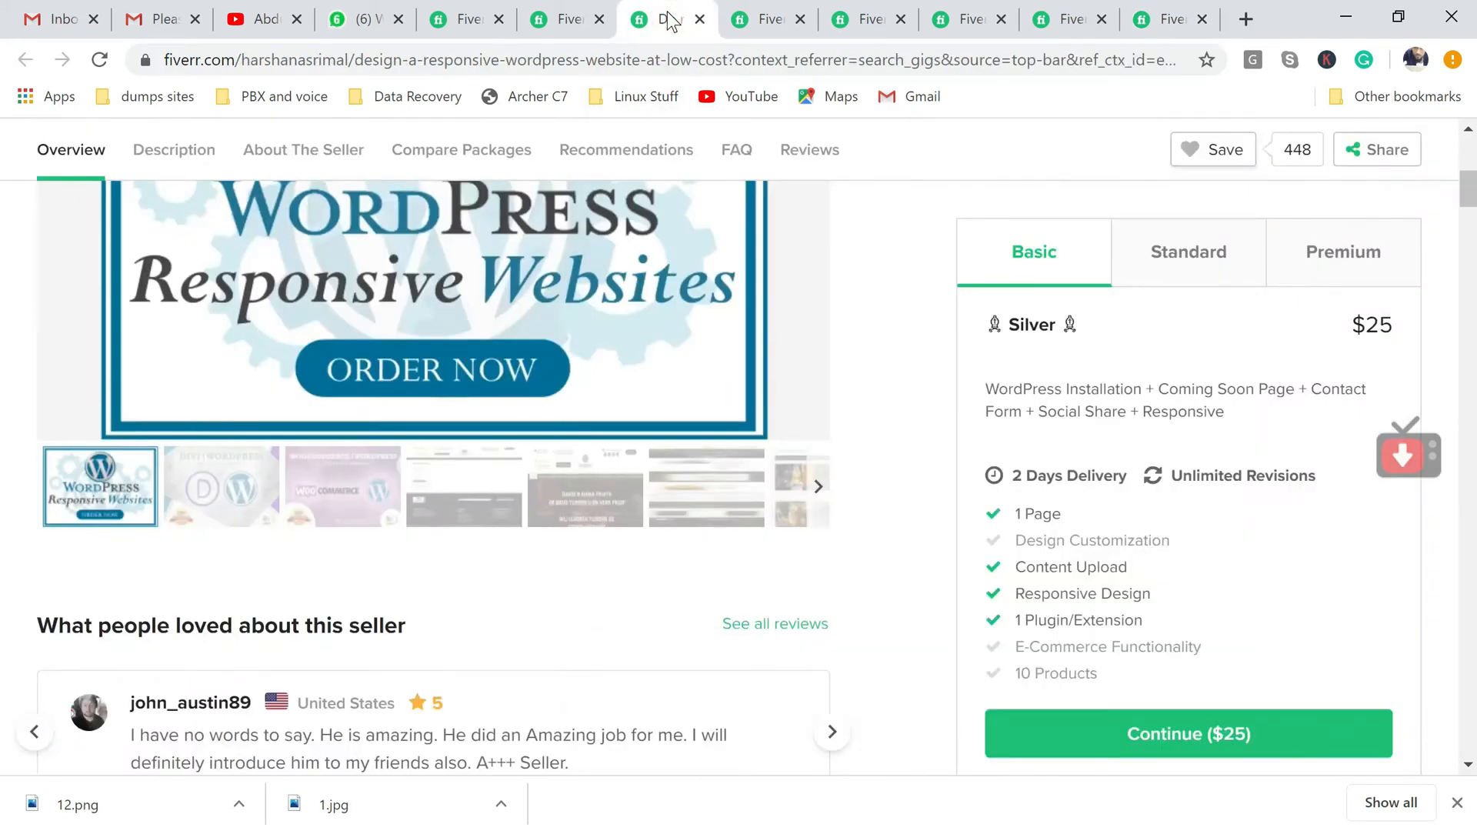
click(1177, 260)
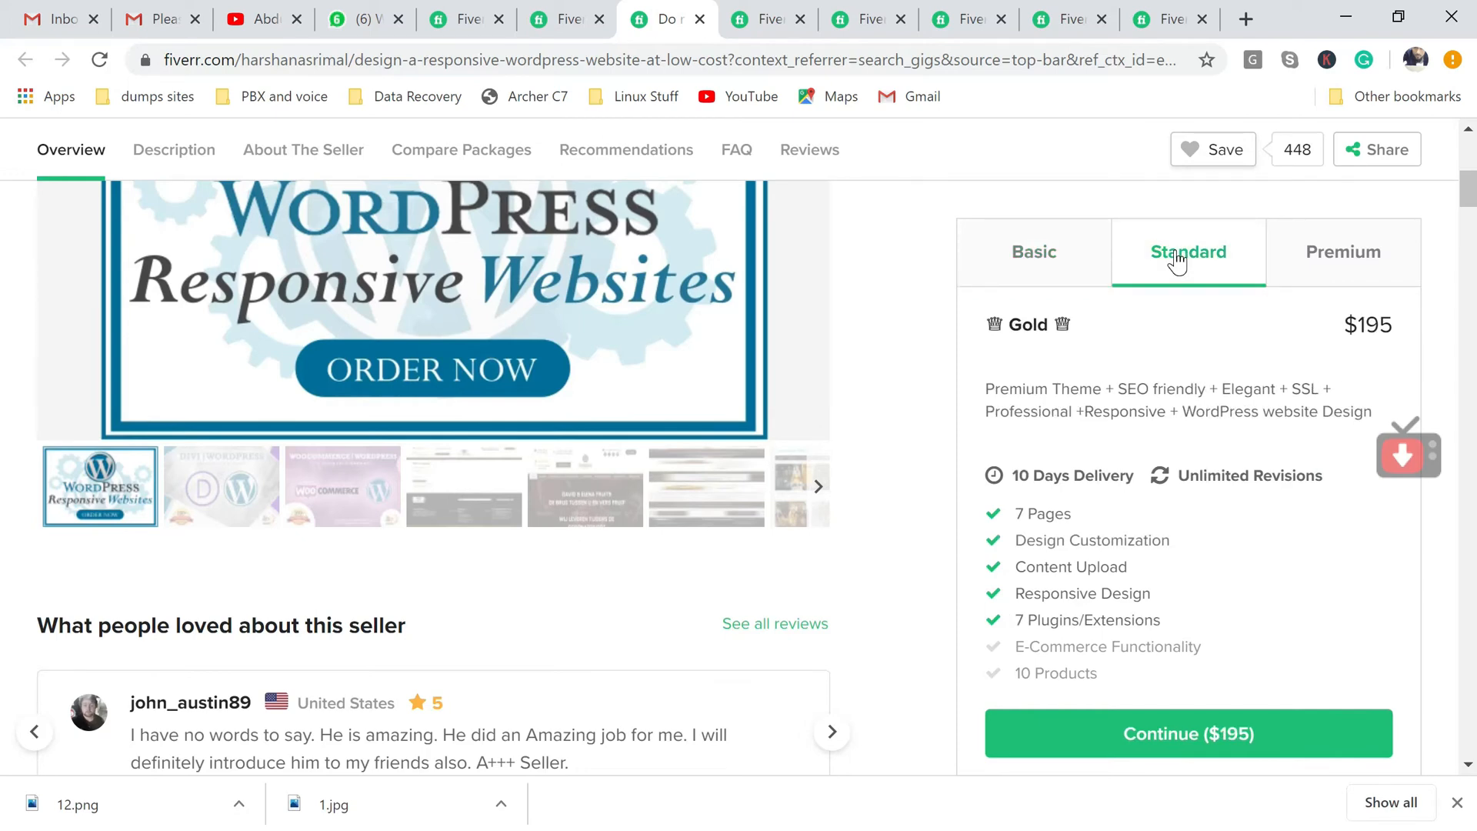
click(1320, 254)
click(1171, 257)
click(1037, 260)
Return to the gig being edited and set the Basic package's delivery time to 2 days.
click(1166, 18)
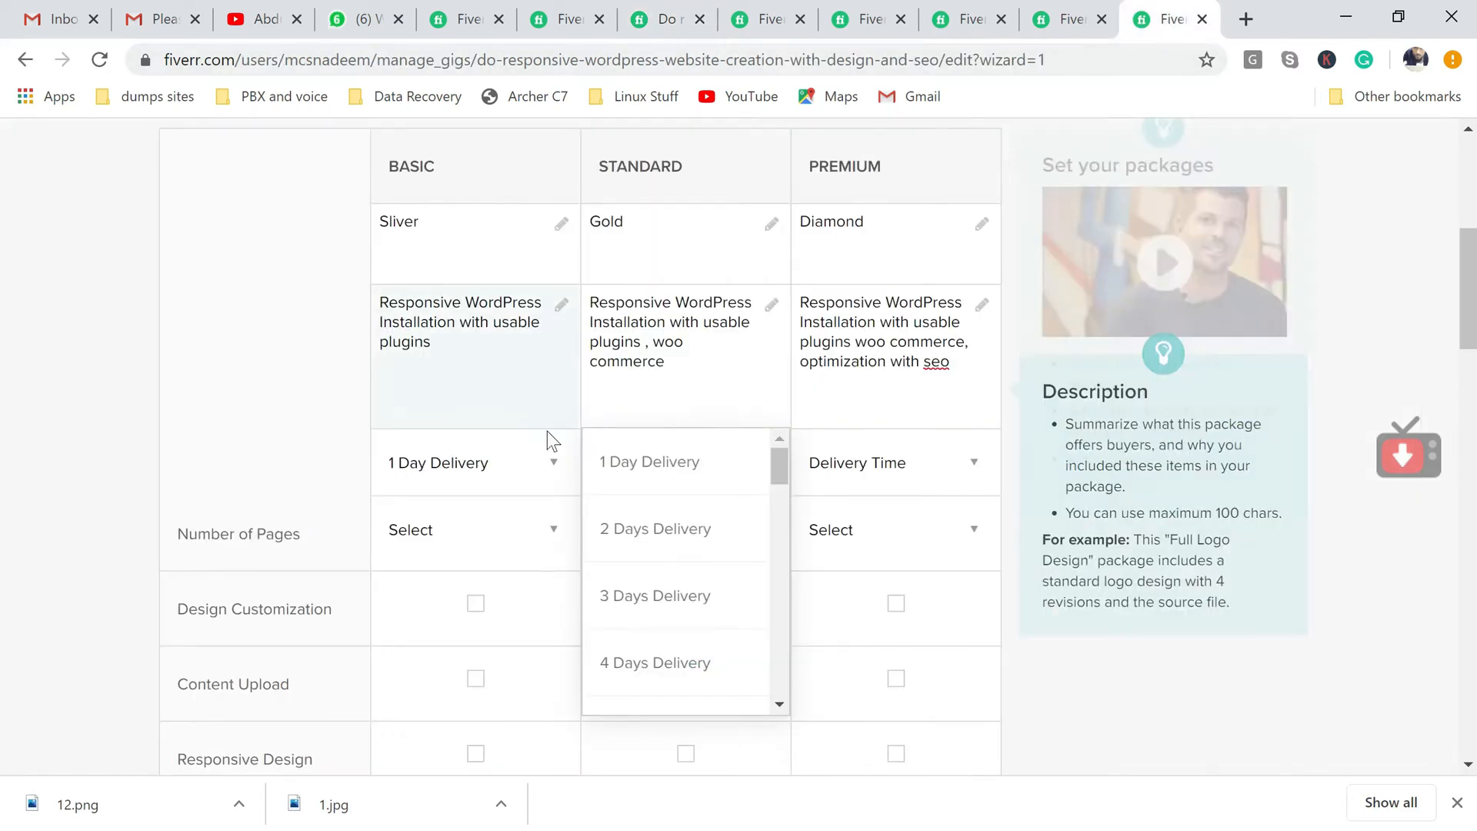
click(485, 481)
click(422, 535)
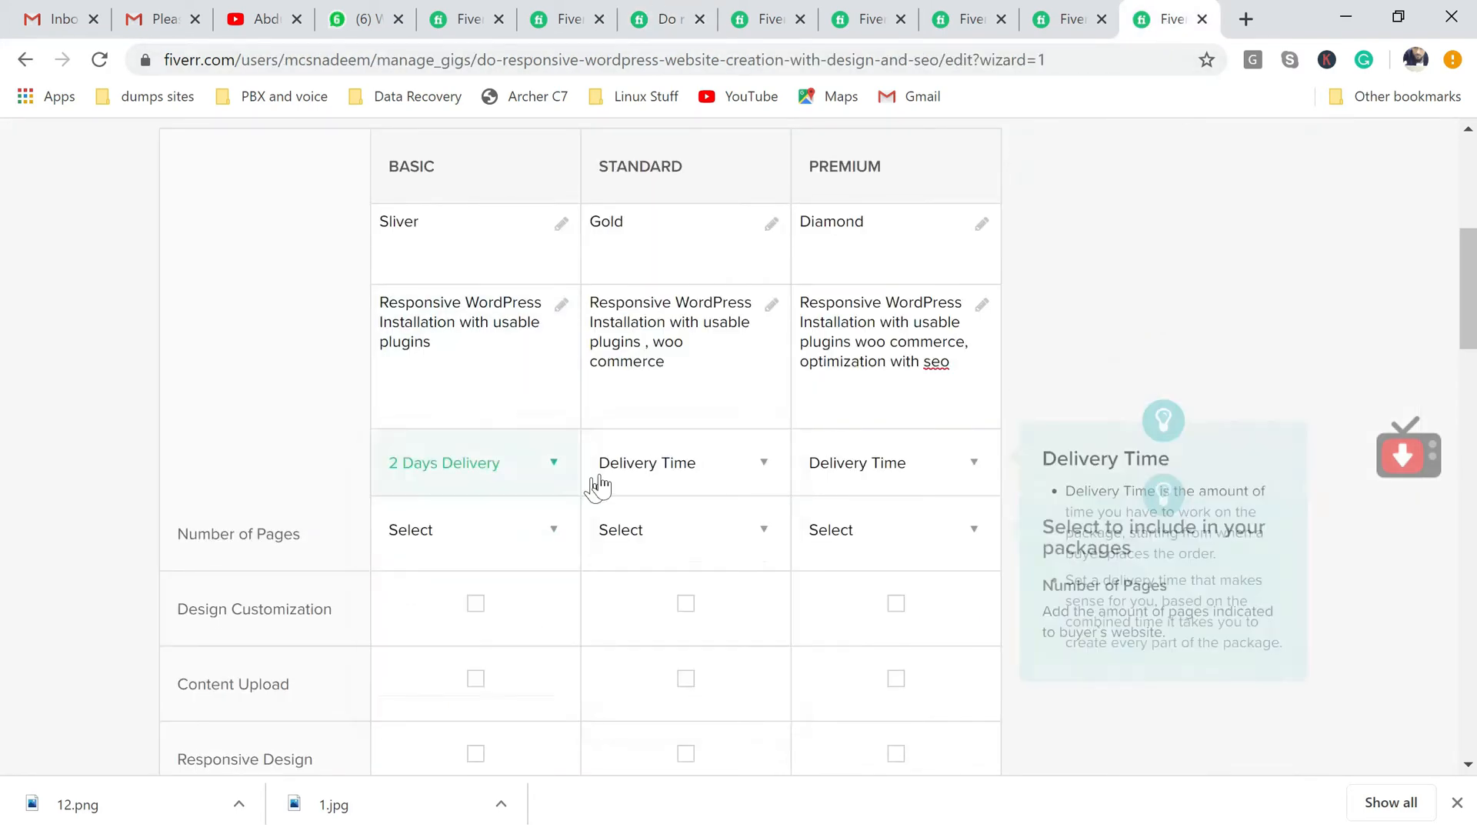
Set the delivery time to 8 days for the Standard package and 14 days for the Premium package.
click(599, 485)
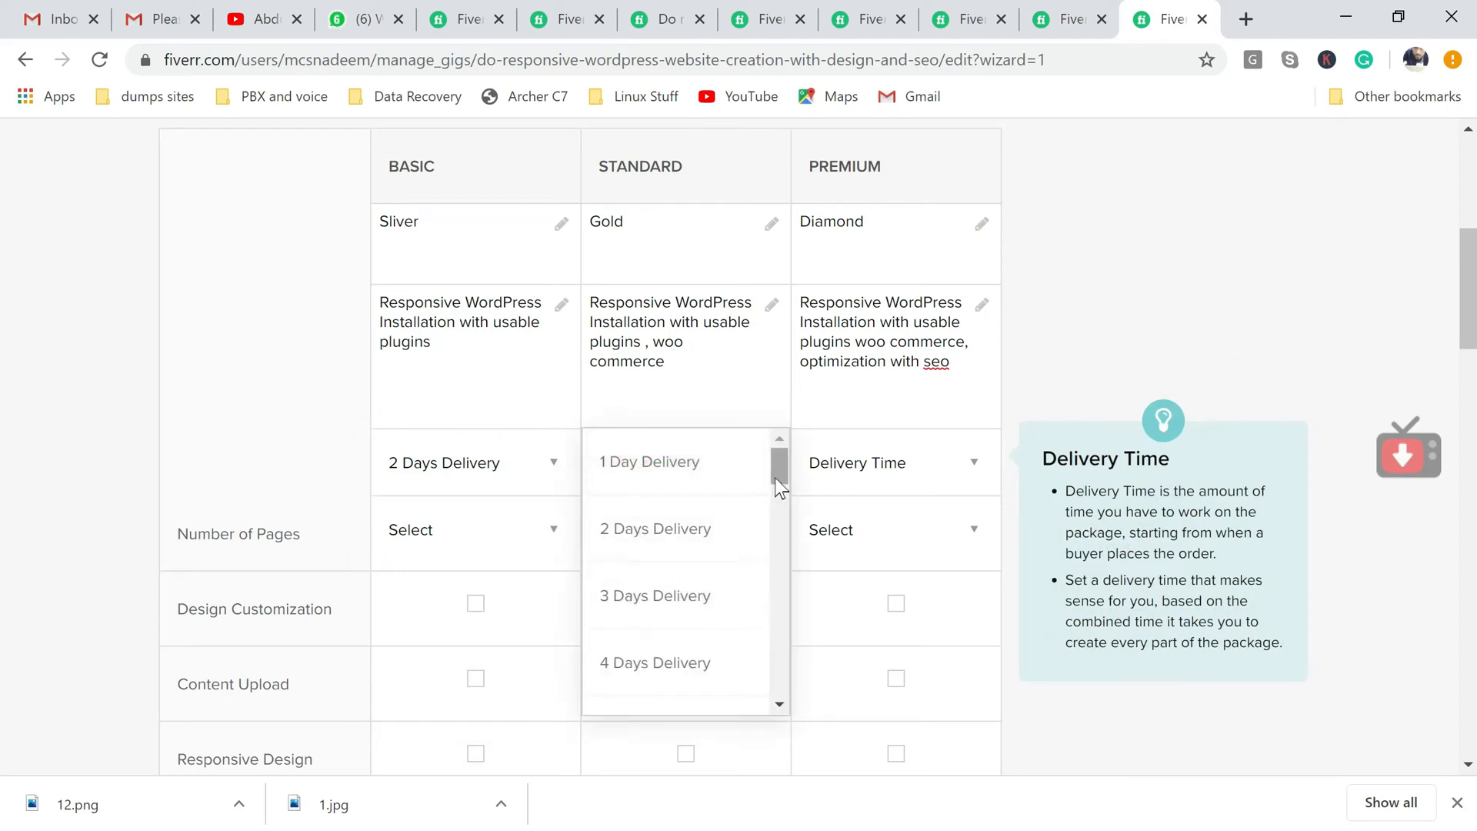
drag(775, 478, 785, 517)
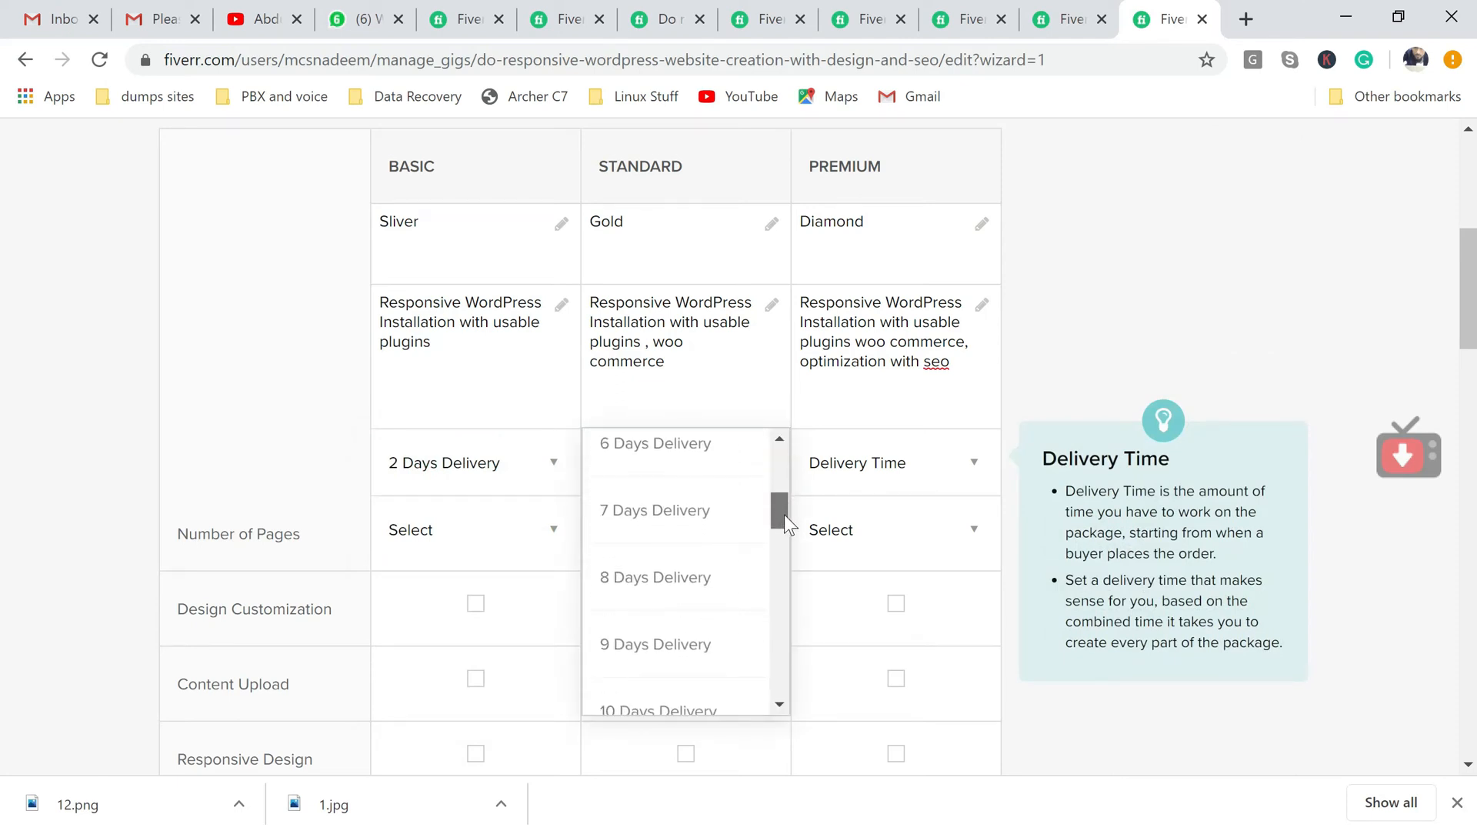
click(681, 578)
click(874, 465)
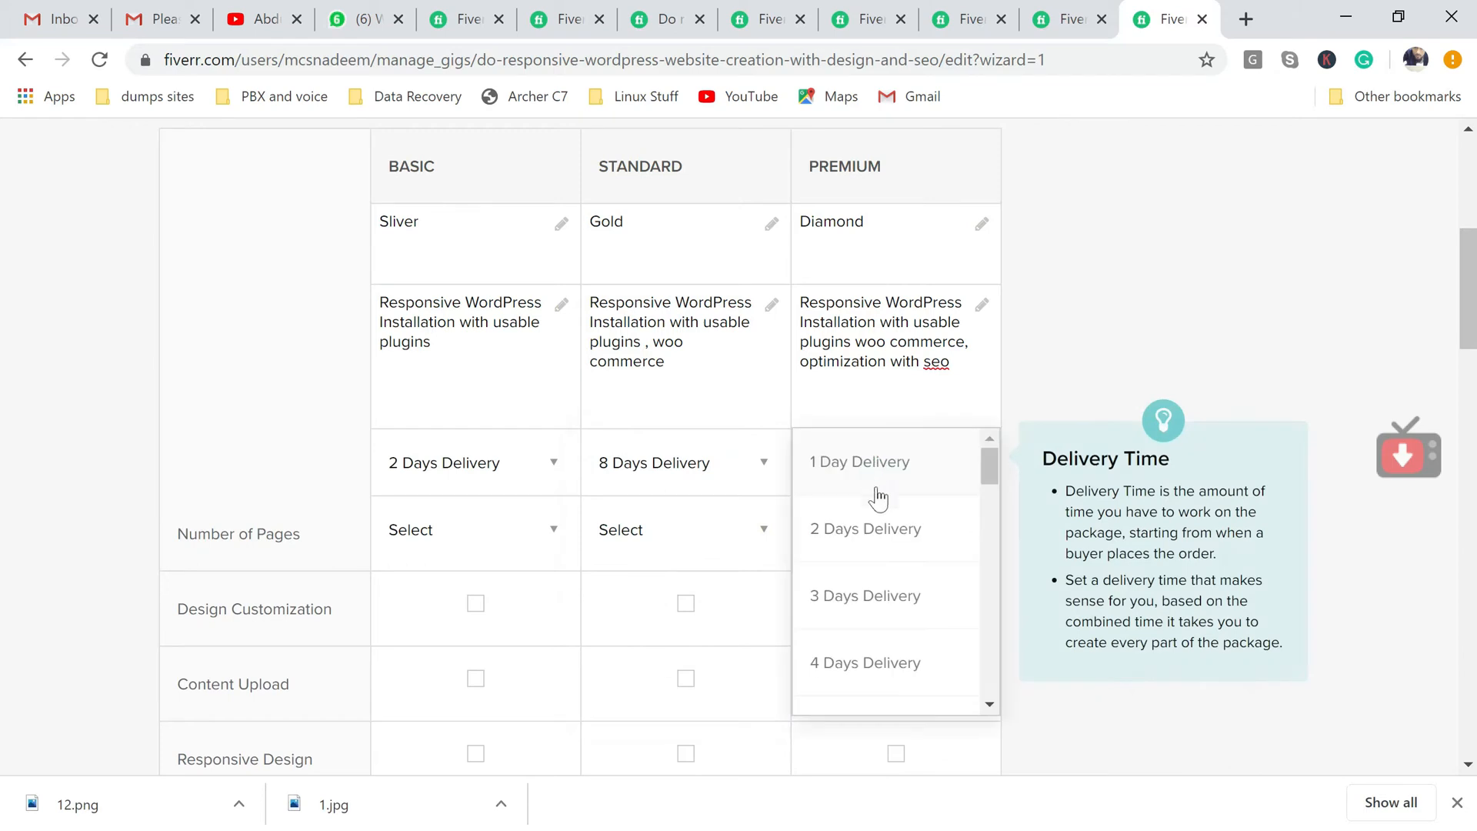
drag(989, 469, 995, 572)
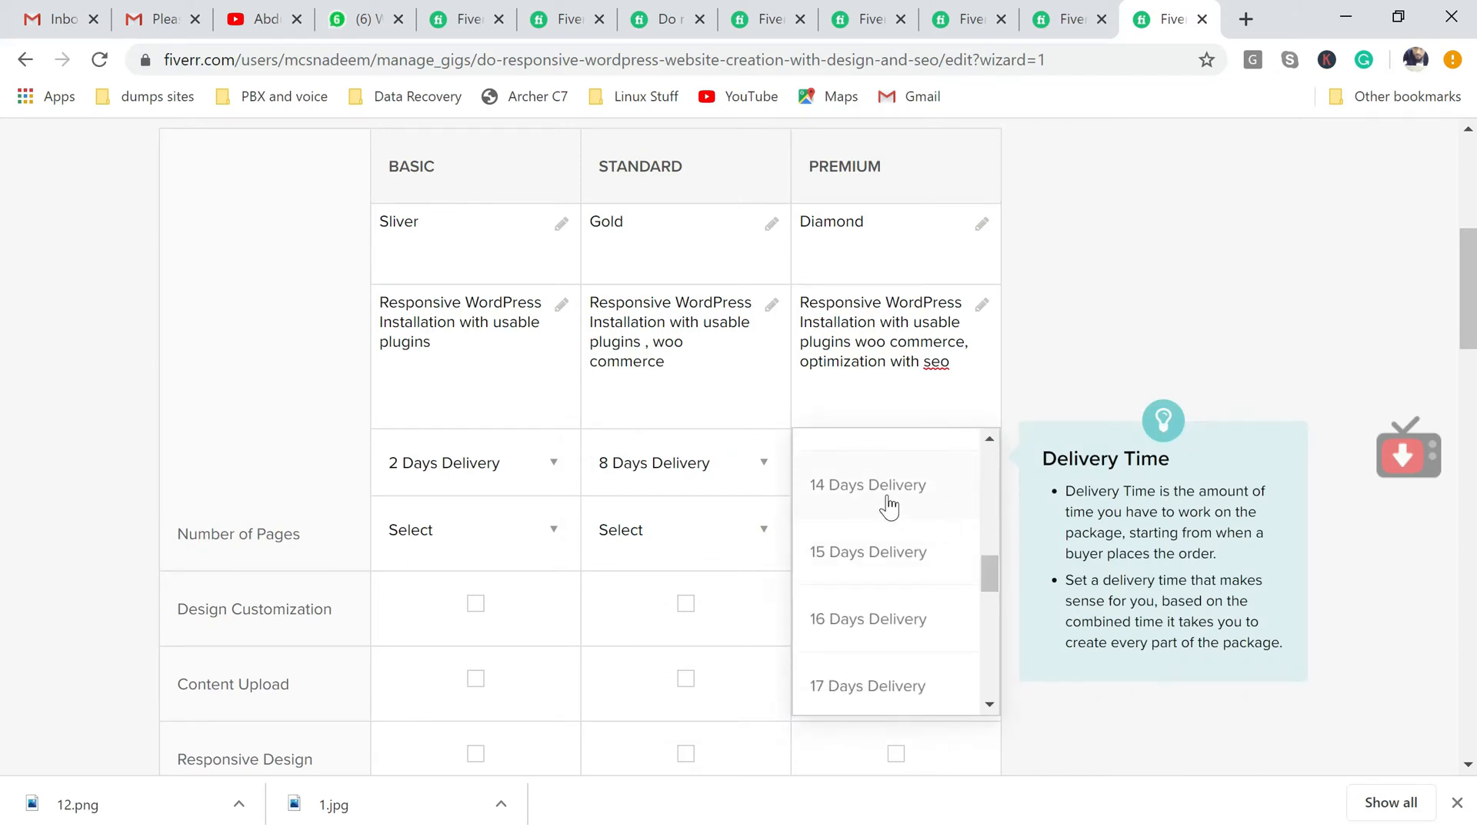
click(889, 500)
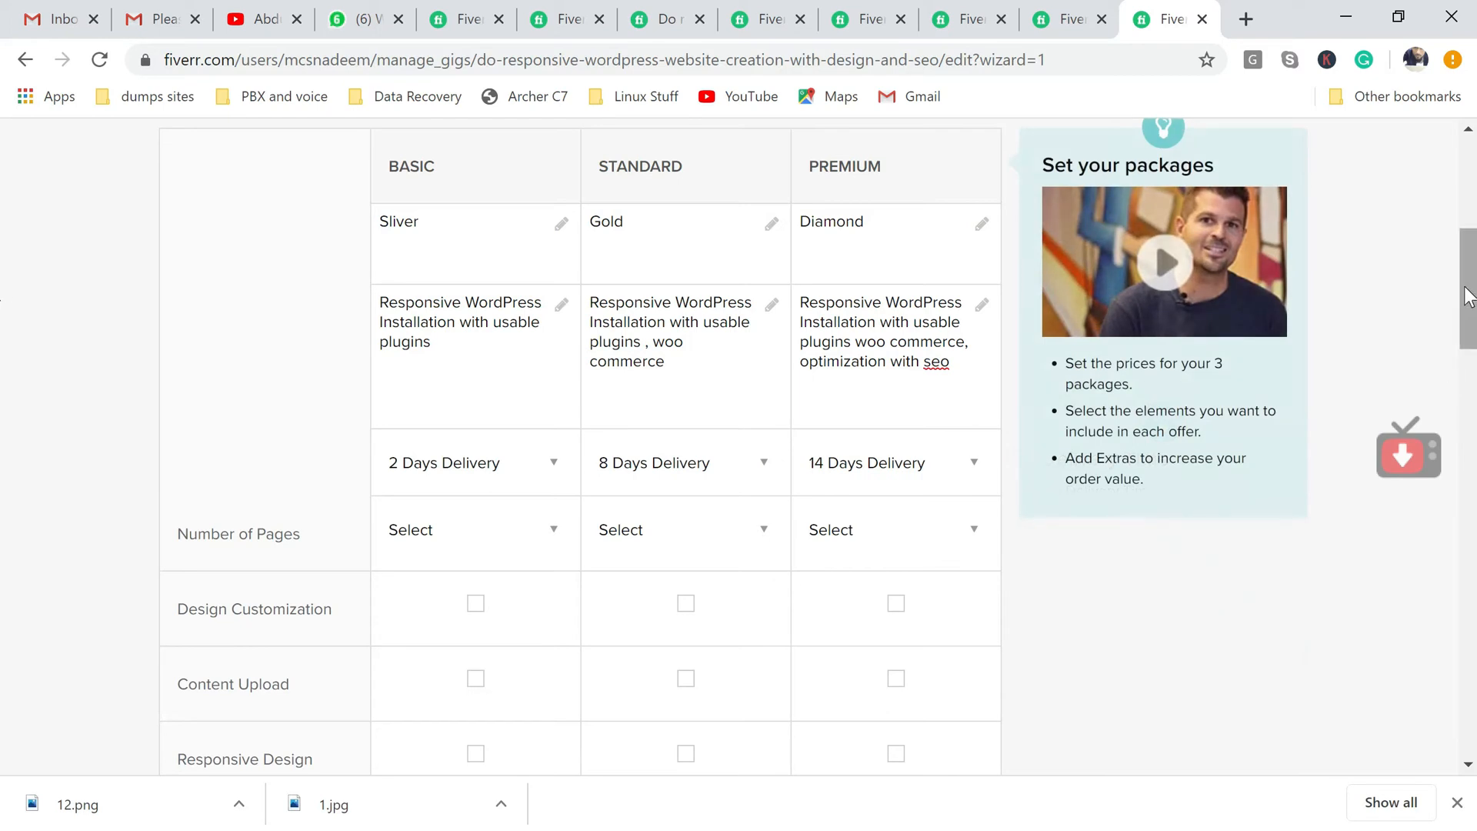
Set the number of pages to 10 for both the Basic and Standard packages.
drag(1468, 296, 1469, 339)
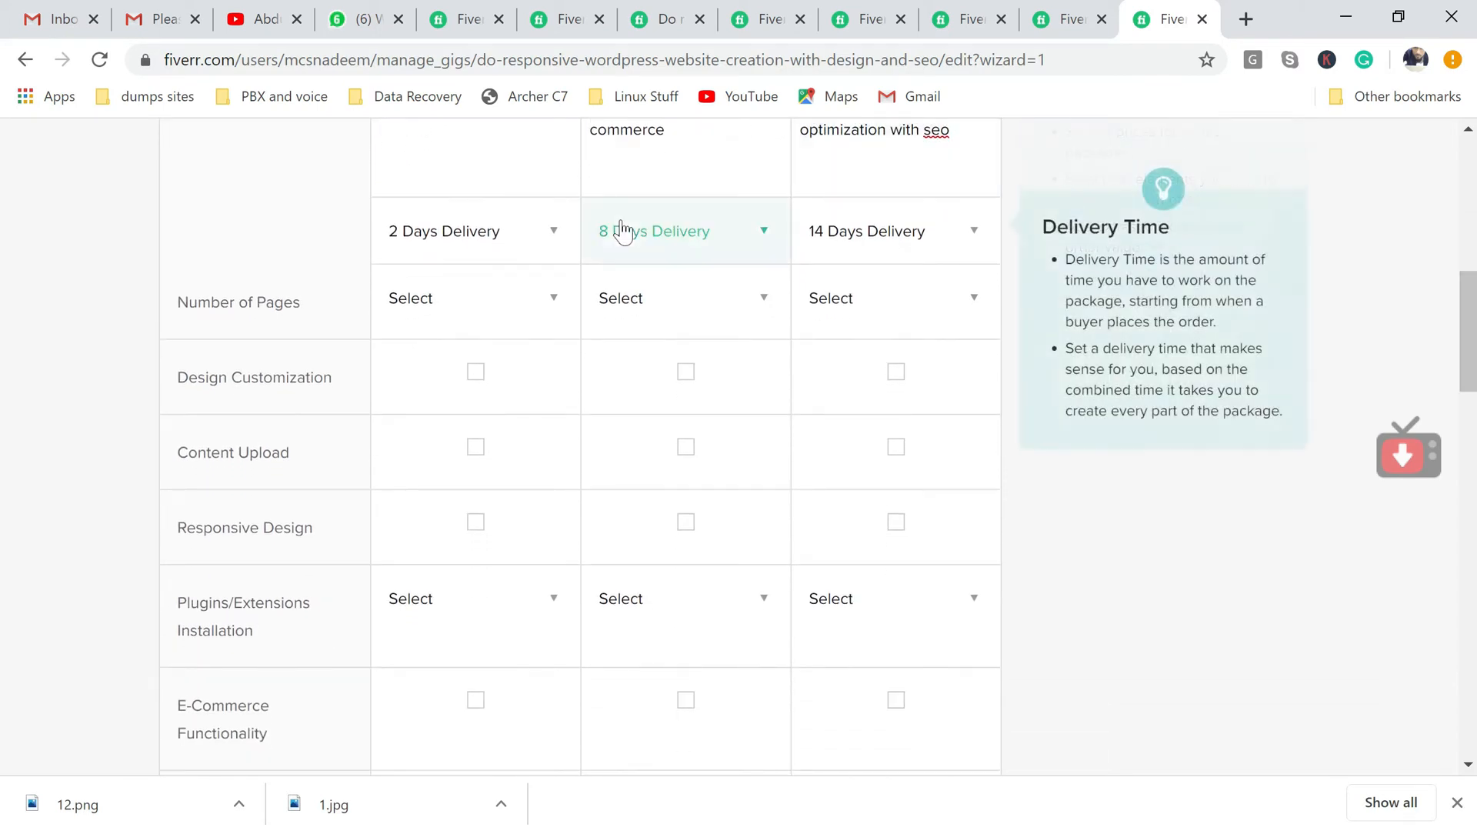
click(547, 300)
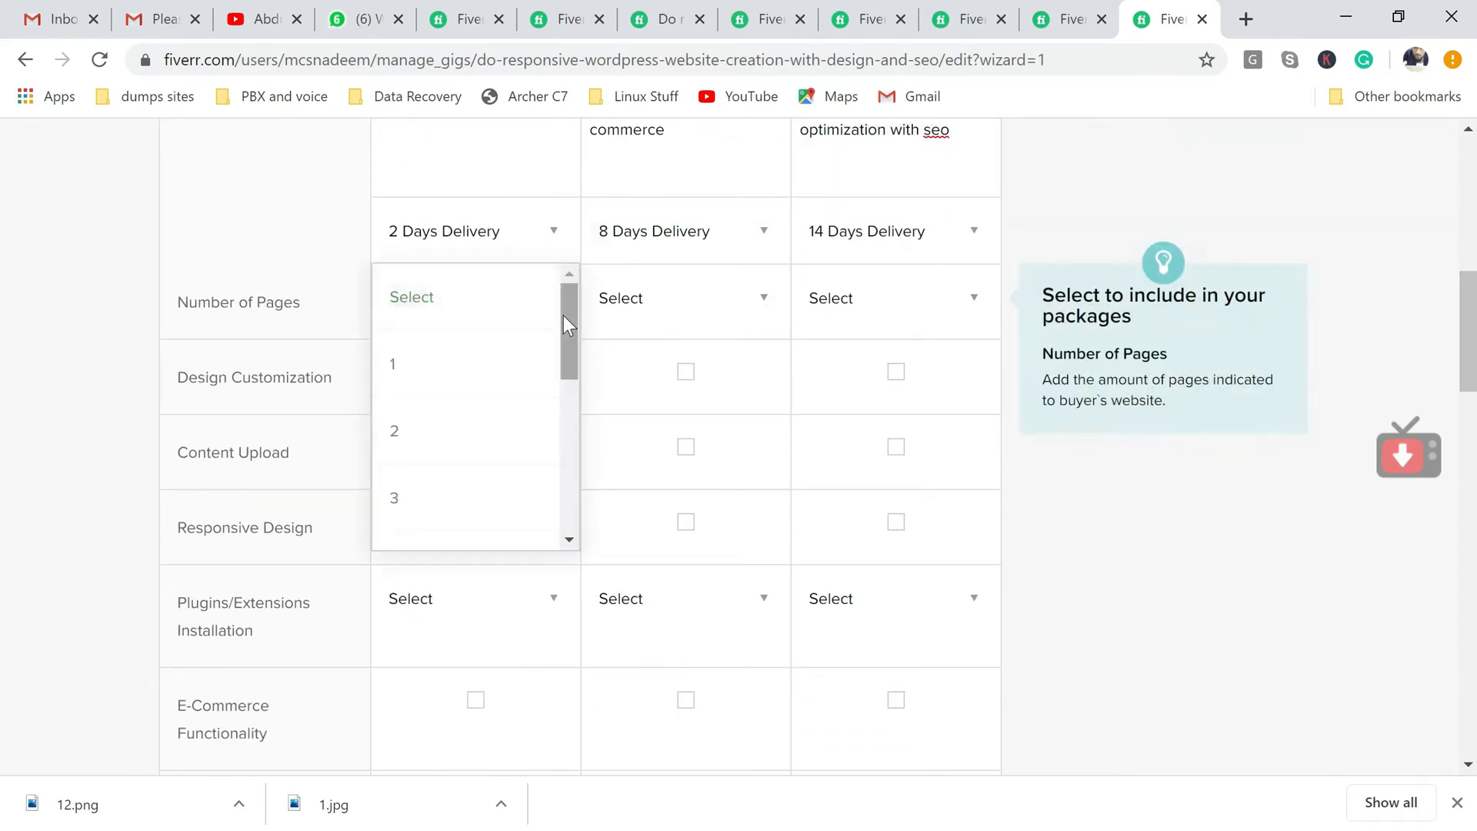
drag(563, 315, 567, 497)
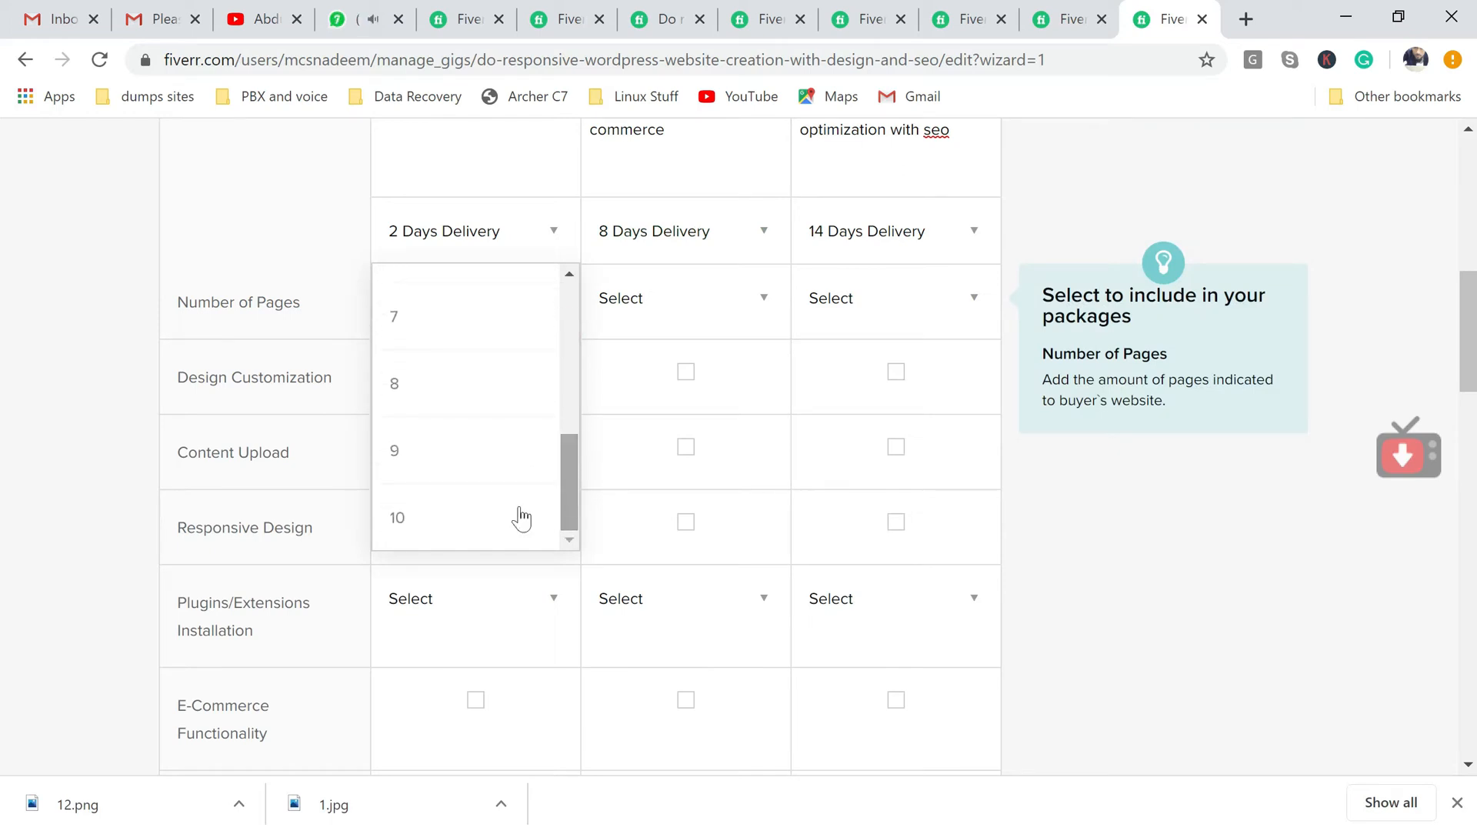
click(522, 517)
click(744, 308)
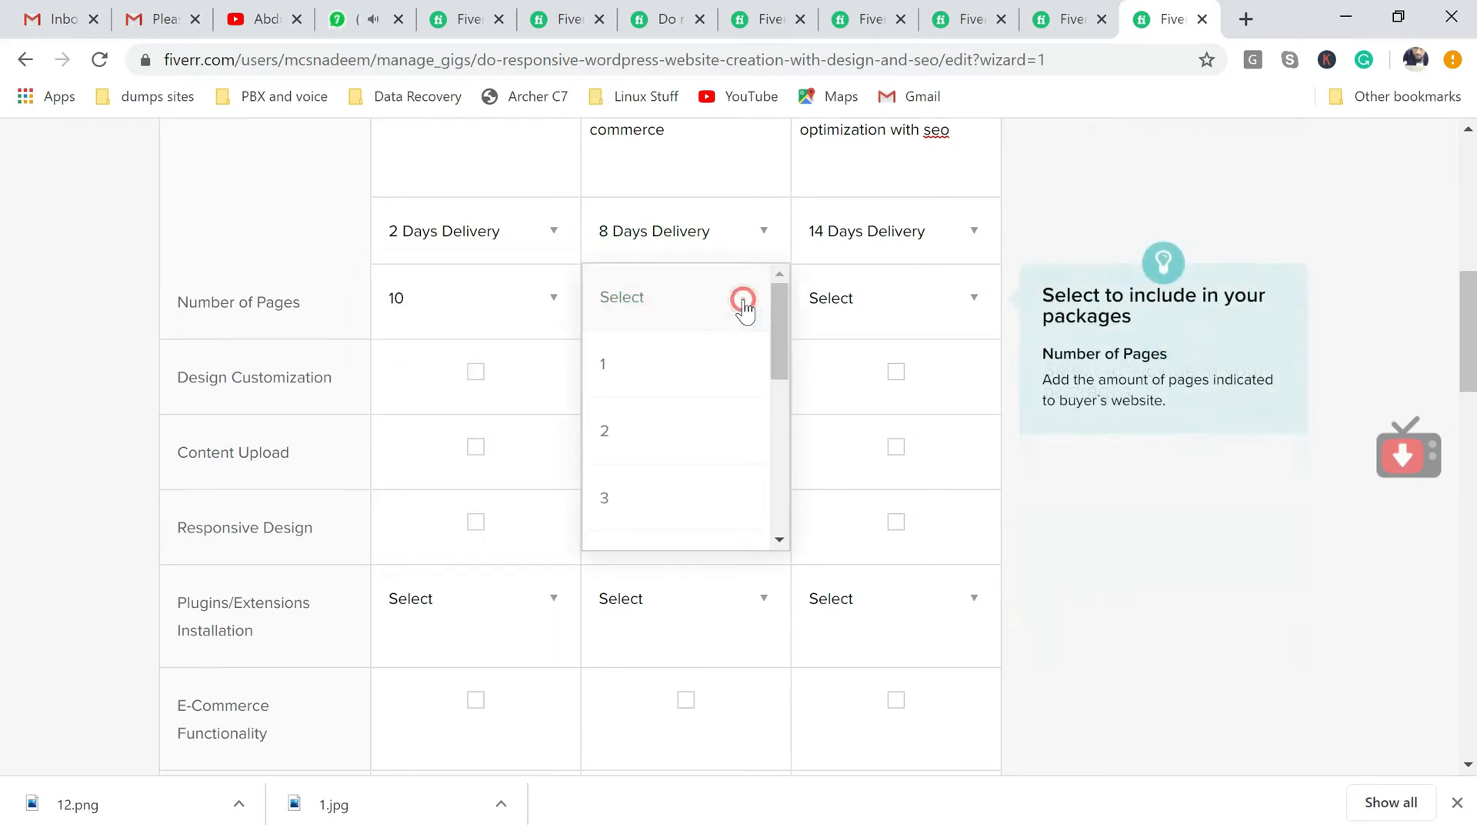
drag(784, 325, 785, 506)
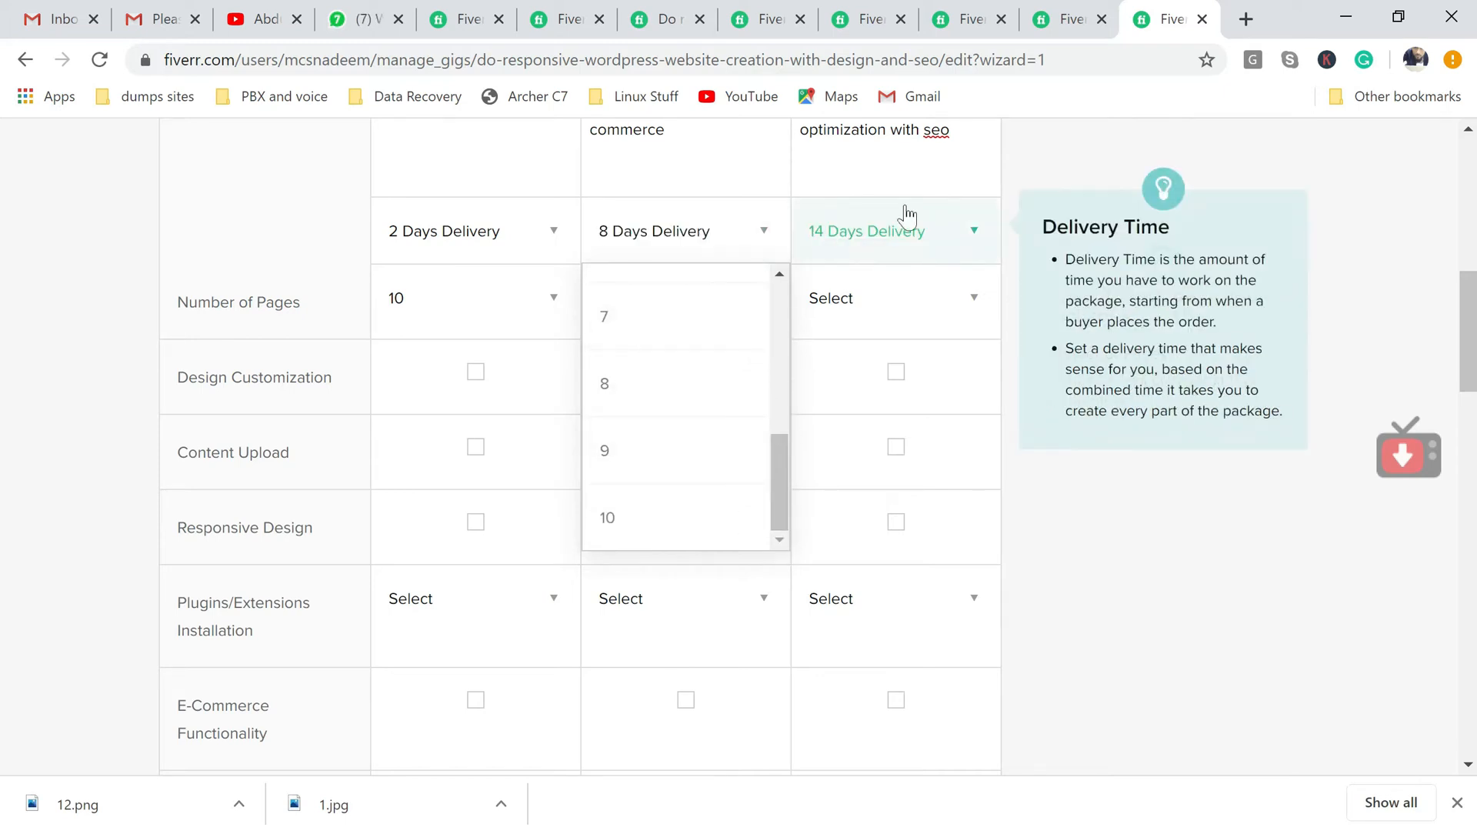
click(1011, 191)
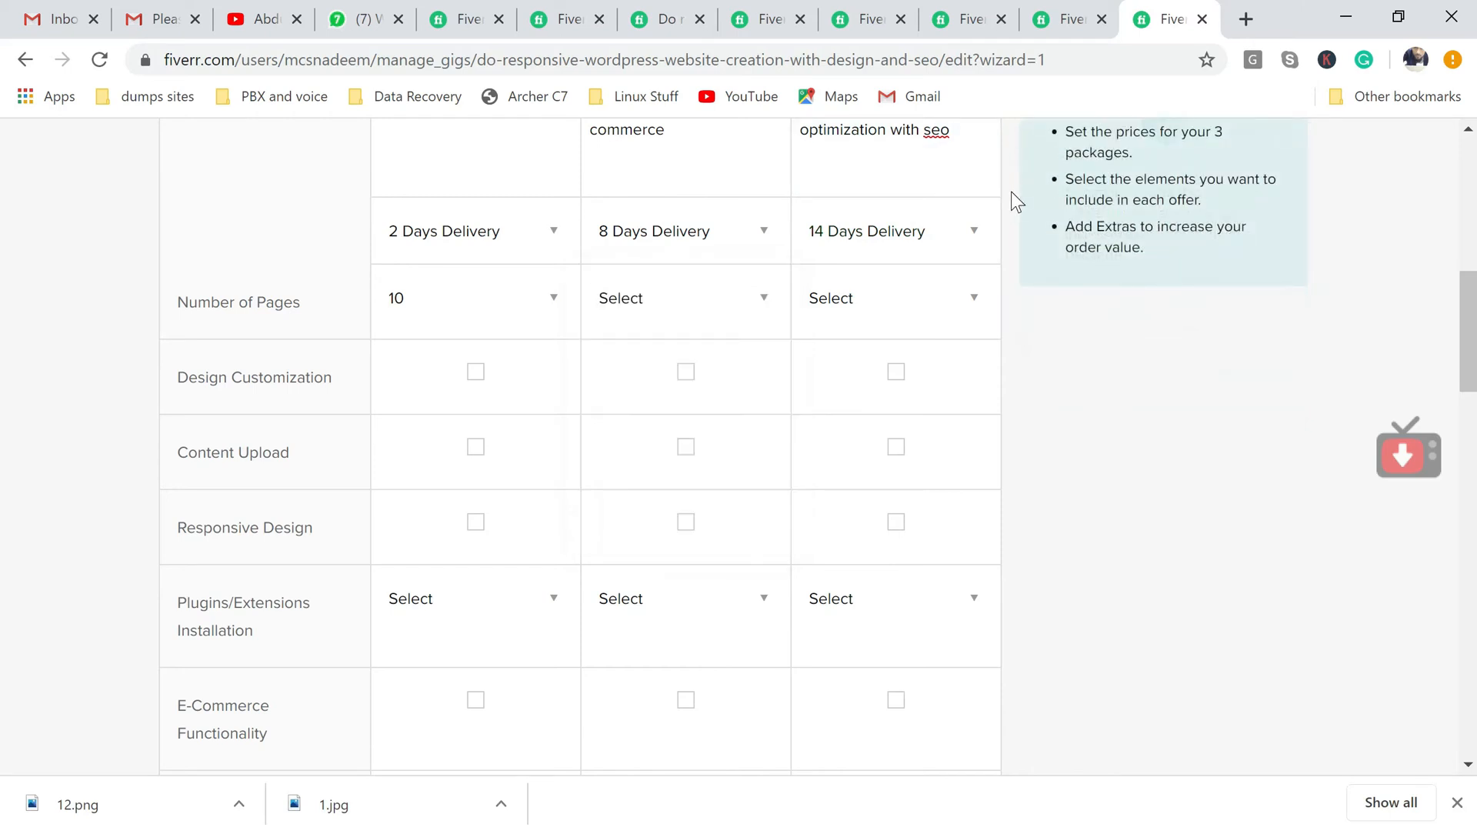
click(650, 314)
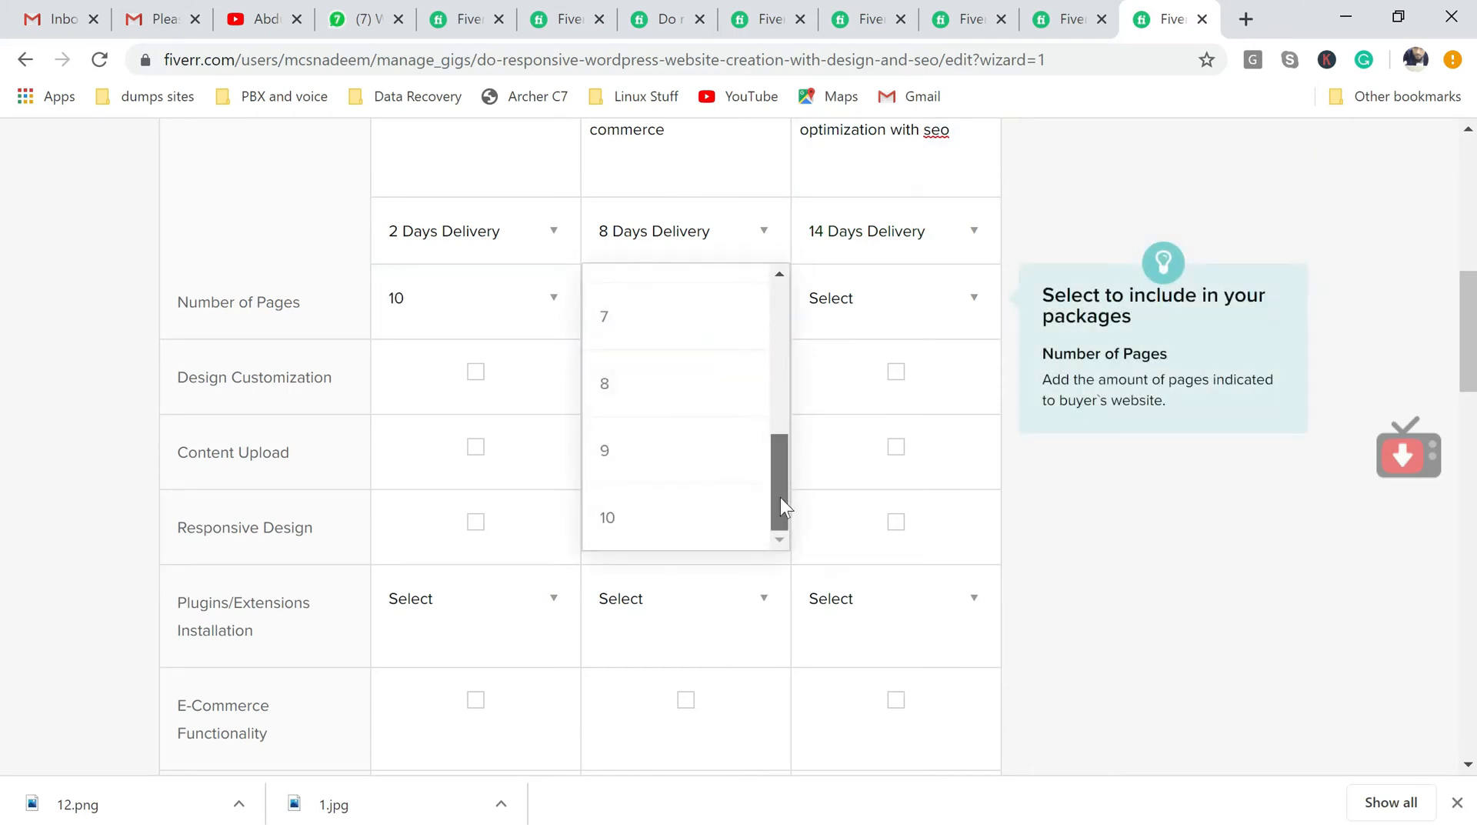
click(646, 543)
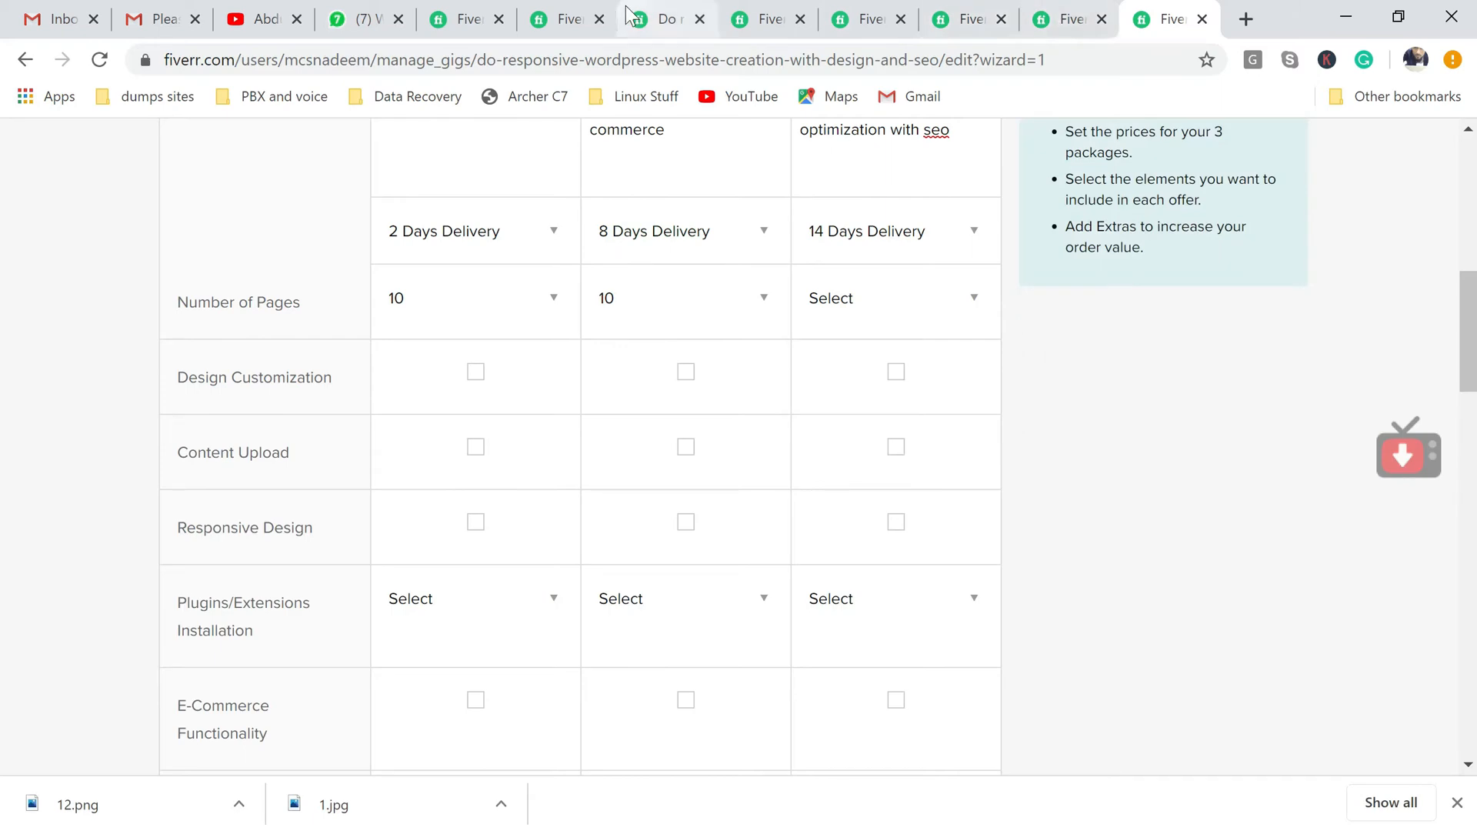
Compare the number of pages offered in the competing WordPress gig's Basic, Standard and Premium packages.
click(565, 21)
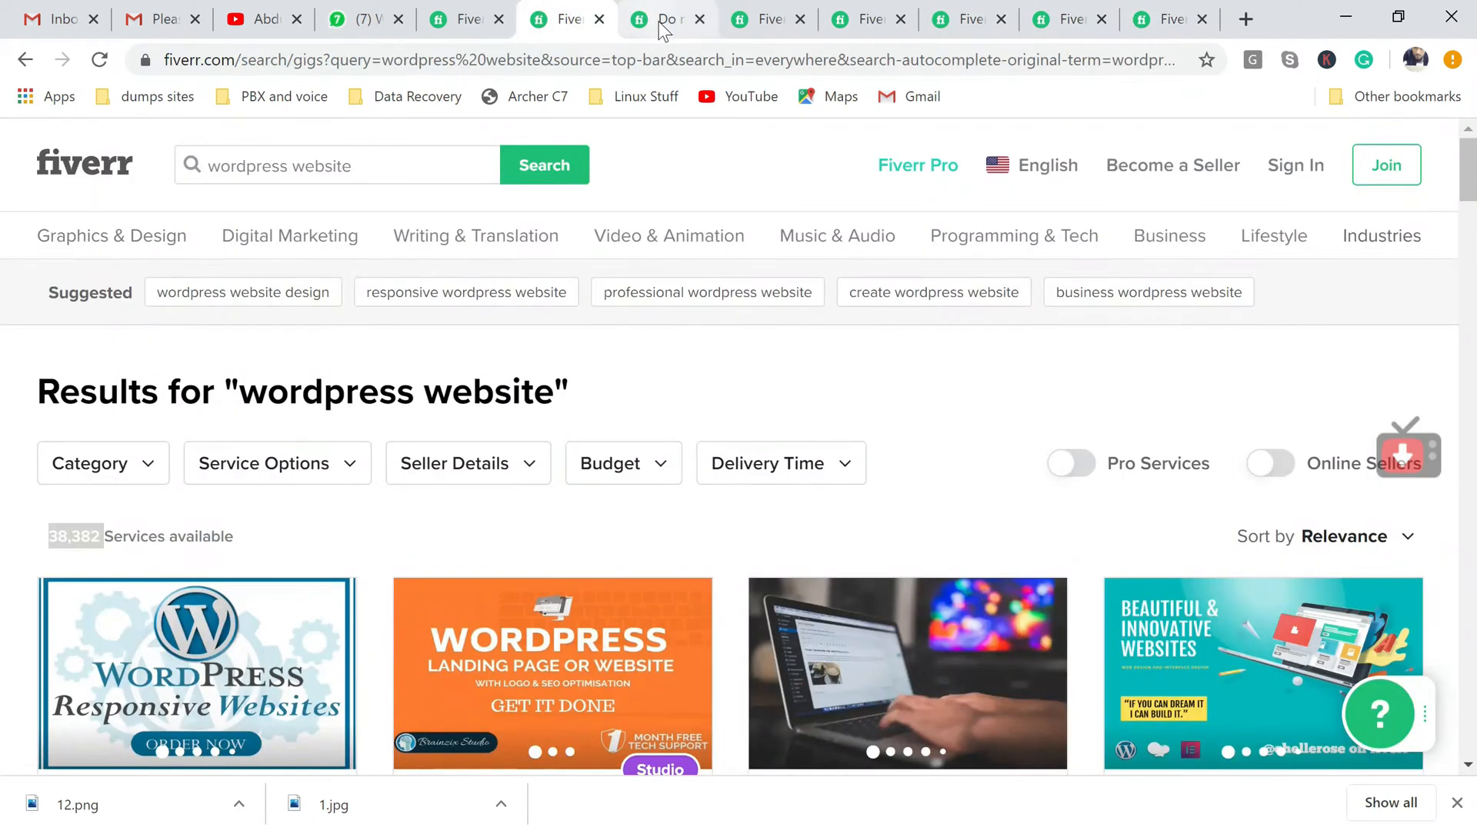
click(638, 17)
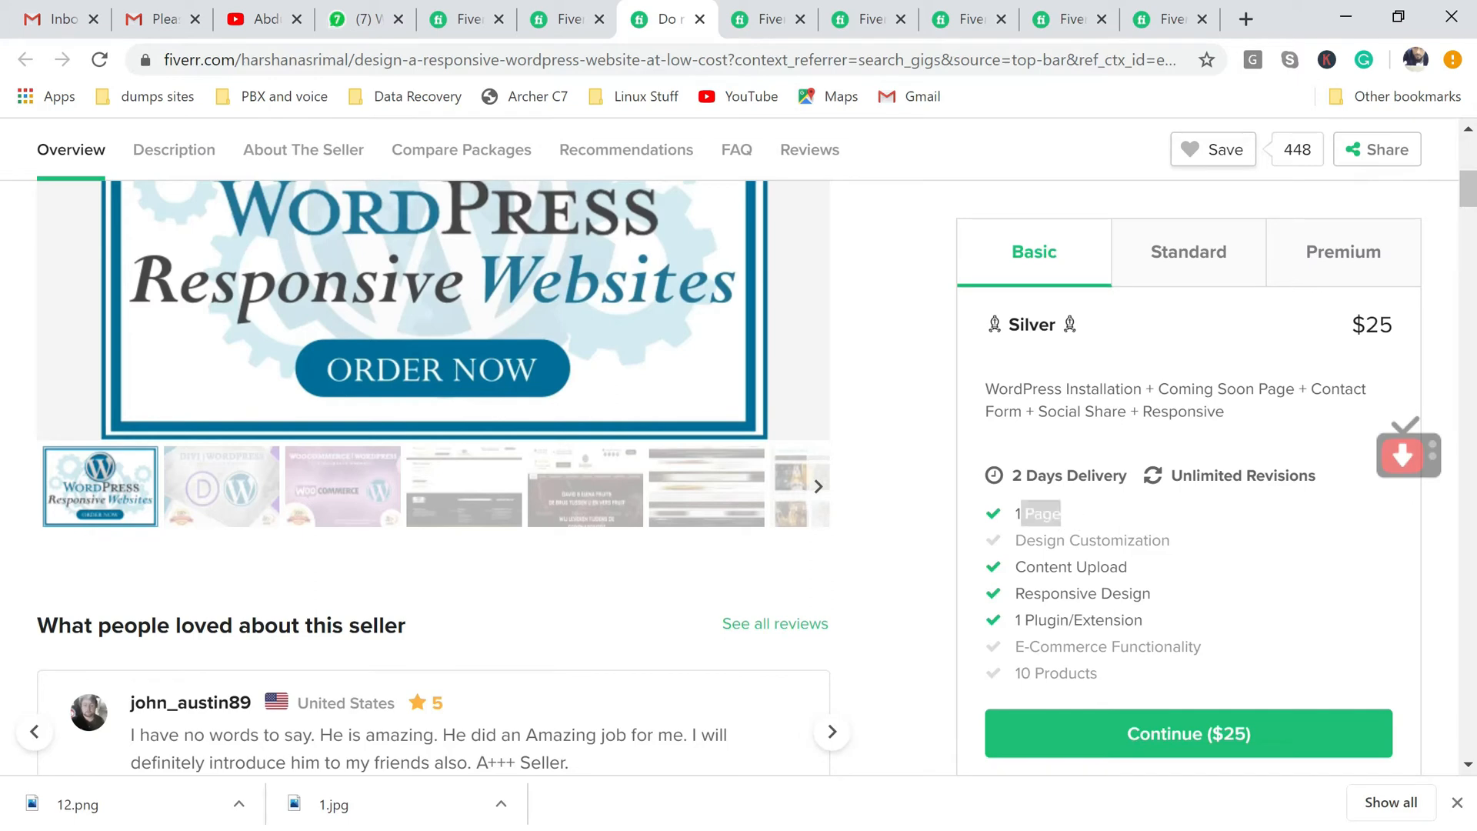
click(1190, 257)
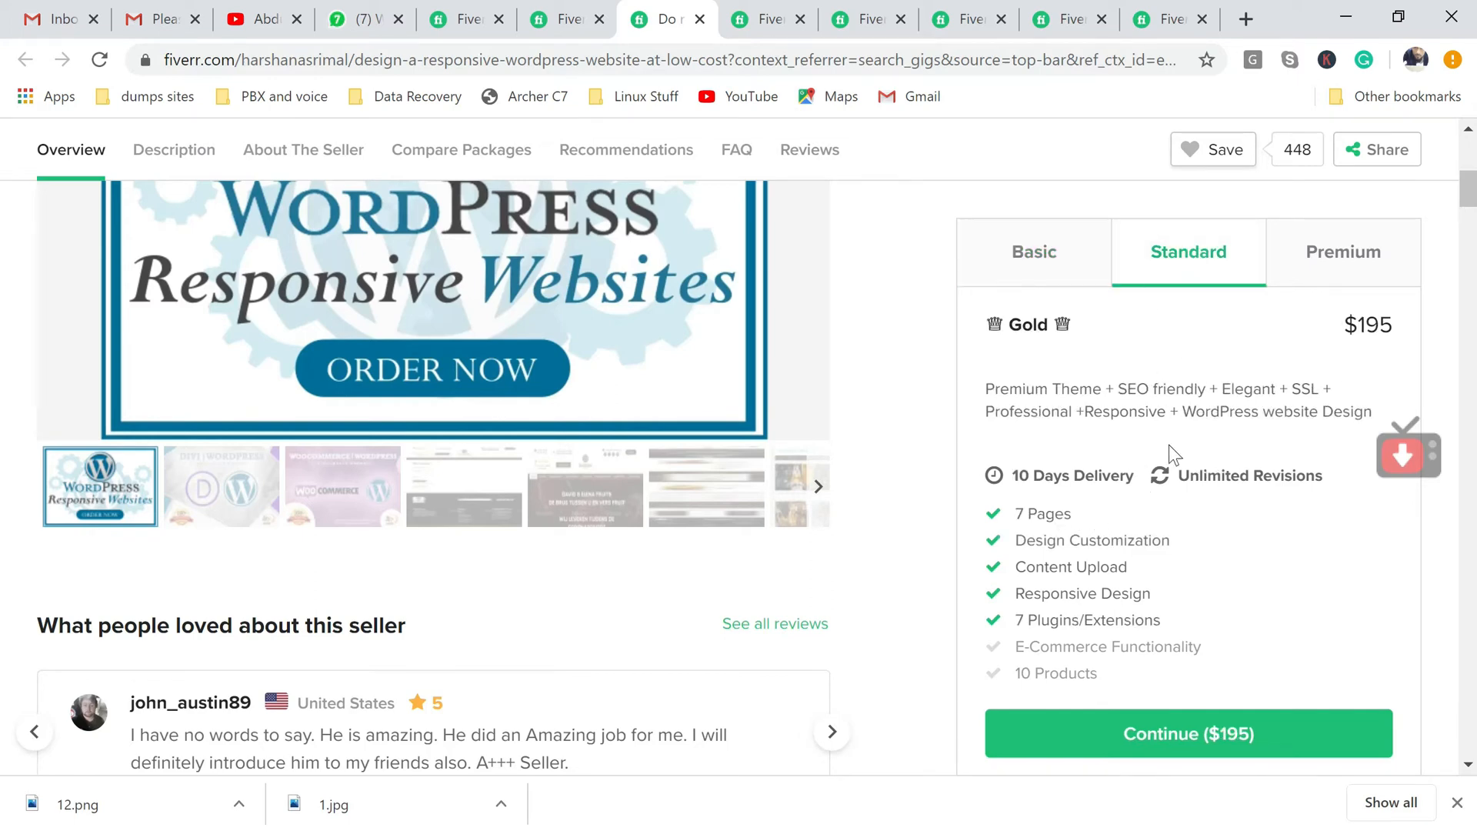
click(1349, 259)
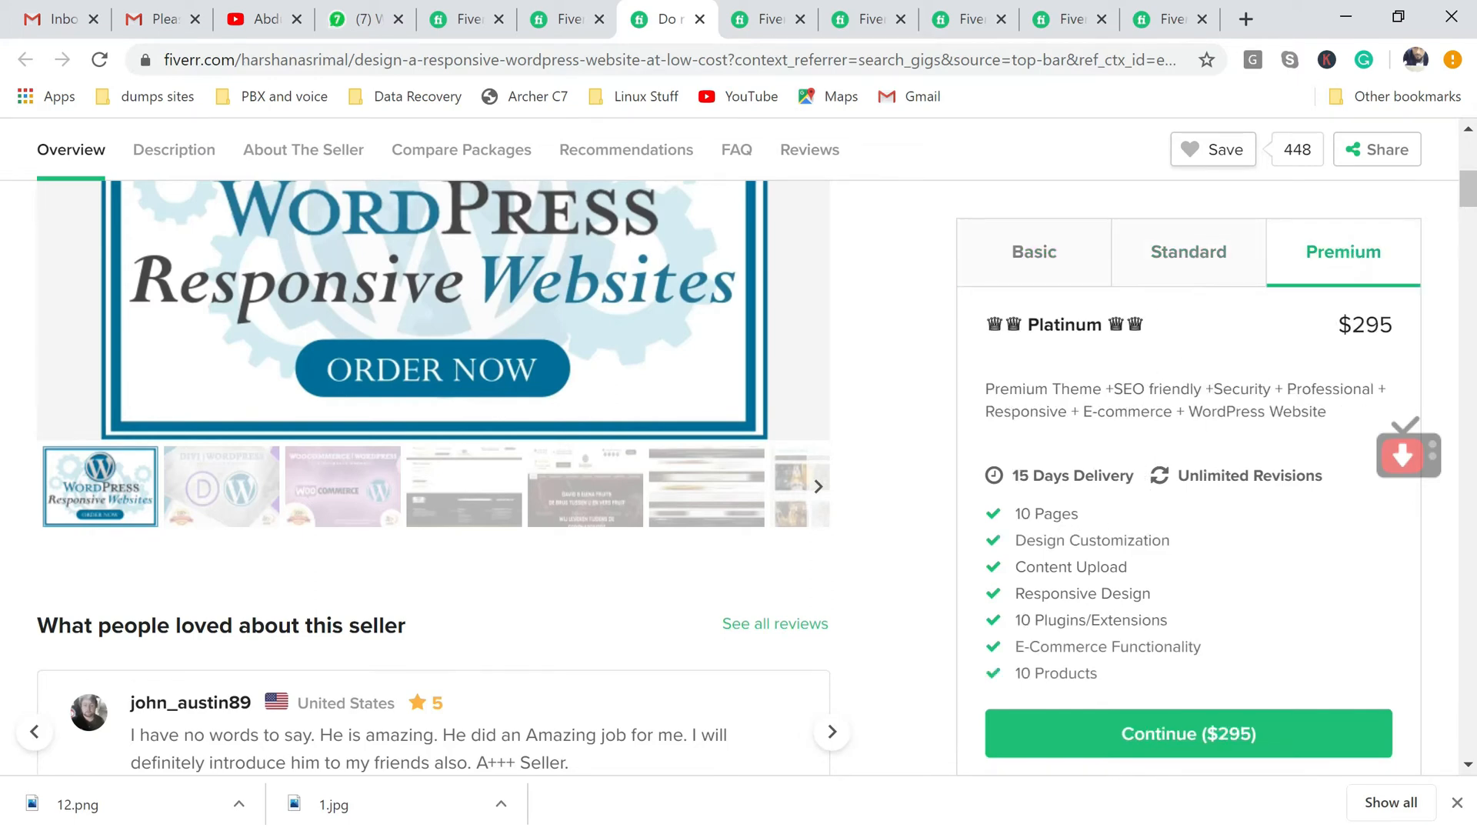
drag(1072, 513, 1003, 511)
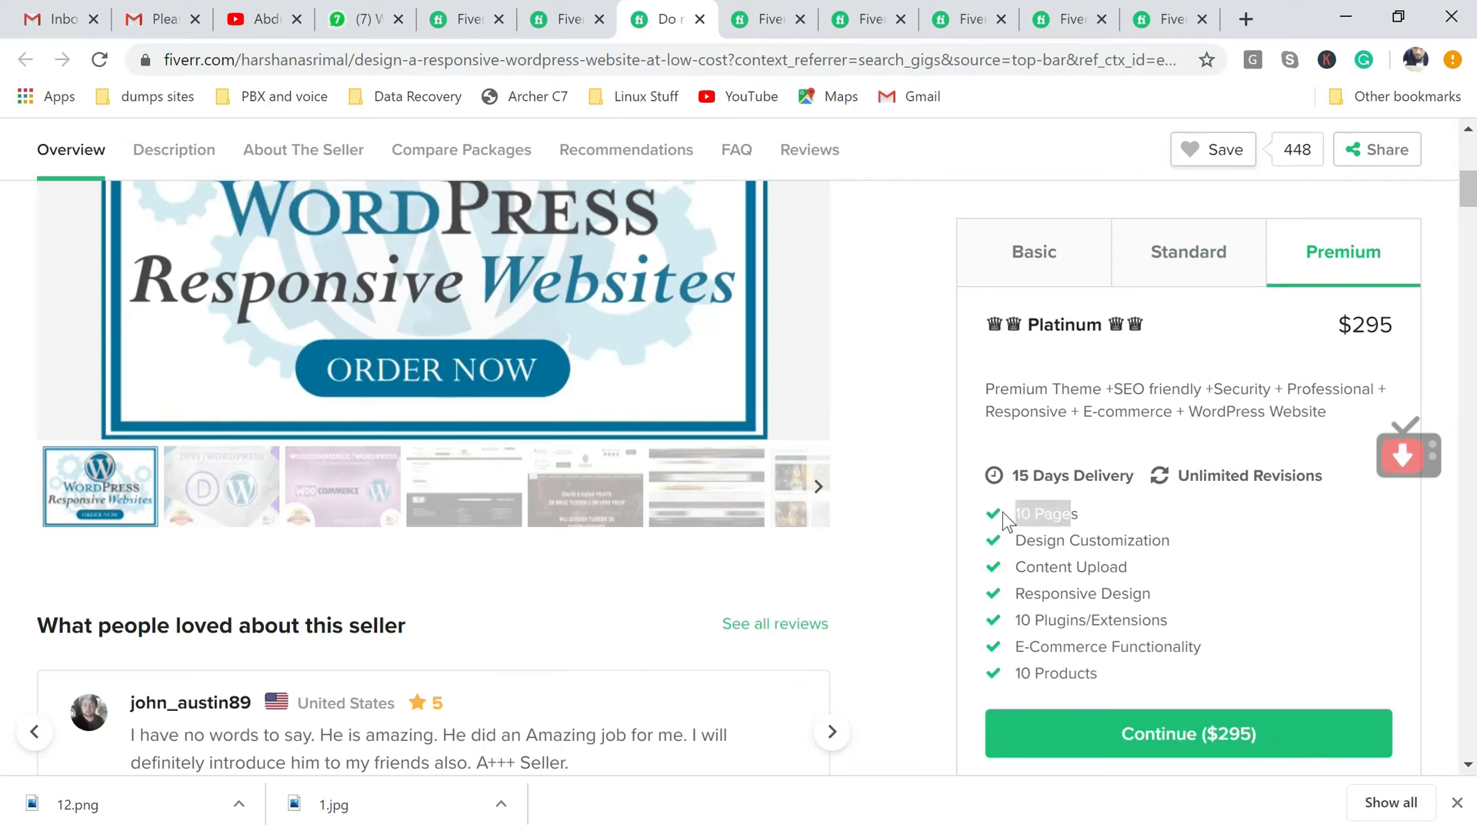
In the gig being edited, set the number of pages to 2 for Basic and 5 for Standard.
click(1166, 24)
click(445, 317)
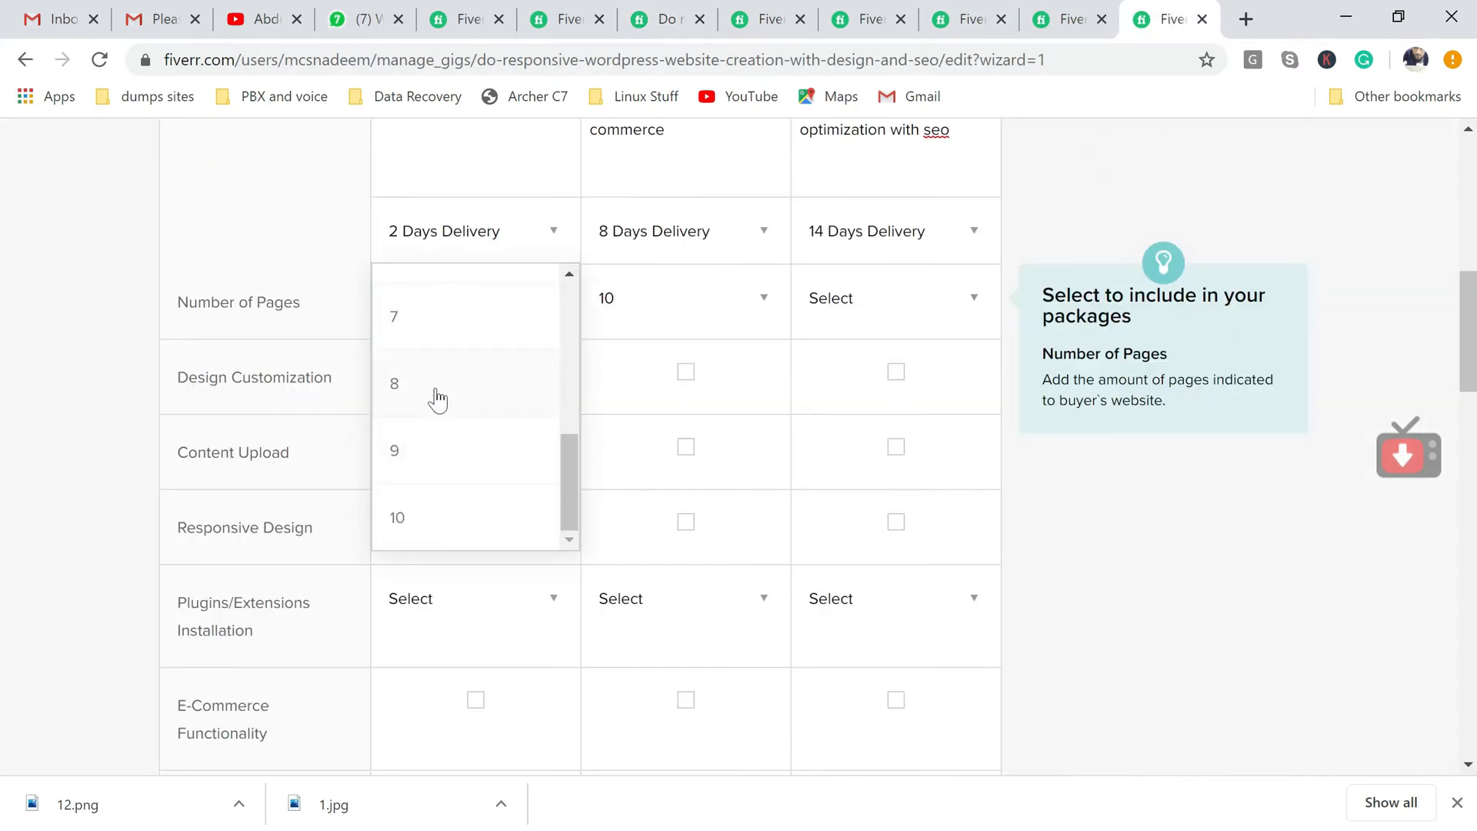
drag(561, 471, 559, 298)
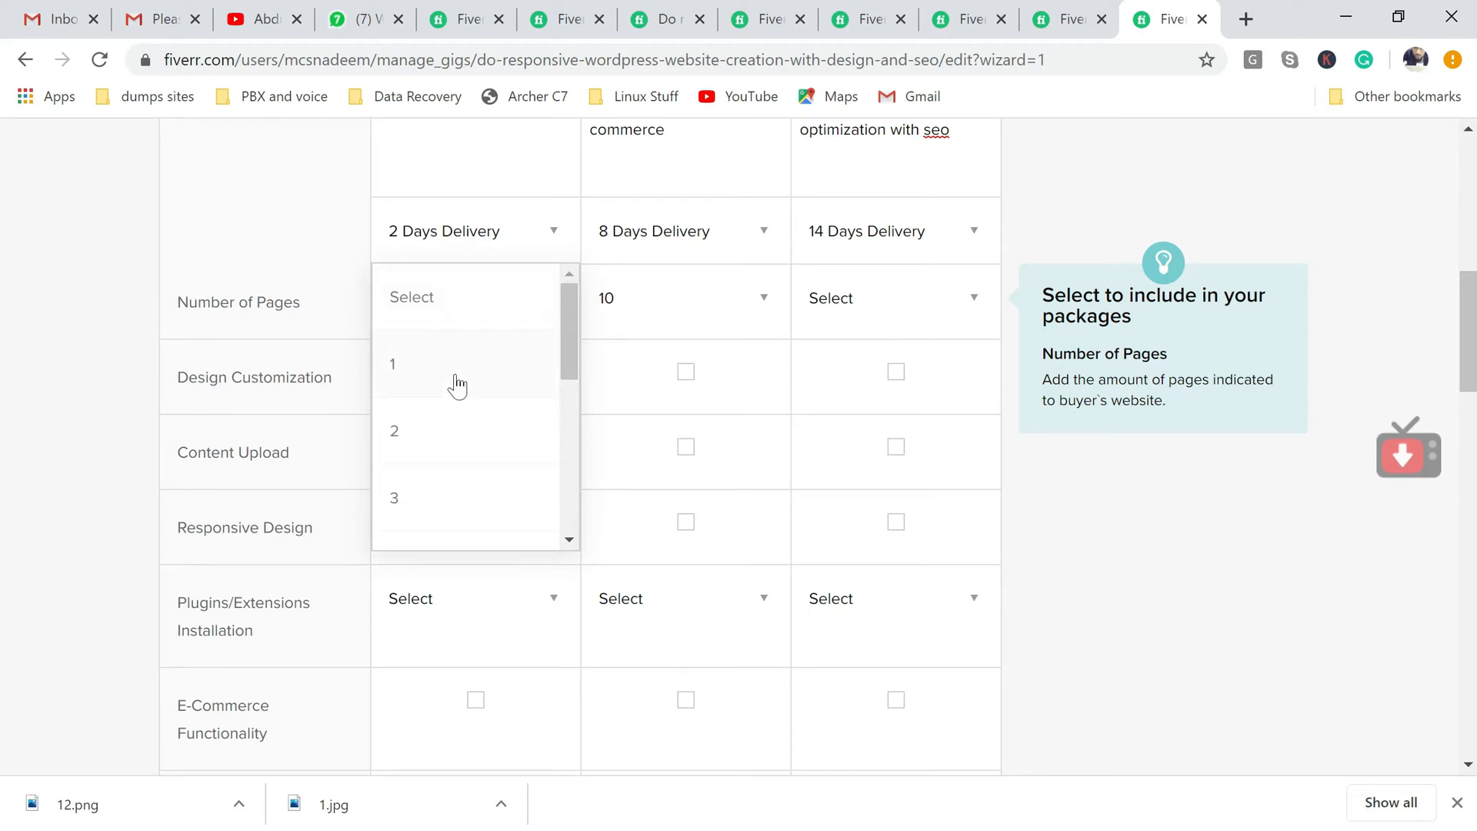
click(423, 428)
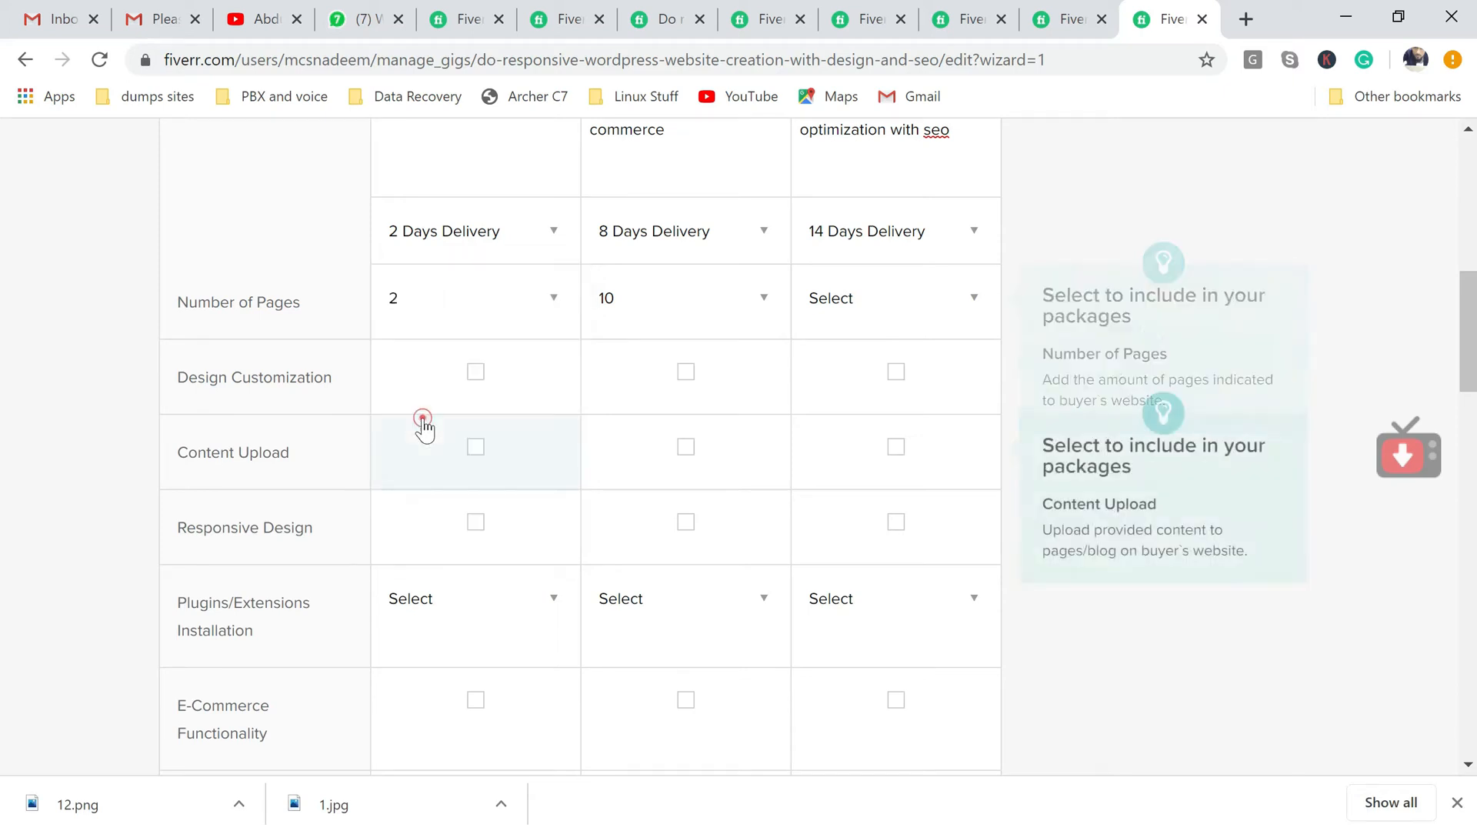
click(680, 308)
drag(773, 470, 773, 400)
click(637, 437)
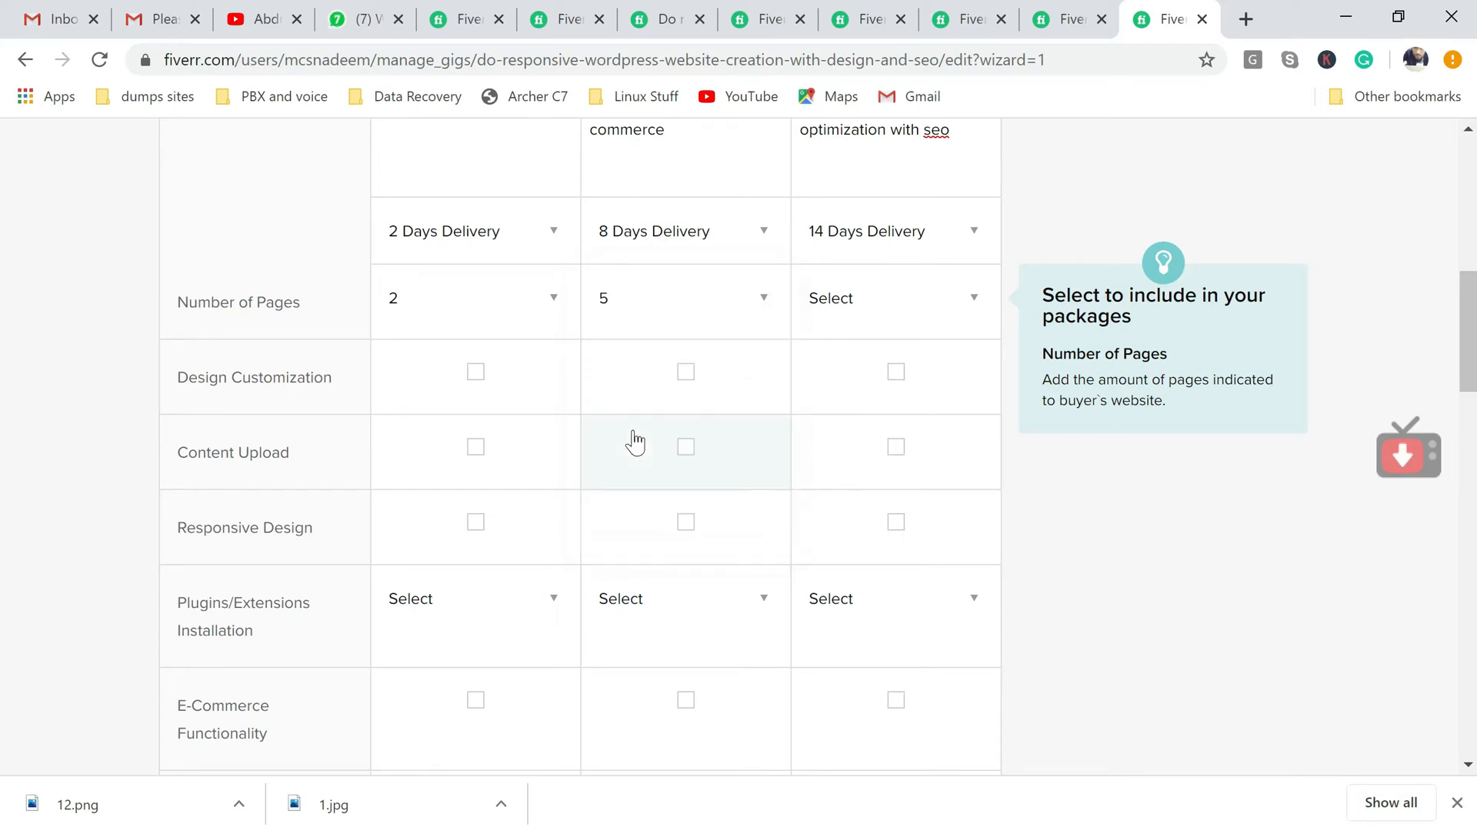
Set the Premium package's number of pages to 10.
click(858, 302)
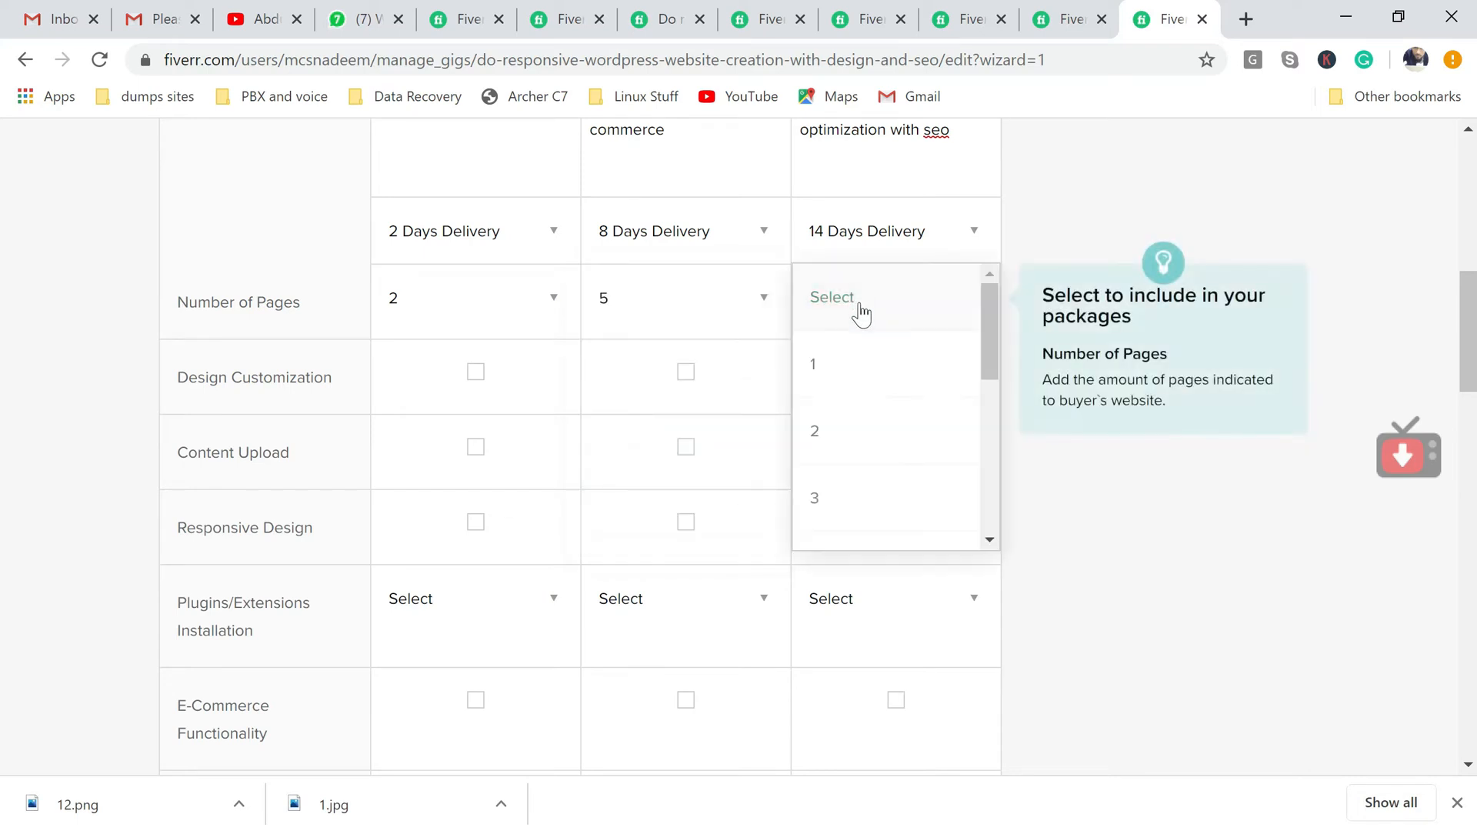
click(990, 377)
click(962, 306)
drag(991, 334, 985, 483)
click(862, 514)
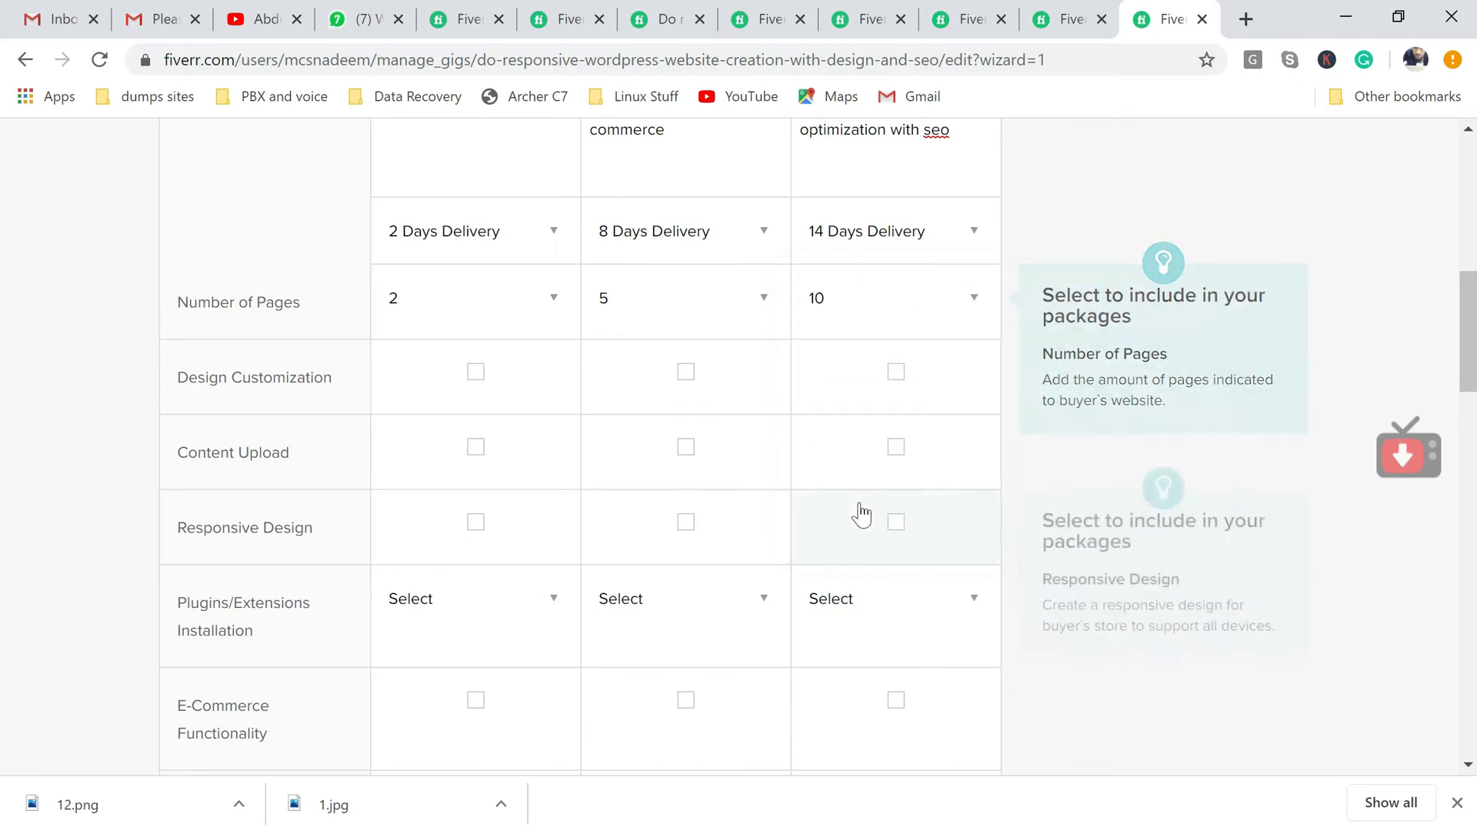
Include Design Customization in the Basic, Standard and Premium packages.
drag(1470, 331, 1474, 353)
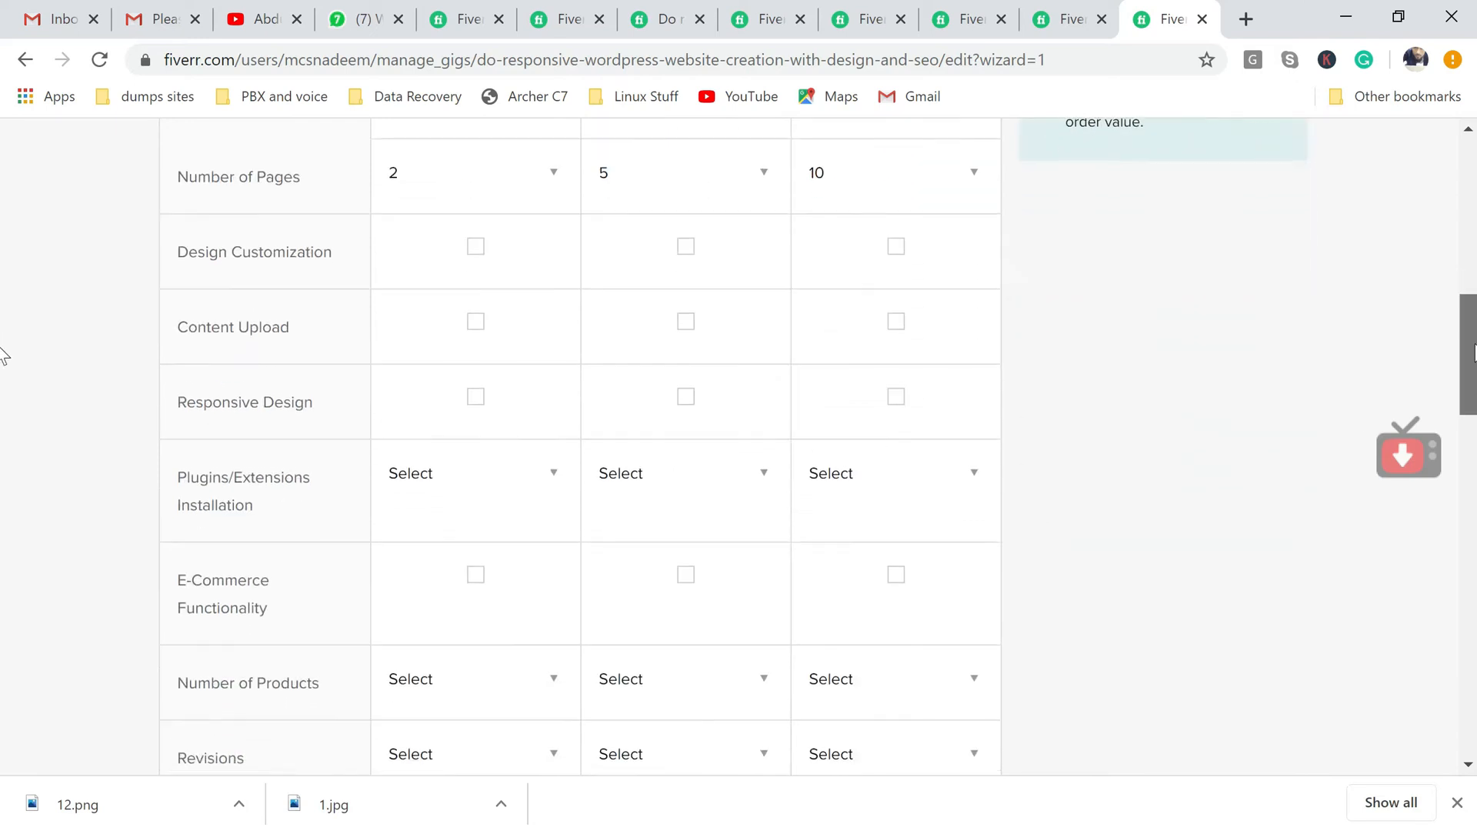
click(476, 247)
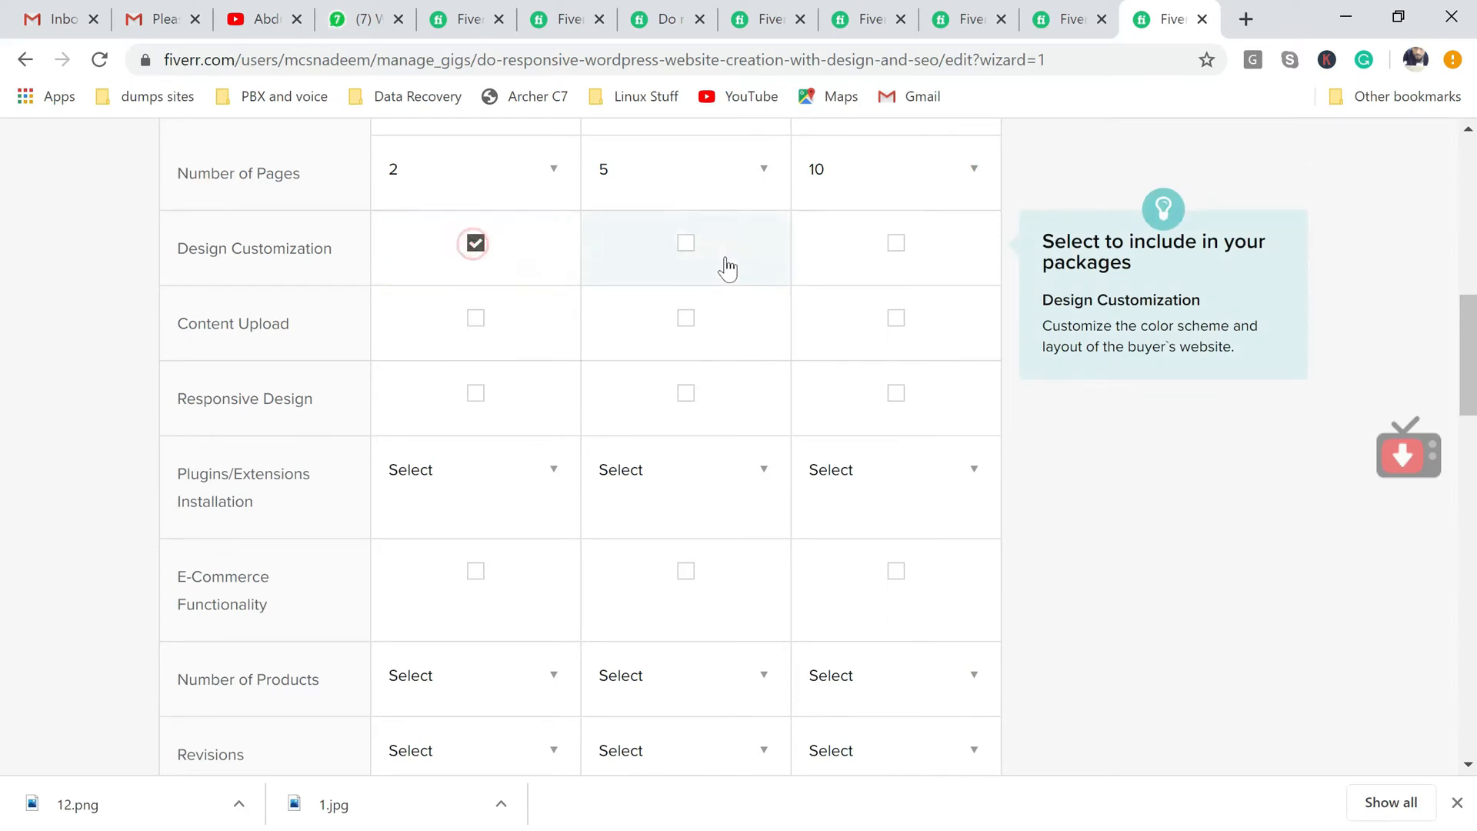
click(685, 246)
click(896, 244)
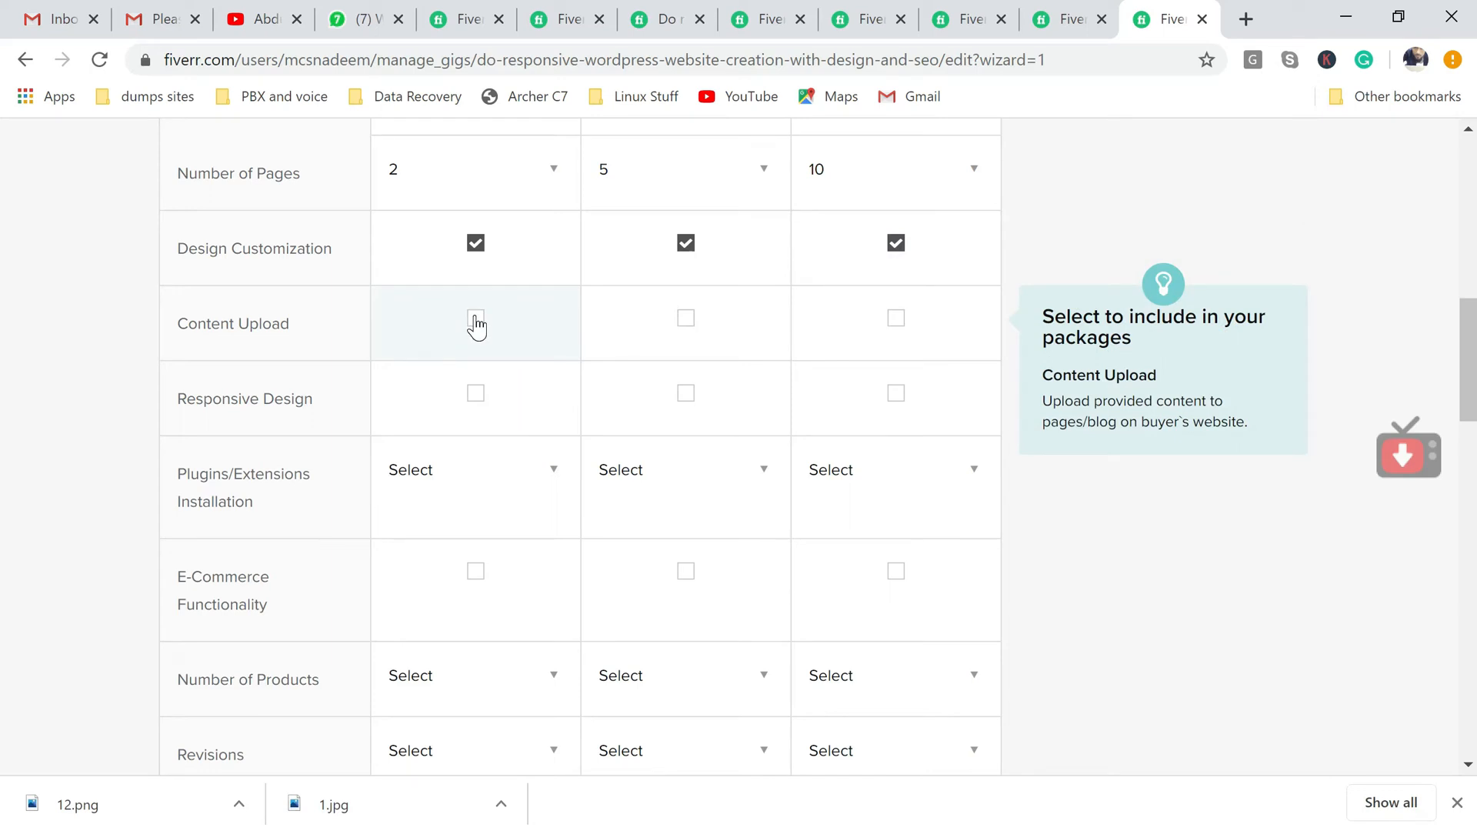
Include Content Upload in the Standard and Premium packages, and Responsive Design in all three packages.
click(693, 323)
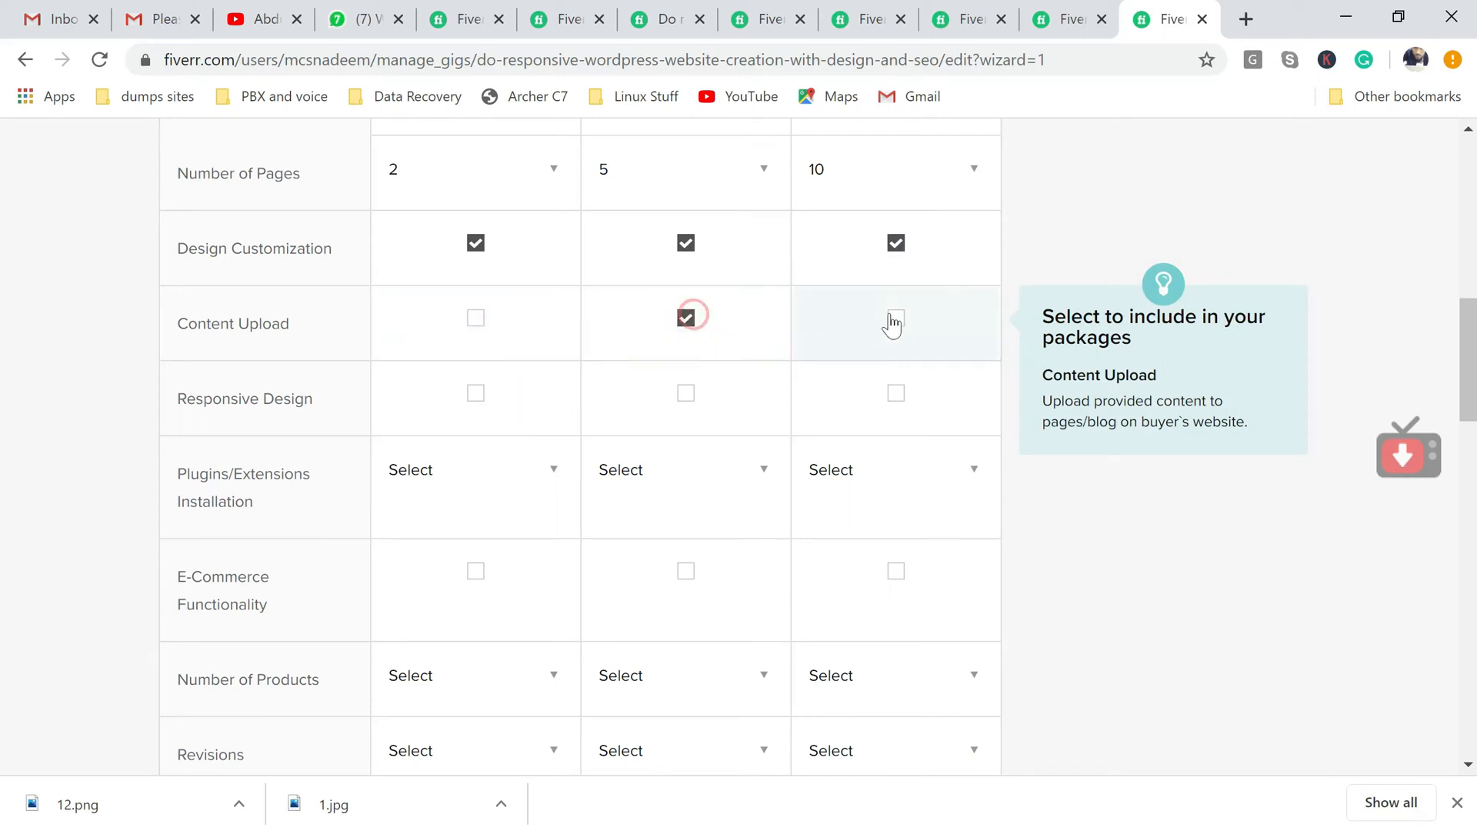
click(894, 321)
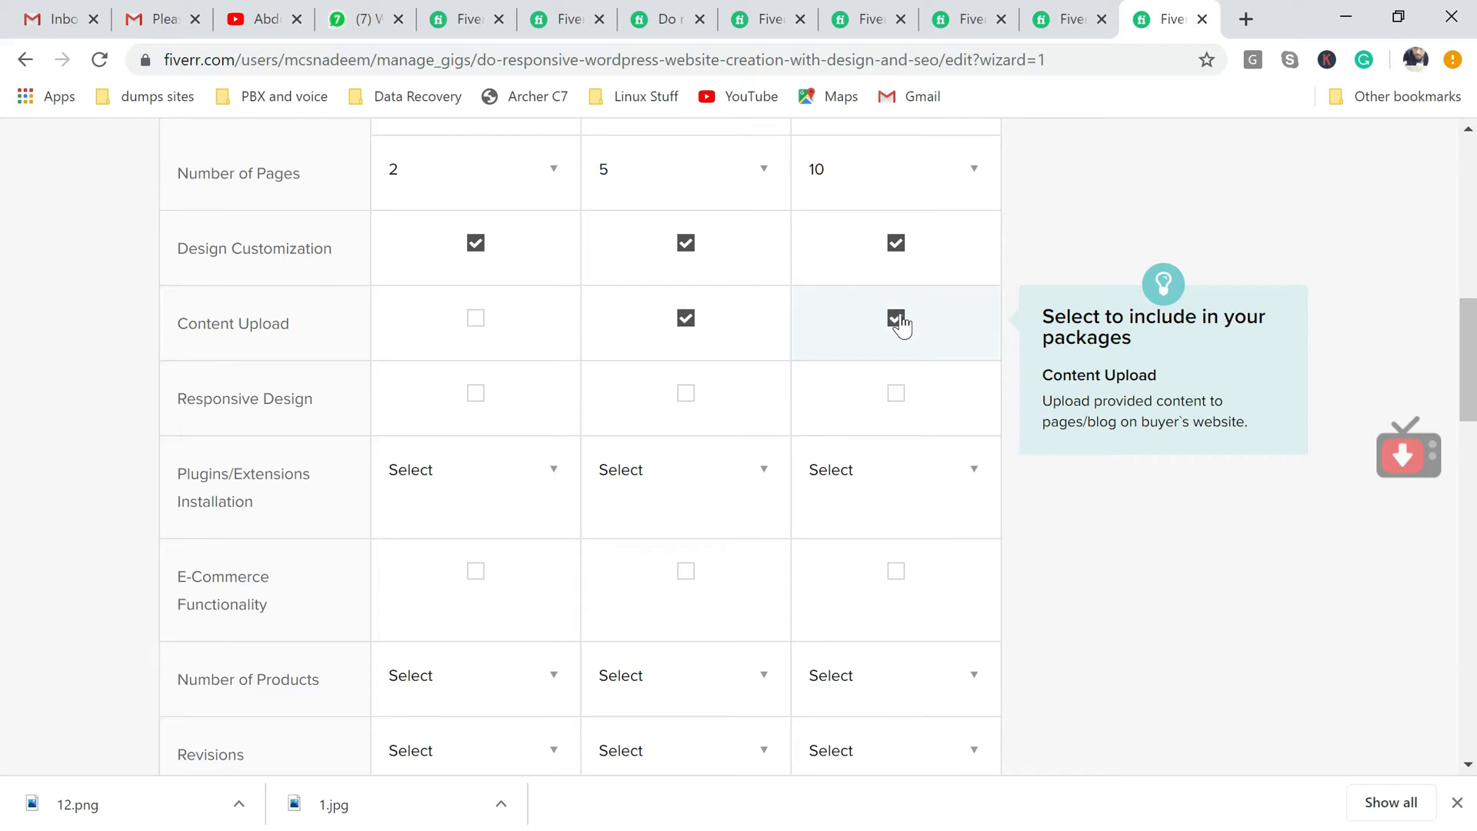
click(475, 400)
click(687, 399)
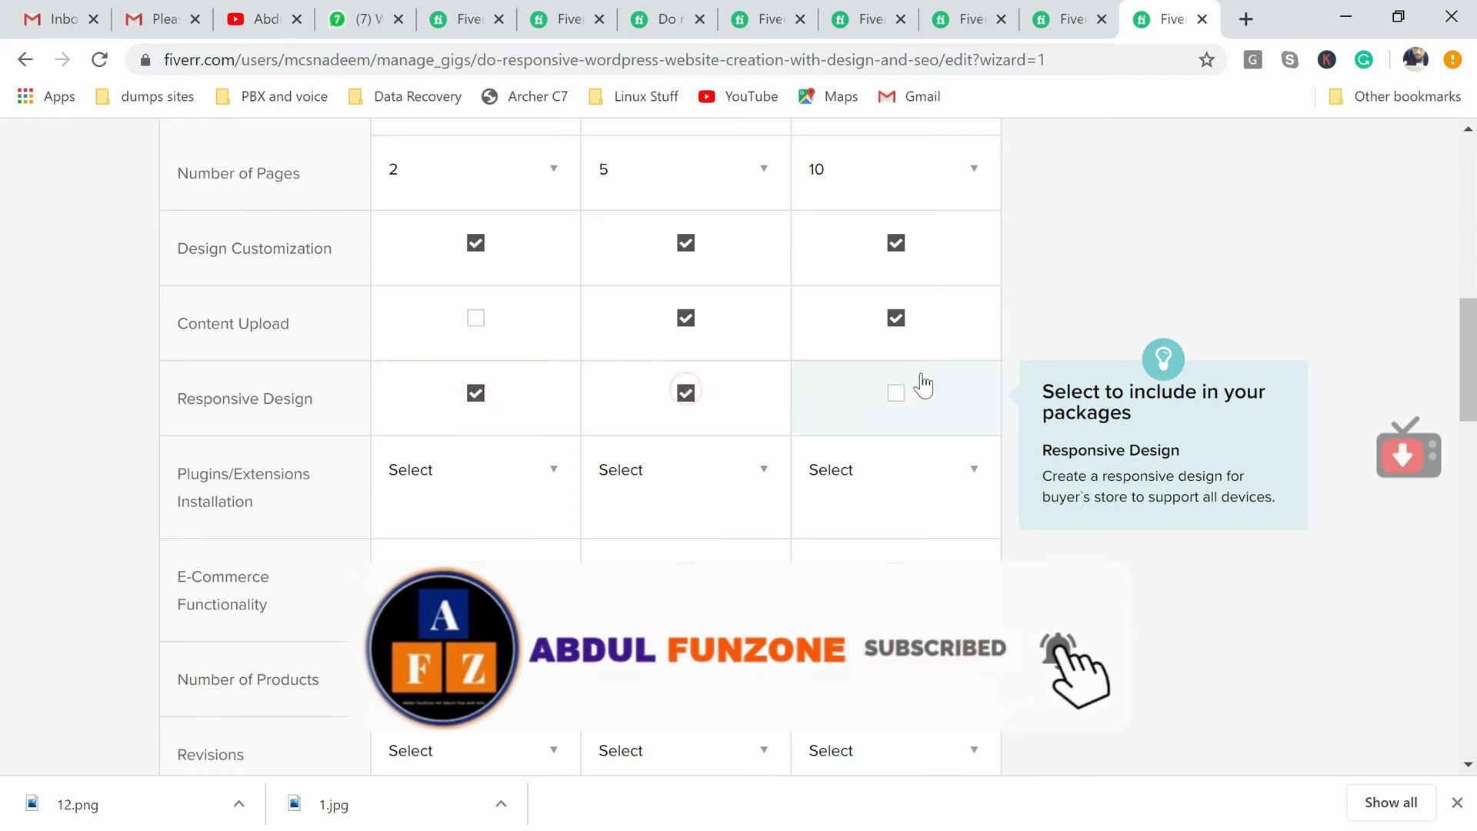
click(896, 396)
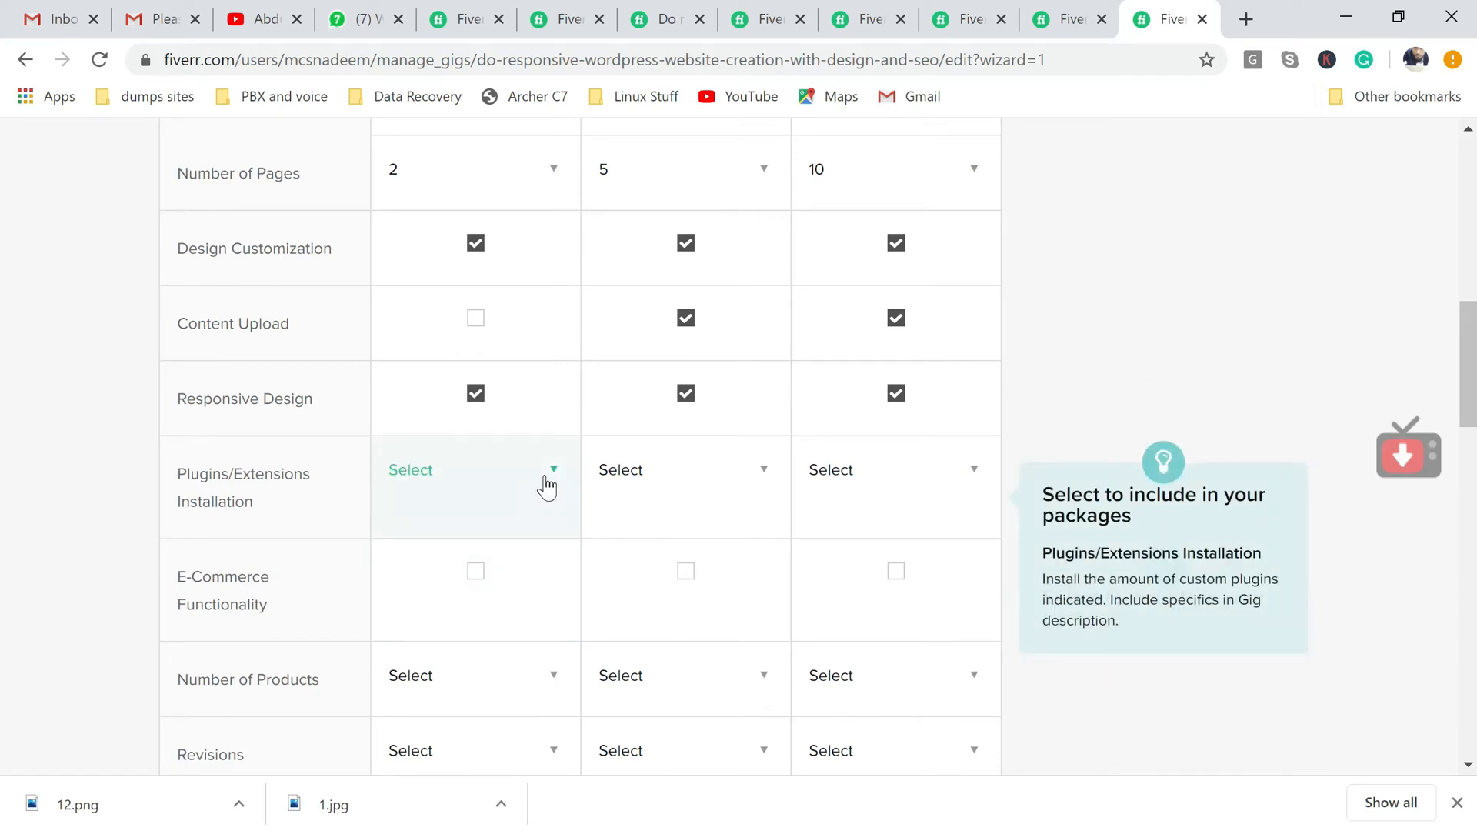
Set Plugins/Extensions Installation to 1 for Basic, 3 for Standard and 5 for Premium.
click(548, 486)
click(525, 554)
click(676, 485)
click(649, 690)
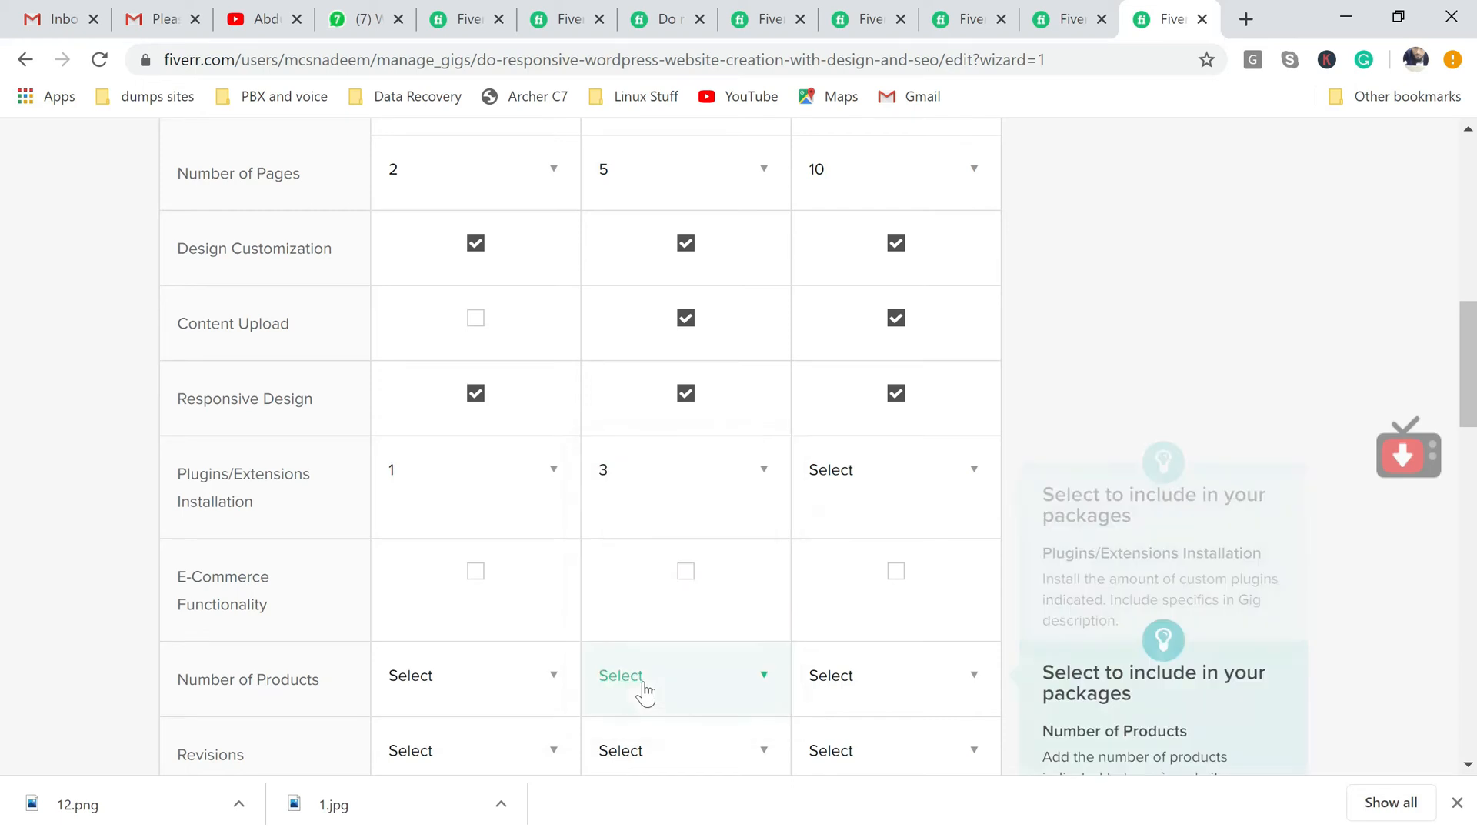
click(850, 488)
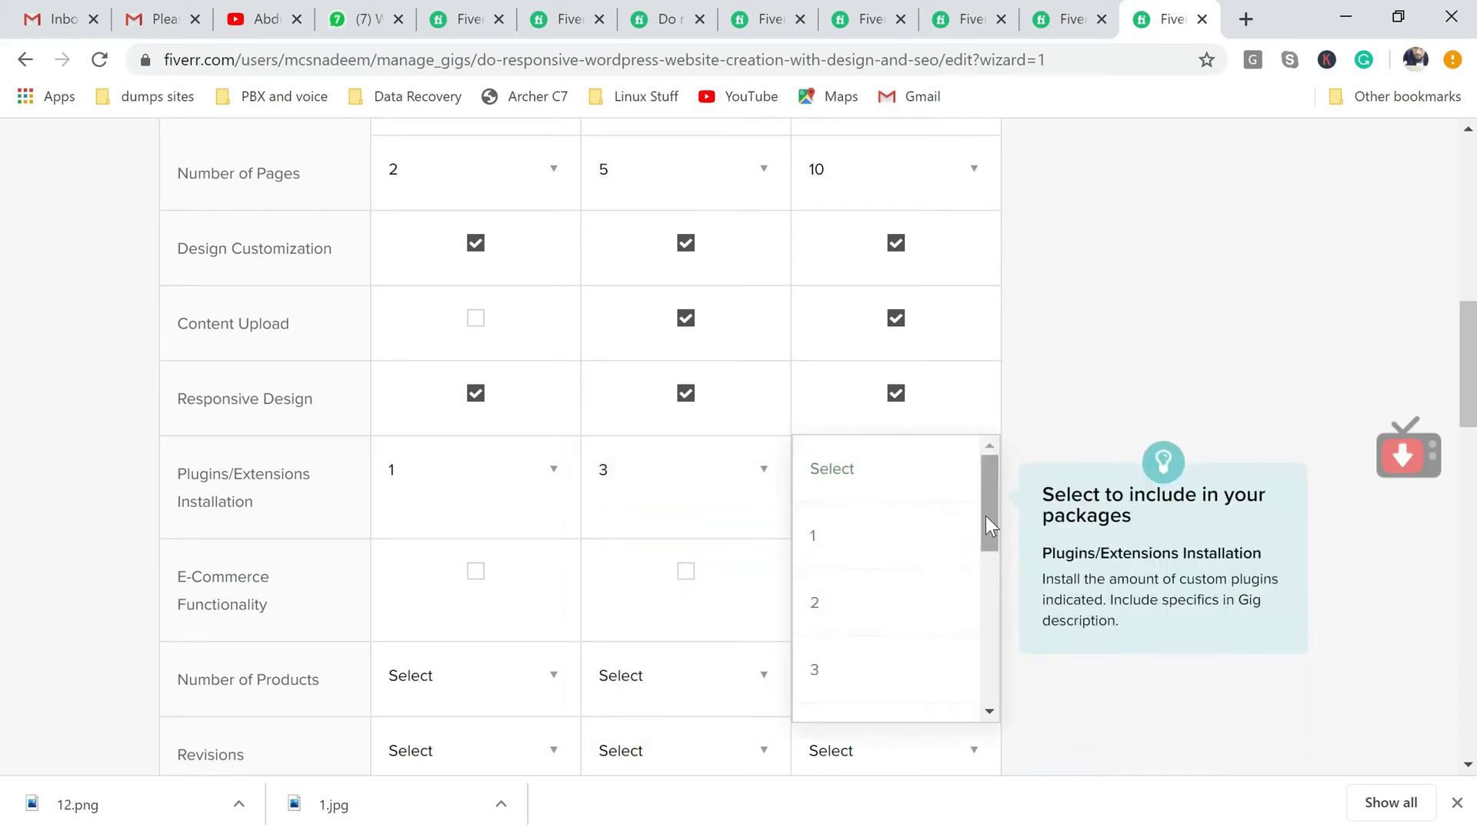
drag(991, 525, 990, 610)
click(878, 600)
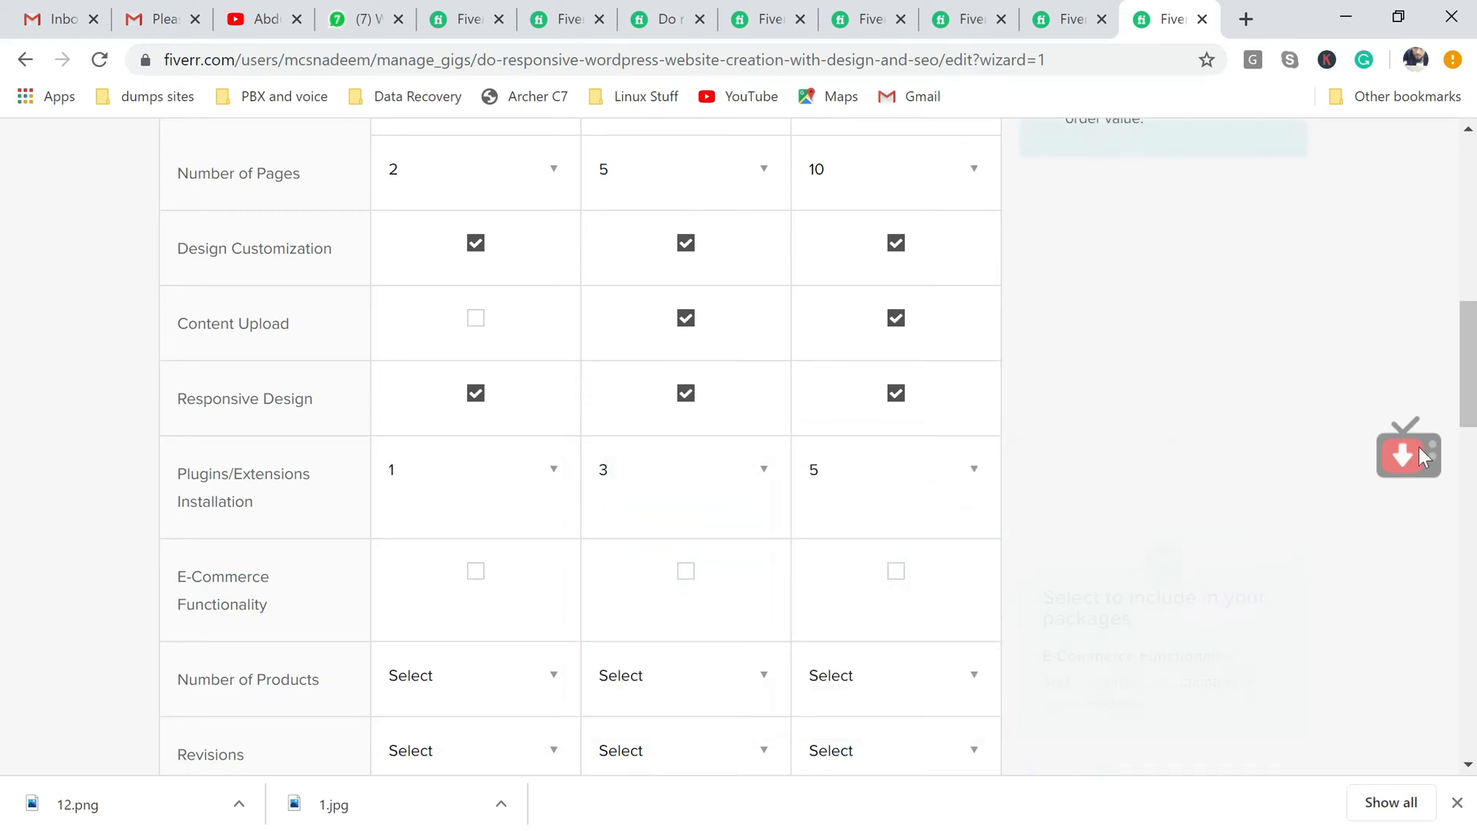
Include E-Commerce Functionality in the Standard and Premium packages, and open the Basic package's number of products choices.
scroll(5, 400, down, 3)
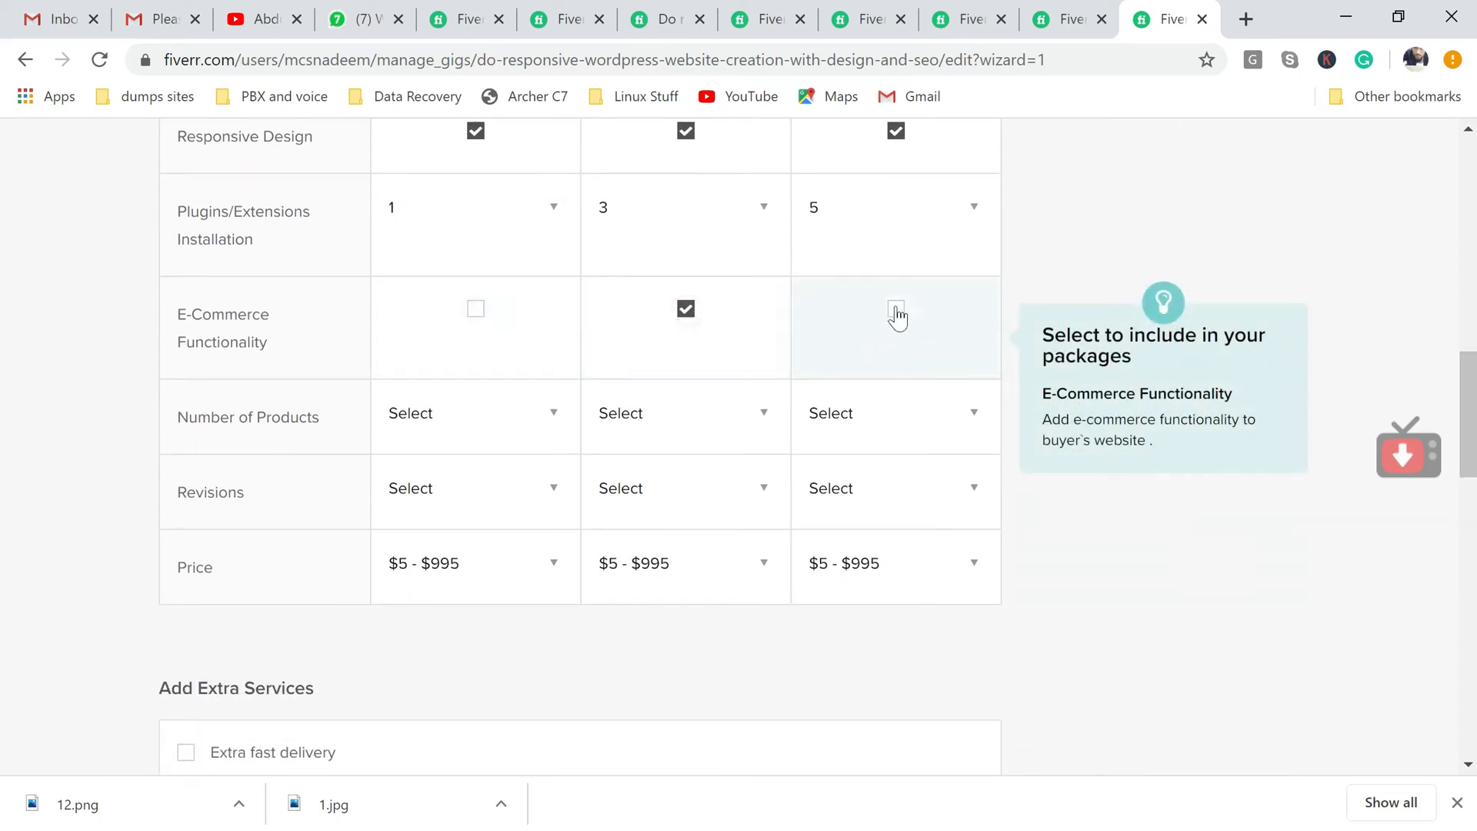
click(547, 414)
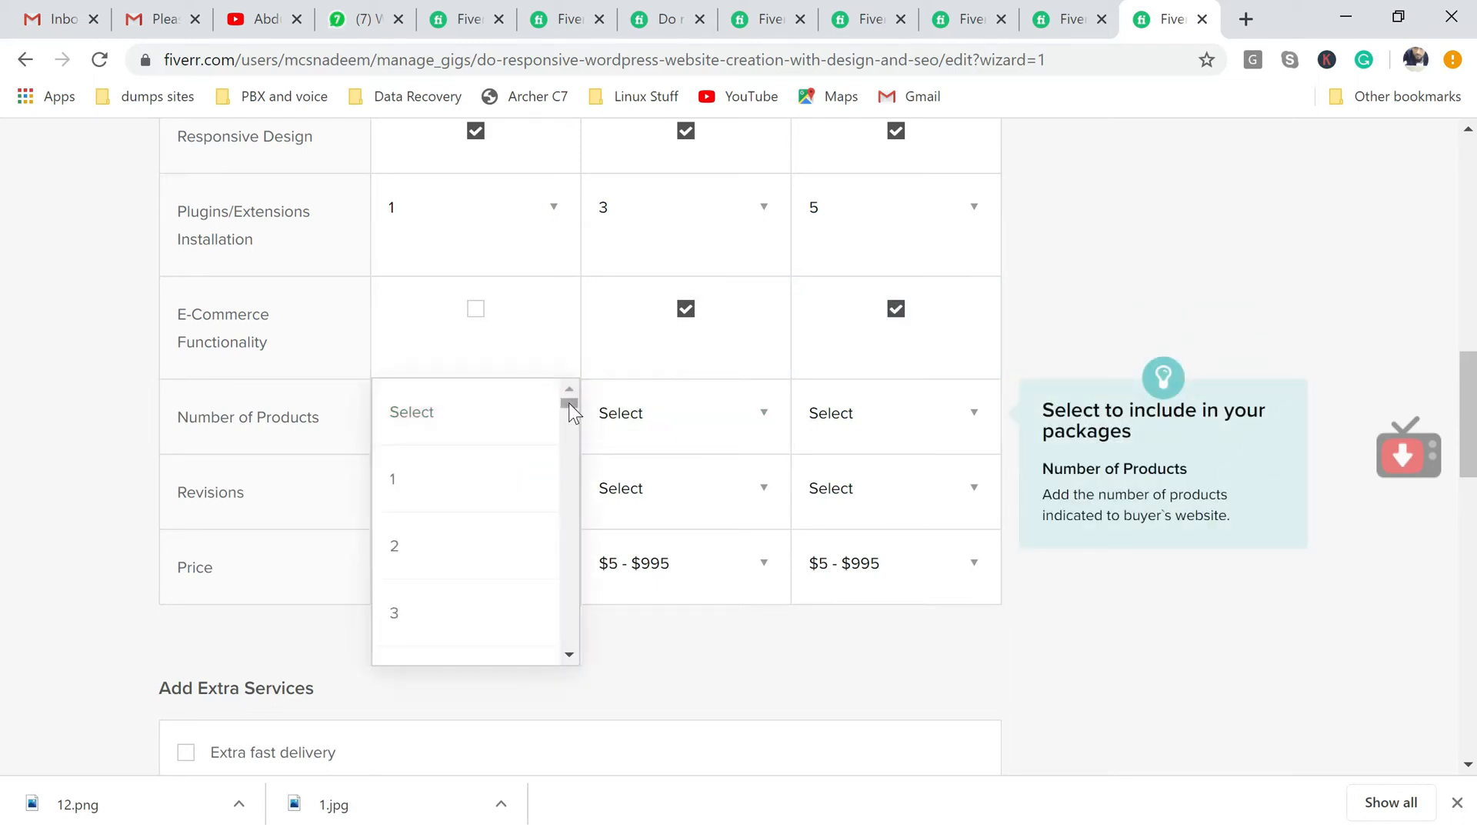
Check the number of products offered in the competing WordPress gig's packages.
click(663, 22)
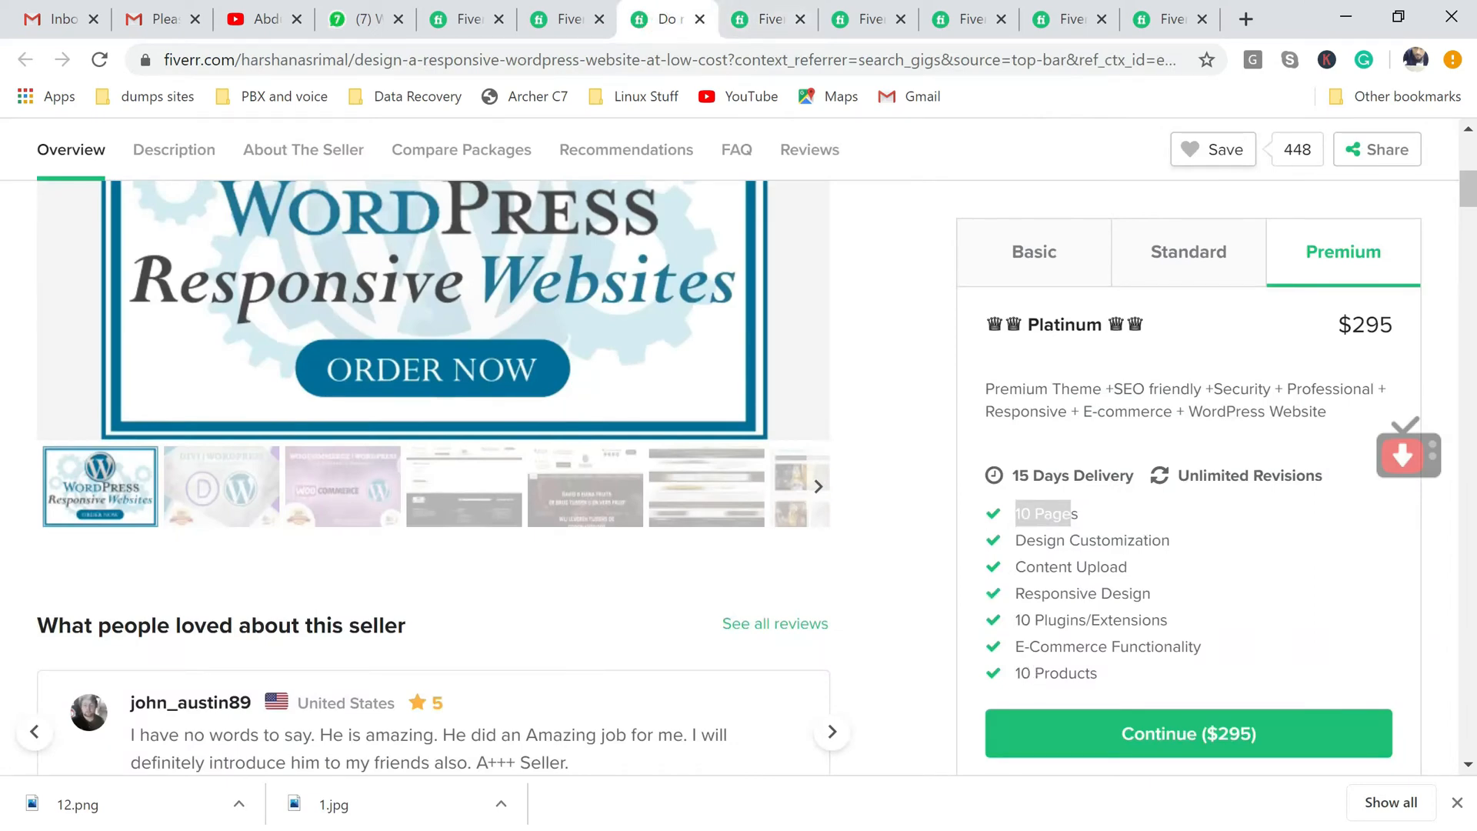
drag(1021, 673, 1072, 672)
click(1029, 255)
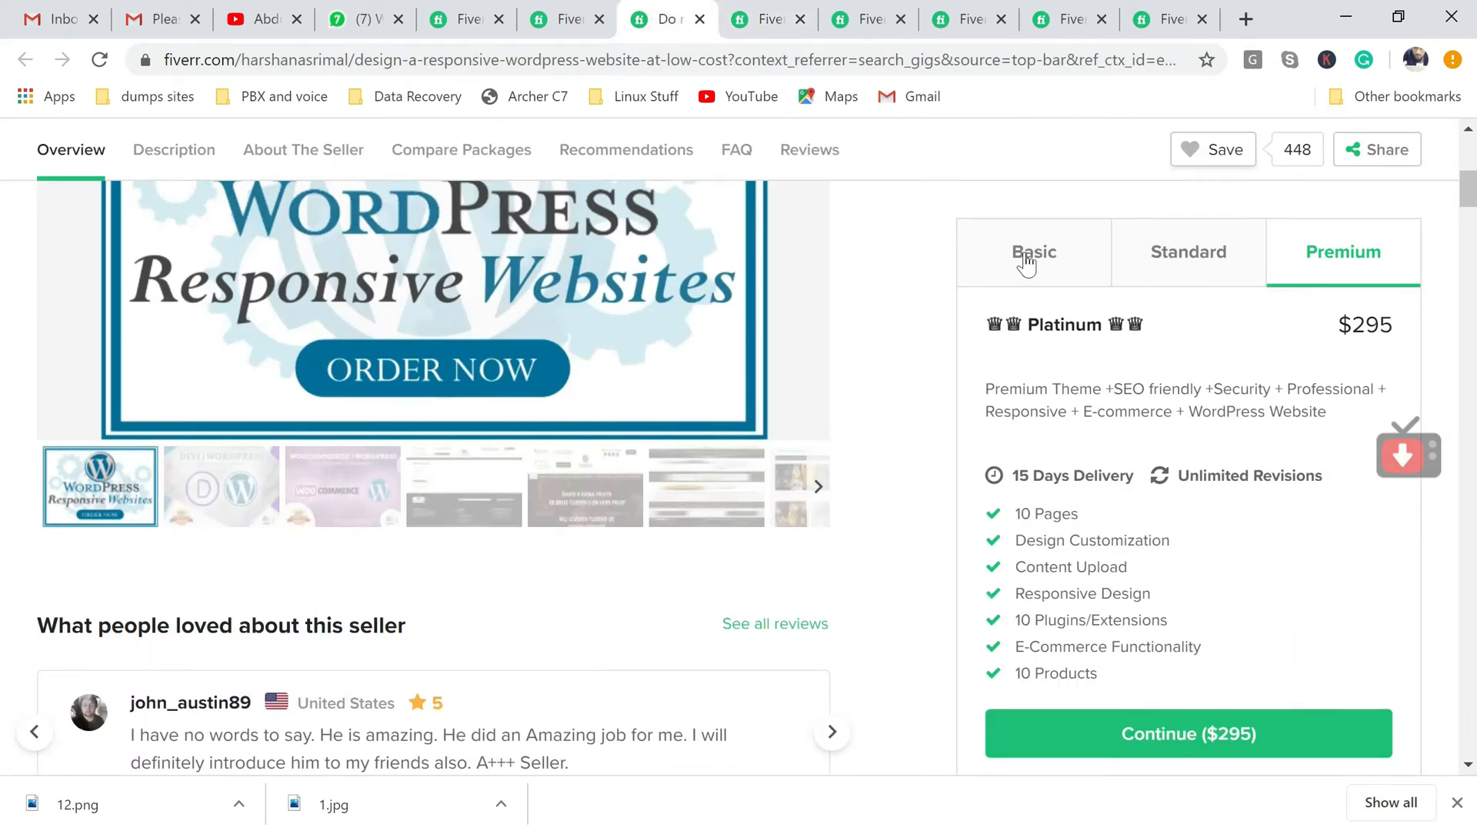
click(1178, 262)
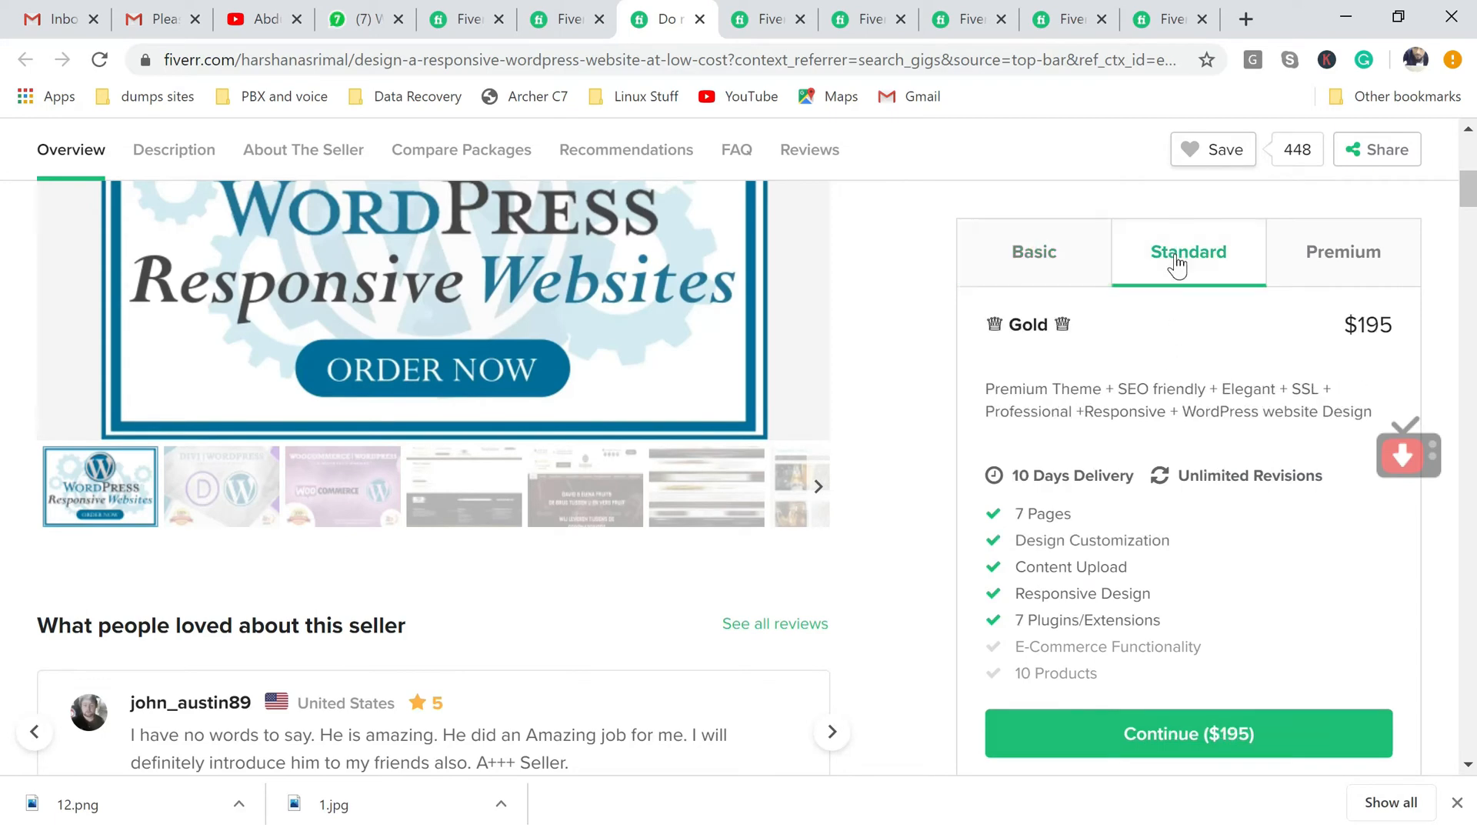
Return to the gig being edited and set the Basic package's number of products to 10.
click(1179, 27)
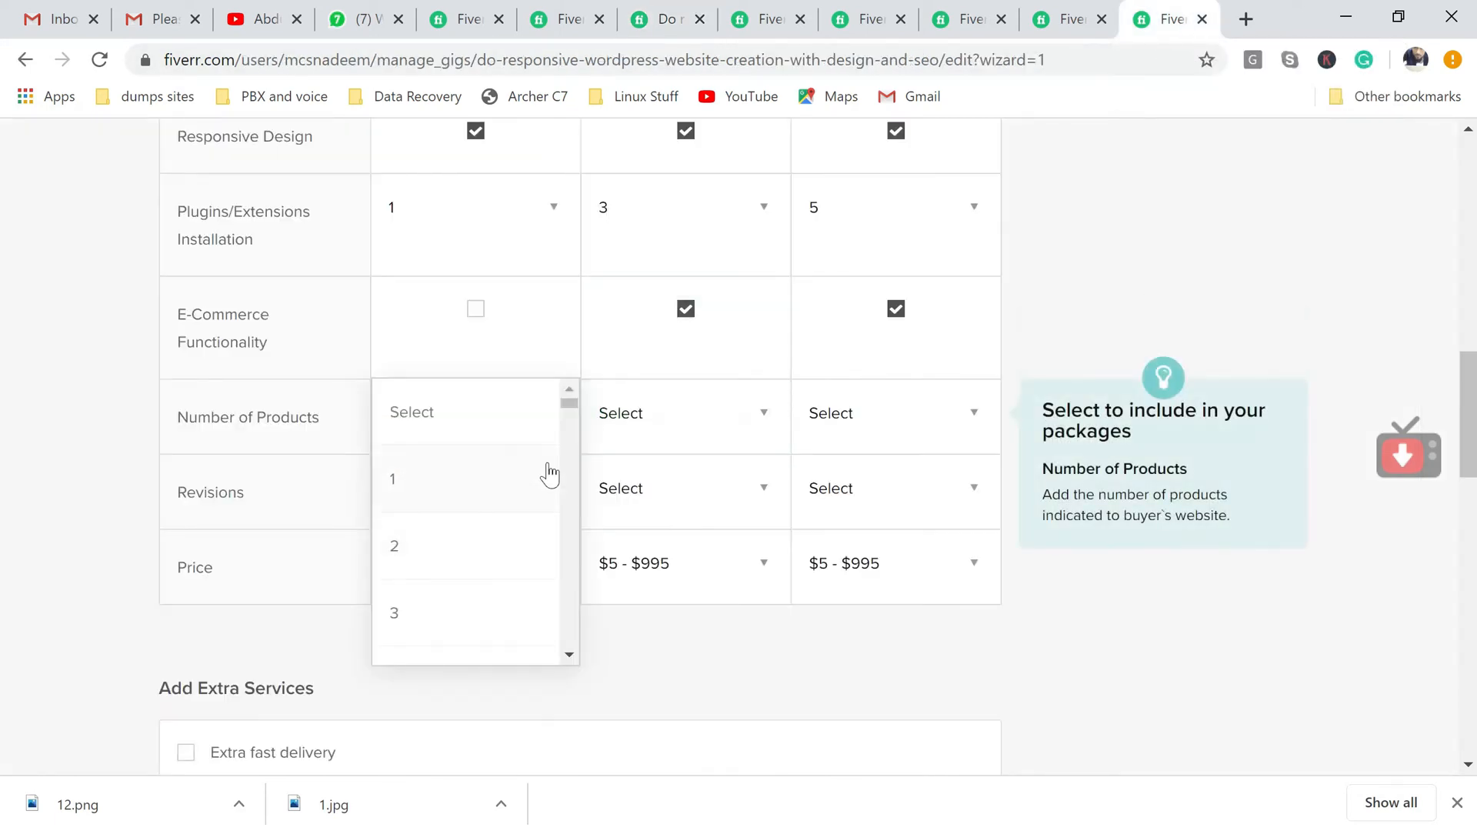
mouse_move(567, 414)
mouse_down()
mouse_move(569, 431)
mouse_move(568, 417)
mouse_up()
click(432, 605)
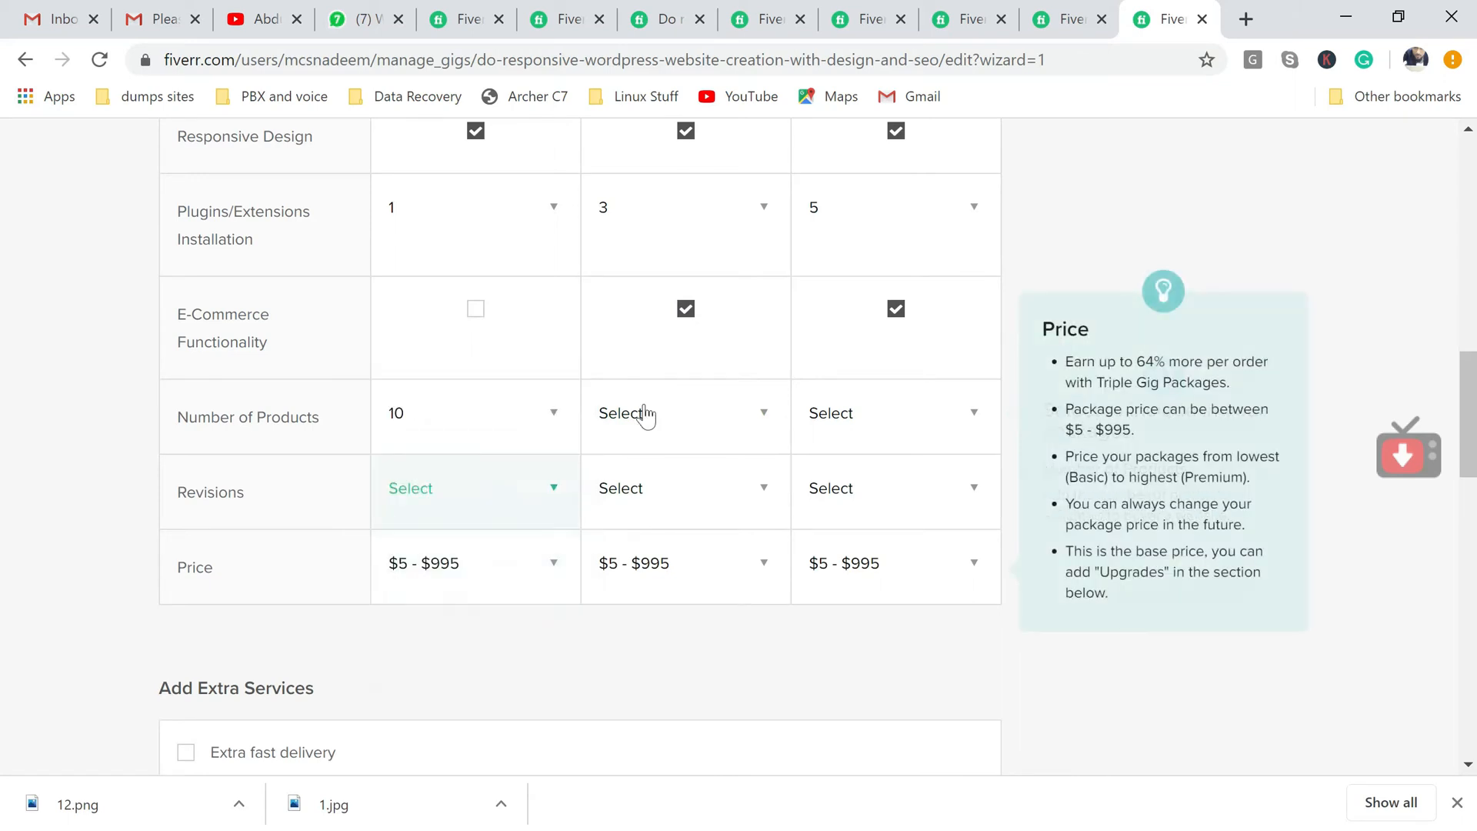
Set the Standard package's number of products to 10.
click(686, 417)
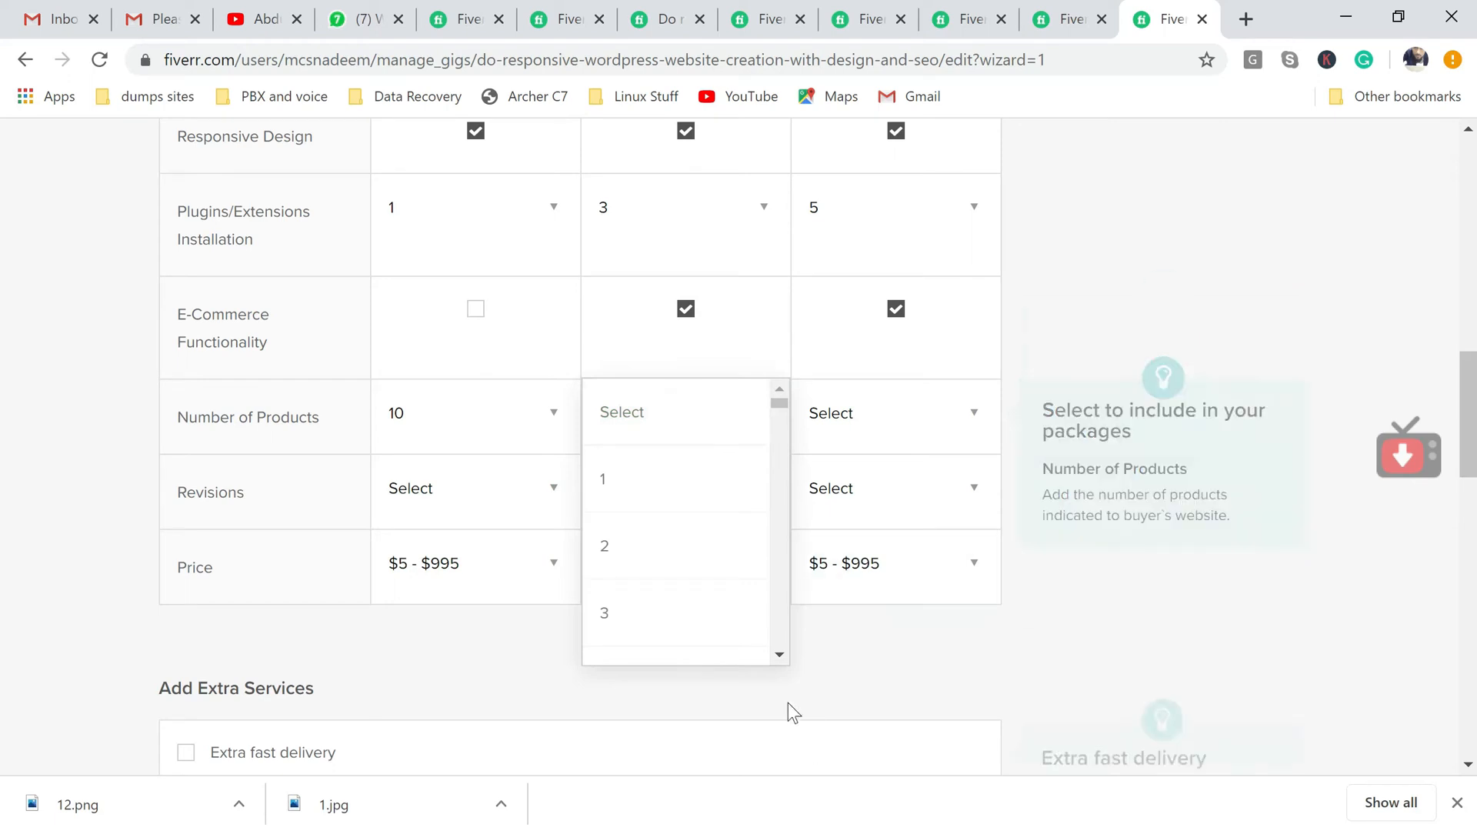
click(781, 655)
click(780, 655)
click(780, 655)
click(780, 655)
click(780, 655)
click(780, 655)
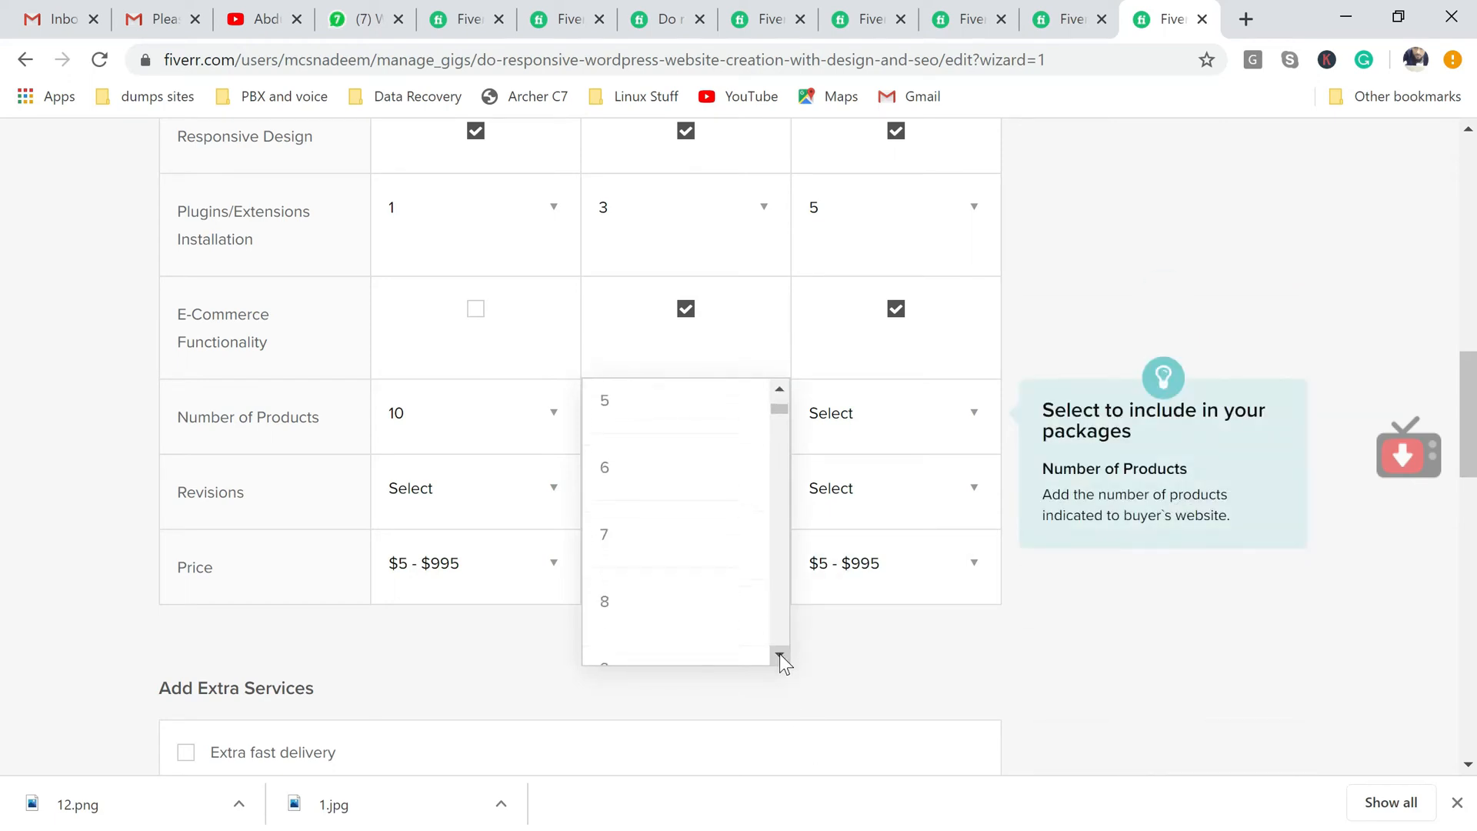
click(780, 655)
click(780, 654)
click(778, 654)
click(663, 531)
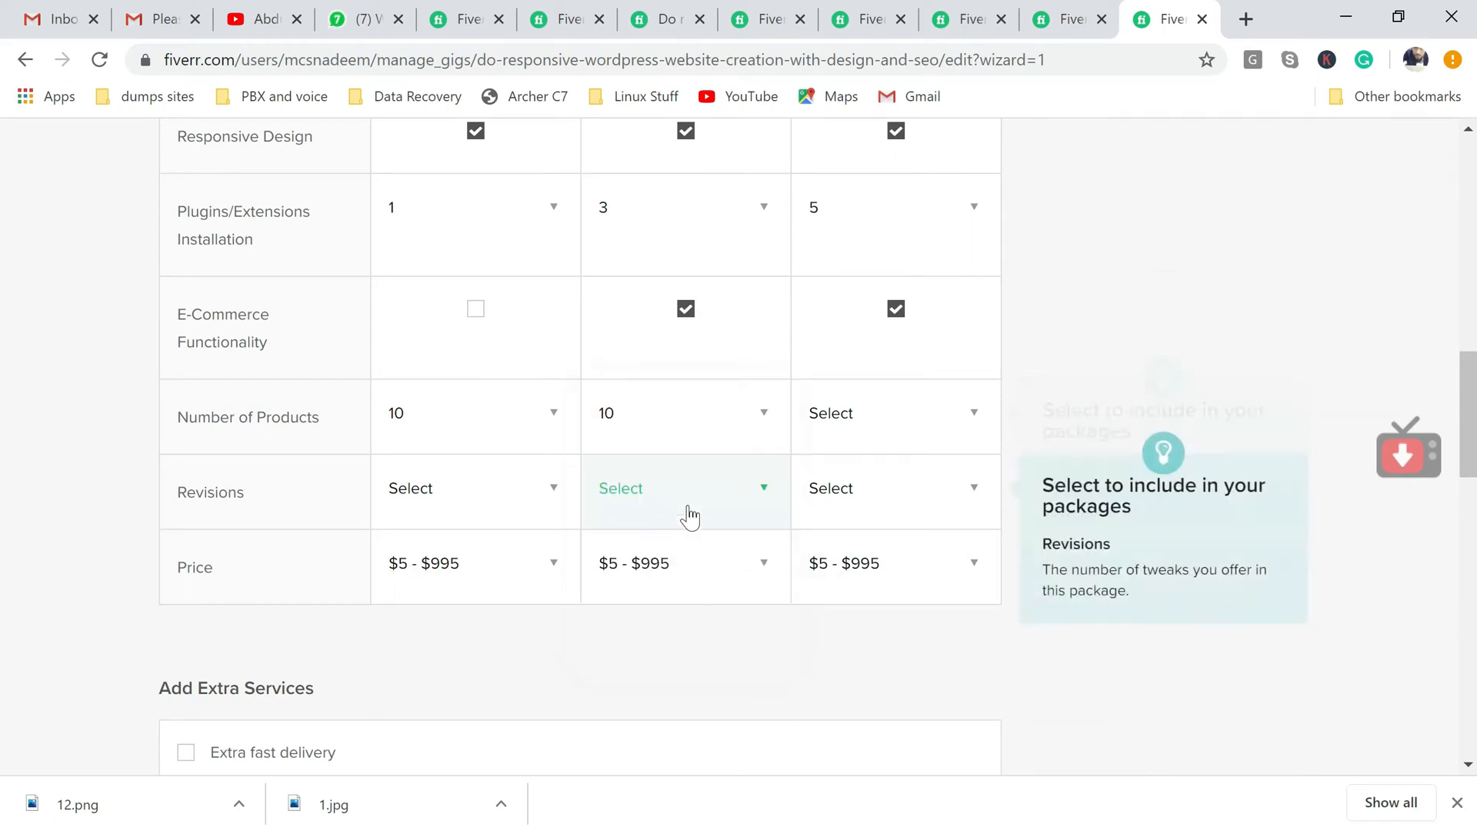
Set the Premium package's number of products to 10.
click(855, 433)
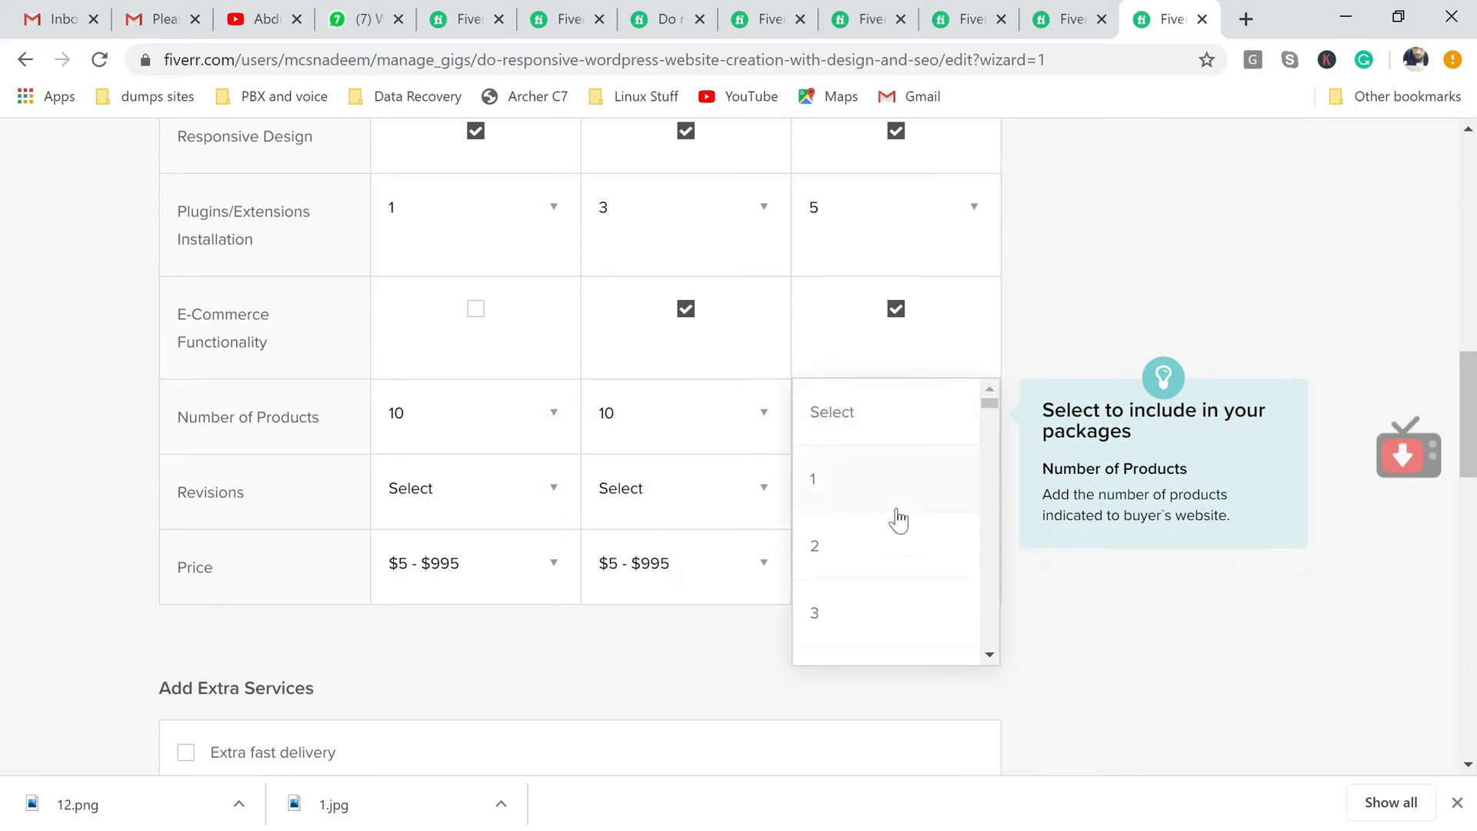
click(989, 657)
click(989, 657)
click(989, 657)
click(990, 657)
click(990, 657)
click(989, 658)
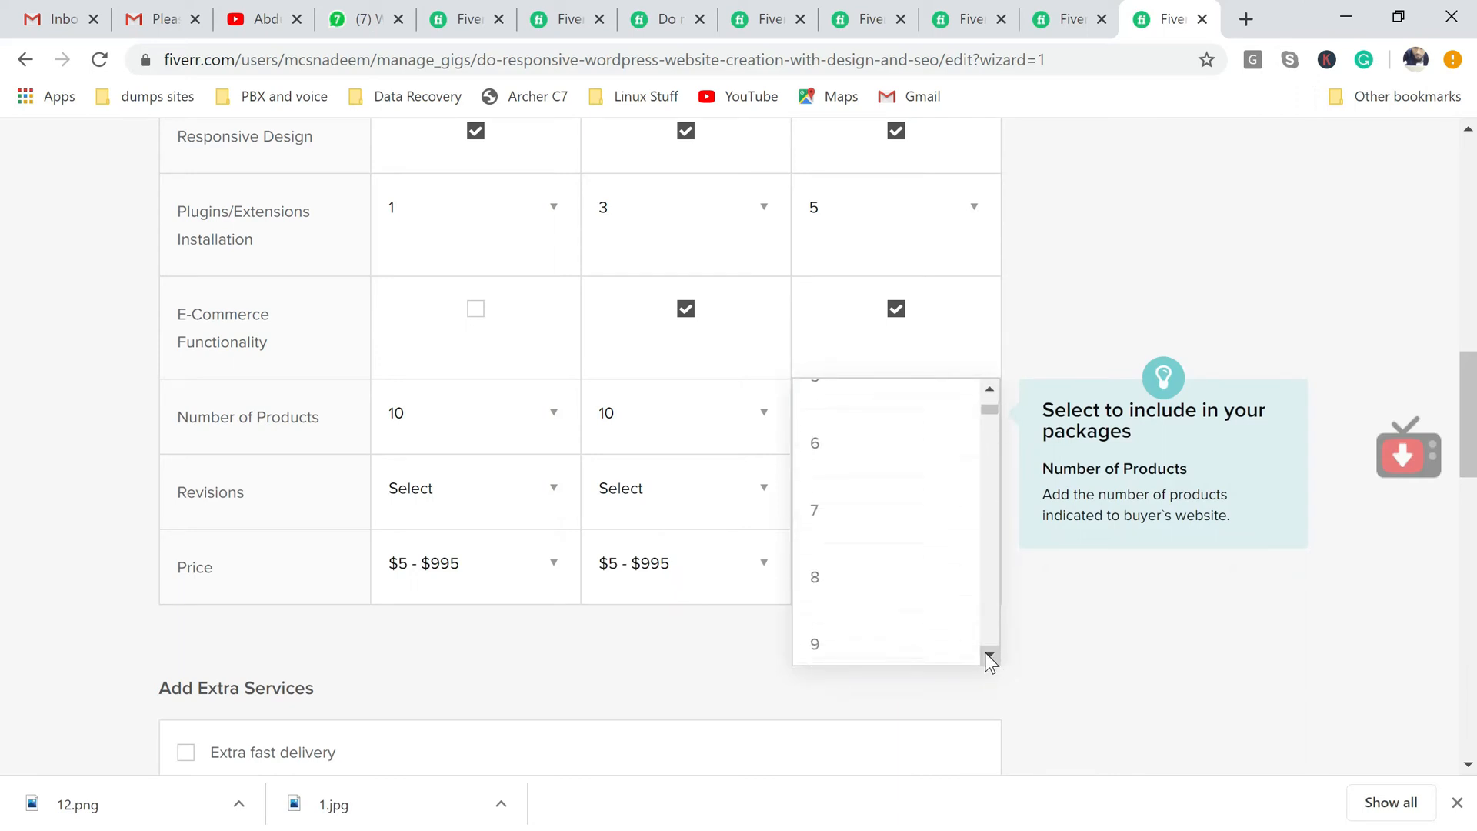
click(990, 657)
click(990, 657)
click(990, 658)
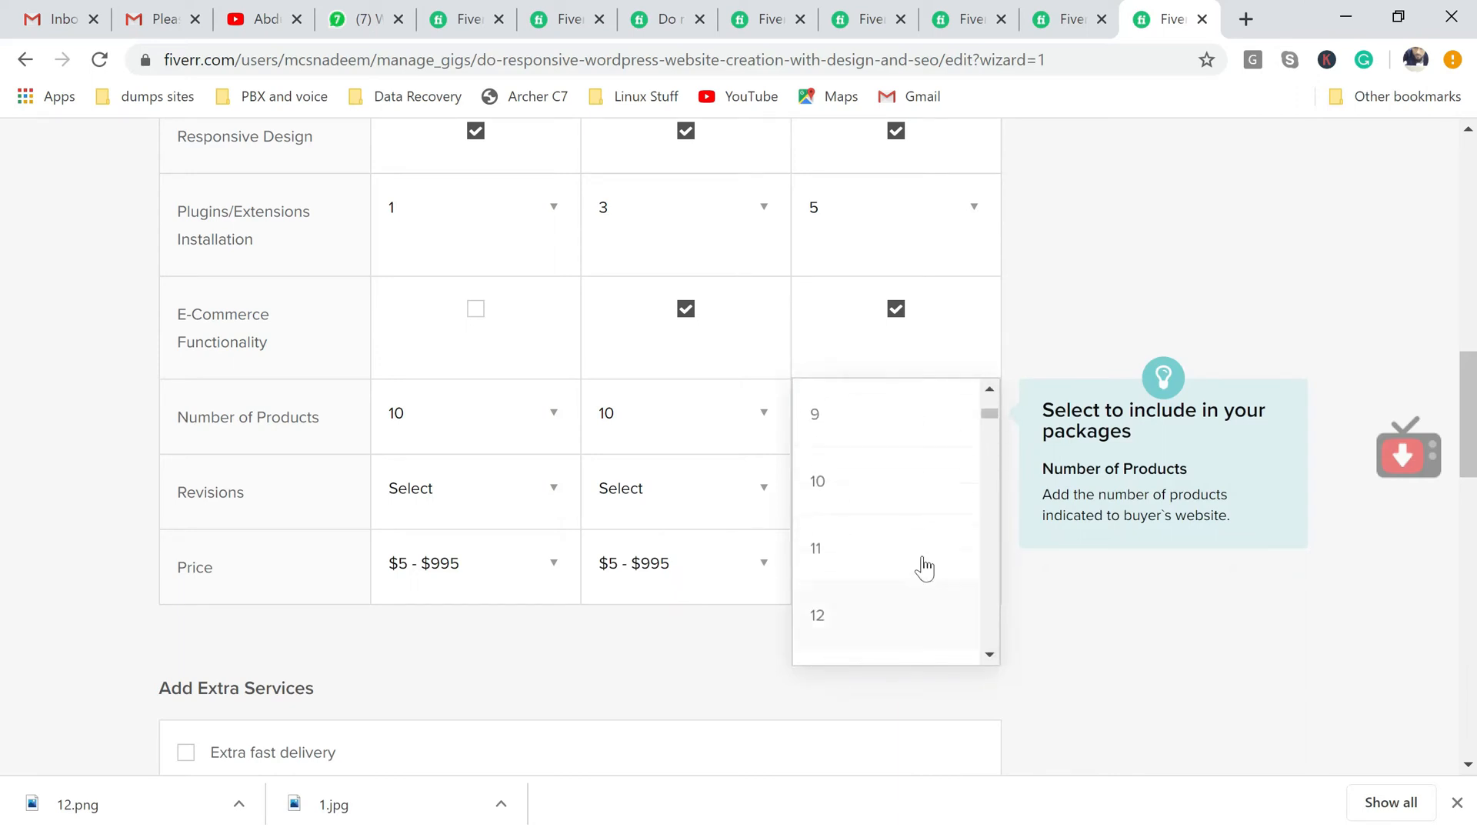
click(857, 484)
Set the revisions to Unlimited for the Basic, Standard and Premium packages.
scroll(4, 460, down, 3)
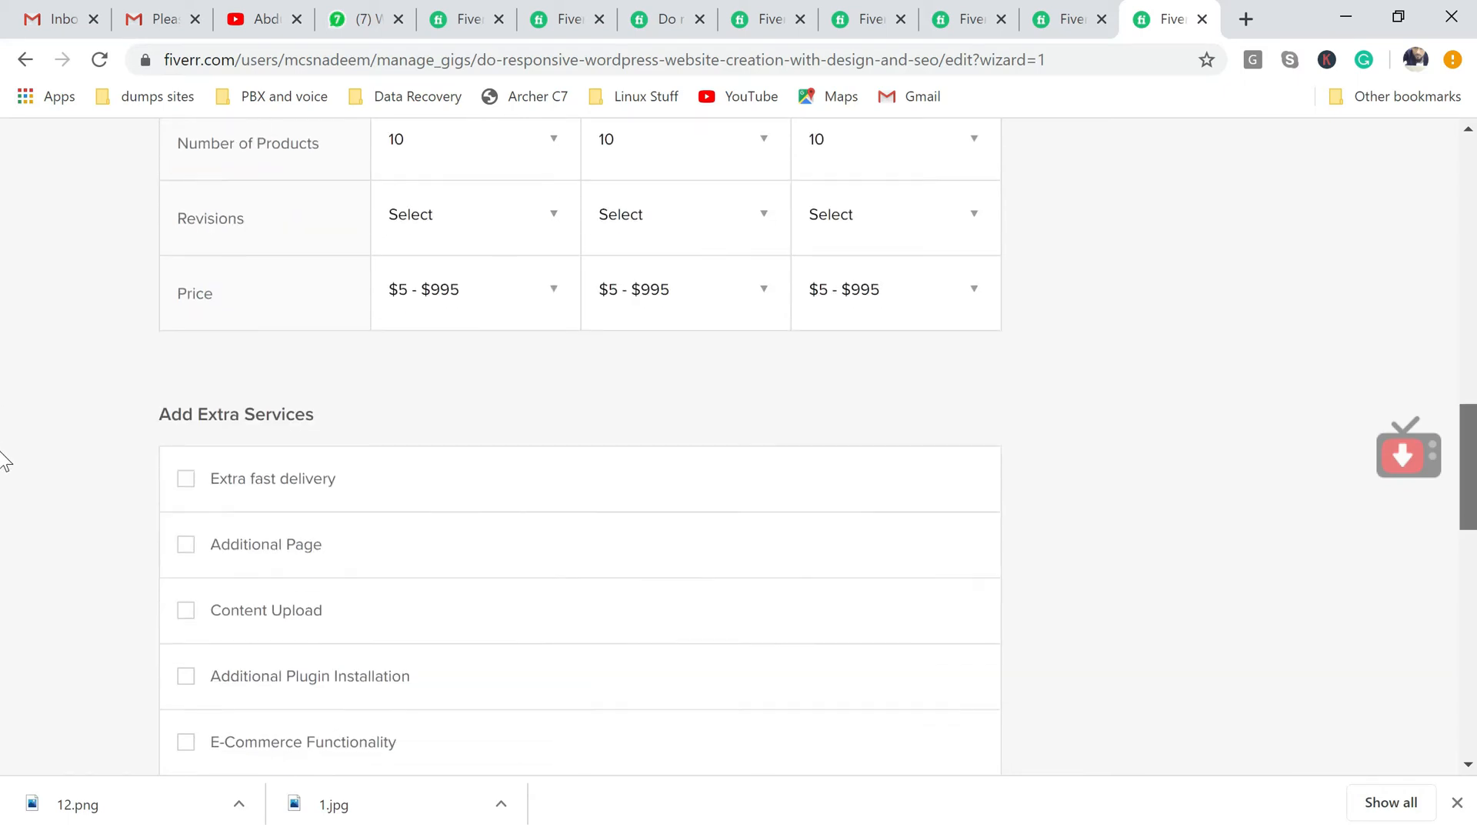
scroll(4, 460, up, 4)
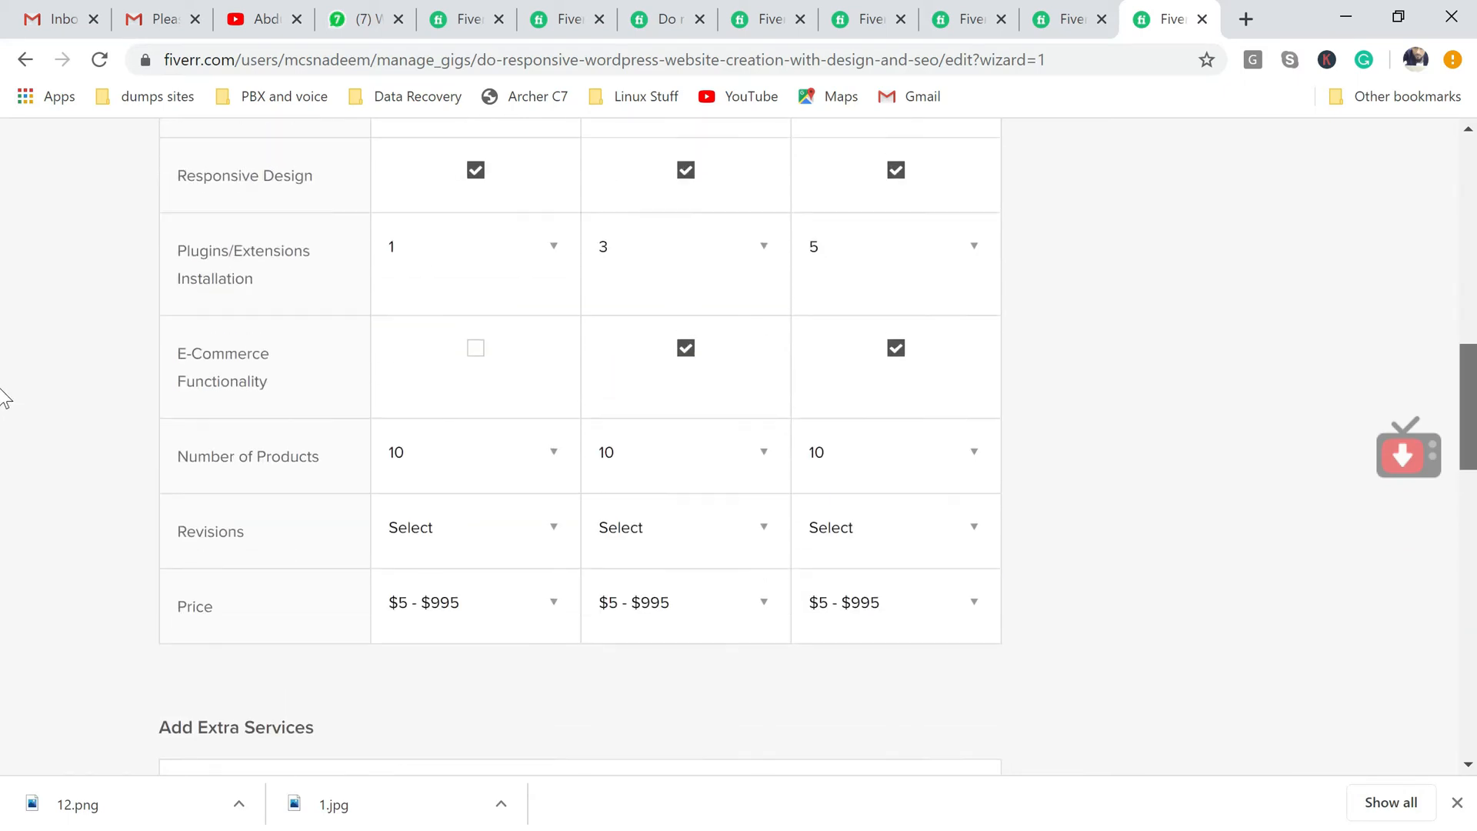
scroll(4, 407, down, 1)
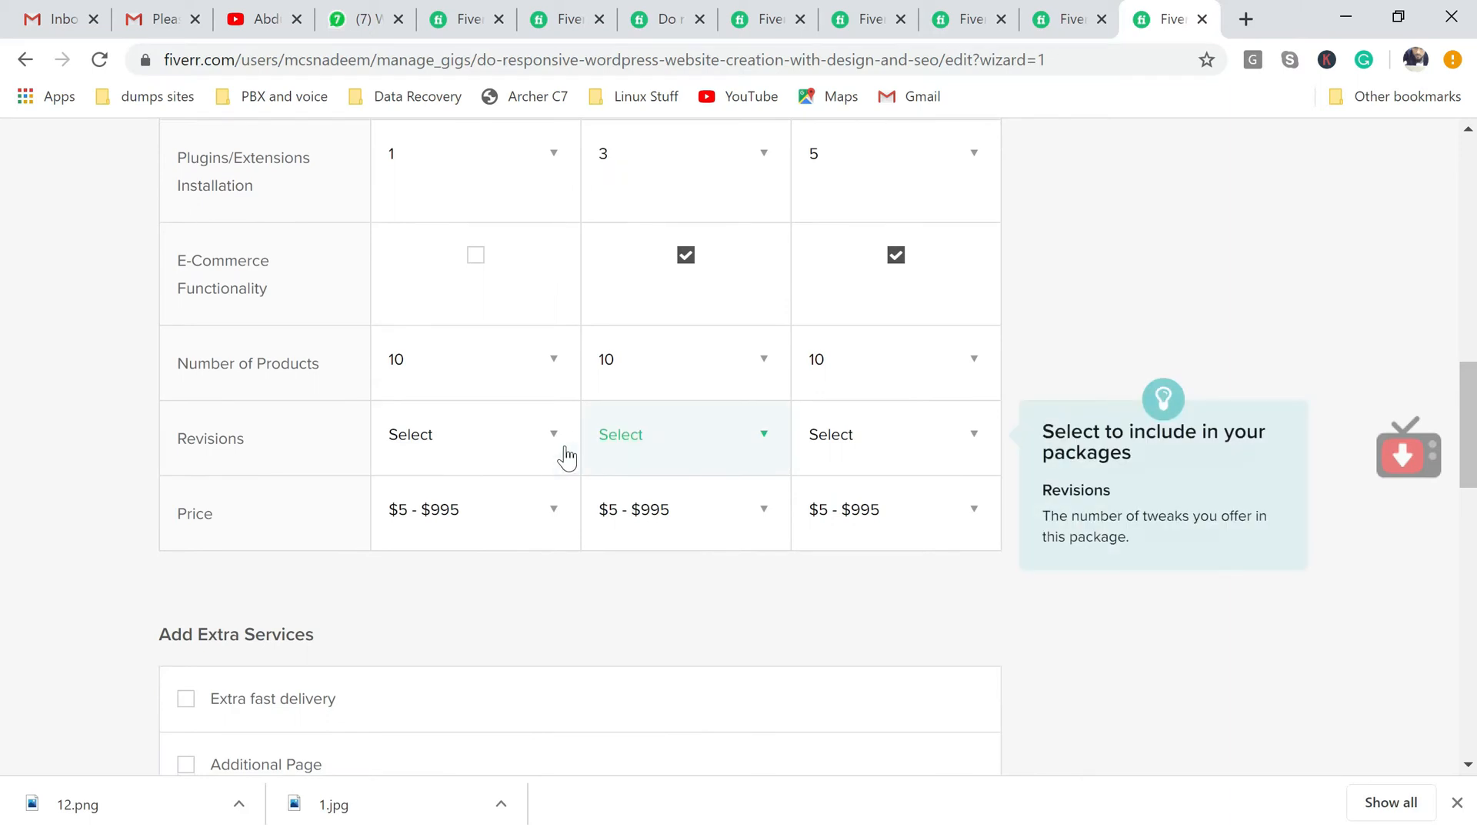
click(531, 442)
drag(568, 440, 577, 669)
click(478, 660)
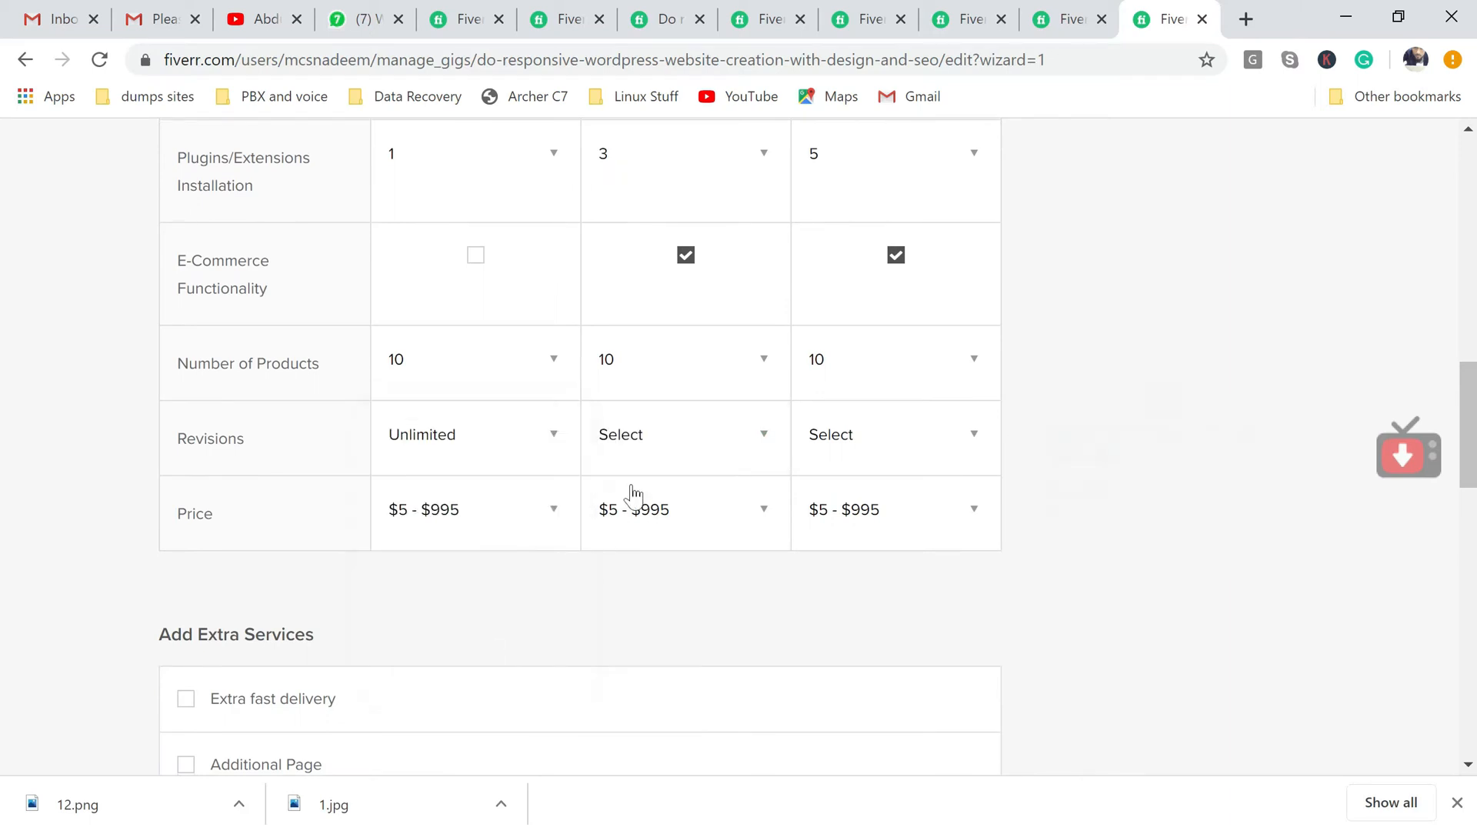
click(673, 435)
drag(779, 467, 775, 686)
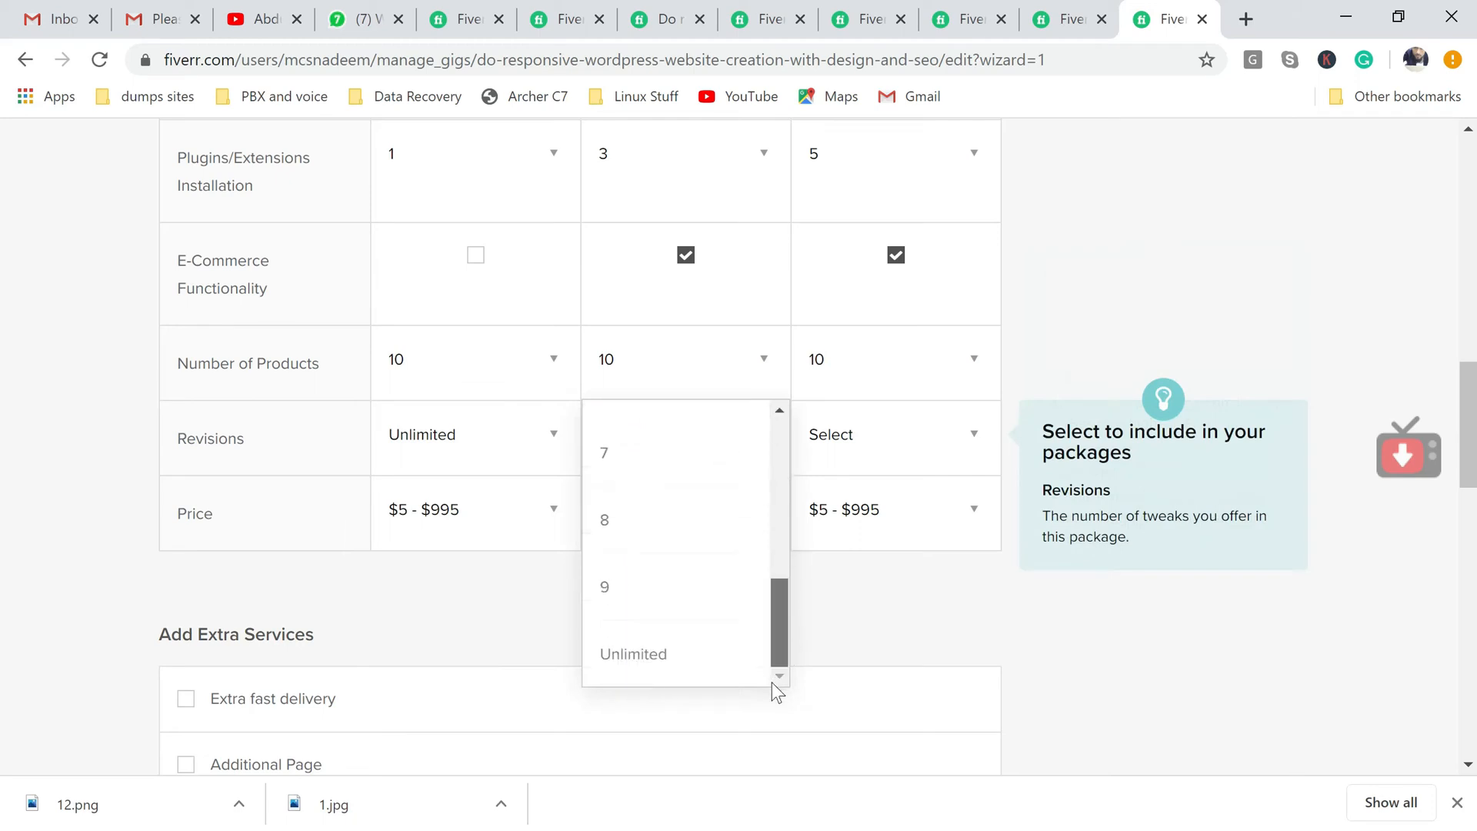
click(653, 662)
click(924, 454)
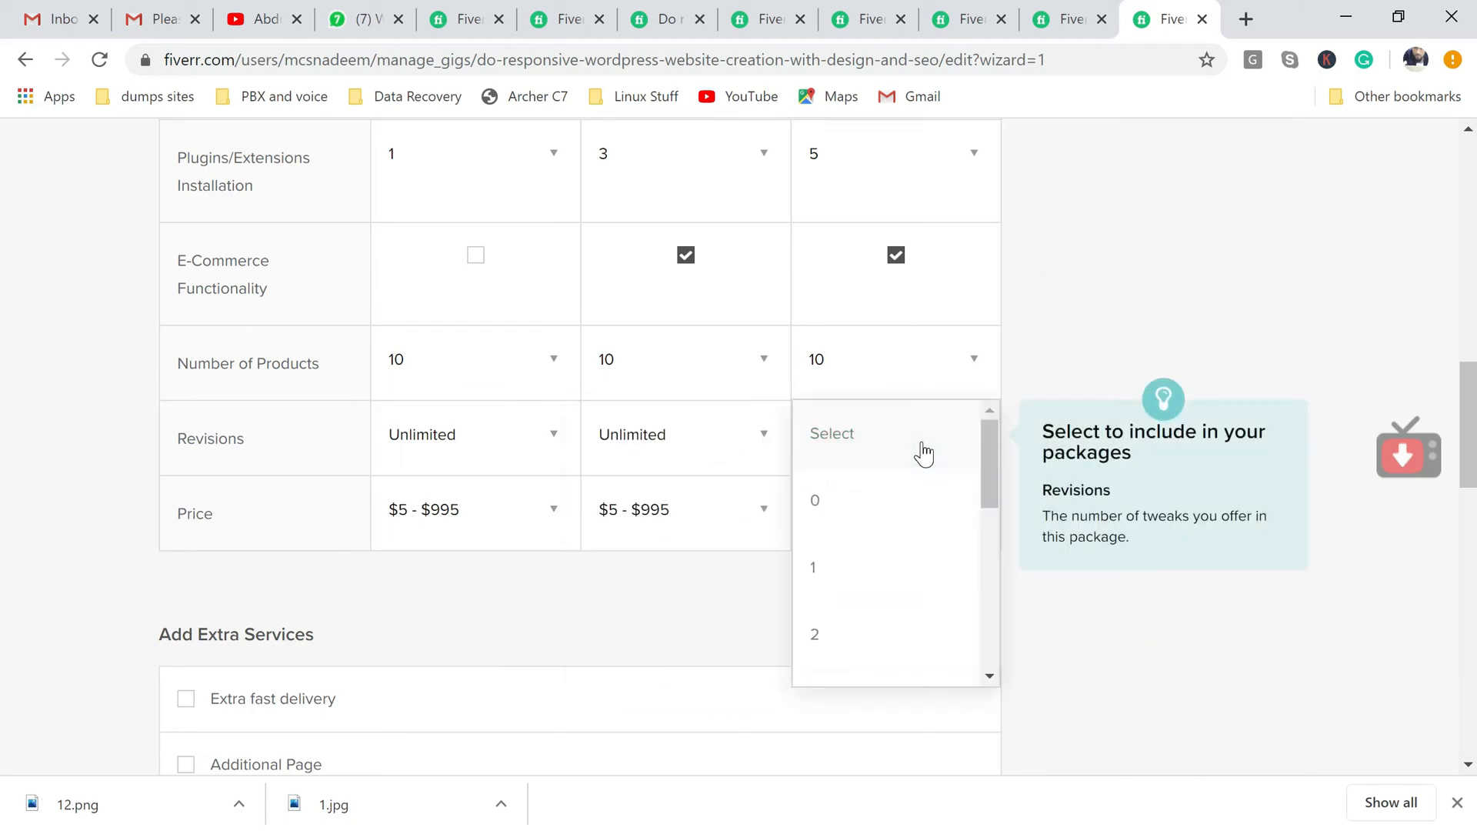
drag(987, 469, 979, 646)
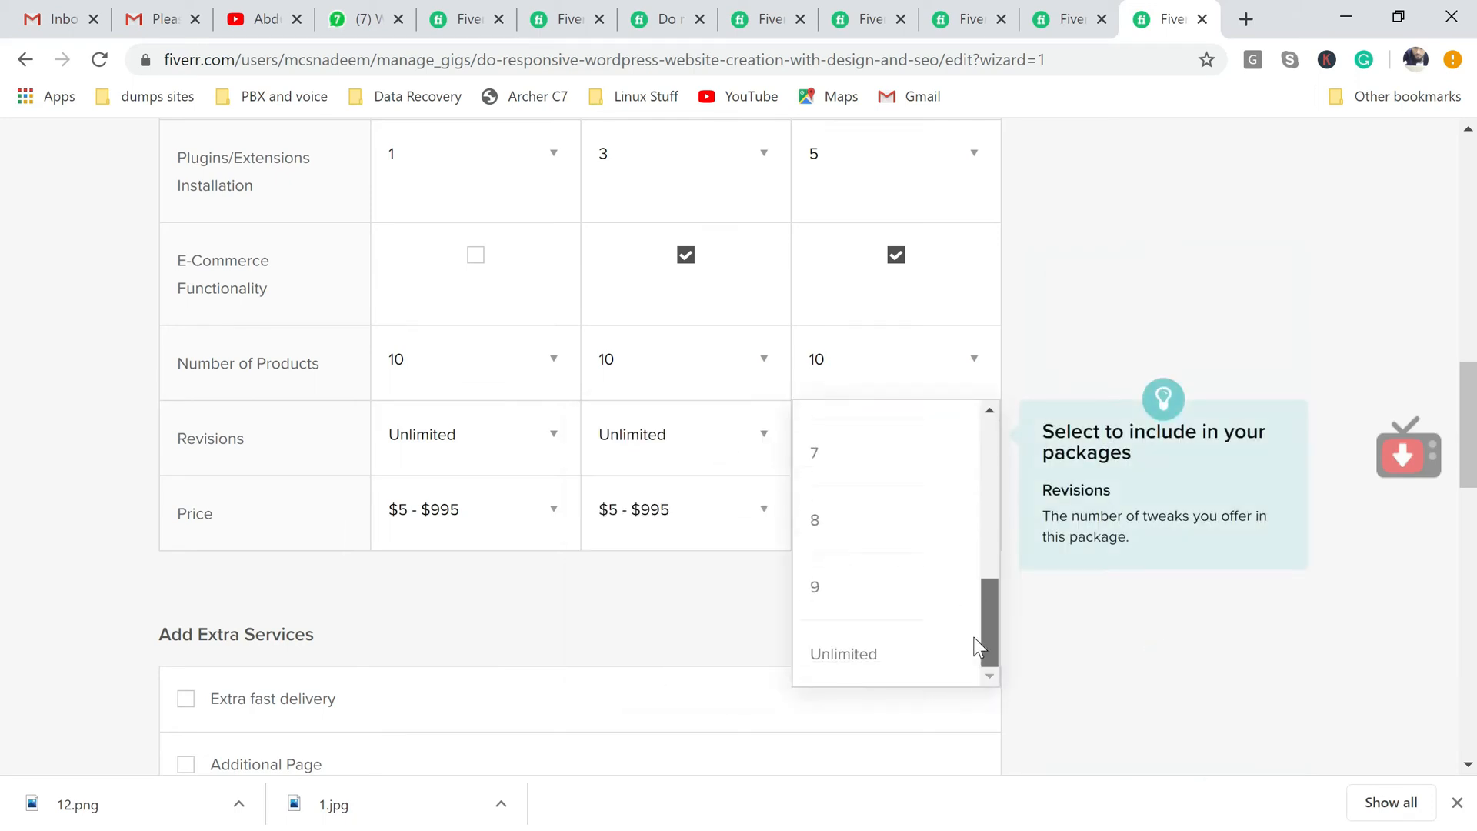
click(873, 651)
Compare the prices of the competing gig's Basic, Standard and Premium packages, and return to the gig being edited.
drag(1469, 389, 1473, 430)
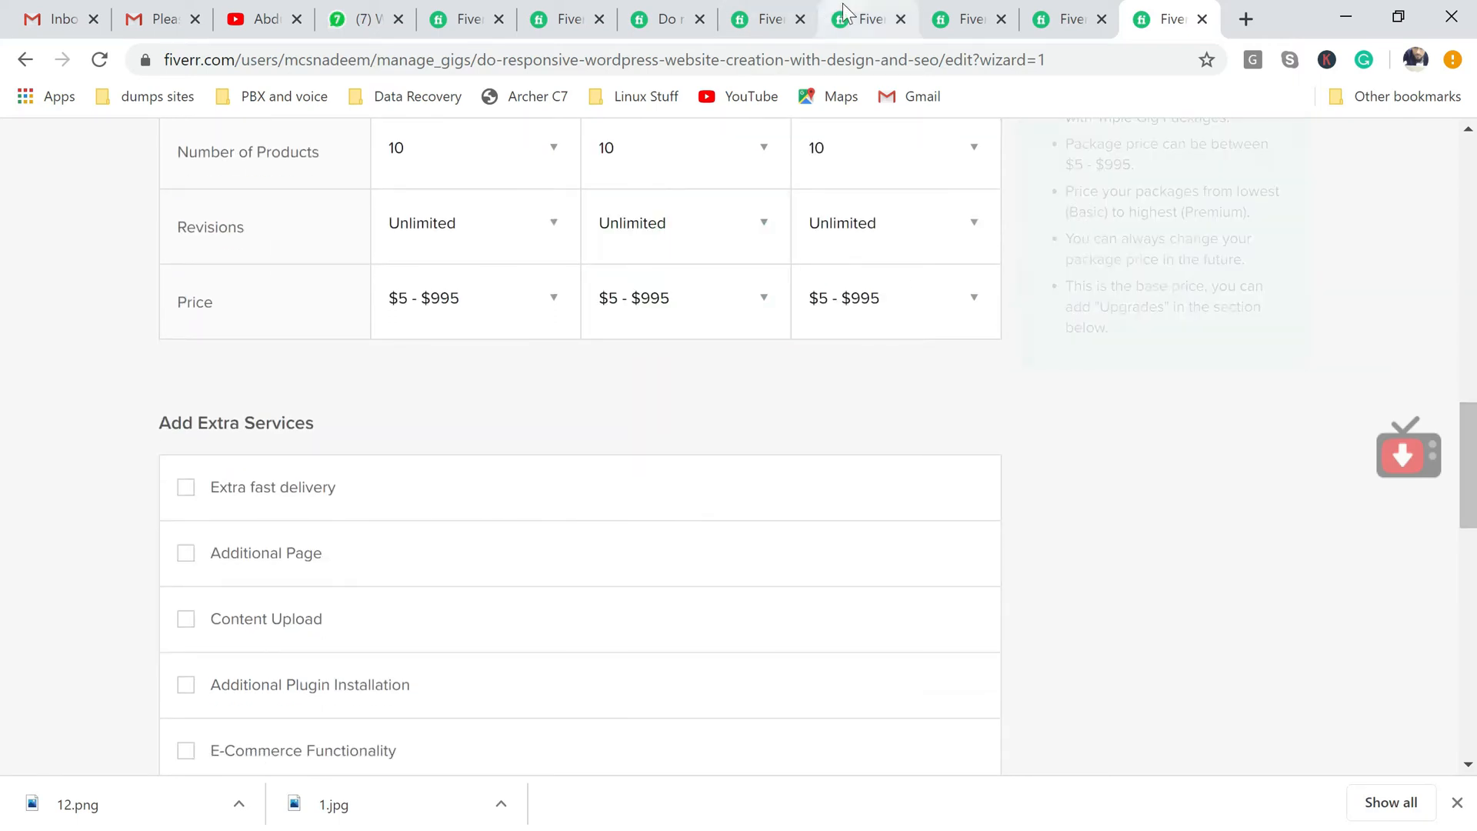
click(670, 18)
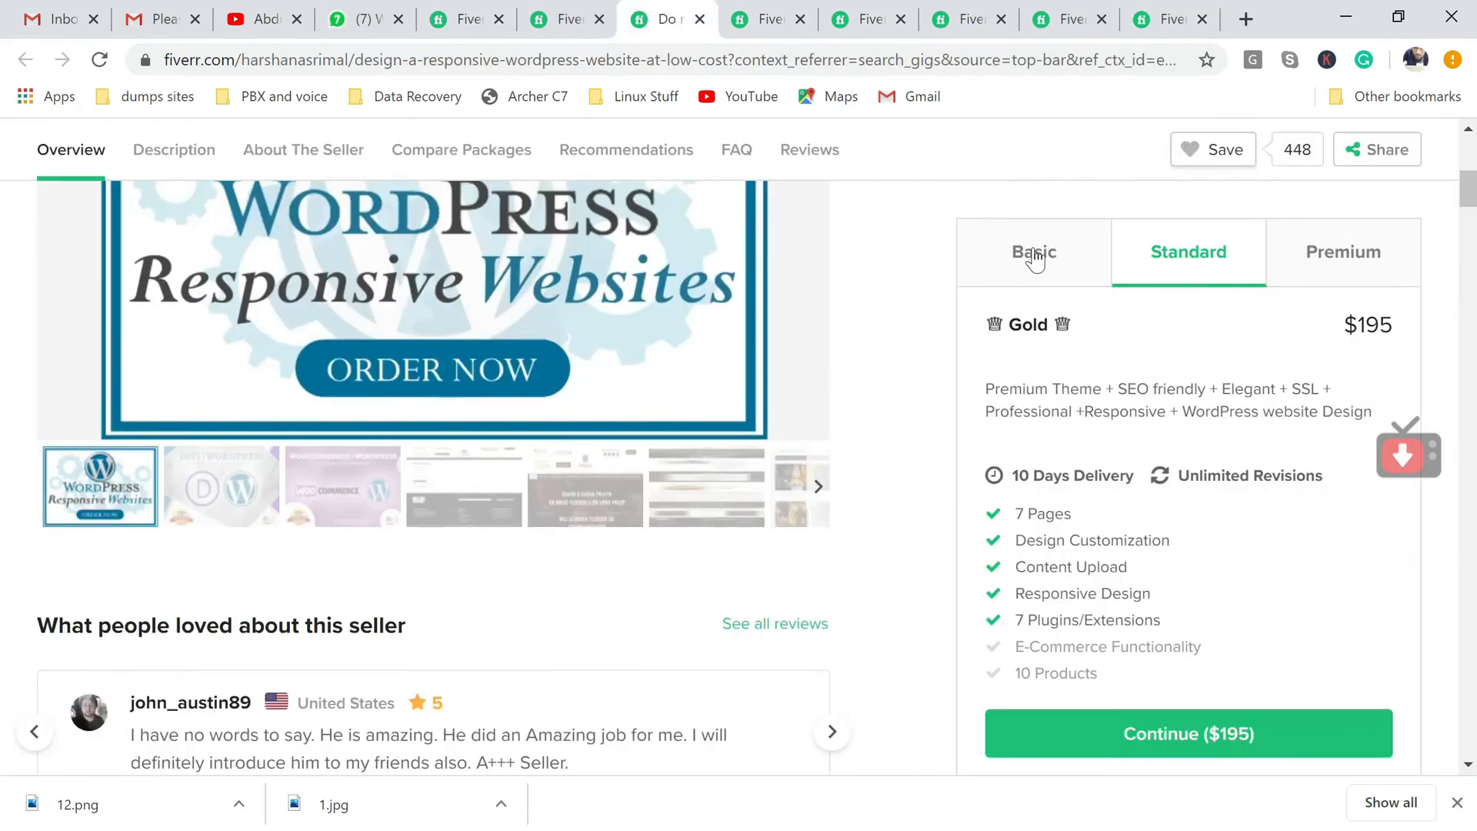
click(1032, 253)
click(1191, 260)
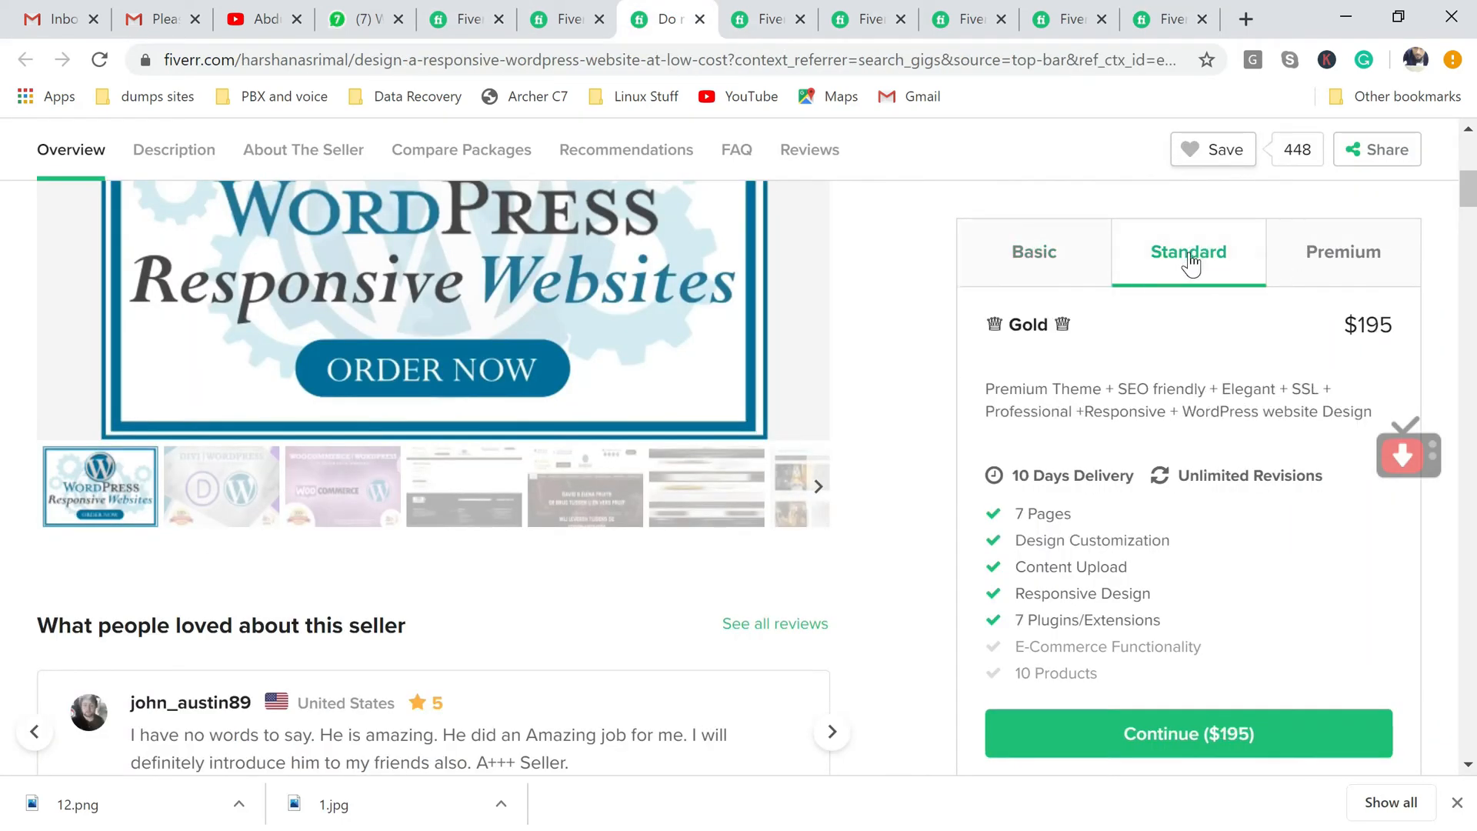
click(1355, 260)
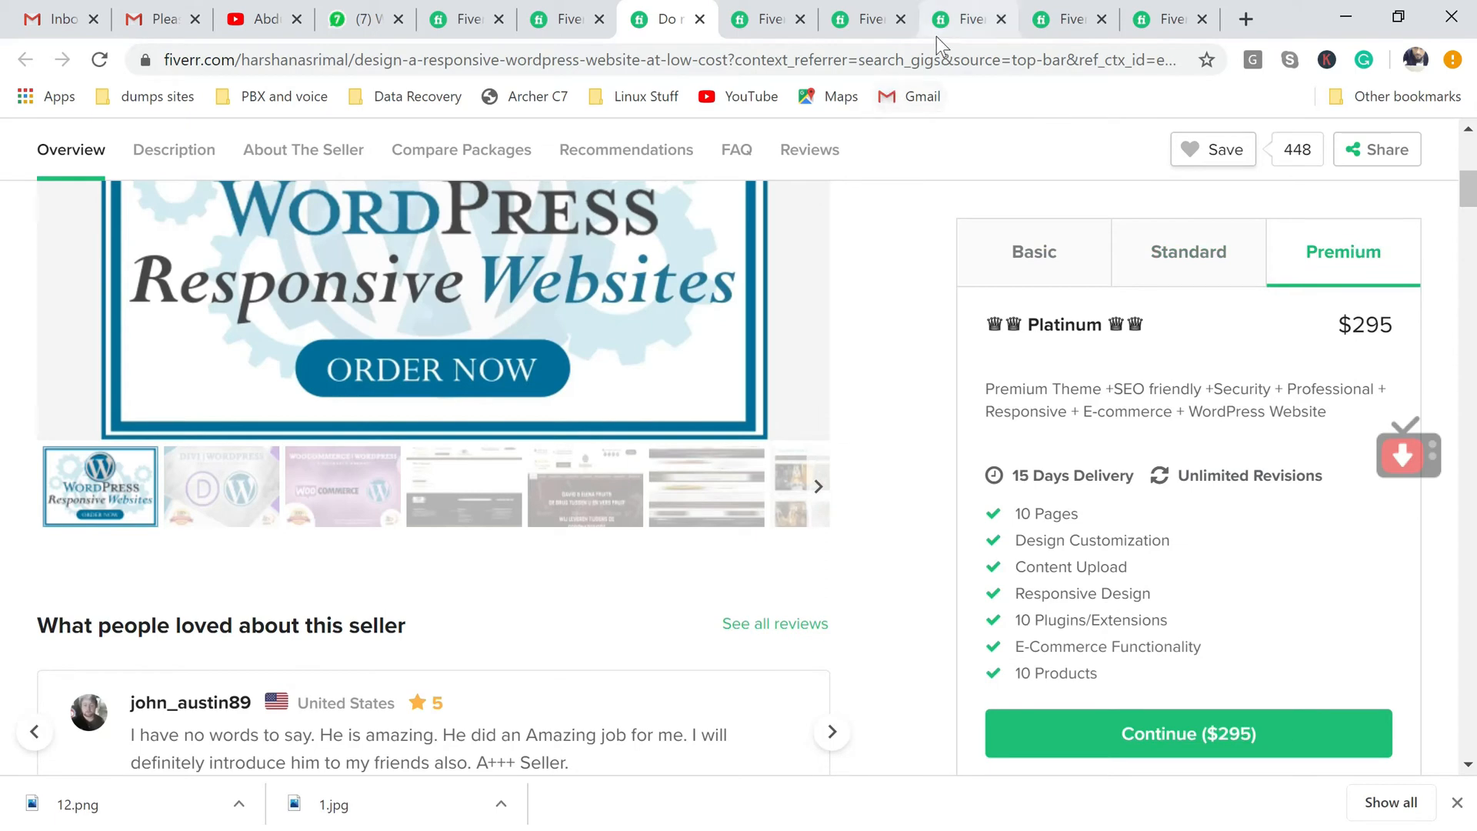
click(1166, 19)
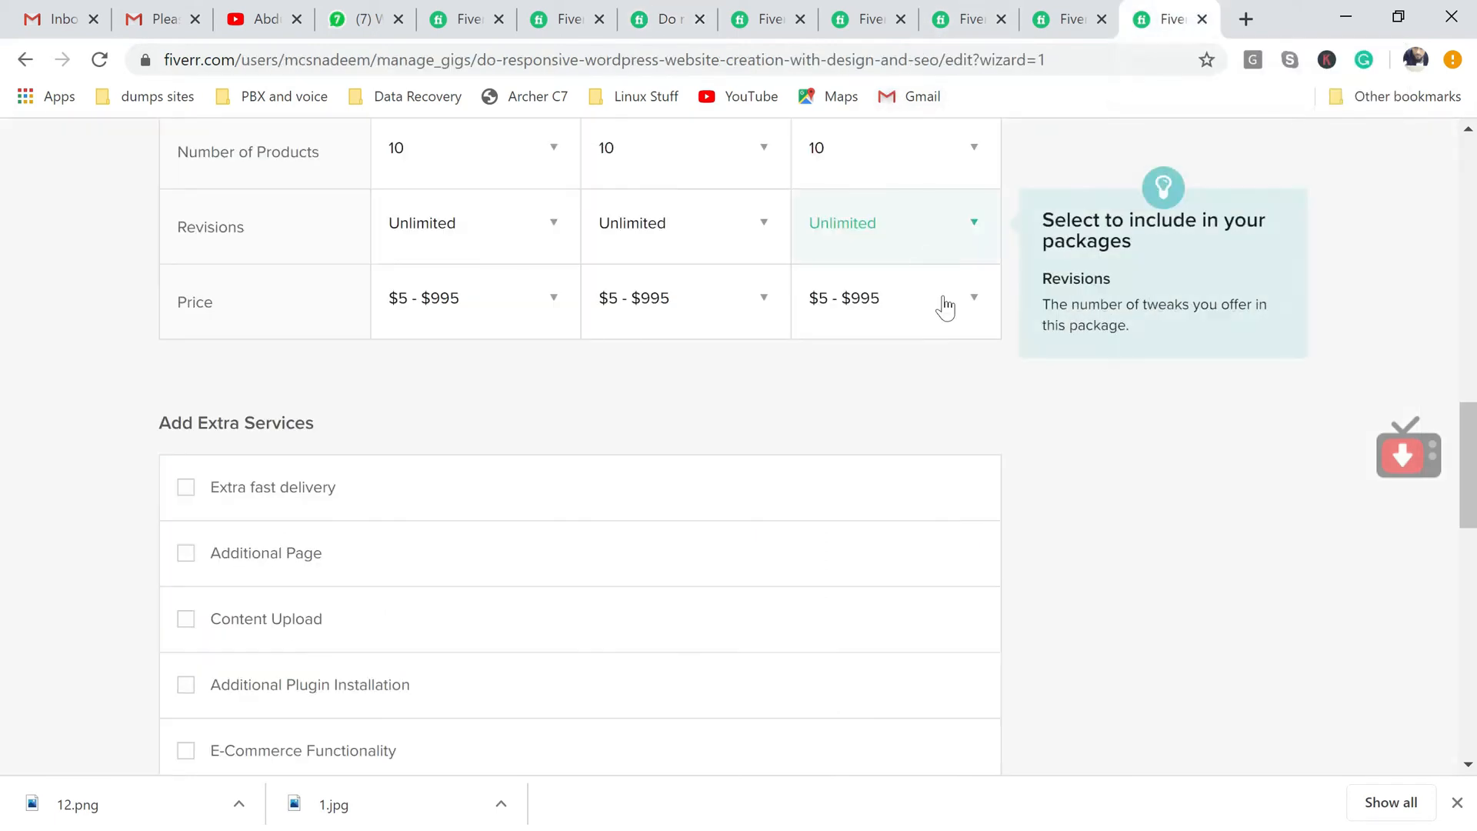
Set the Basic package's price to $10 and change it to $15.
scroll(1469, 445, up, 4)
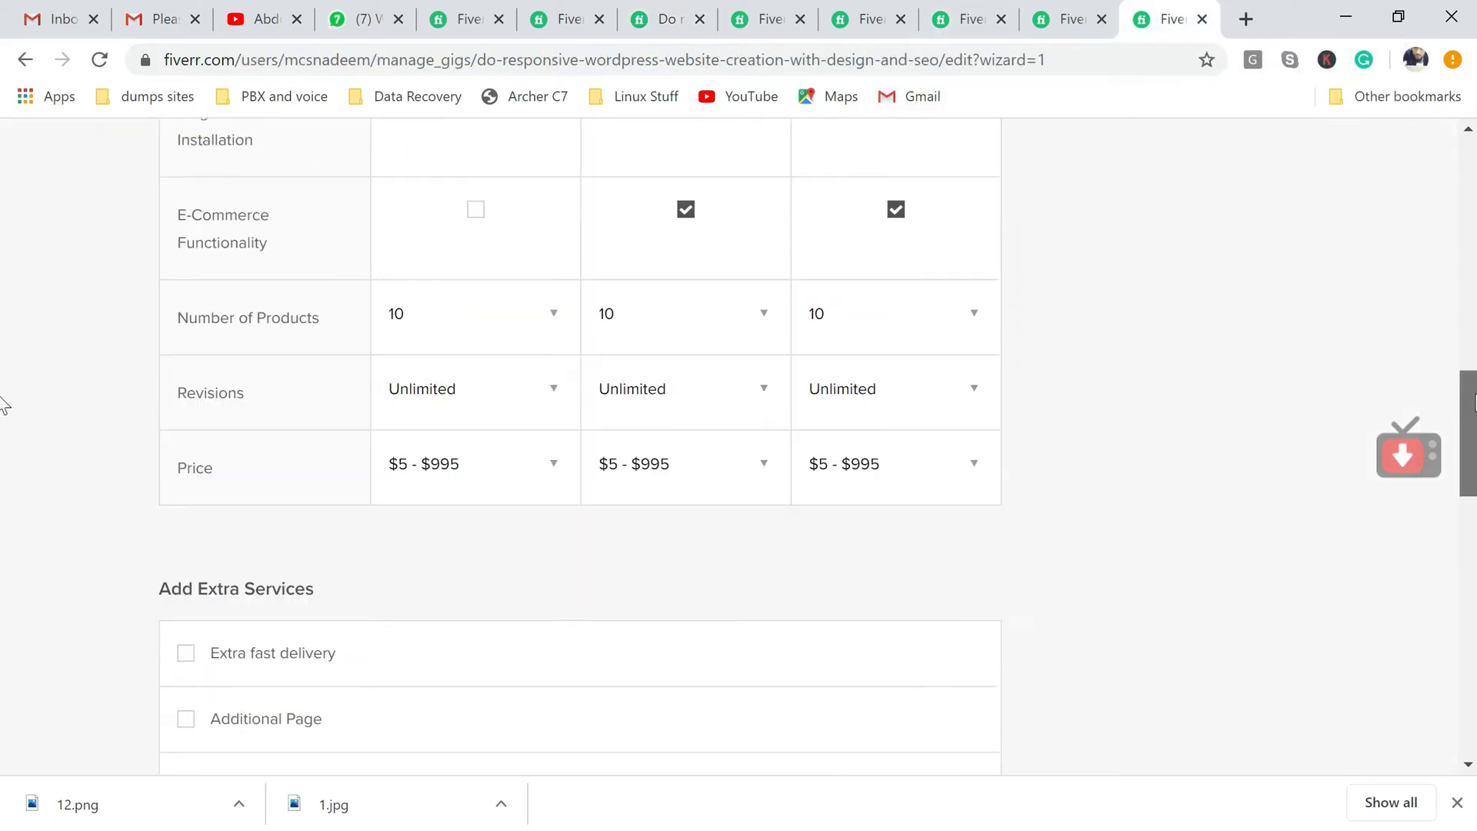
click(540, 586)
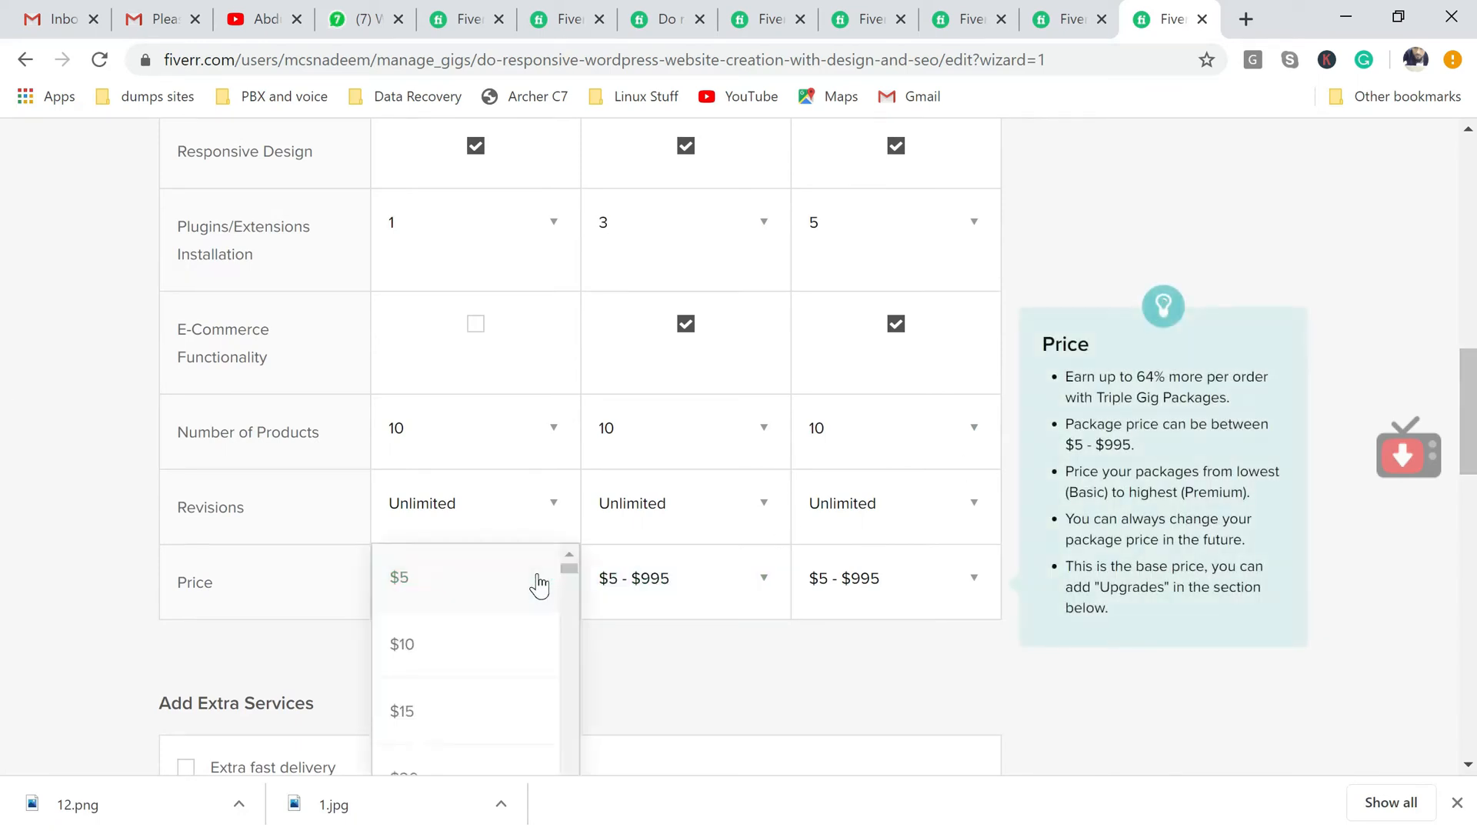
scroll(570, 569, down, 3)
scroll(573, 575, up, 3)
click(443, 660)
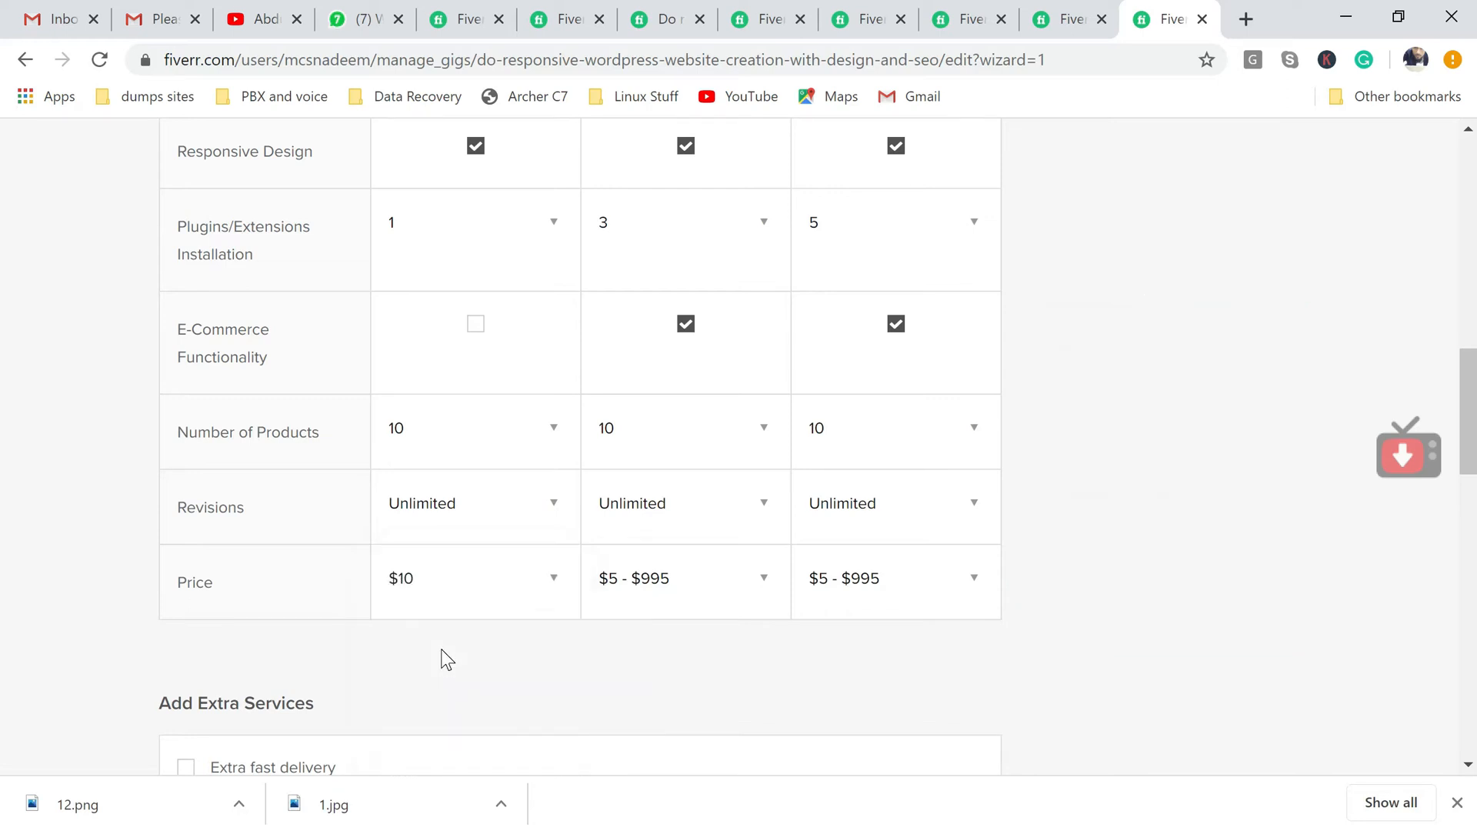
click(460, 610)
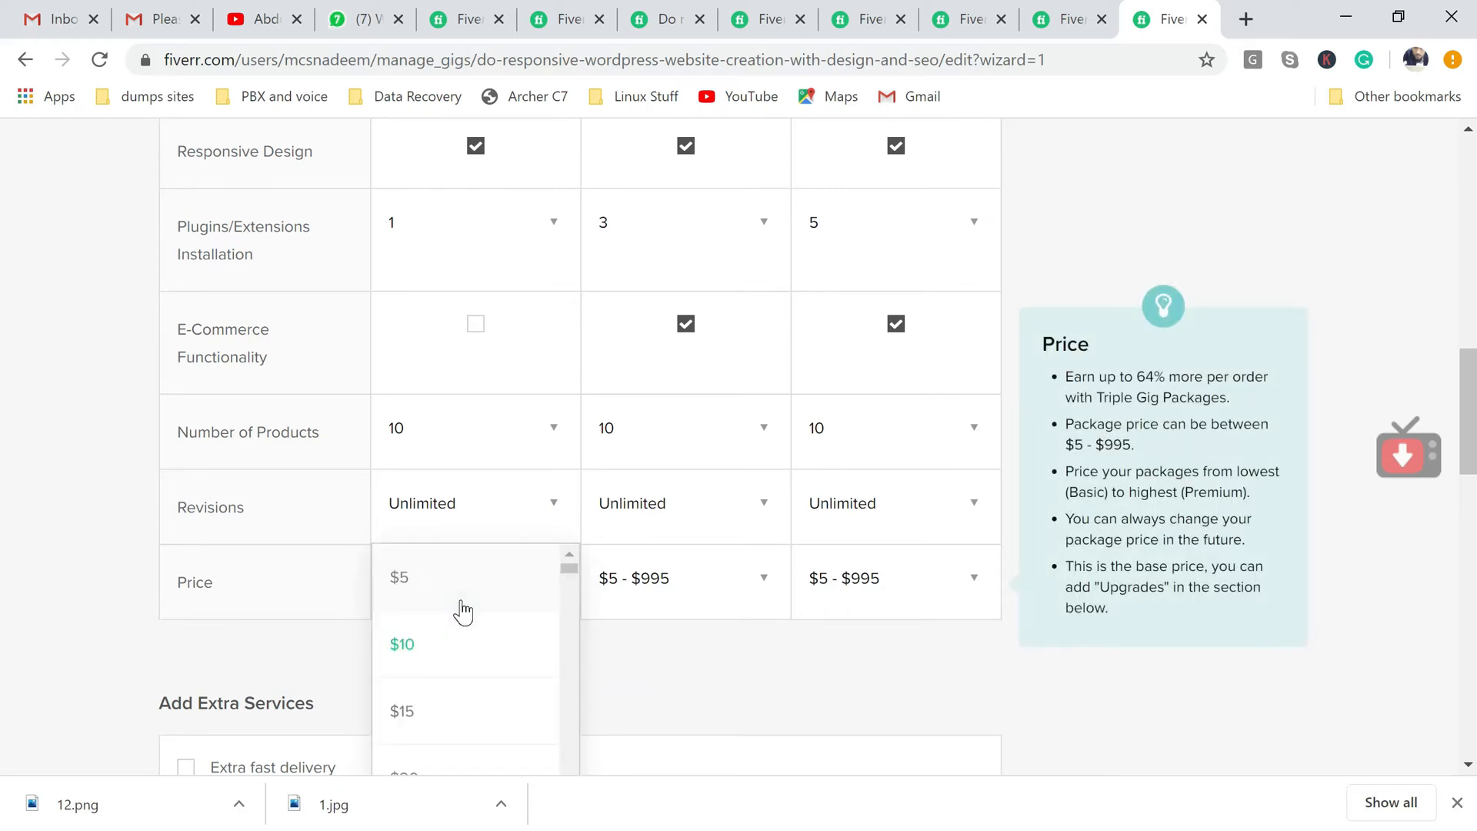
click(435, 726)
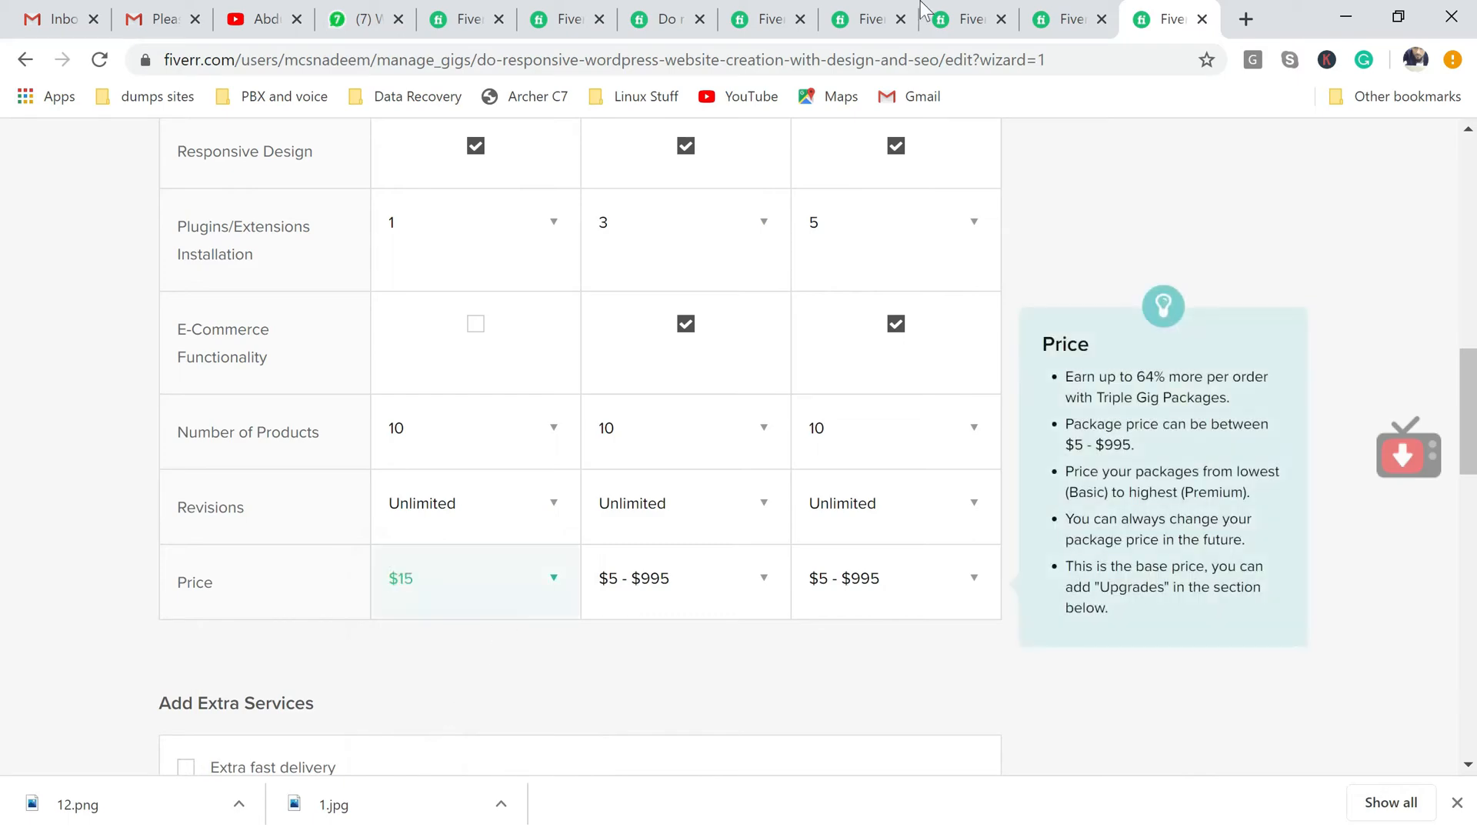
Check the price of the competing gig's Basic package, and return to the gig being edited.
click(672, 18)
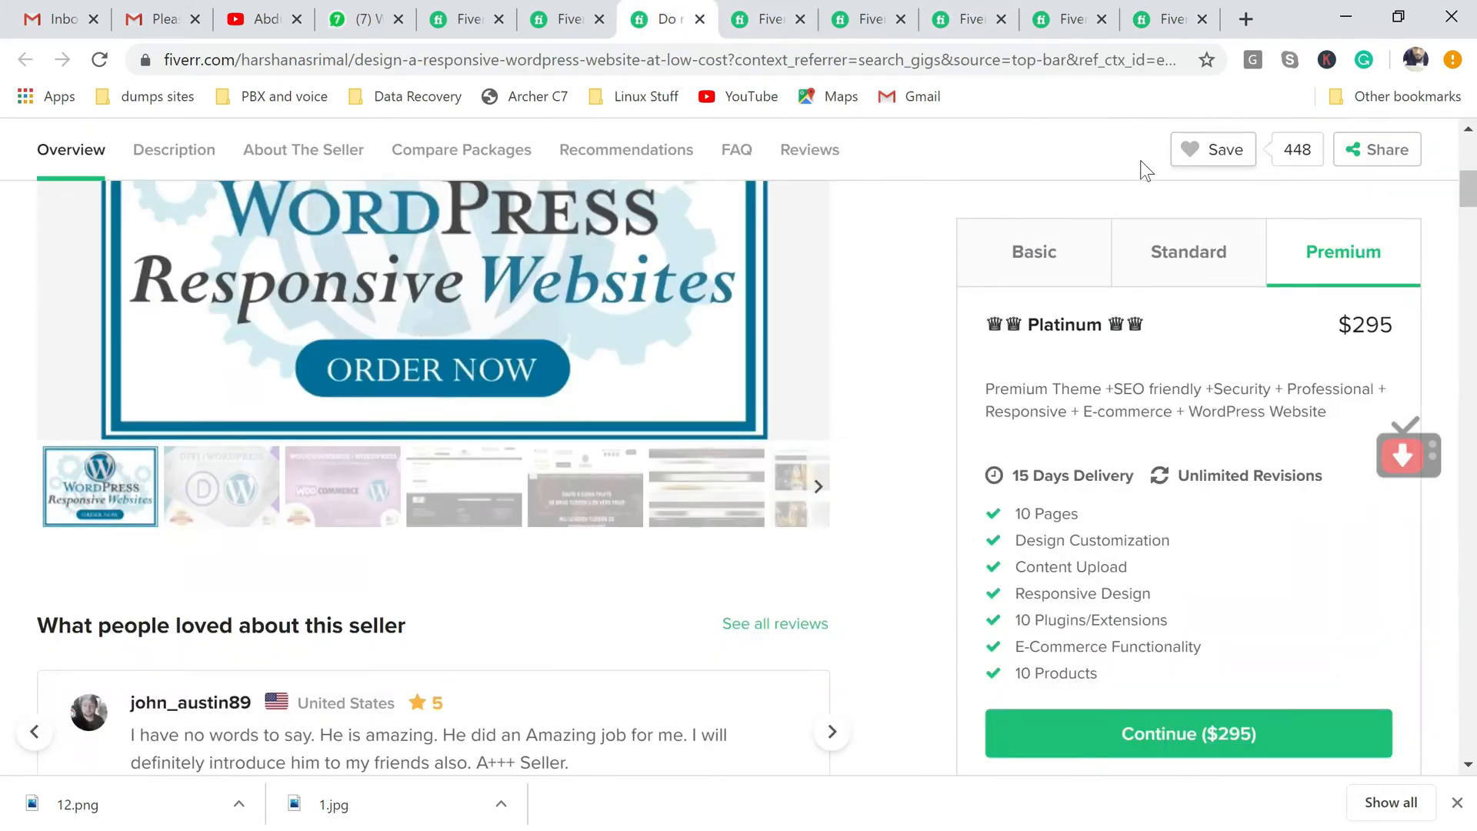
click(1051, 262)
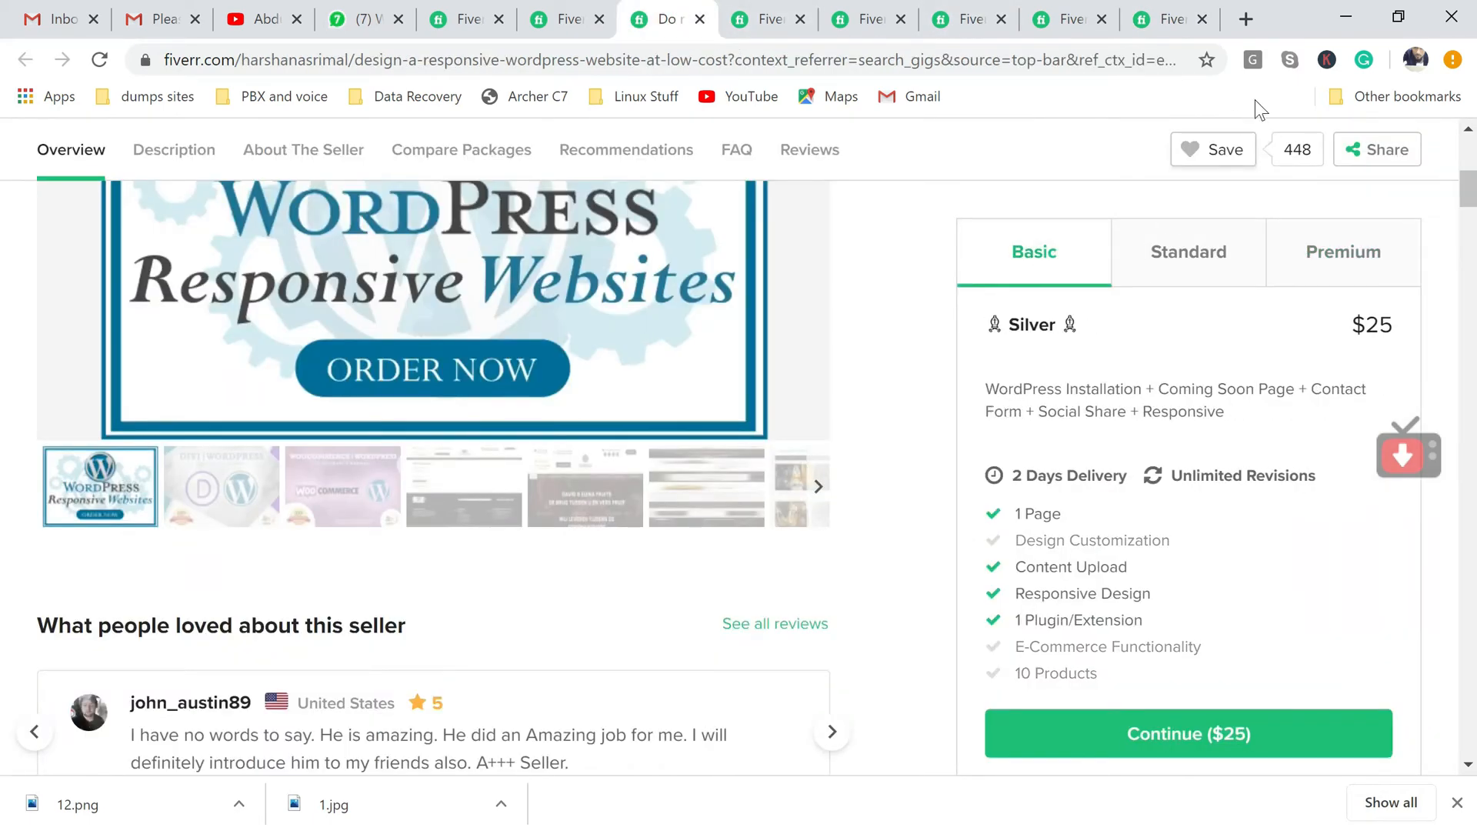
click(1162, 20)
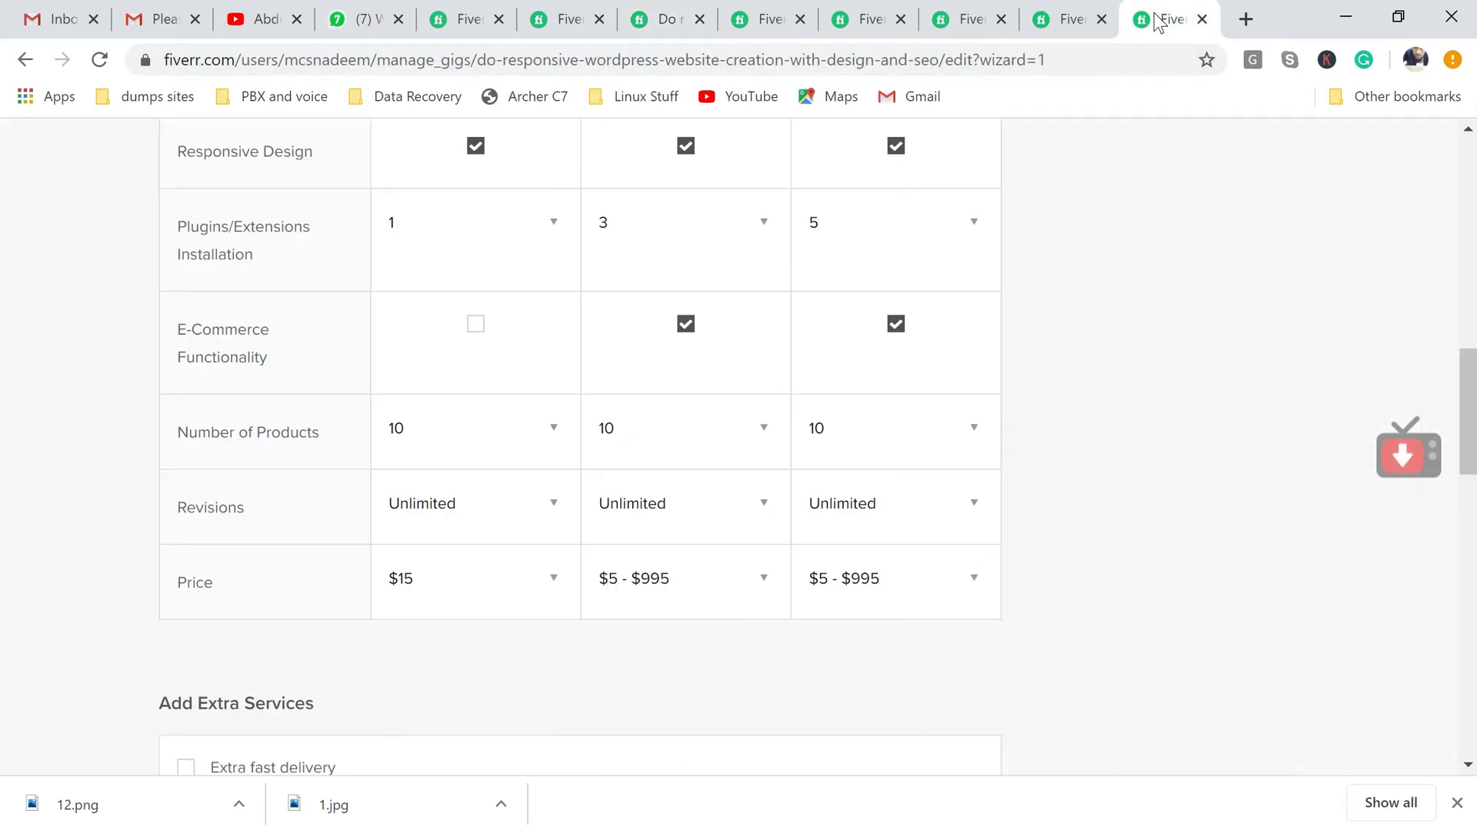
Set the Basic package's price to $20.
click(552, 580)
scroll(570, 565, down, 1)
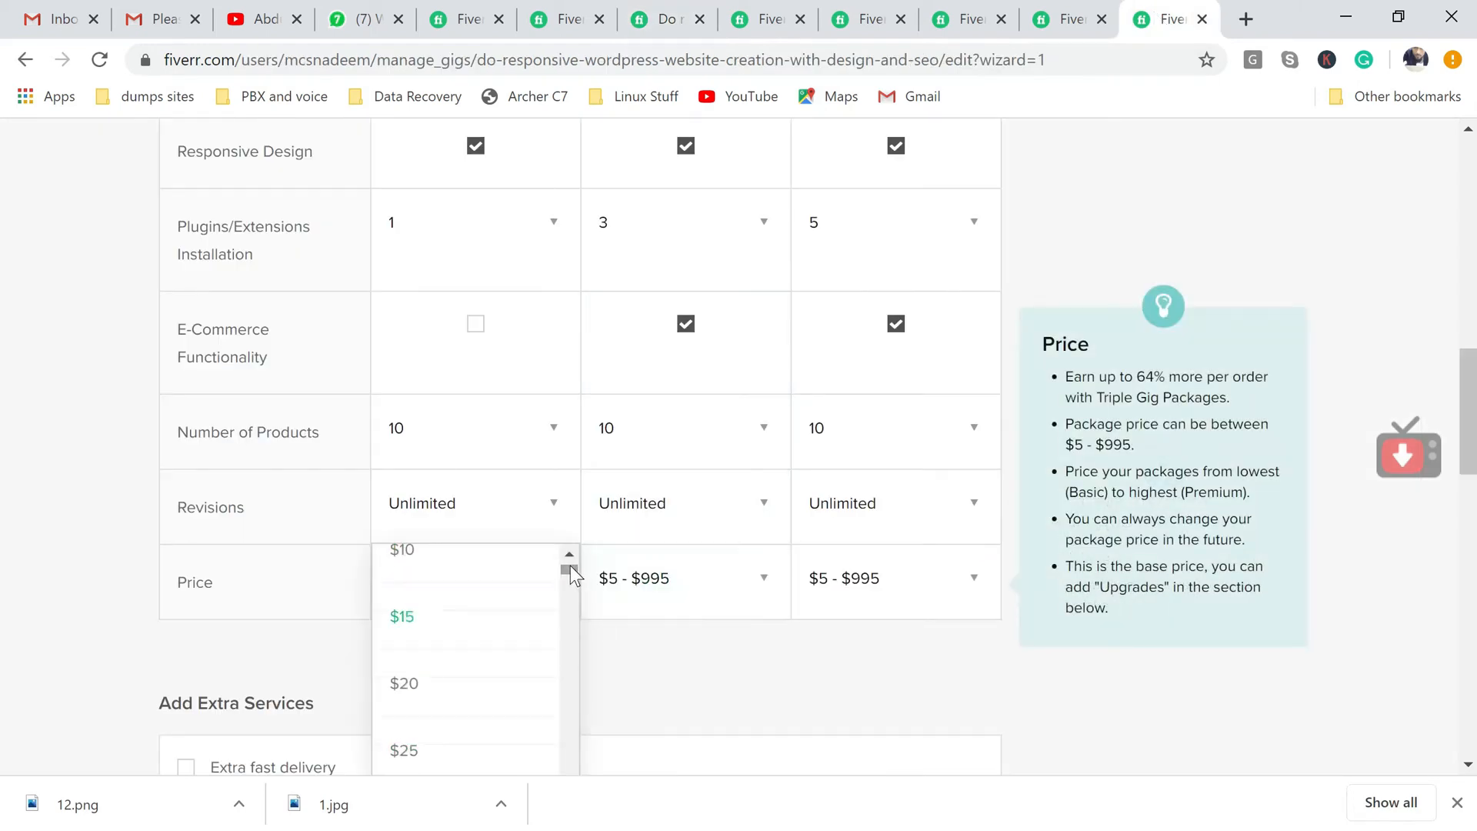
click(455, 691)
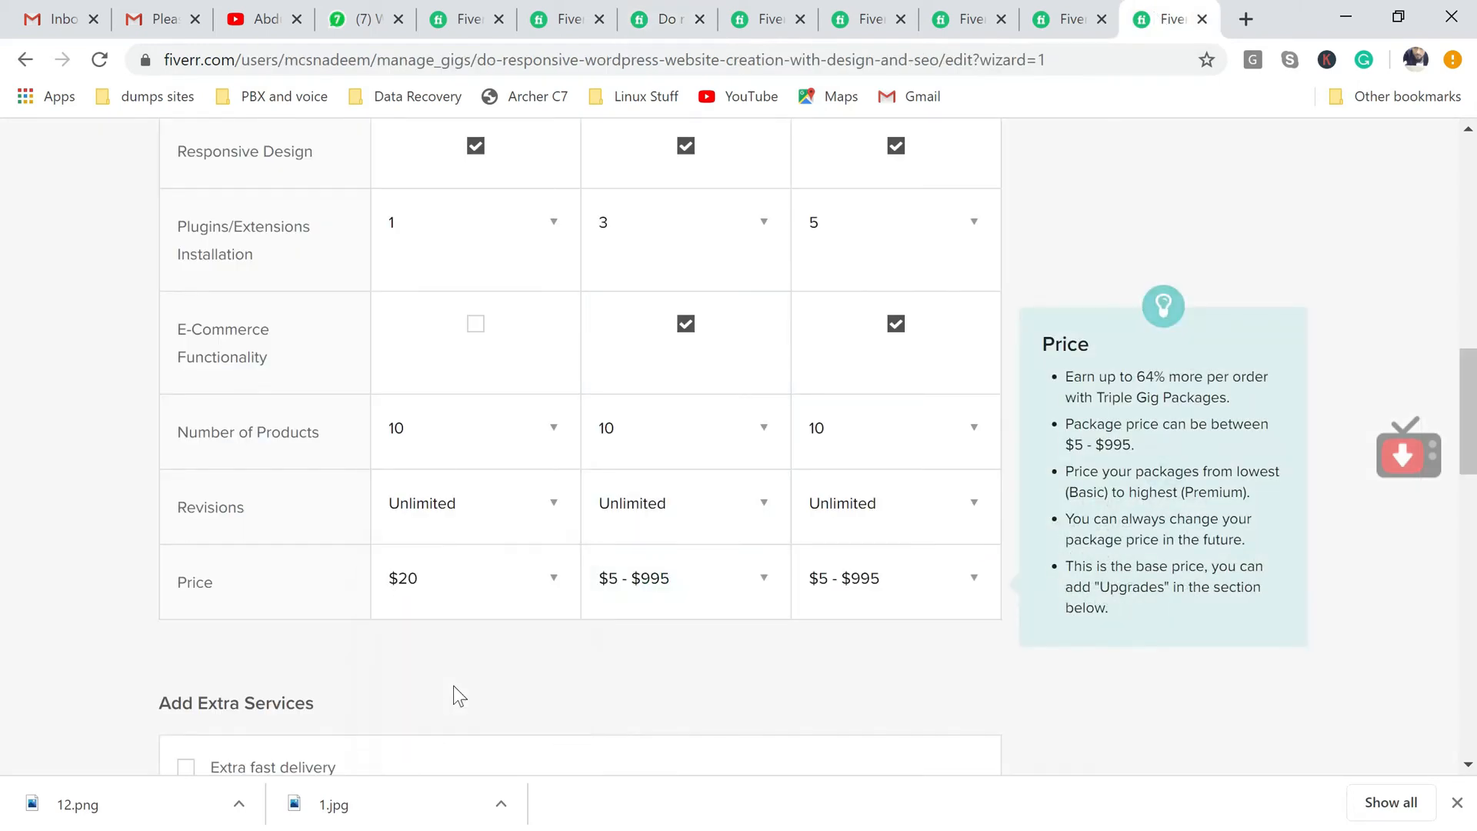
Set the Standard package's price to $185.
click(683, 592)
scroll(677, 754, down, 3)
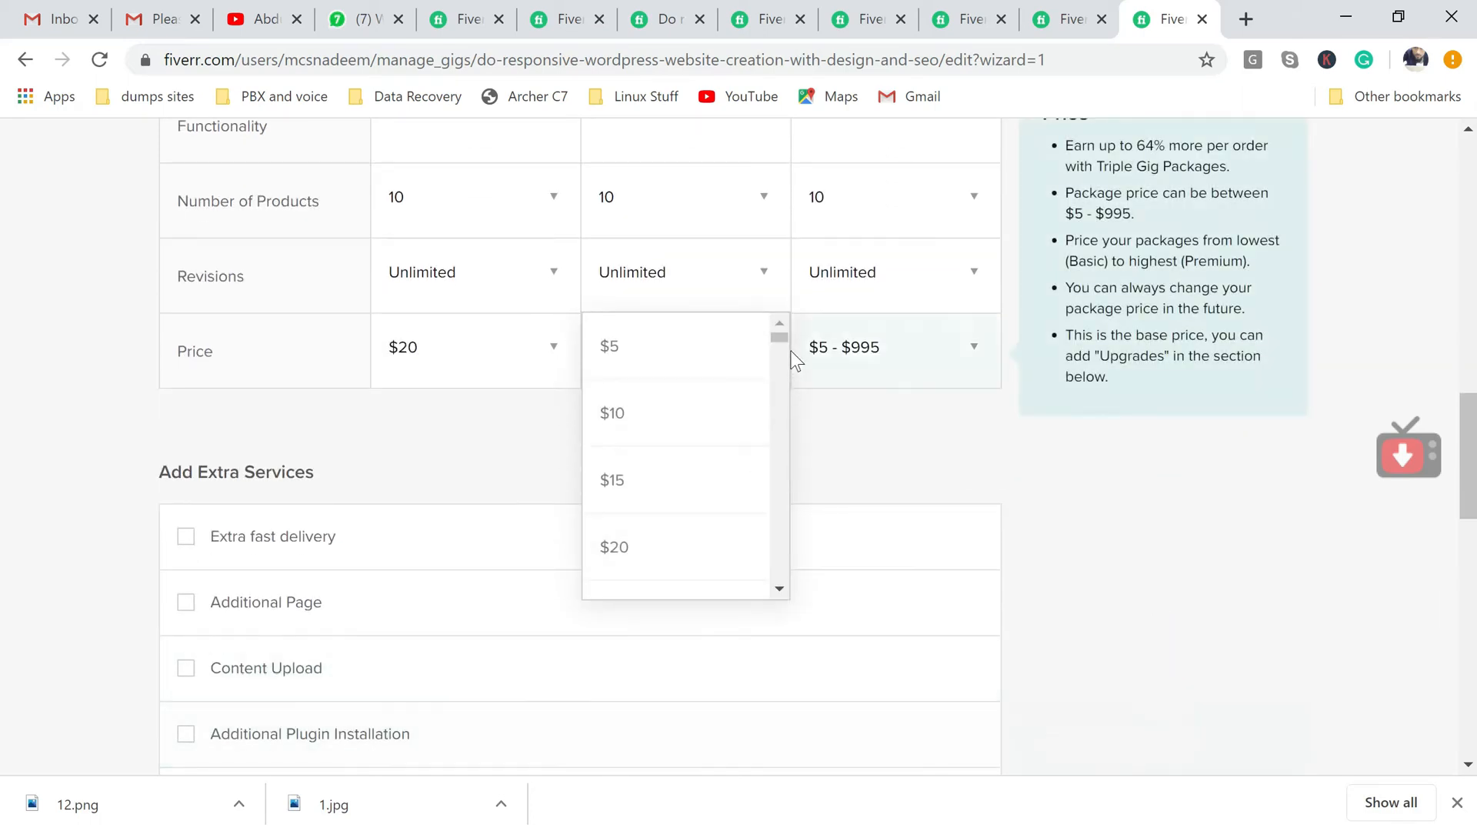
drag(782, 338, 782, 382)
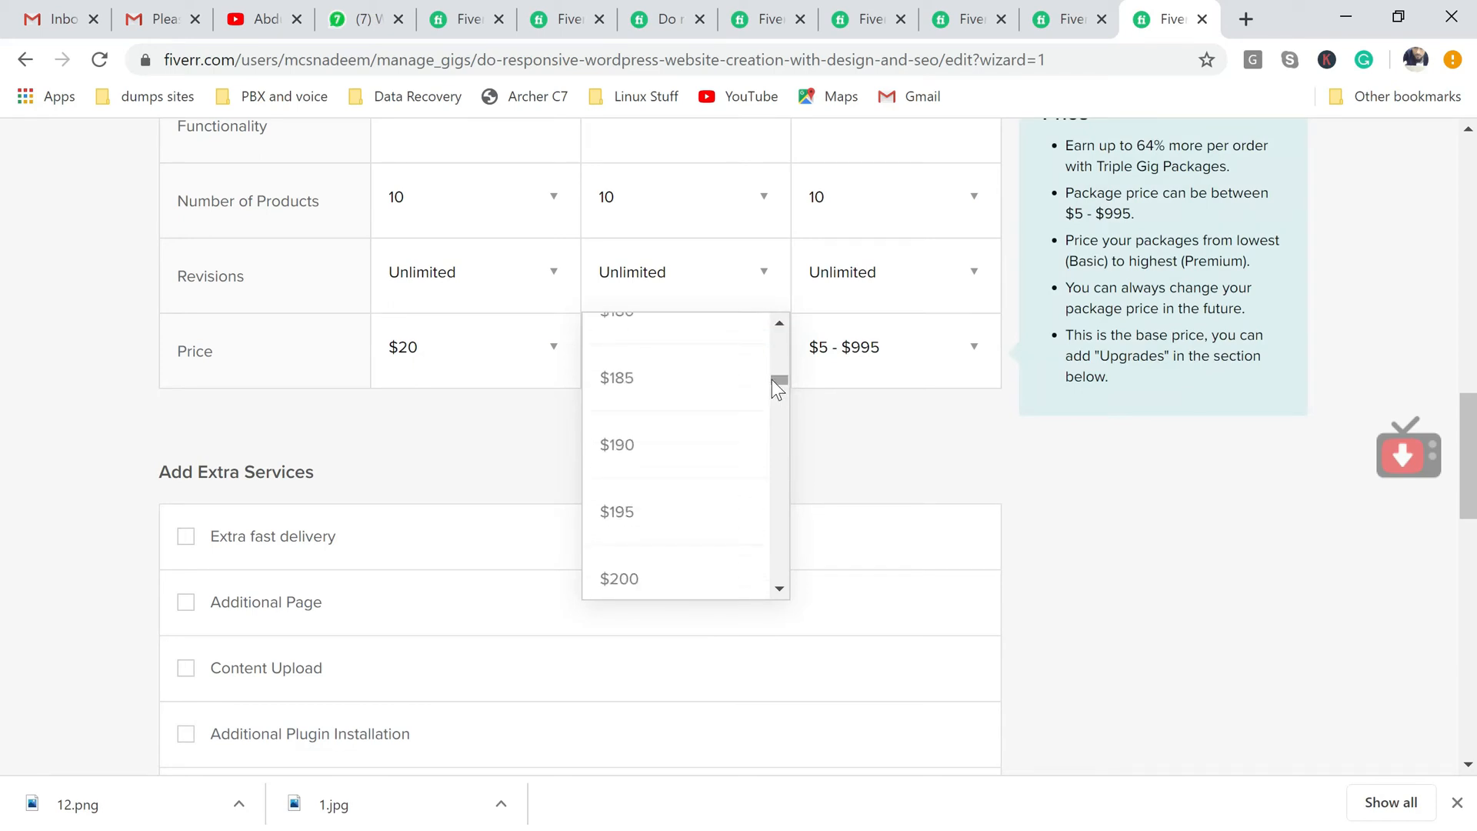
click(623, 378)
Check the competing gig's Premium package price and set the edited gig's Premium price to $280.
click(850, 365)
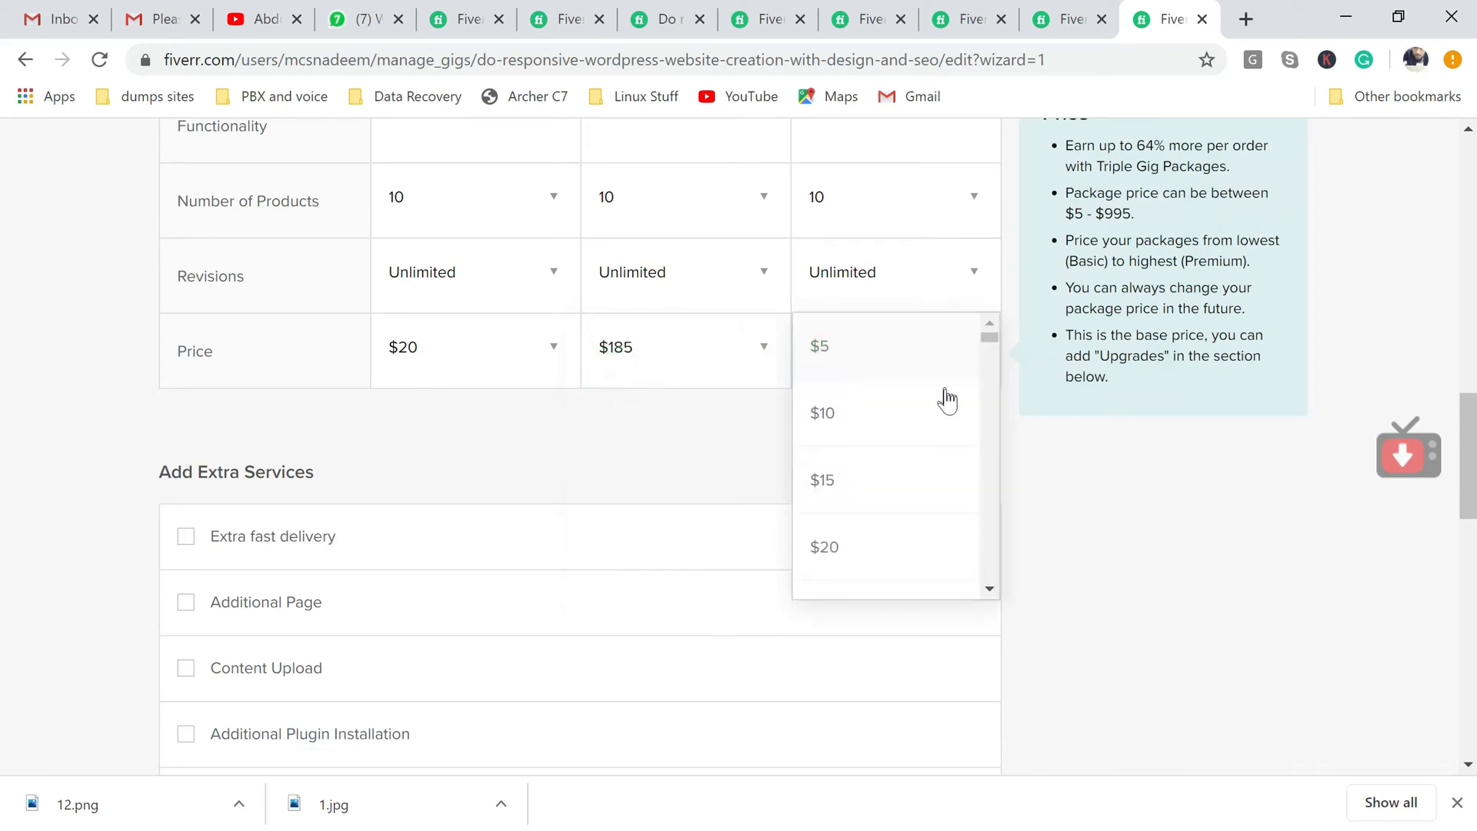
drag(993, 343, 990, 363)
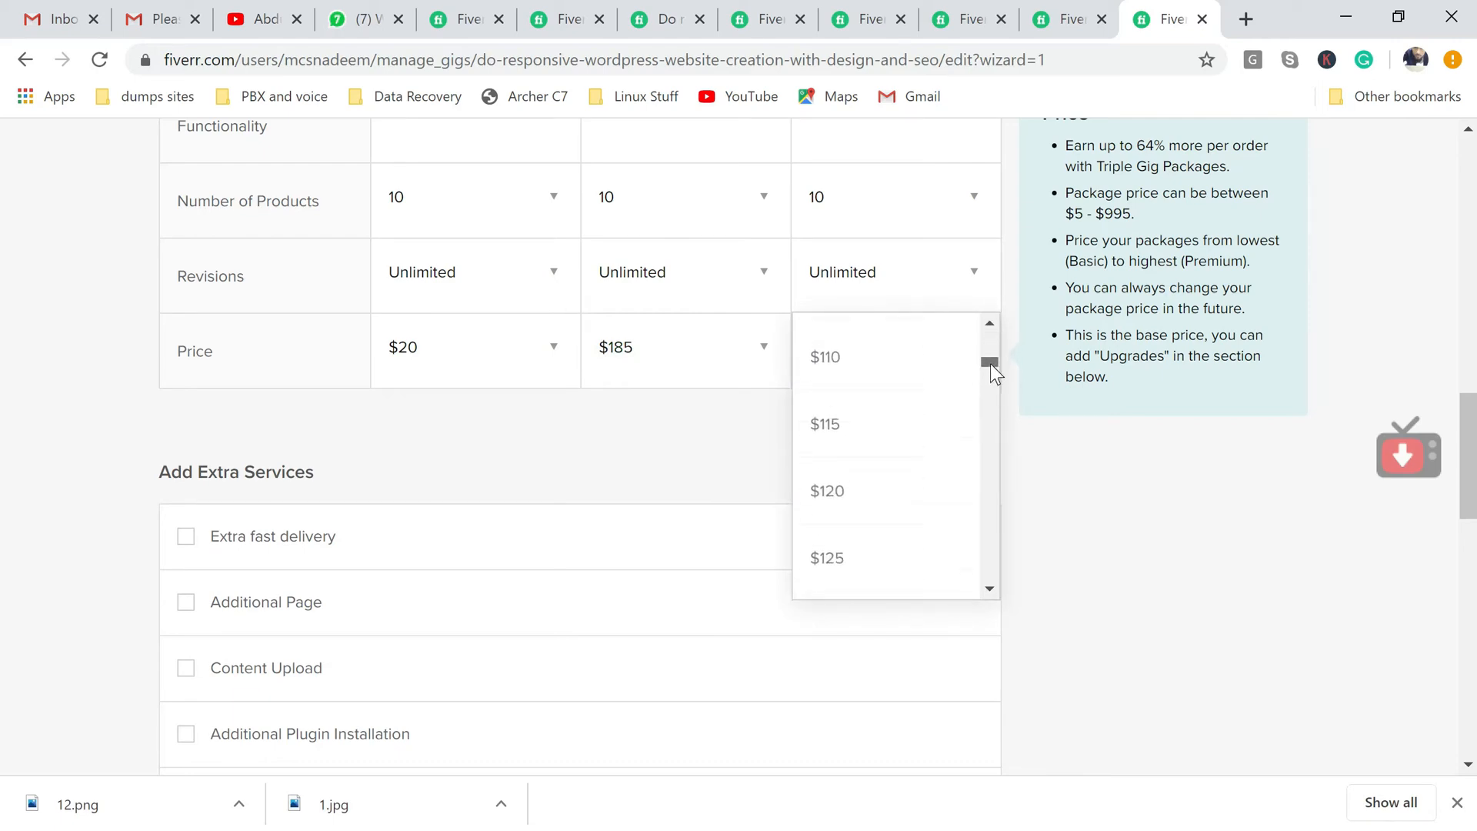
click(564, 27)
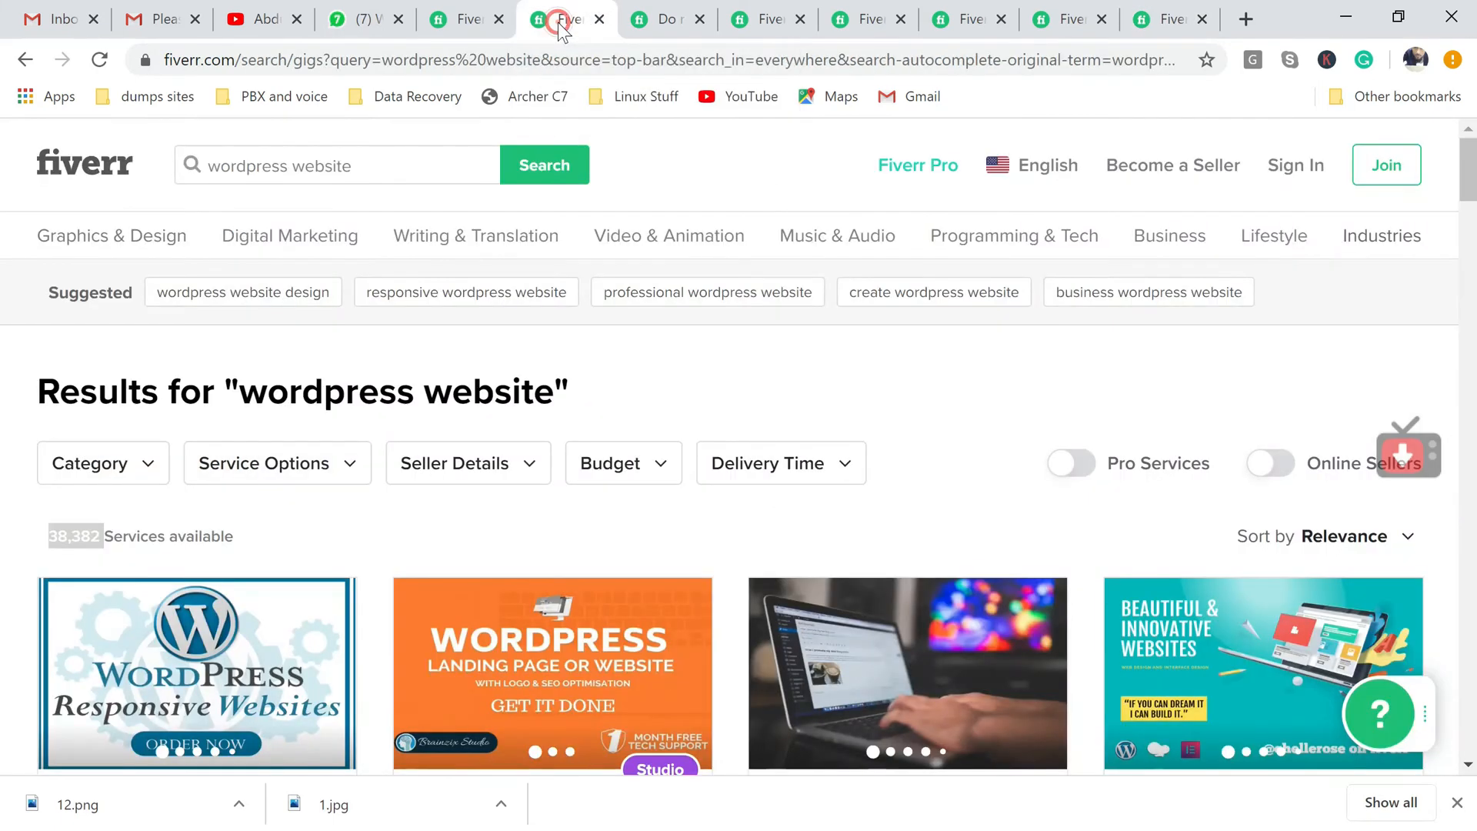
click(662, 27)
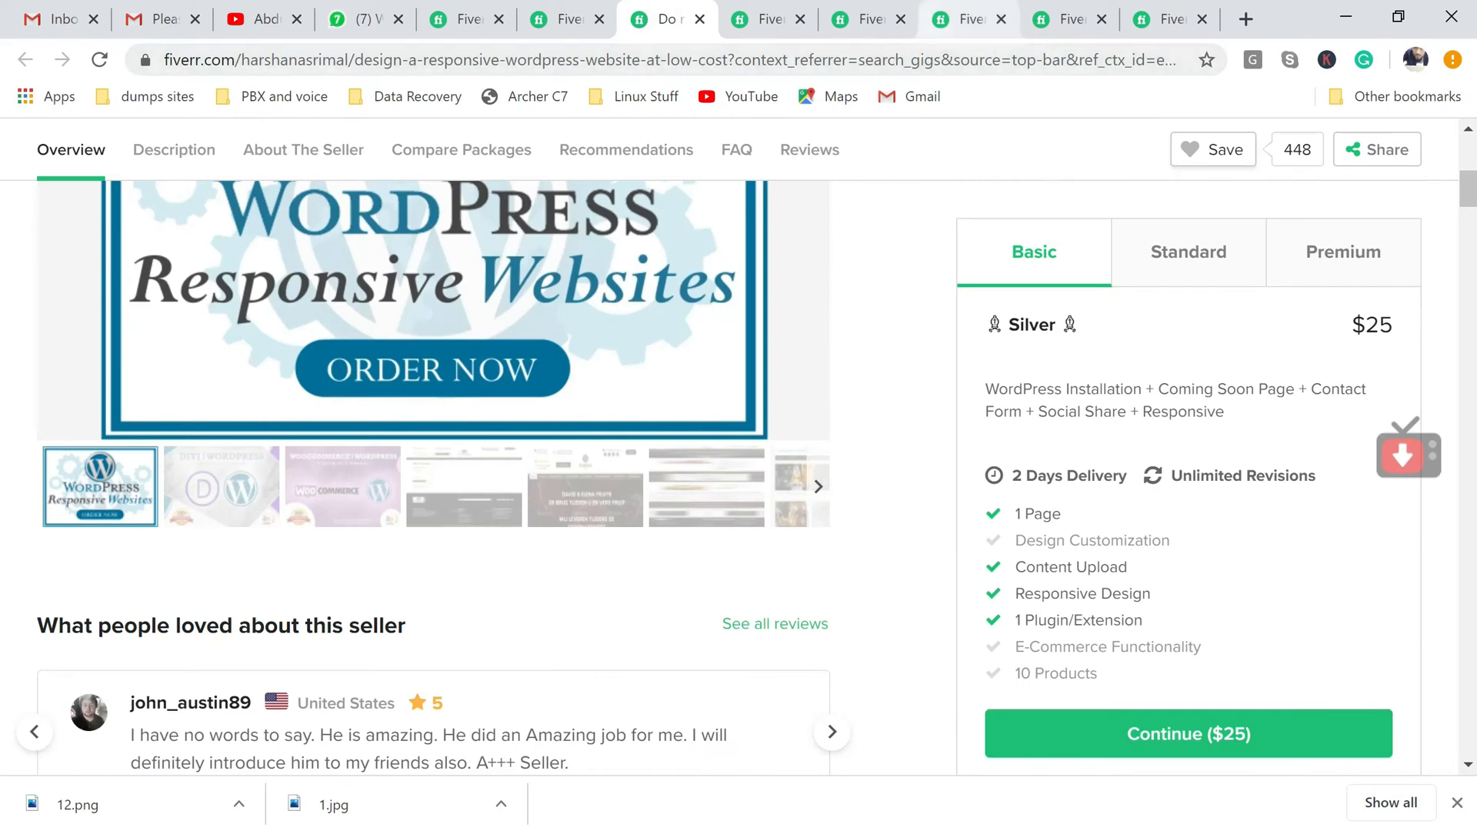
click(1326, 255)
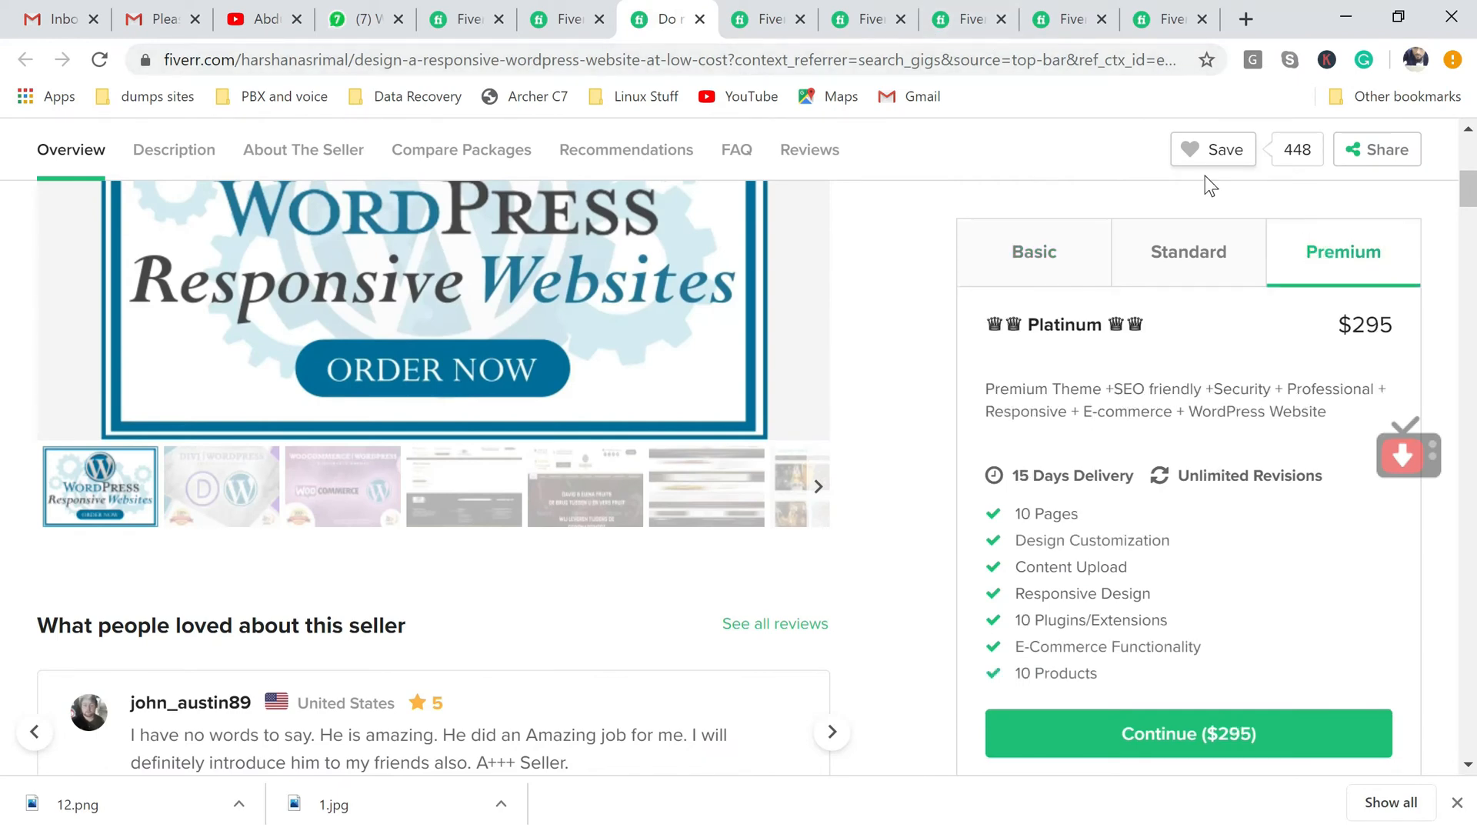
click(1166, 19)
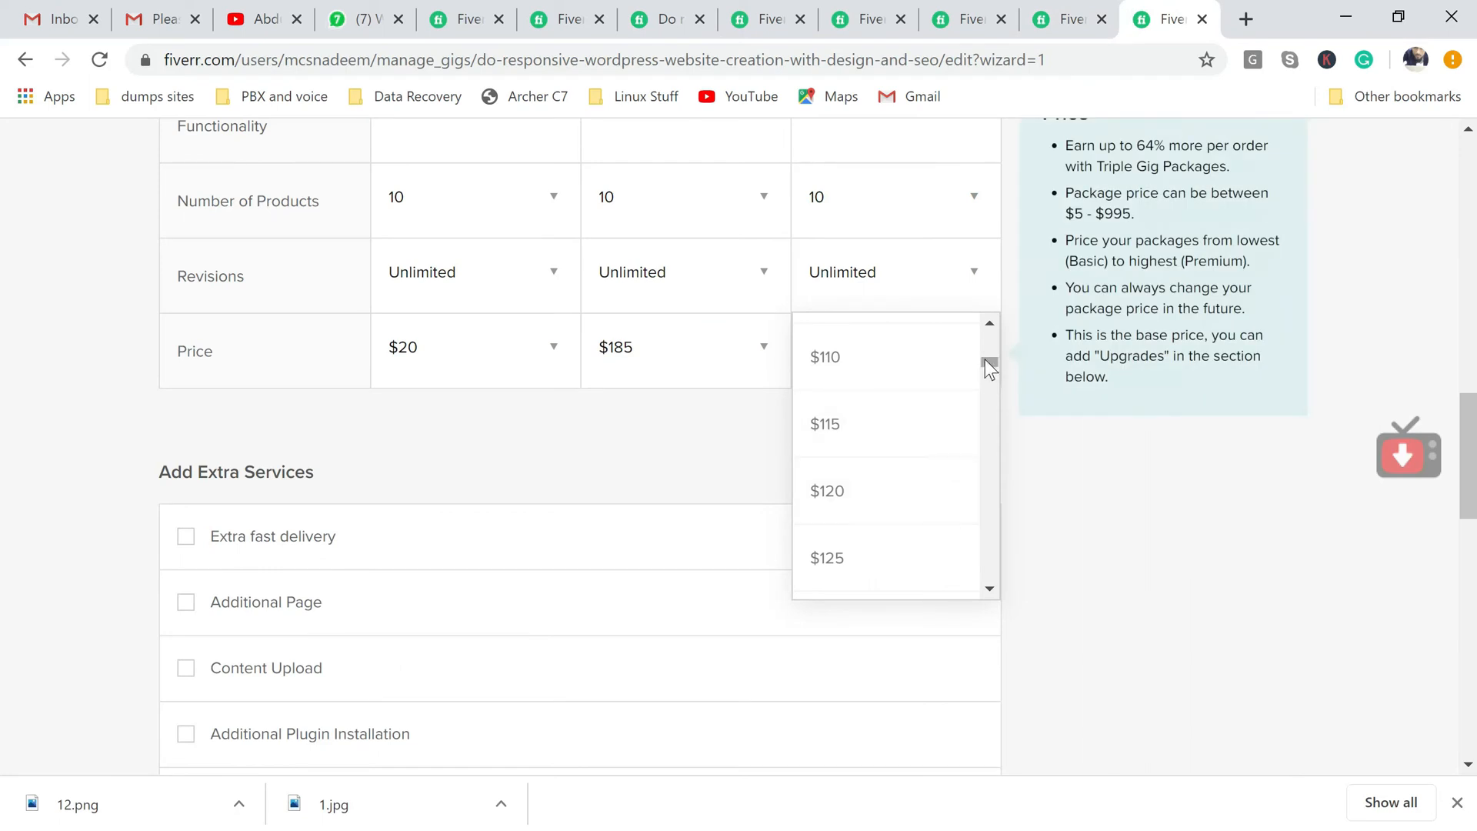
drag(985, 359, 990, 403)
click(844, 455)
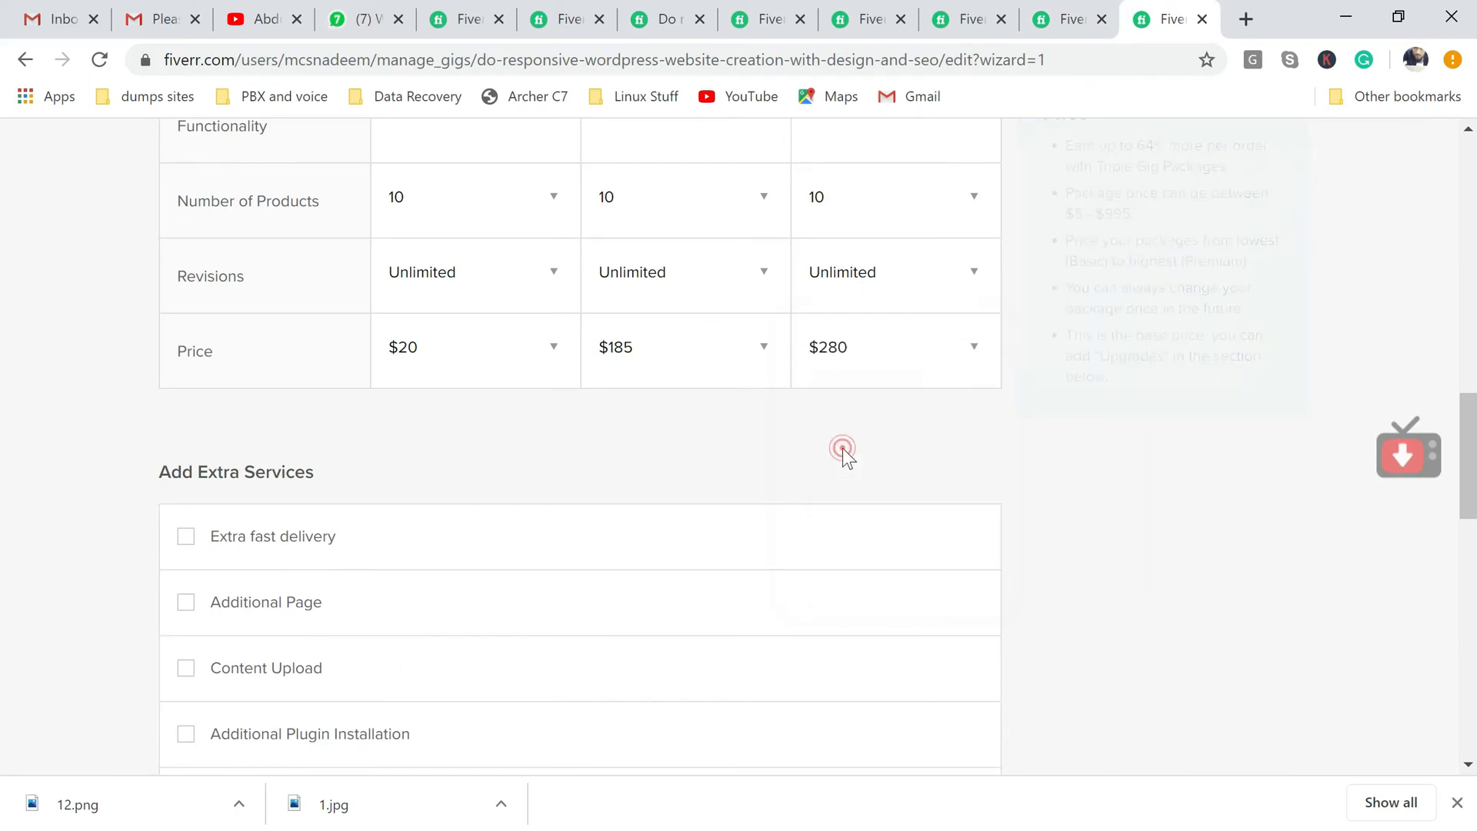
Look through the extra services that can be added to the gig.
drag(1470, 405, 1471, 445)
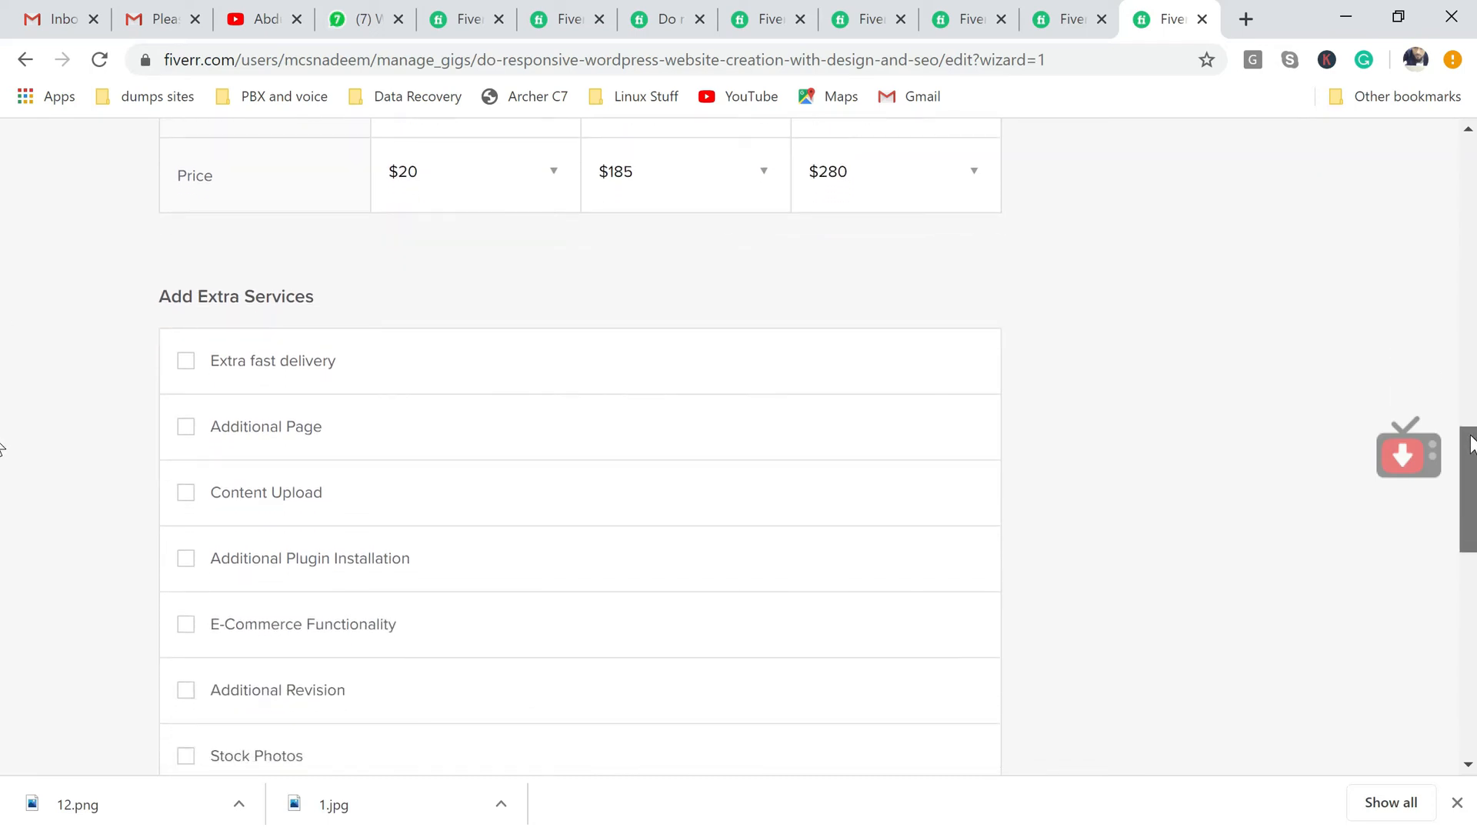
scroll(2, 462, down, 3)
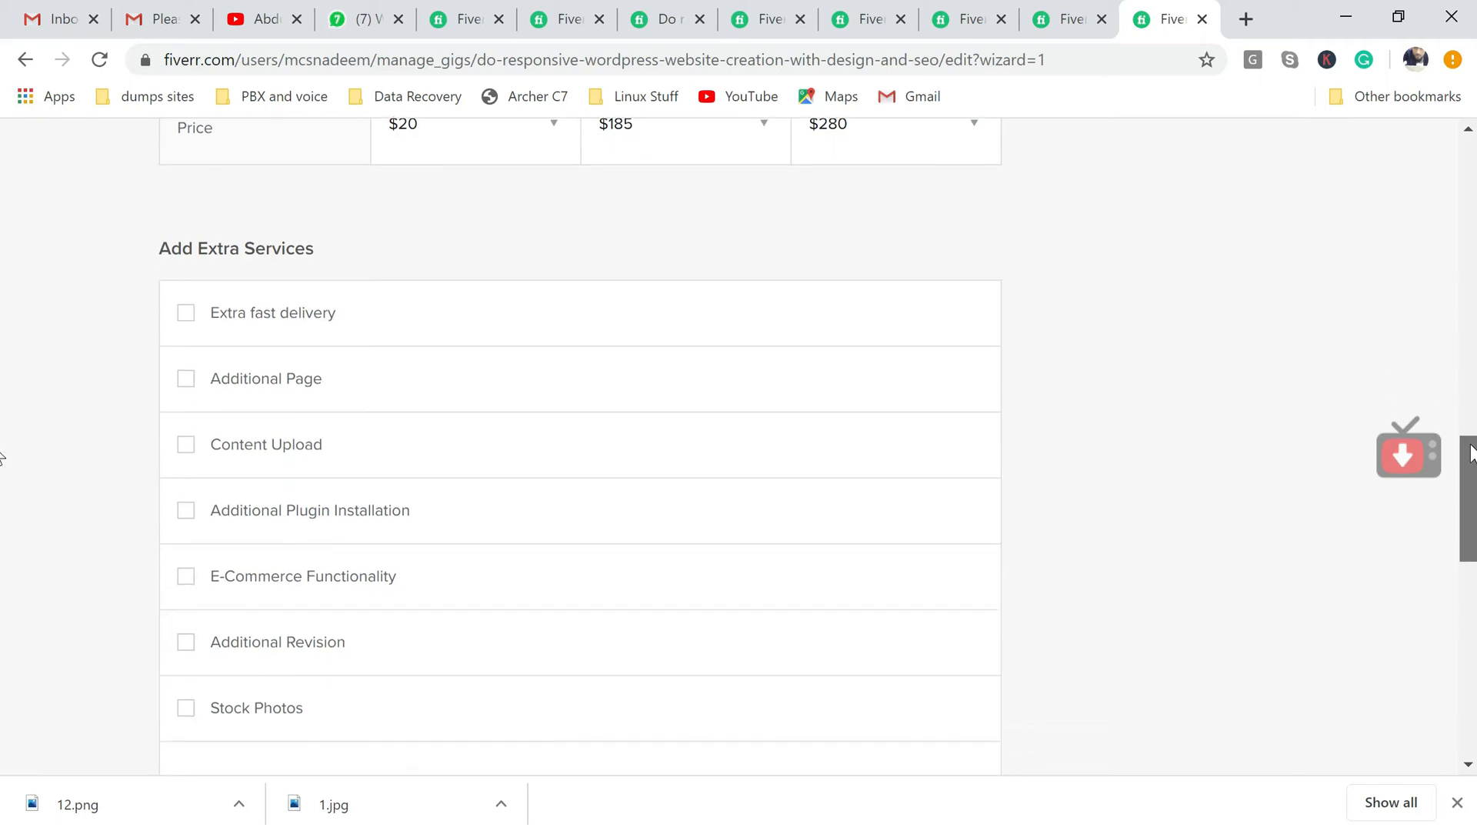
scroll(2, 493, up, 2)
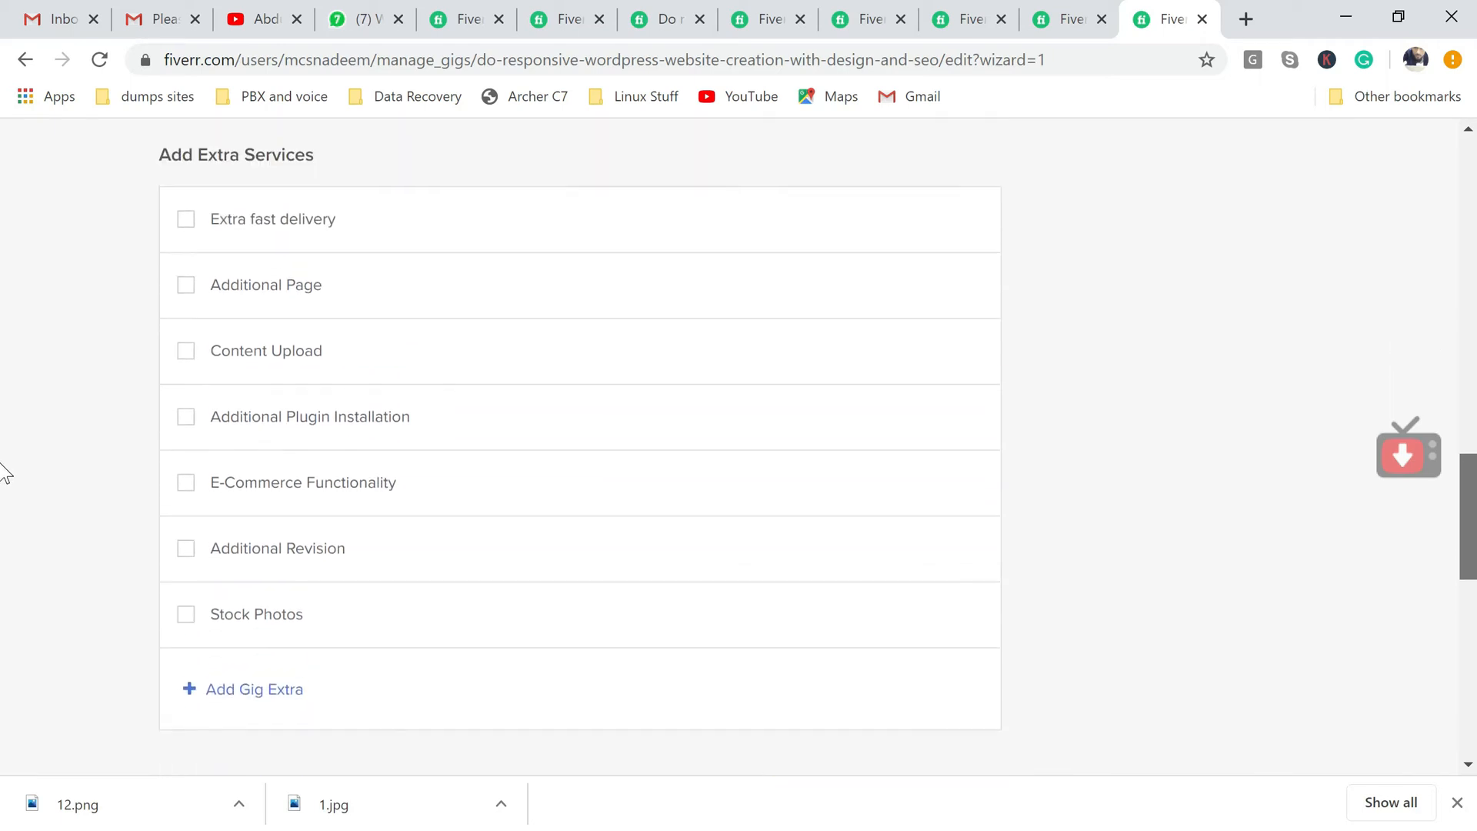
scroll(3, 462, up, 2)
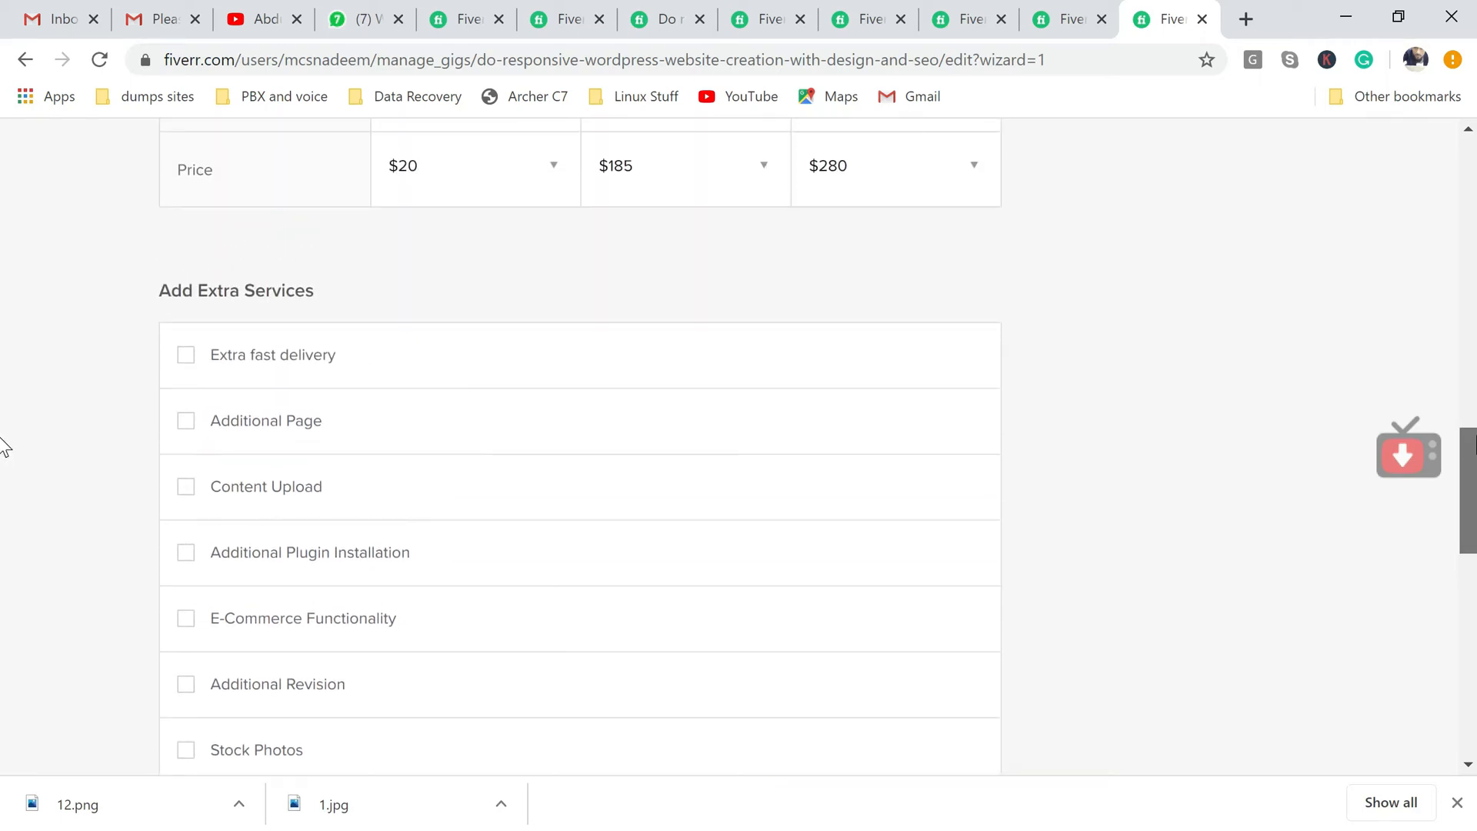
scroll(2, 458, down, 1)
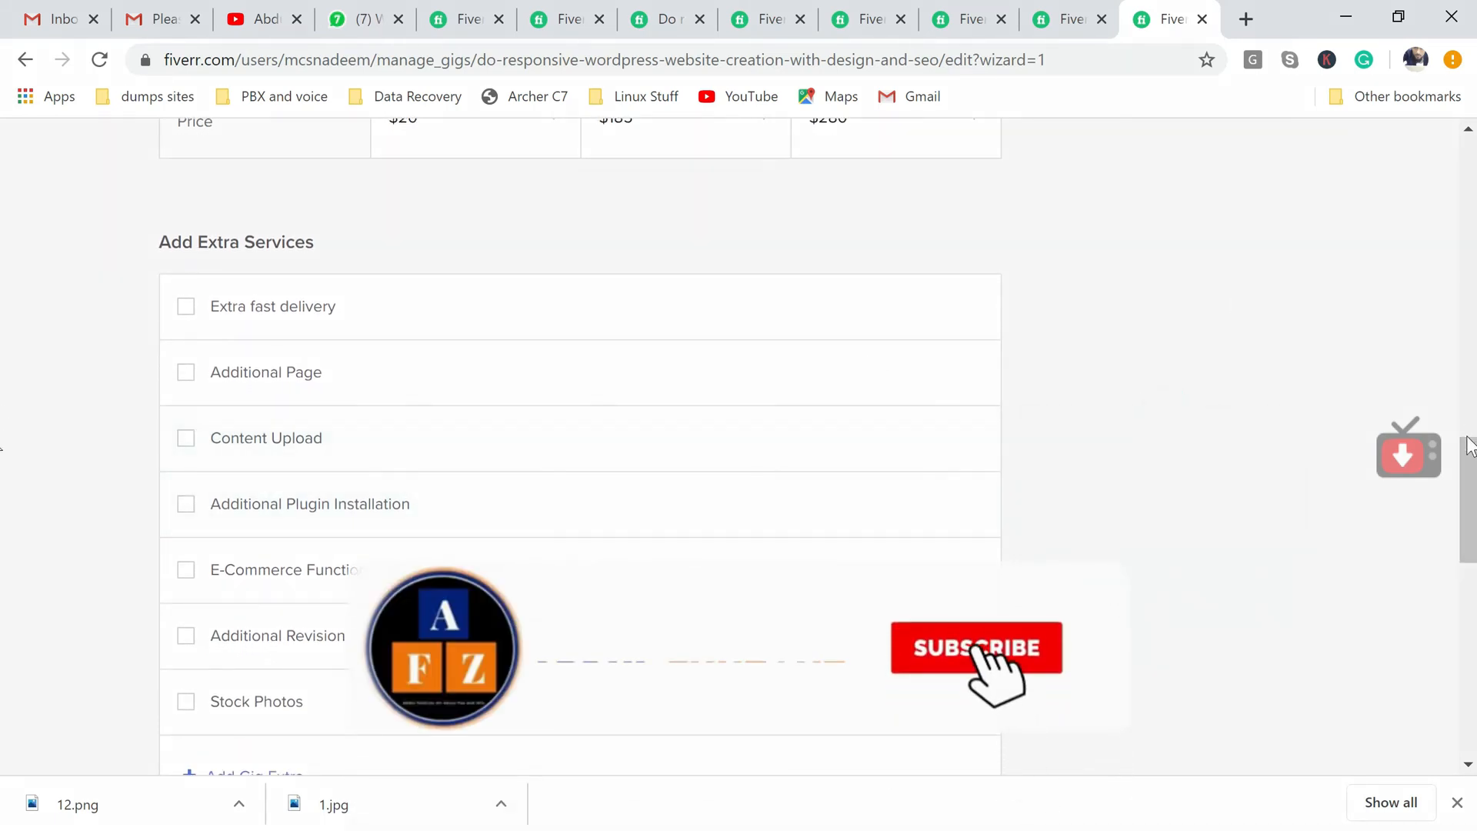
scroll(1470, 492, down, 2)
scroll(1469, 493, up, 1)
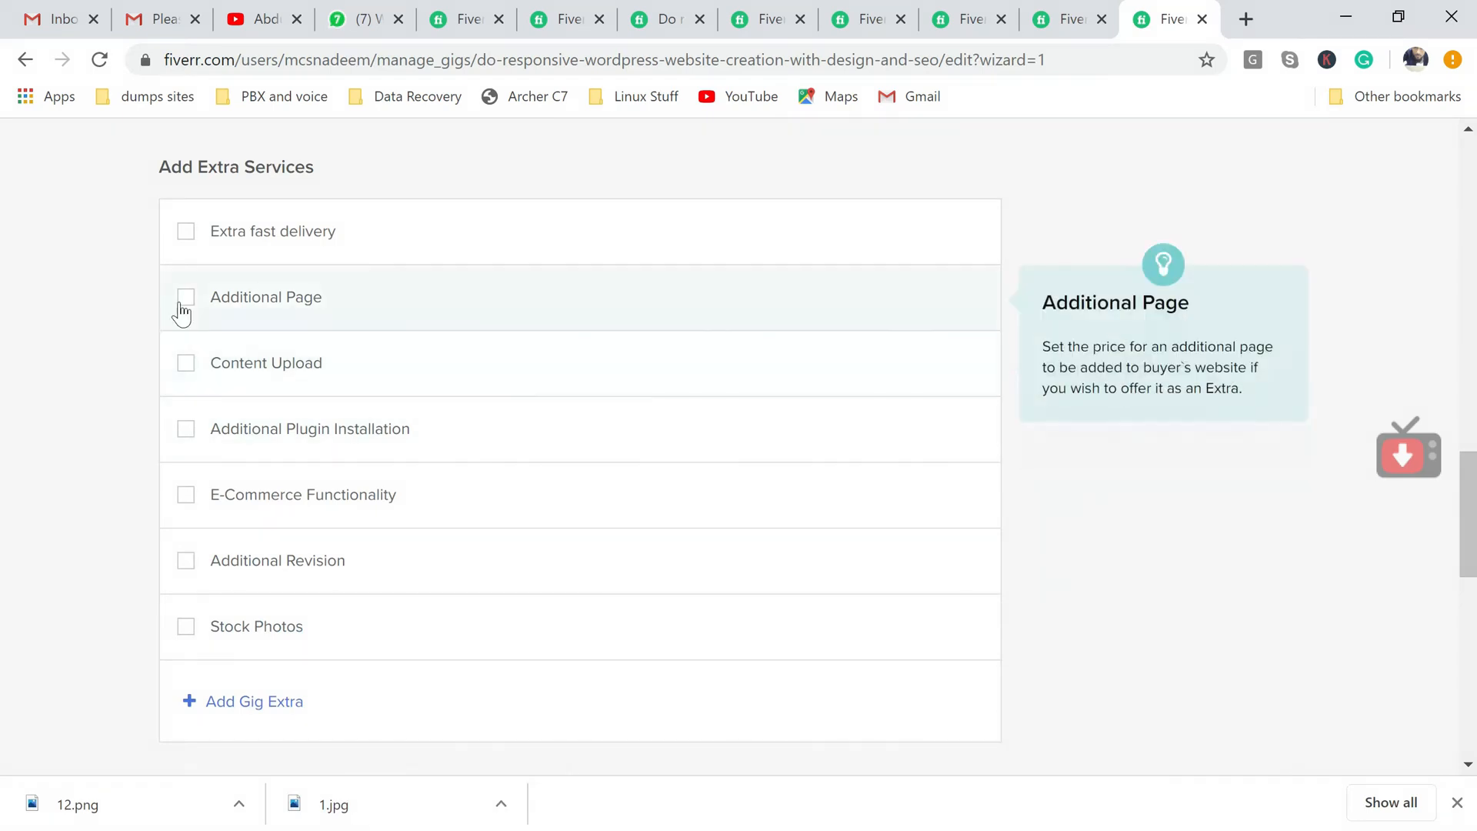
Try the Extra fast delivery service, view the Basic package's delivery time and price choices, and turn the service off again.
click(186, 232)
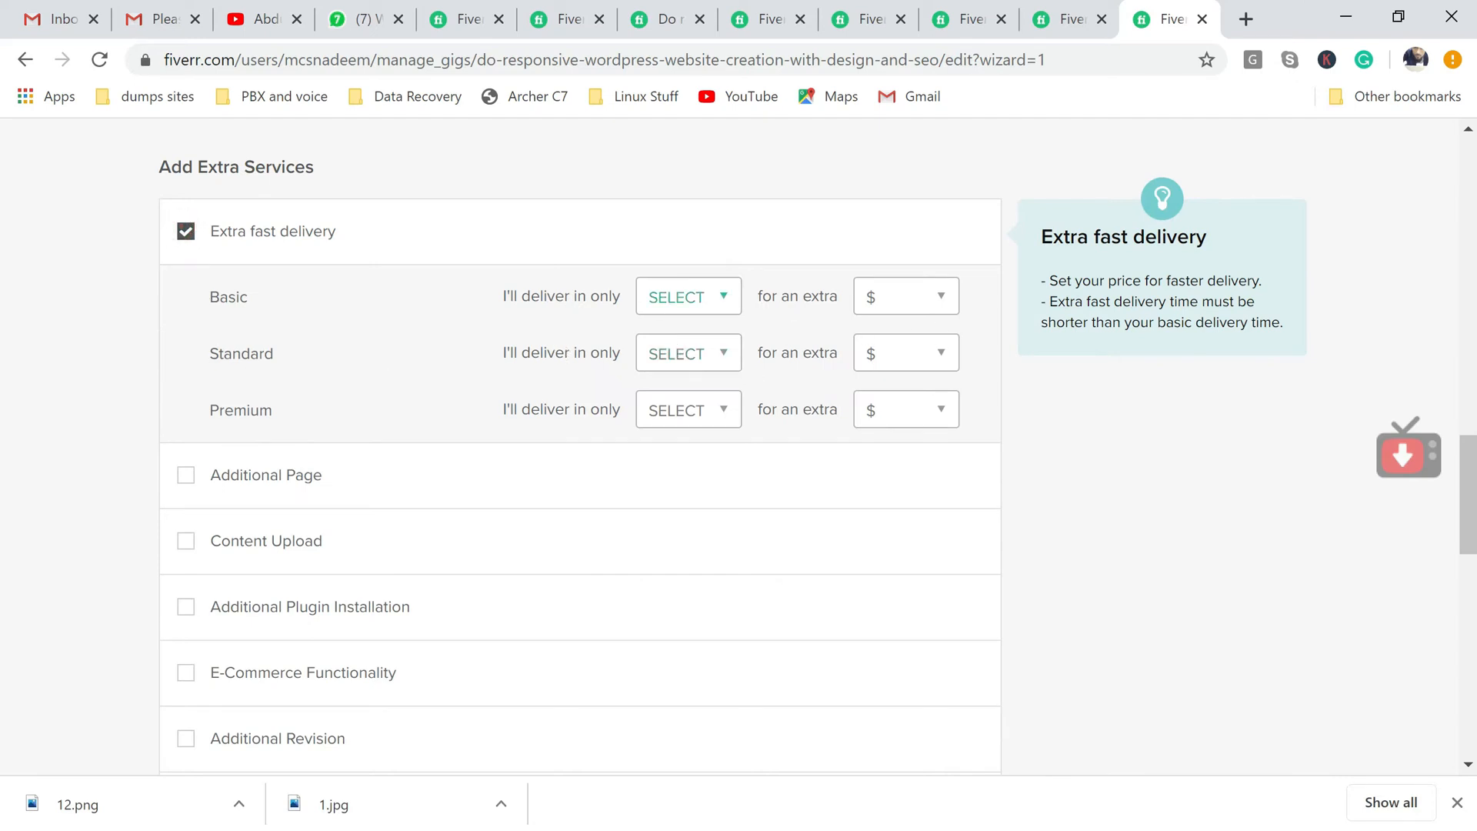
click(709, 304)
click(709, 308)
click(908, 301)
click(908, 304)
click(186, 230)
Try the Additional Page, Content Upload and Additional Plugin Installation extras one after another, turning each off again.
click(186, 300)
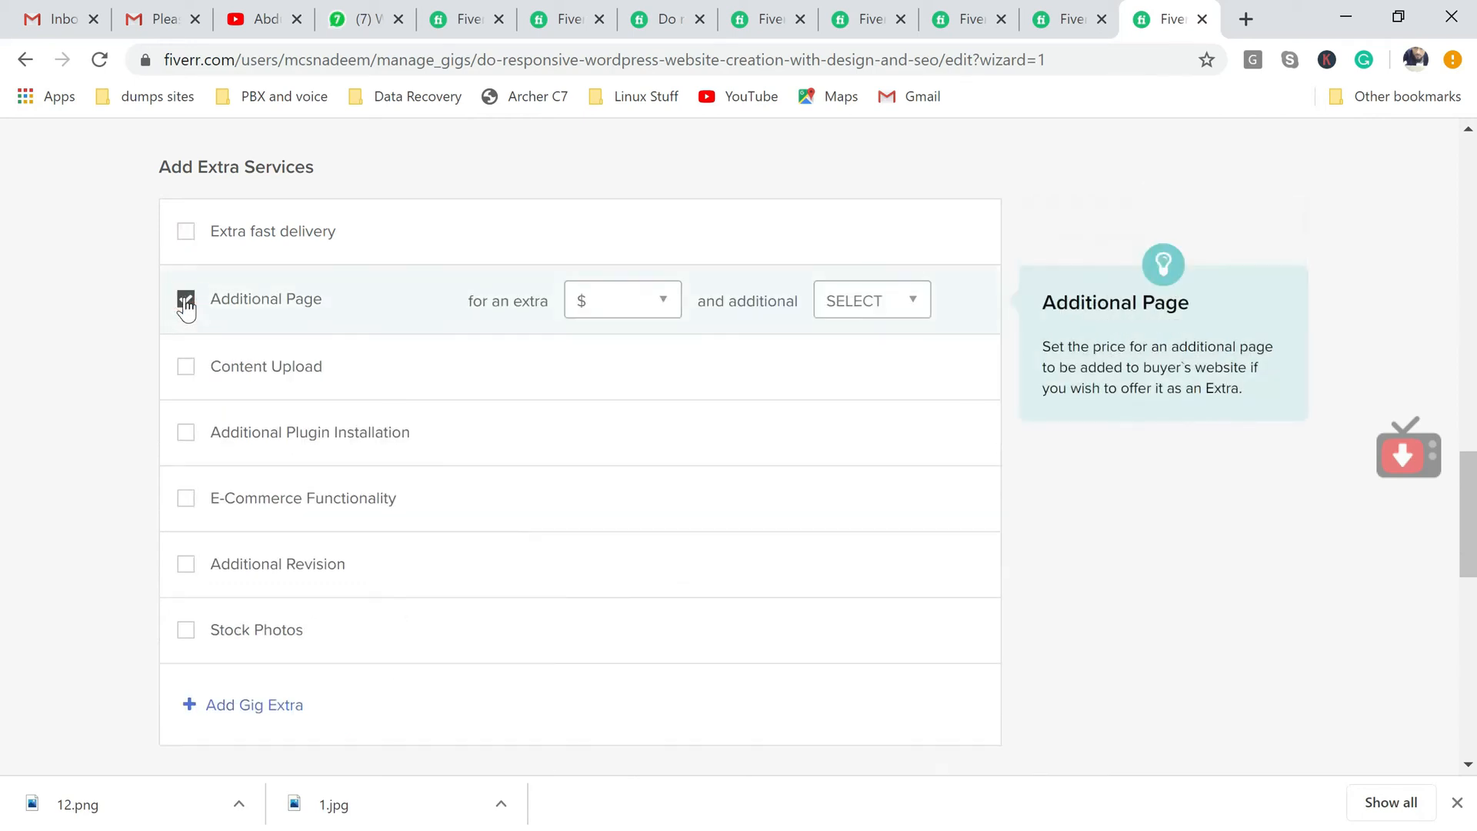
click(185, 305)
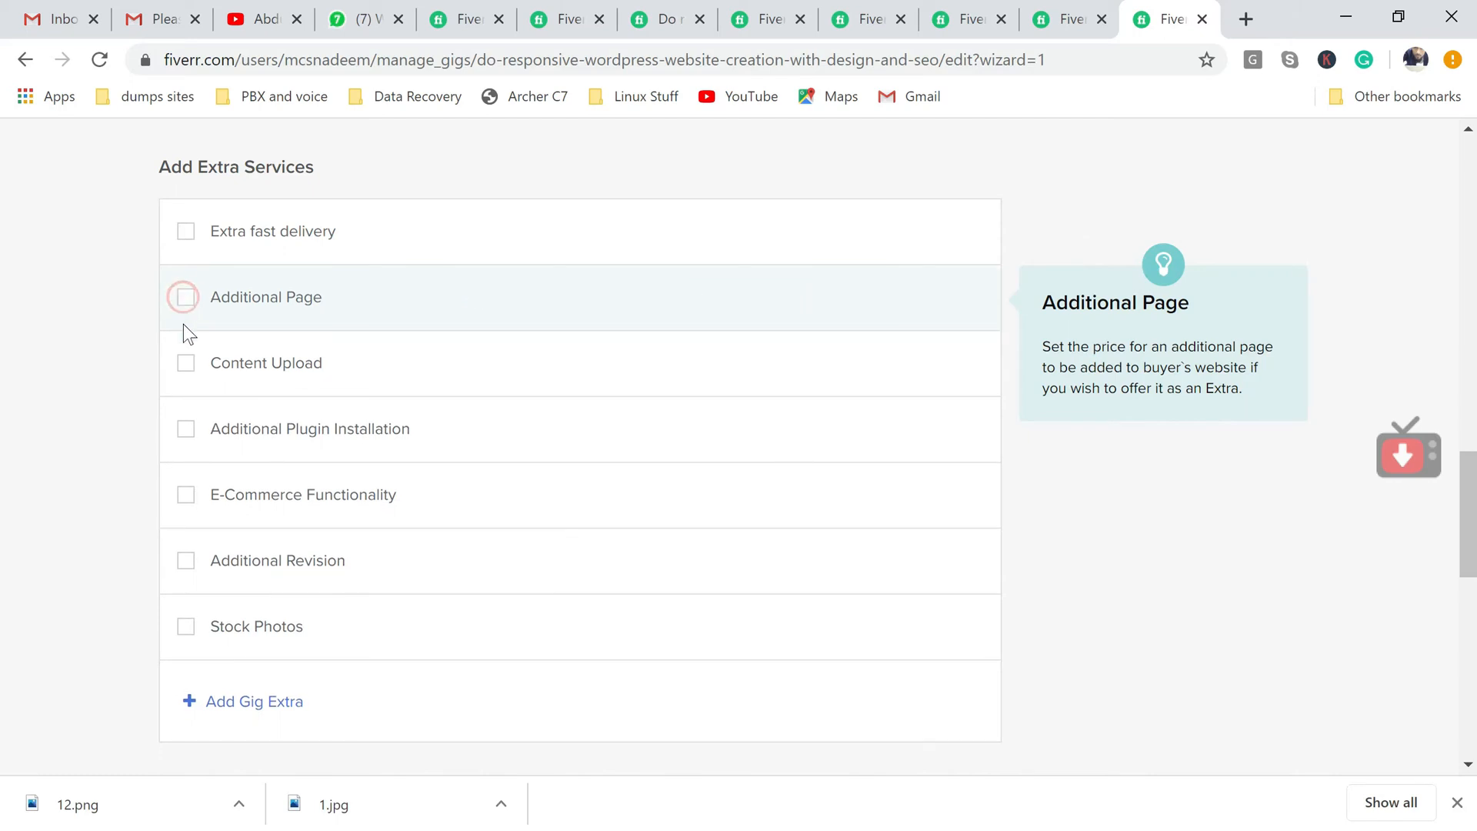
click(186, 364)
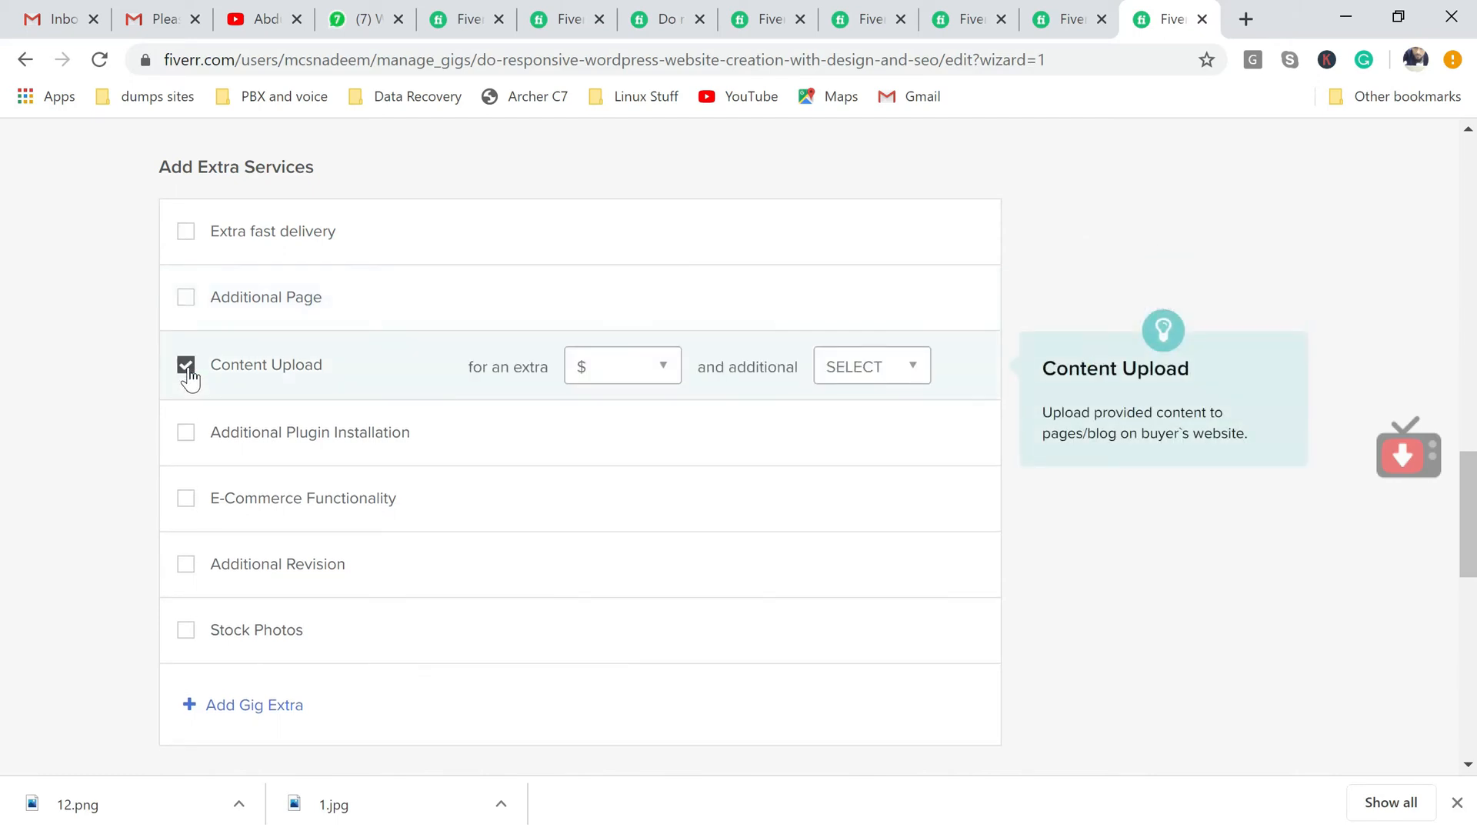
click(186, 368)
click(186, 368)
click(185, 366)
click(187, 443)
click(186, 442)
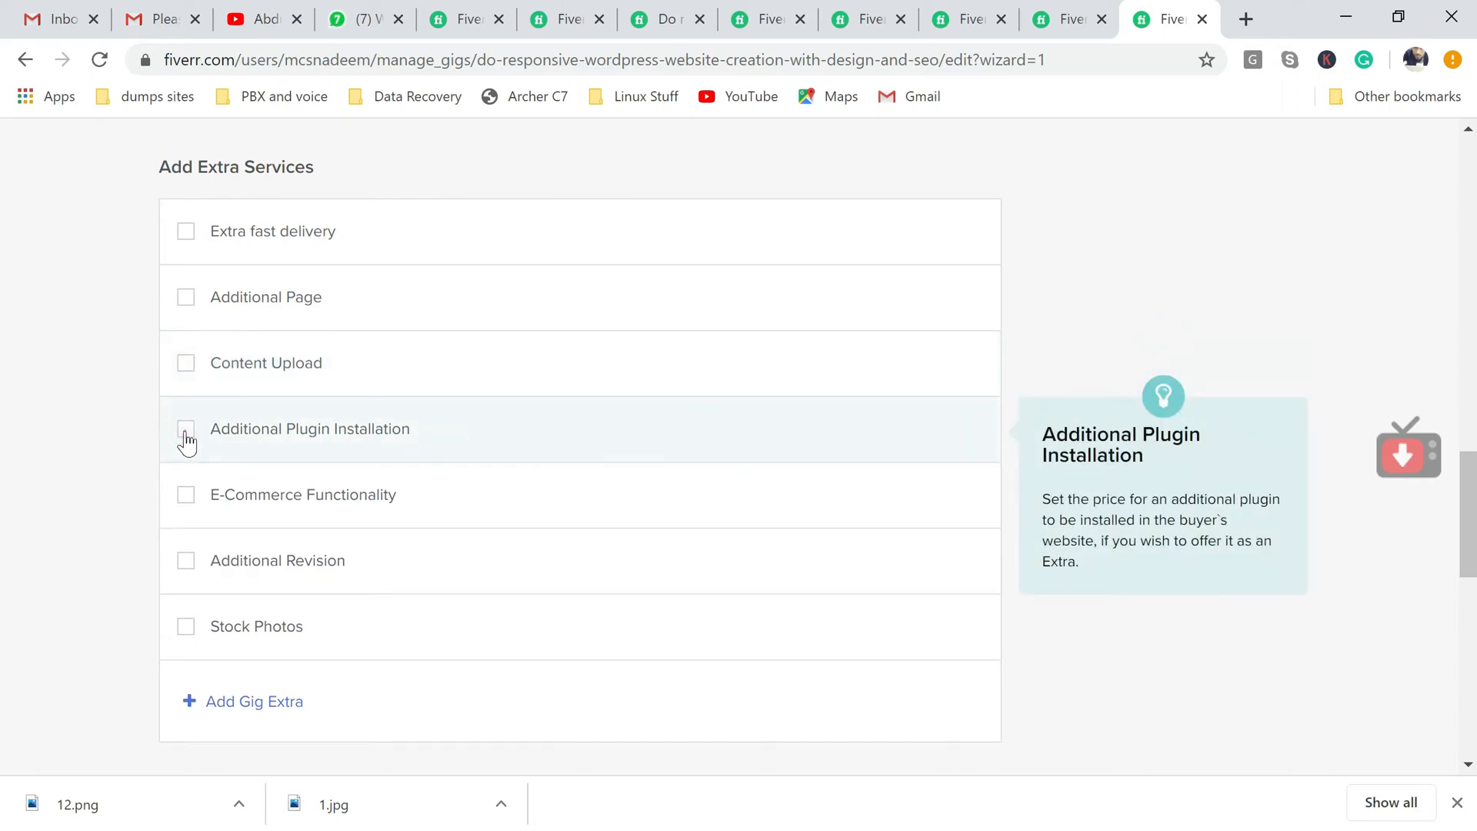
Try the E-Commerce Functionality, Additional Revision and Stock Photos extras one after another, turning each off again.
click(190, 504)
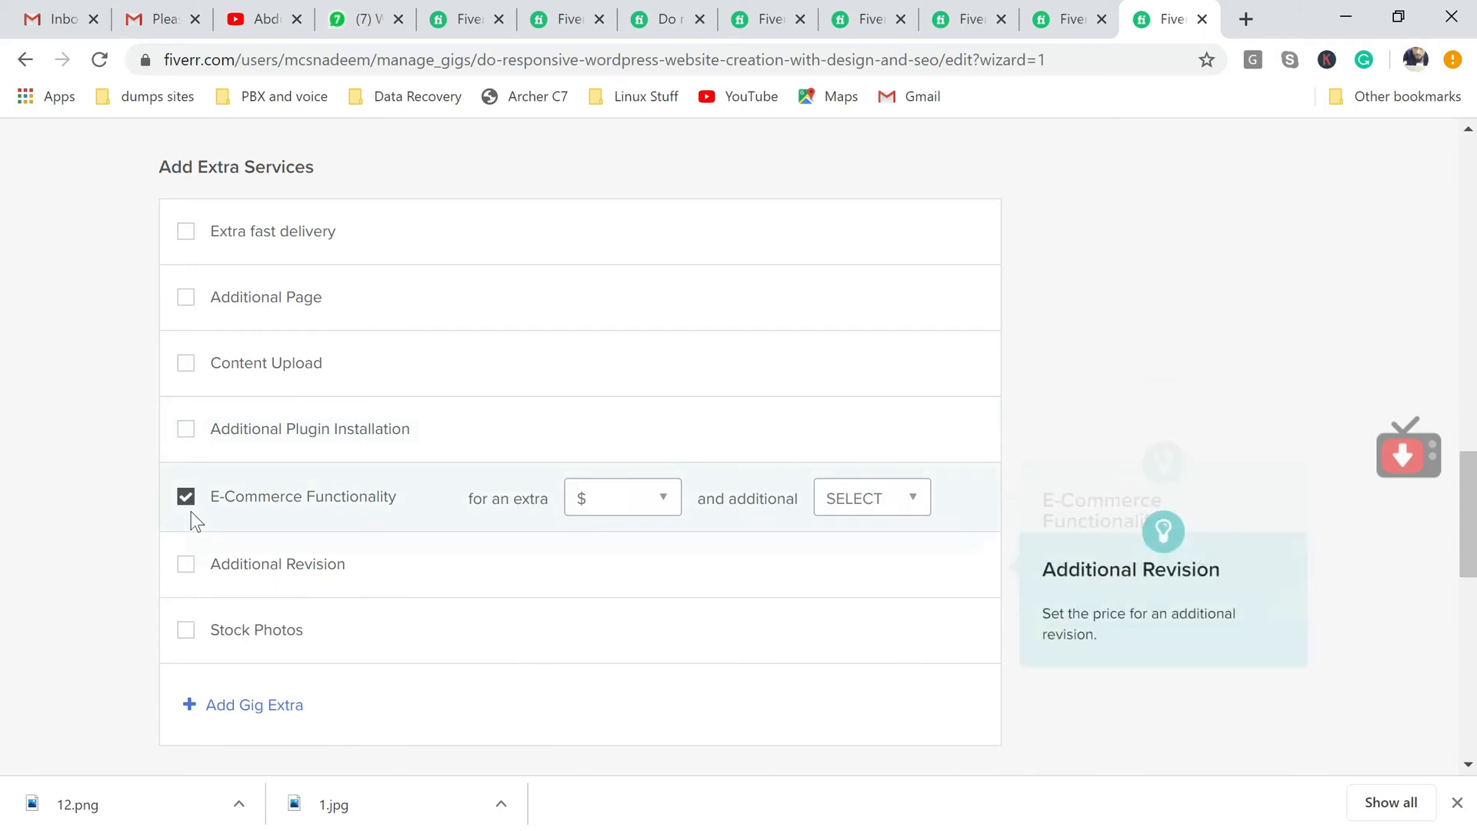
click(188, 508)
click(189, 568)
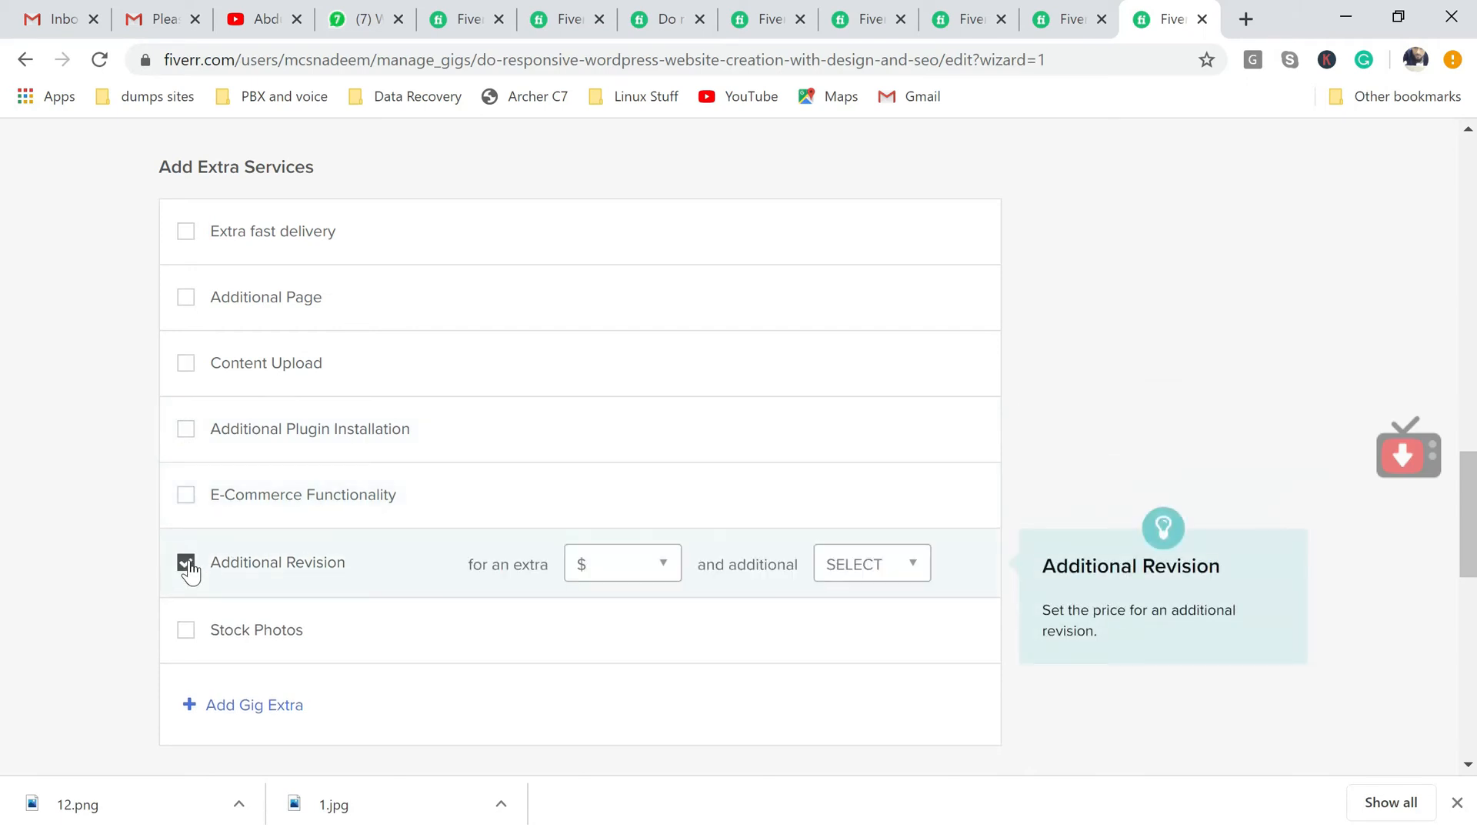
click(189, 568)
click(187, 633)
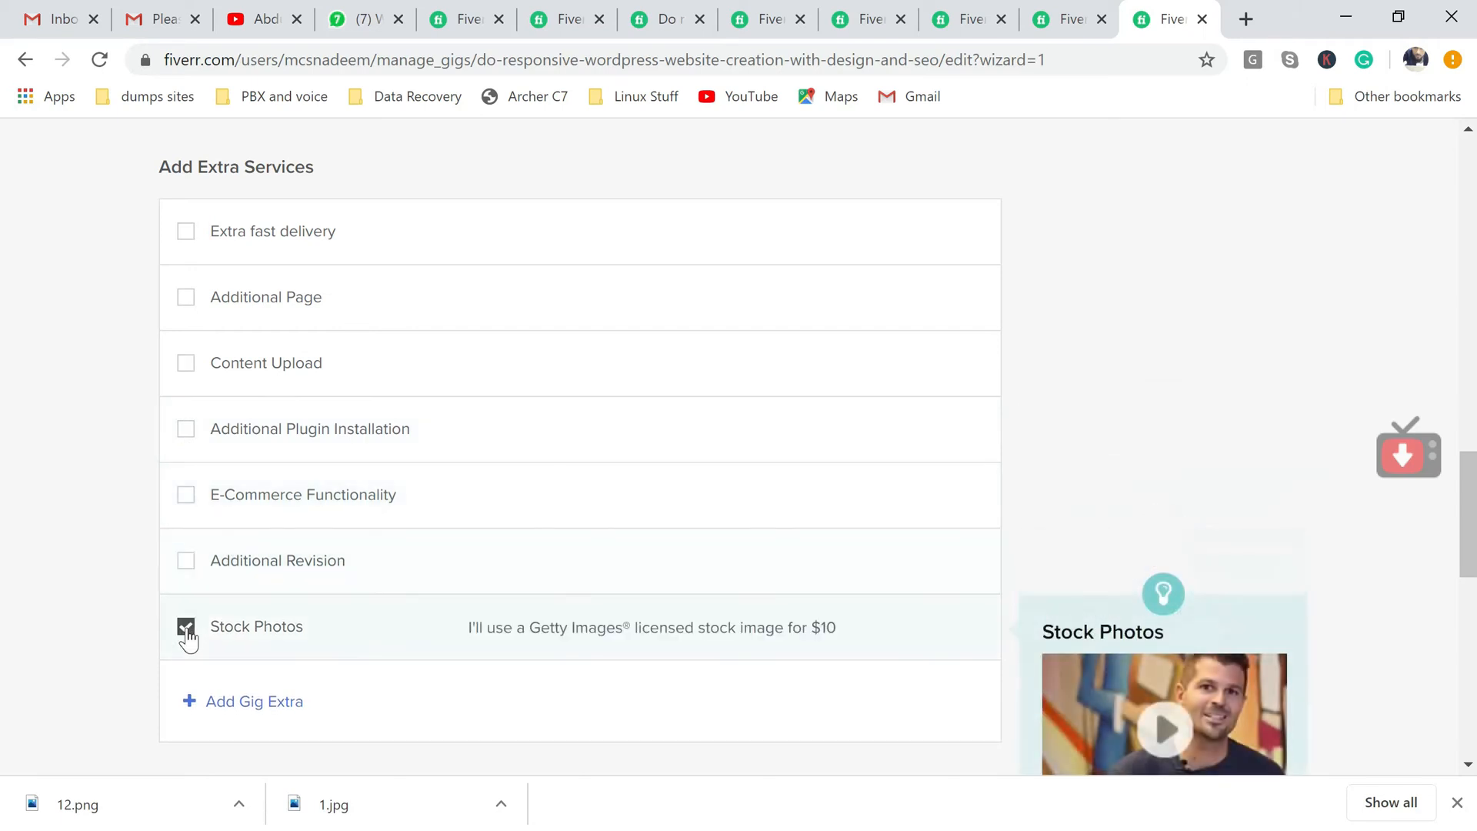
click(187, 633)
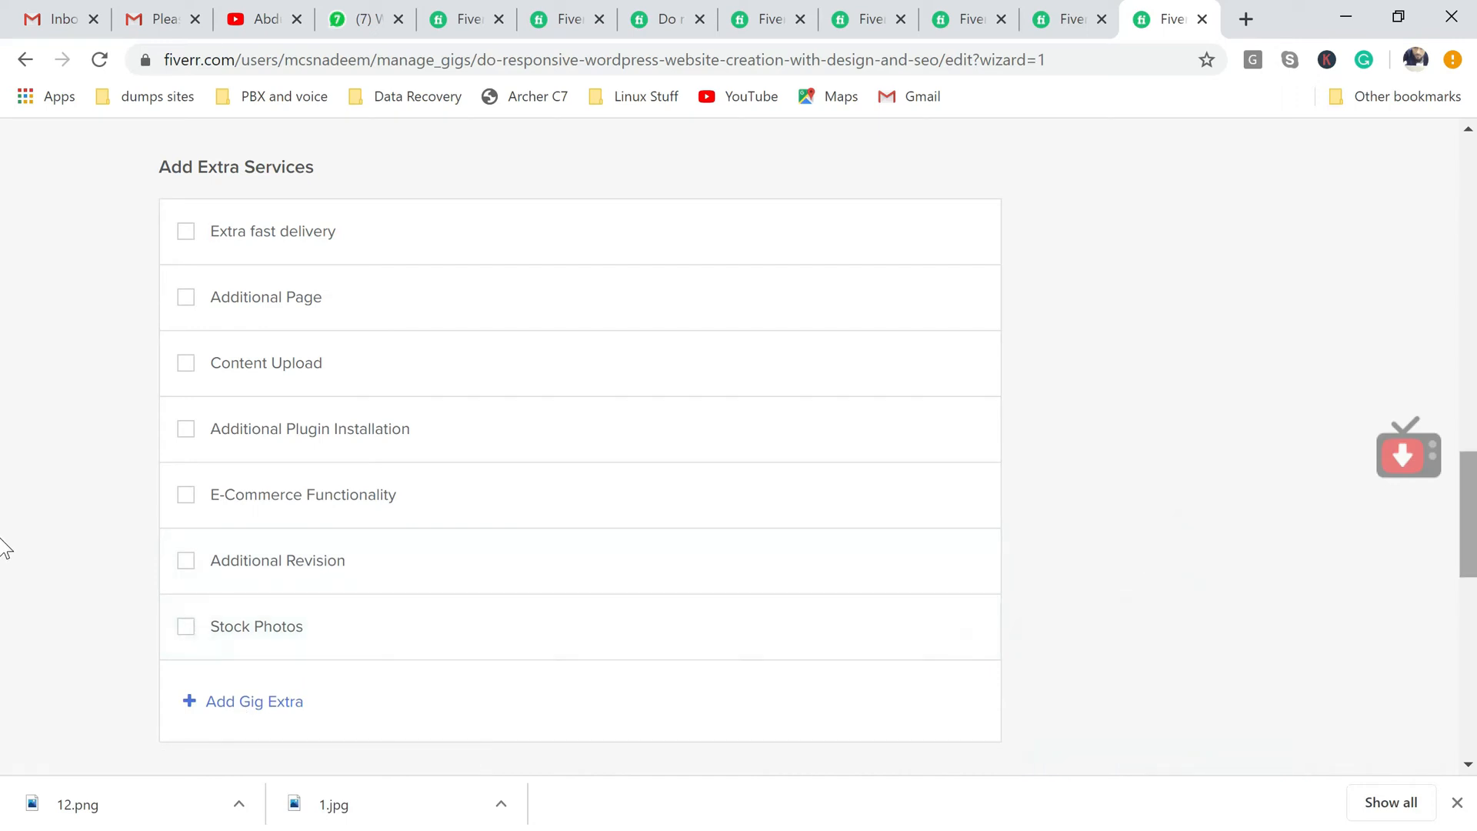
scroll(1470, 530, down, 5)
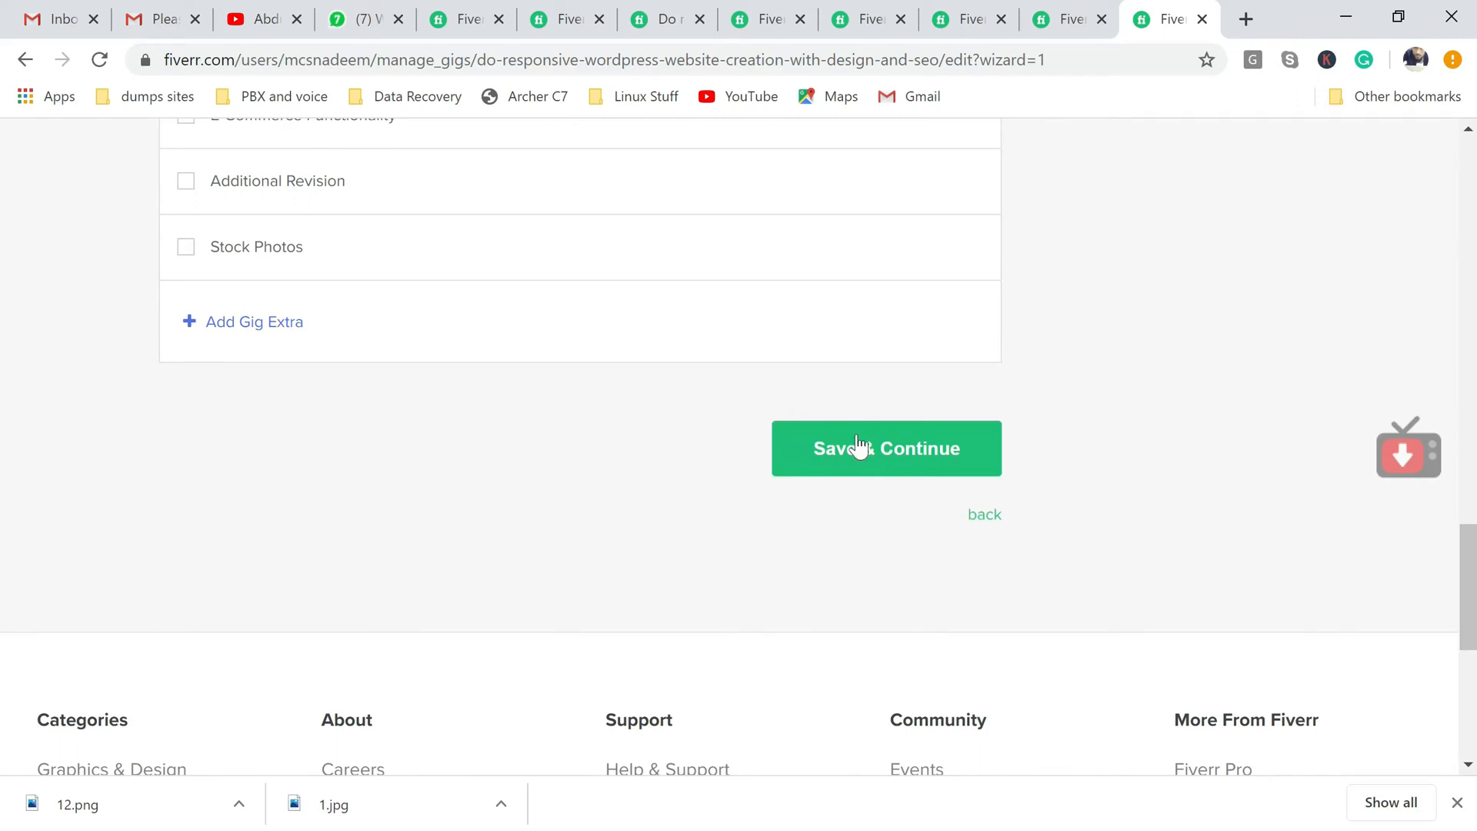
Save the pricing details, continue to the Description & FAQ page, and start editing the gig description.
click(879, 460)
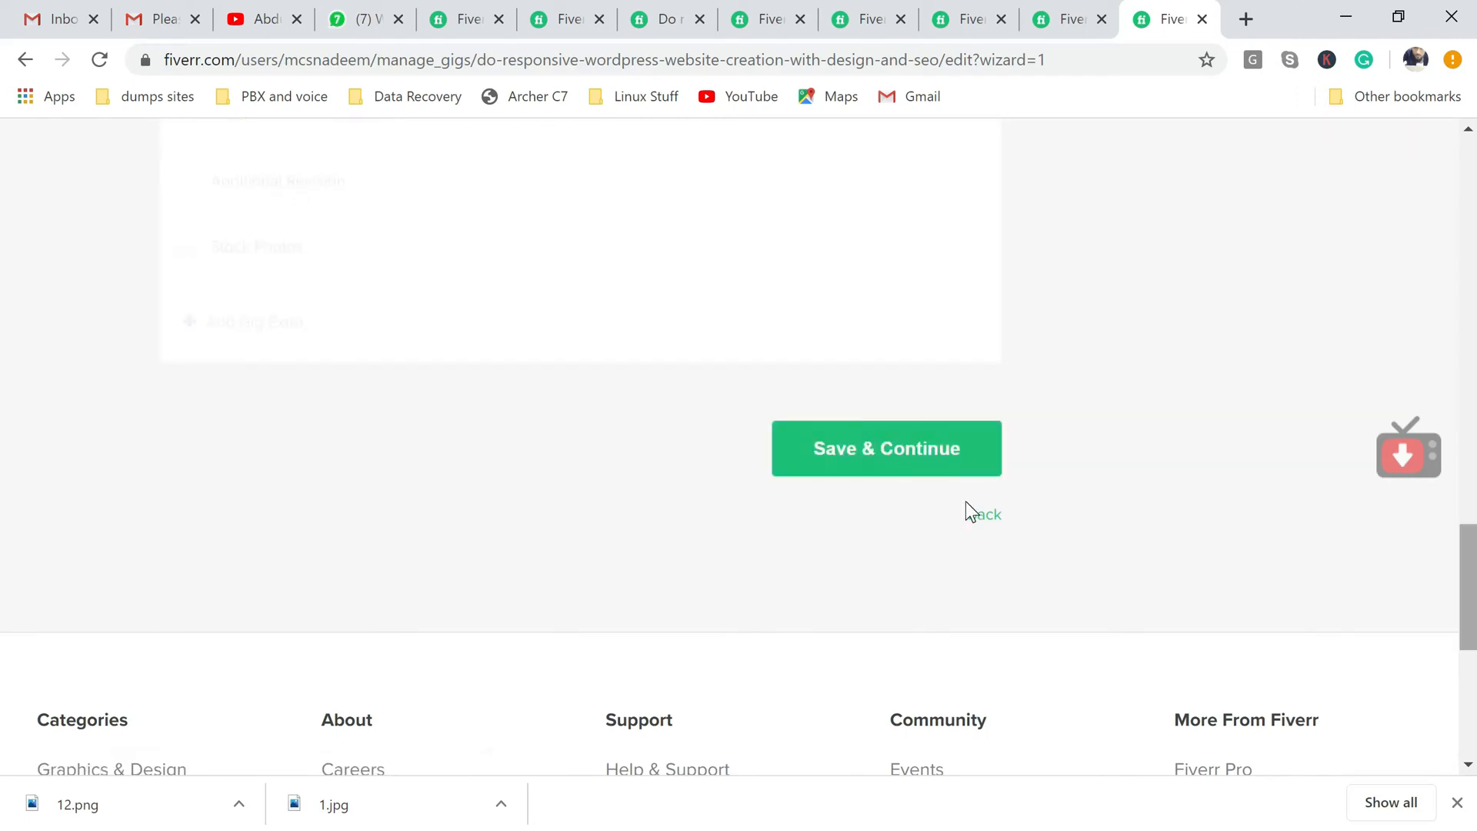
click(940, 469)
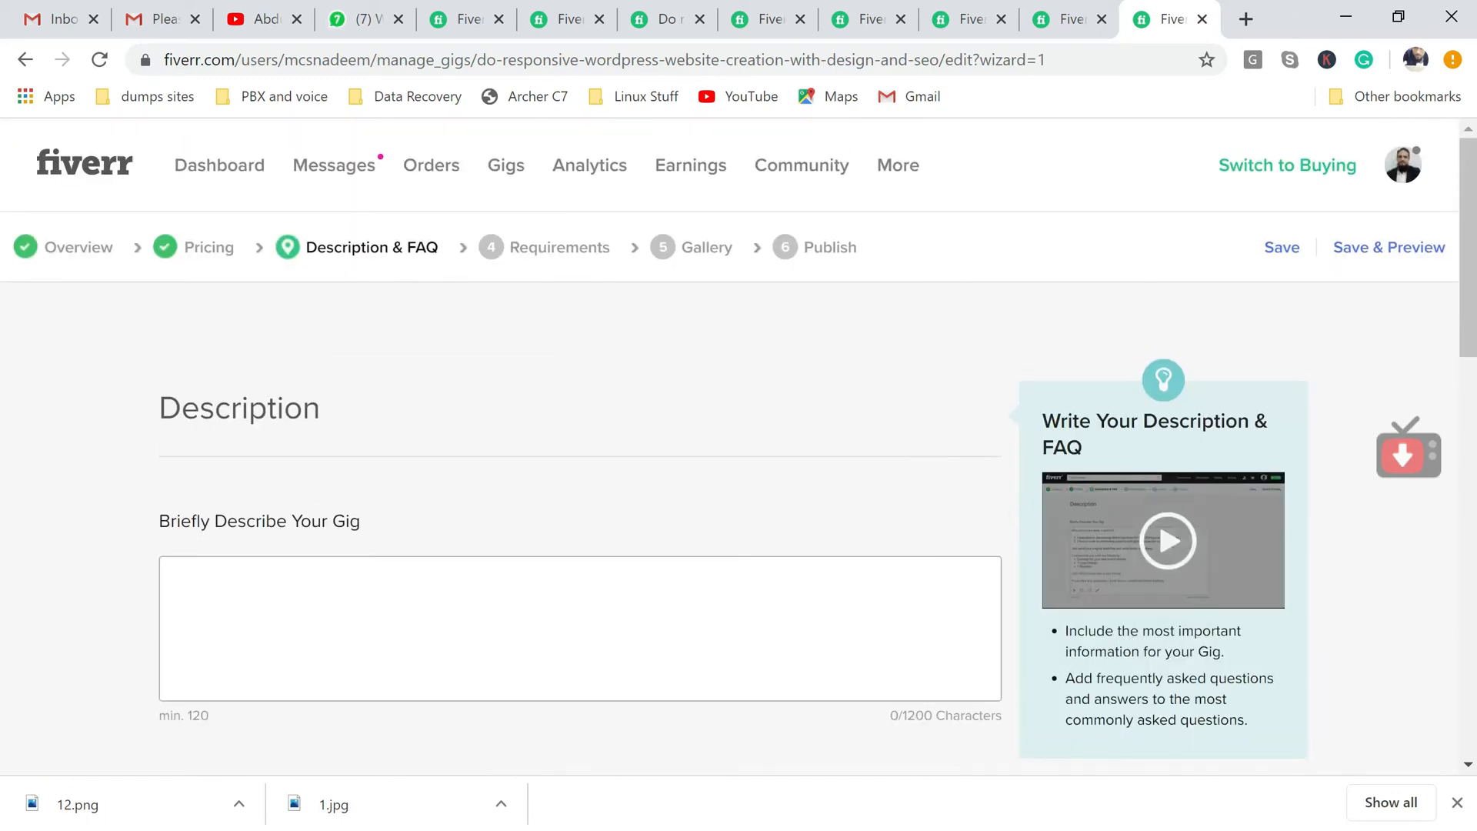
click(580, 615)
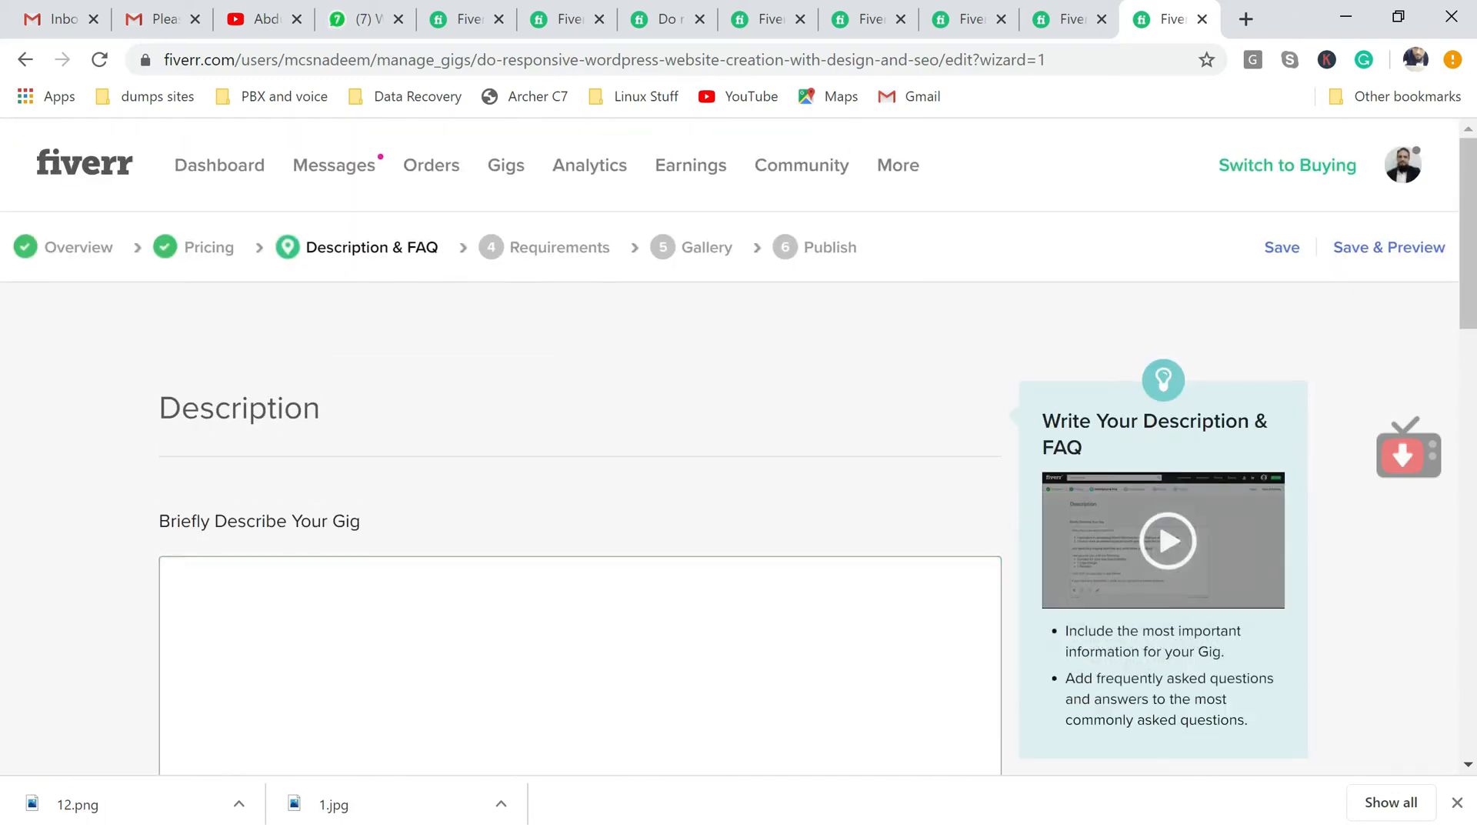
Switch to the FIVERR GIGS Word document and copy the WordPress gig text from "About This Gig" through "Feel free to contact us before placing your order".
key(super)
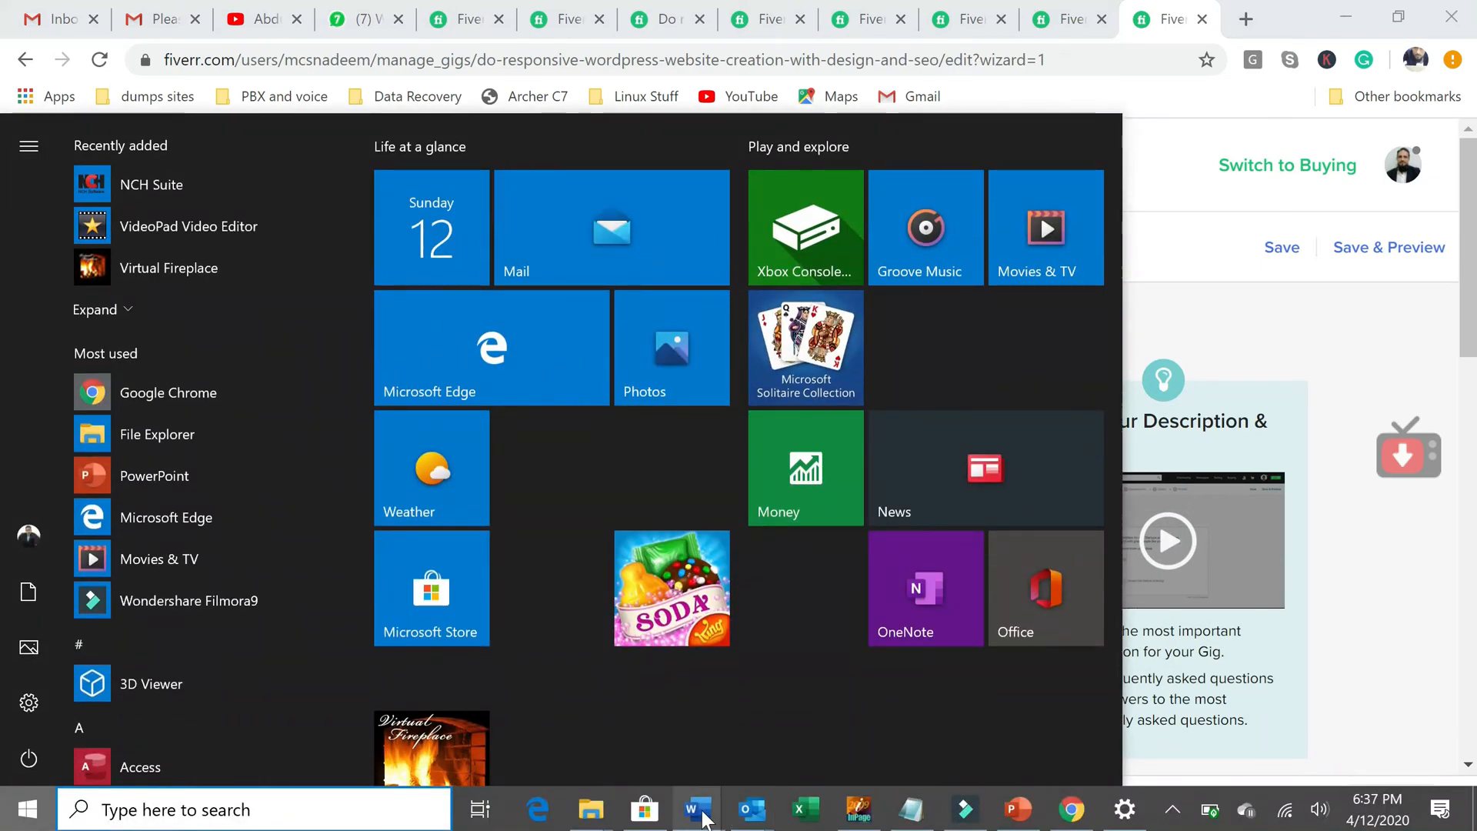
mouse_move(701, 814)
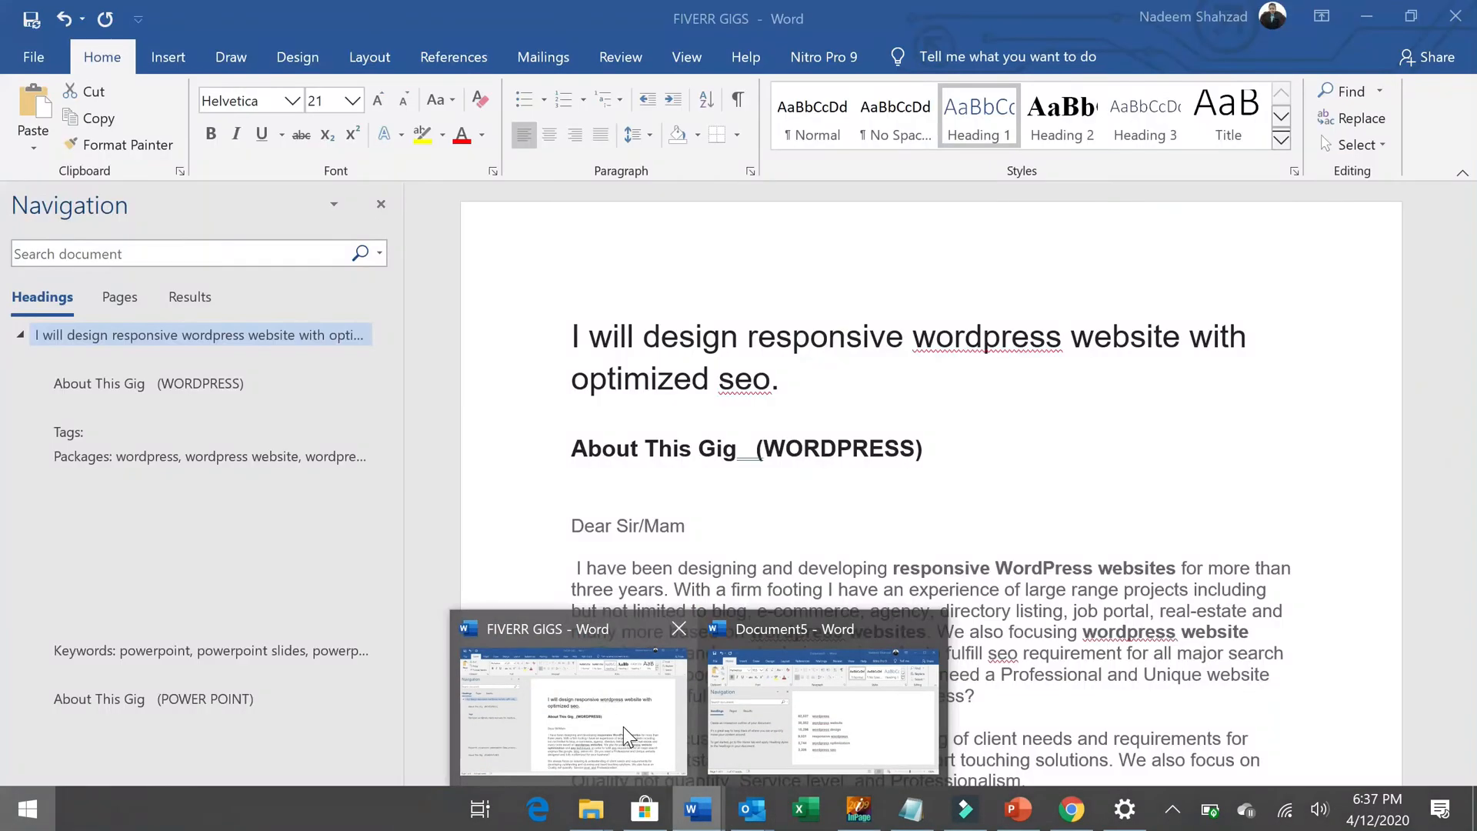
click(623, 727)
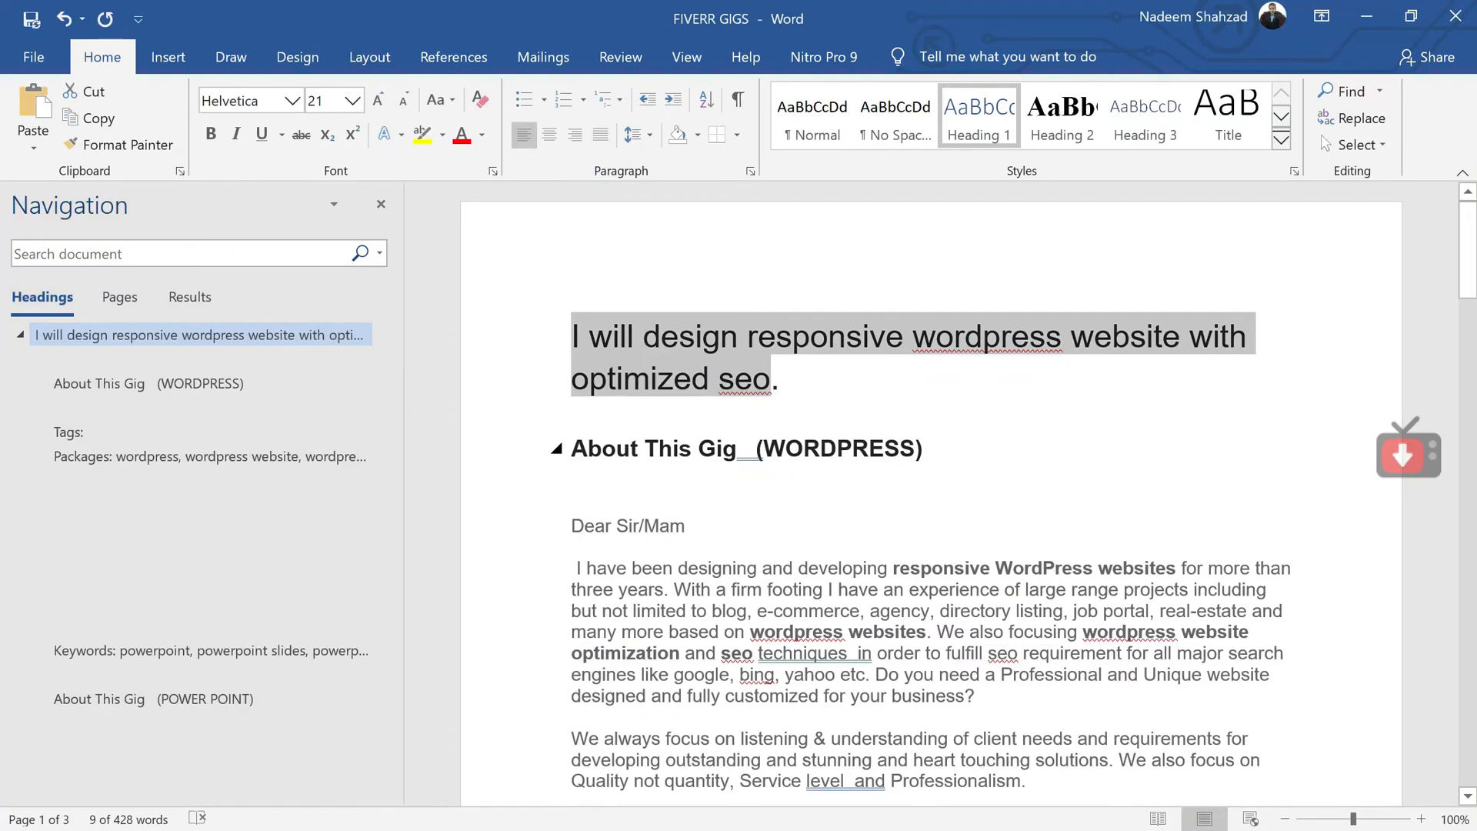
drag(568, 449, 1018, 589)
key(ctrl+c)
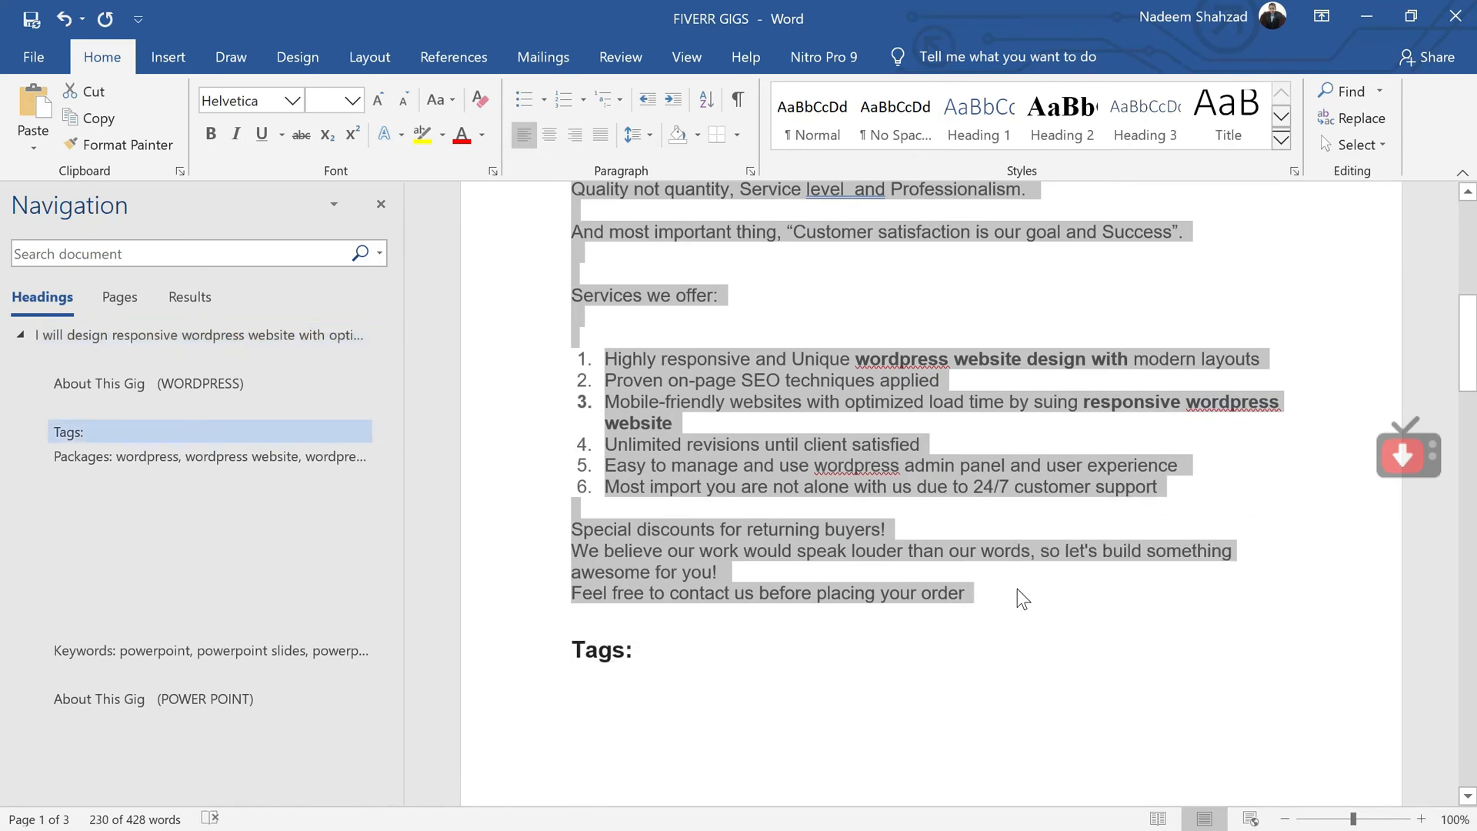
Switch back to Chrome and paste the copied WordPress text into the gig description.
key(super)
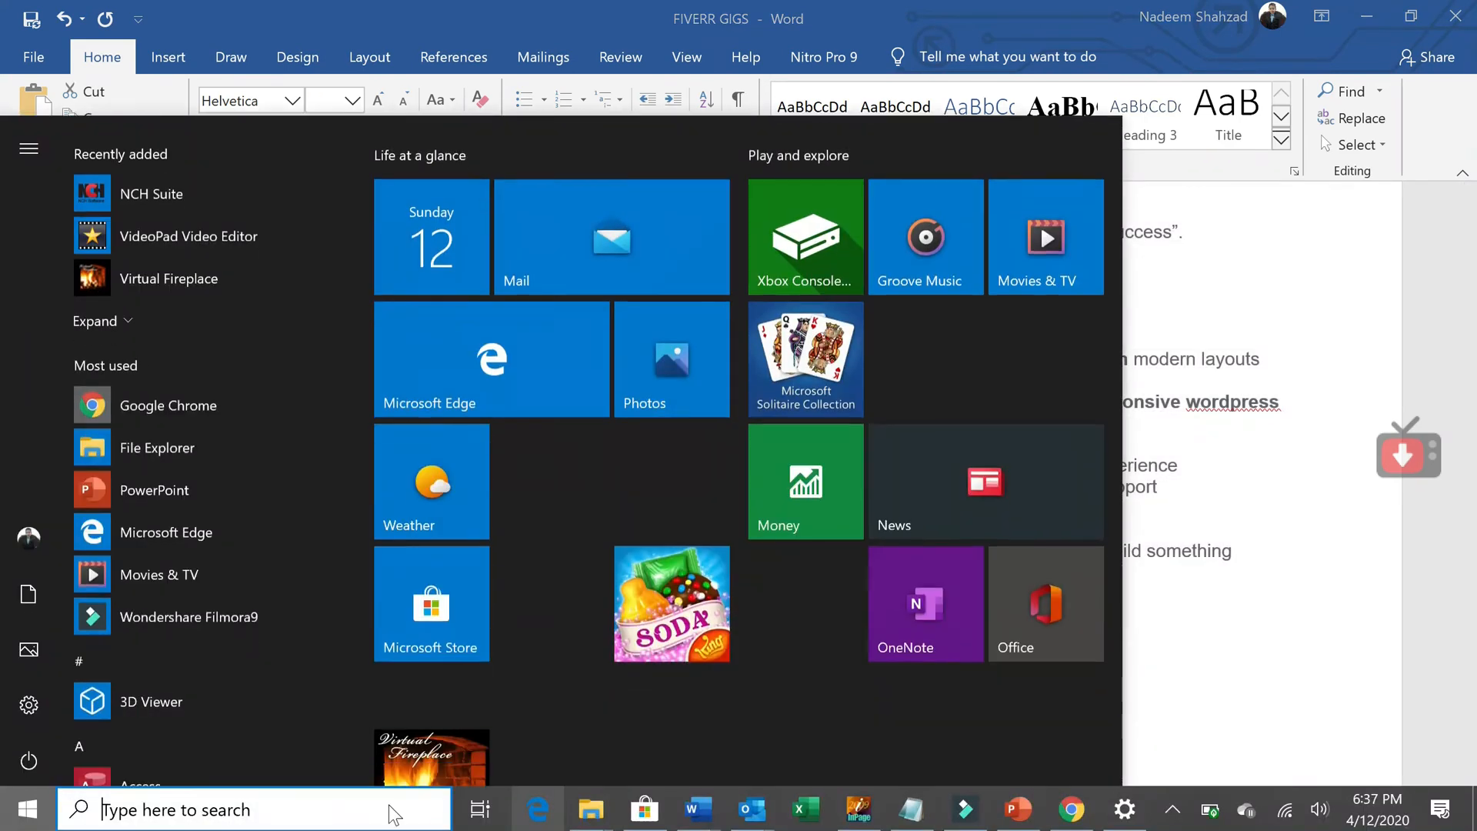
click(1070, 817)
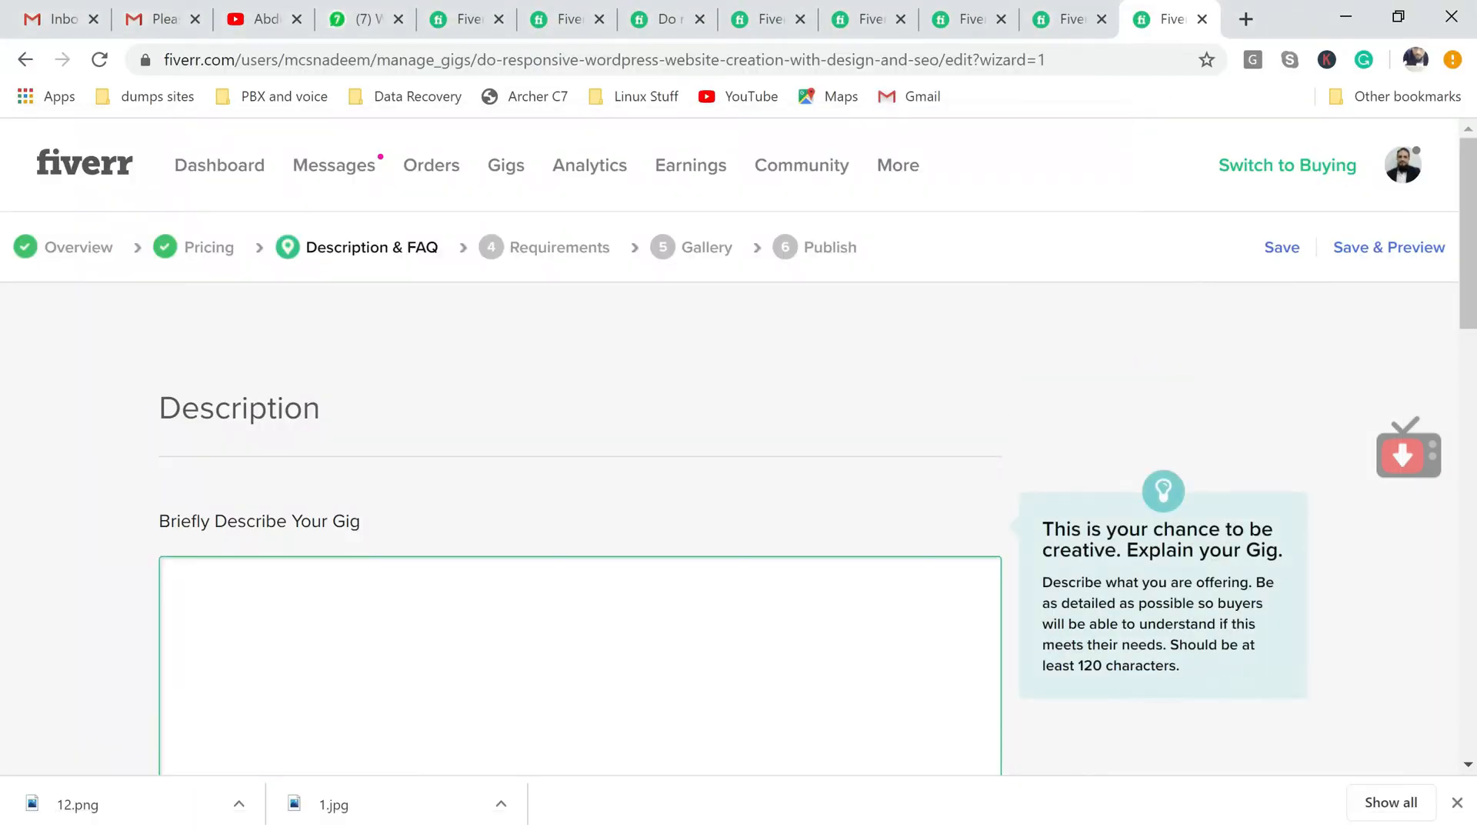
key(ctrl+v)
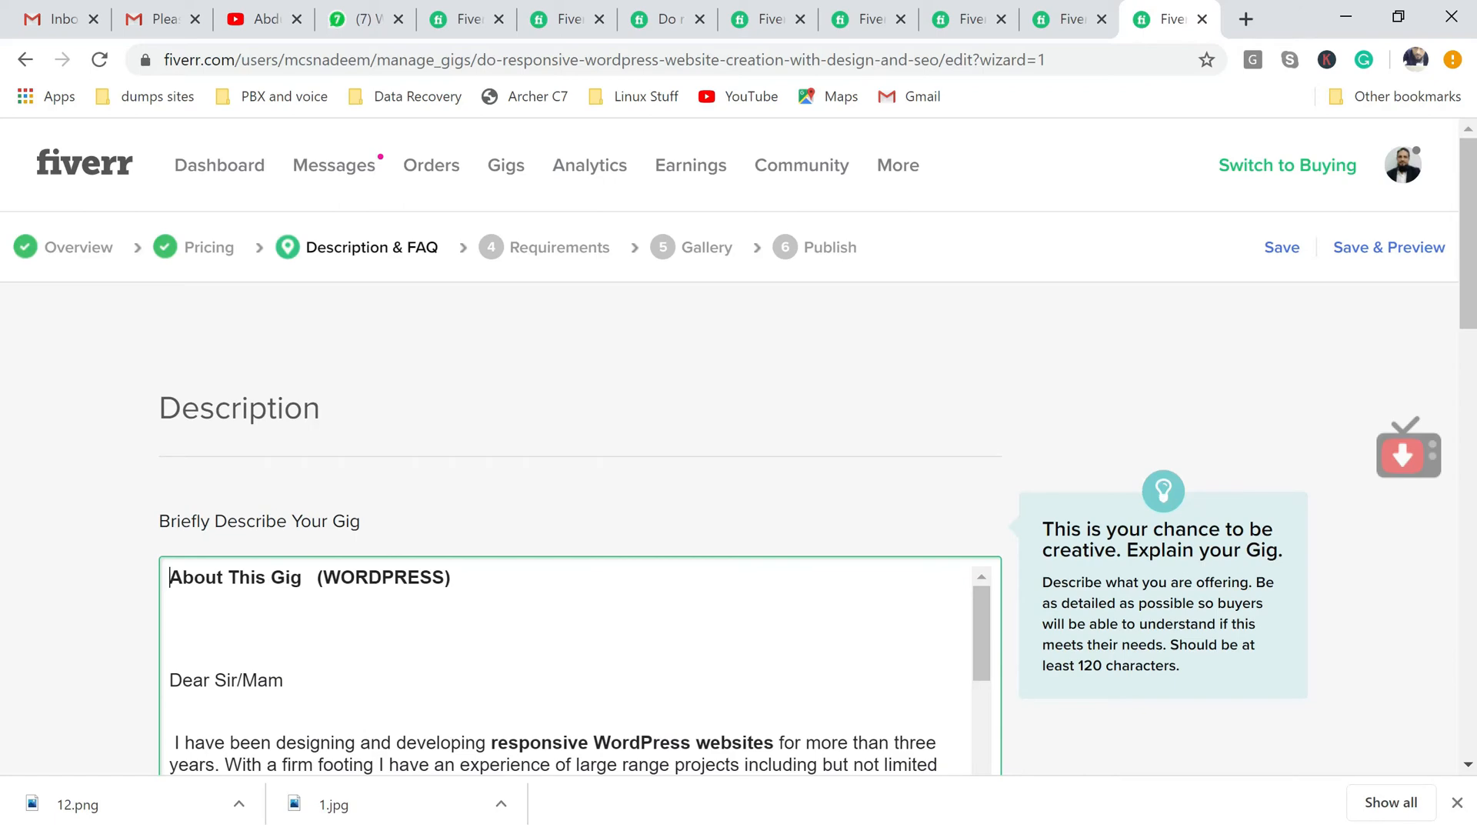
Remove the extra blank lines after "Dear Sir/Mam" so the introduction starts on the following line.
scroll(1470, 248, down, 4)
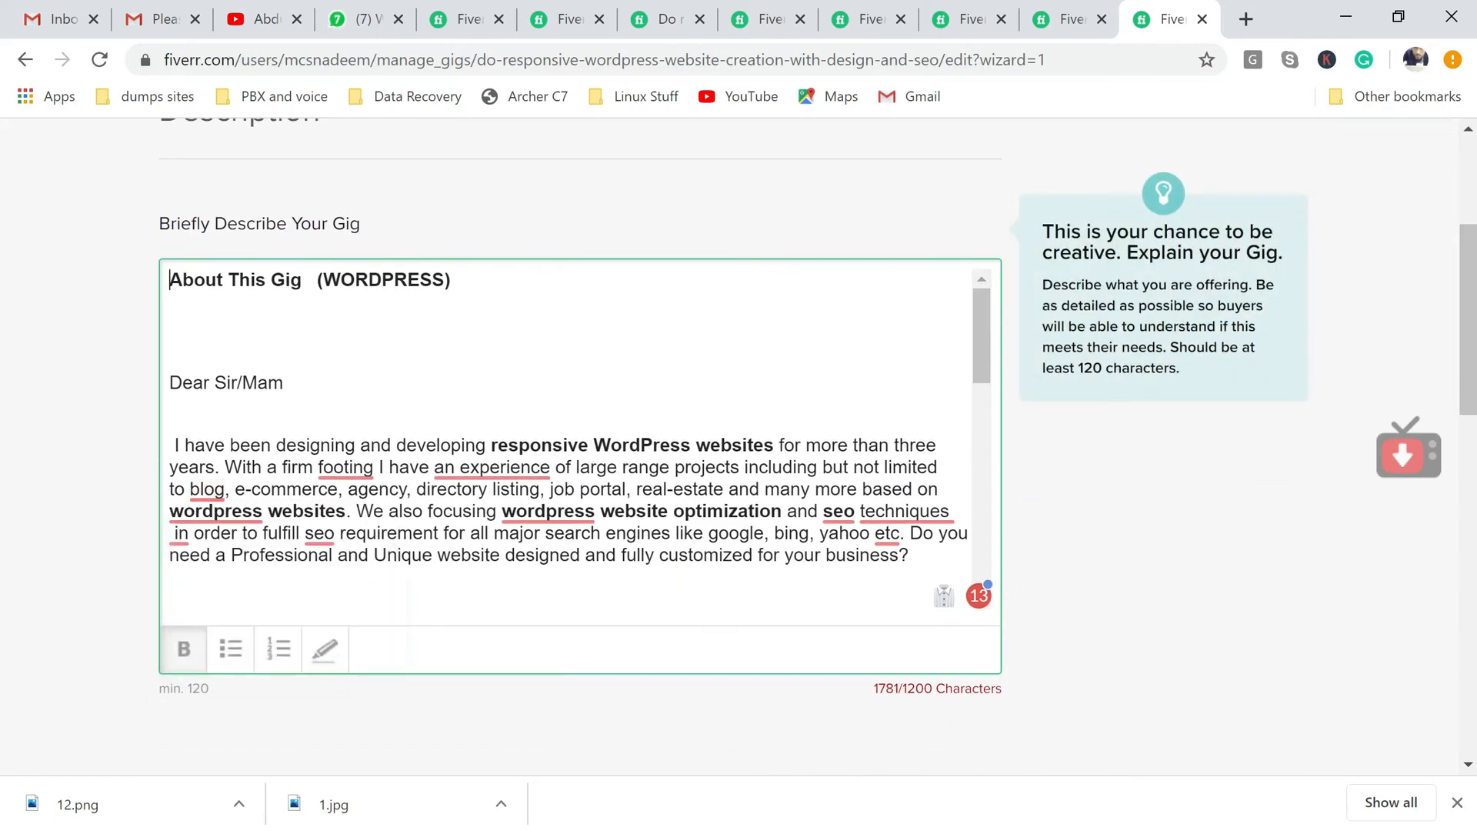
click(175, 444)
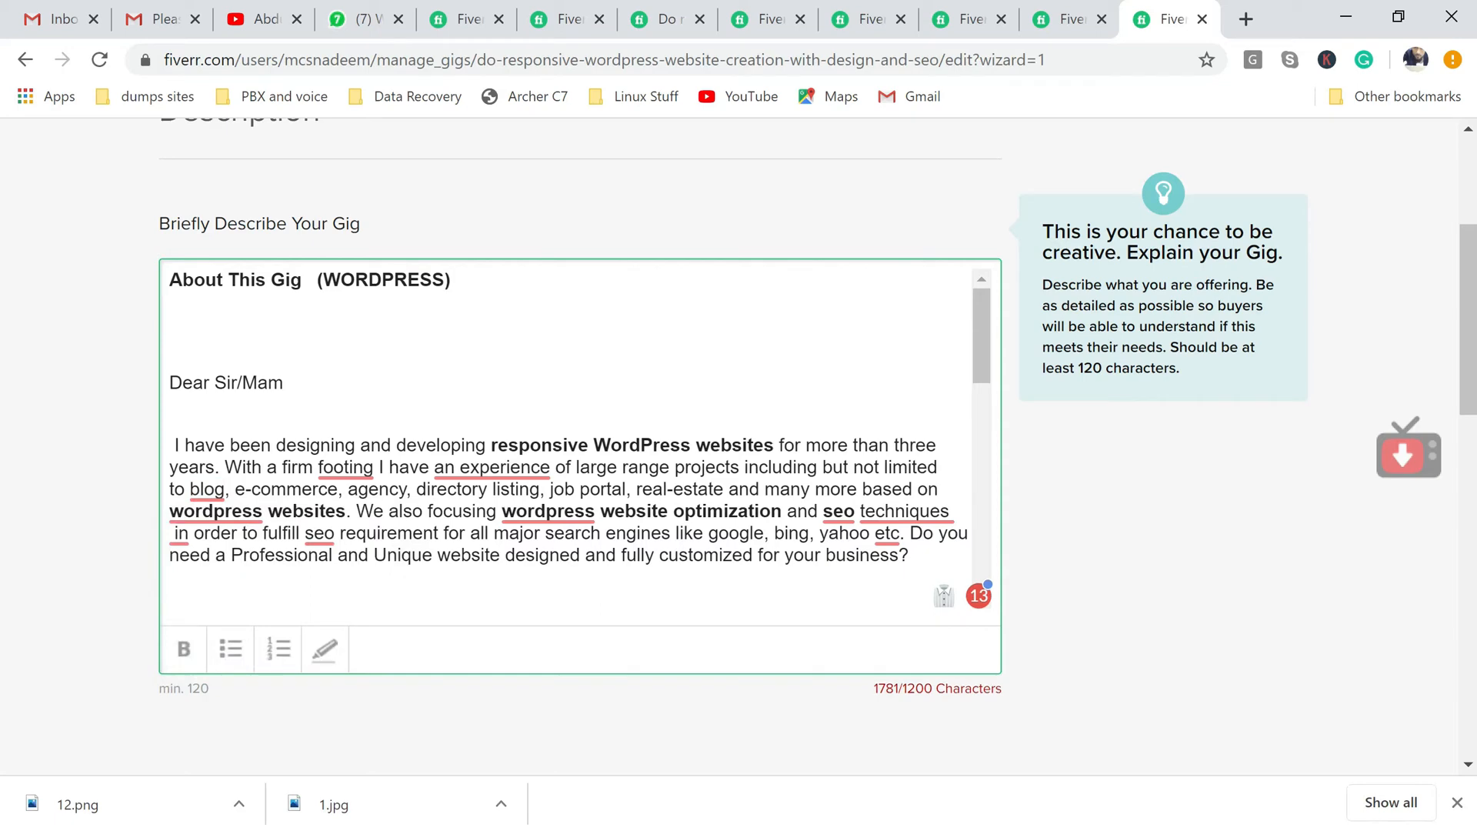
key(BackSpace)
key(BackSpace)
key(BackSpace)
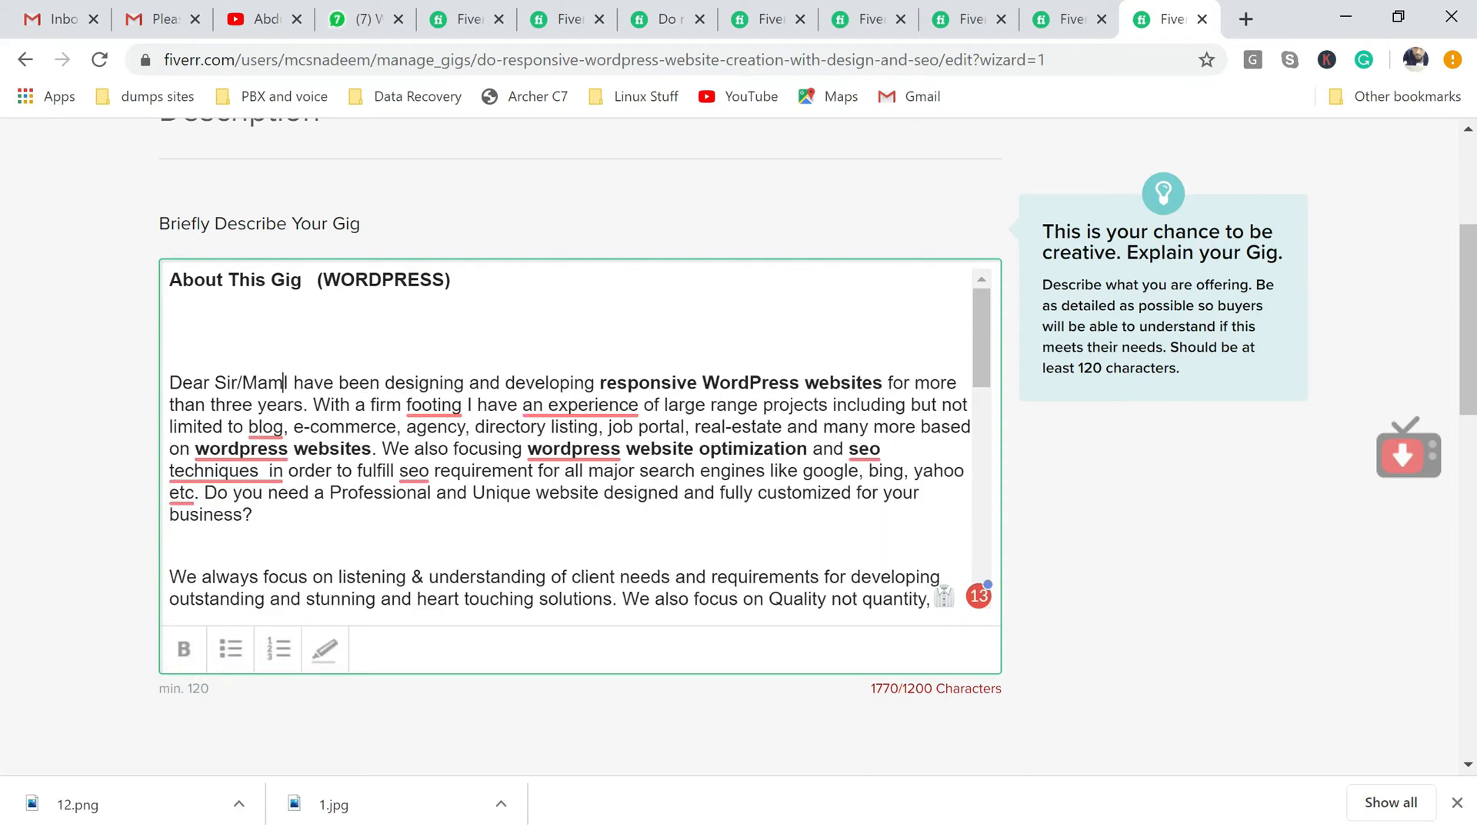
key(Return)
key(Return)
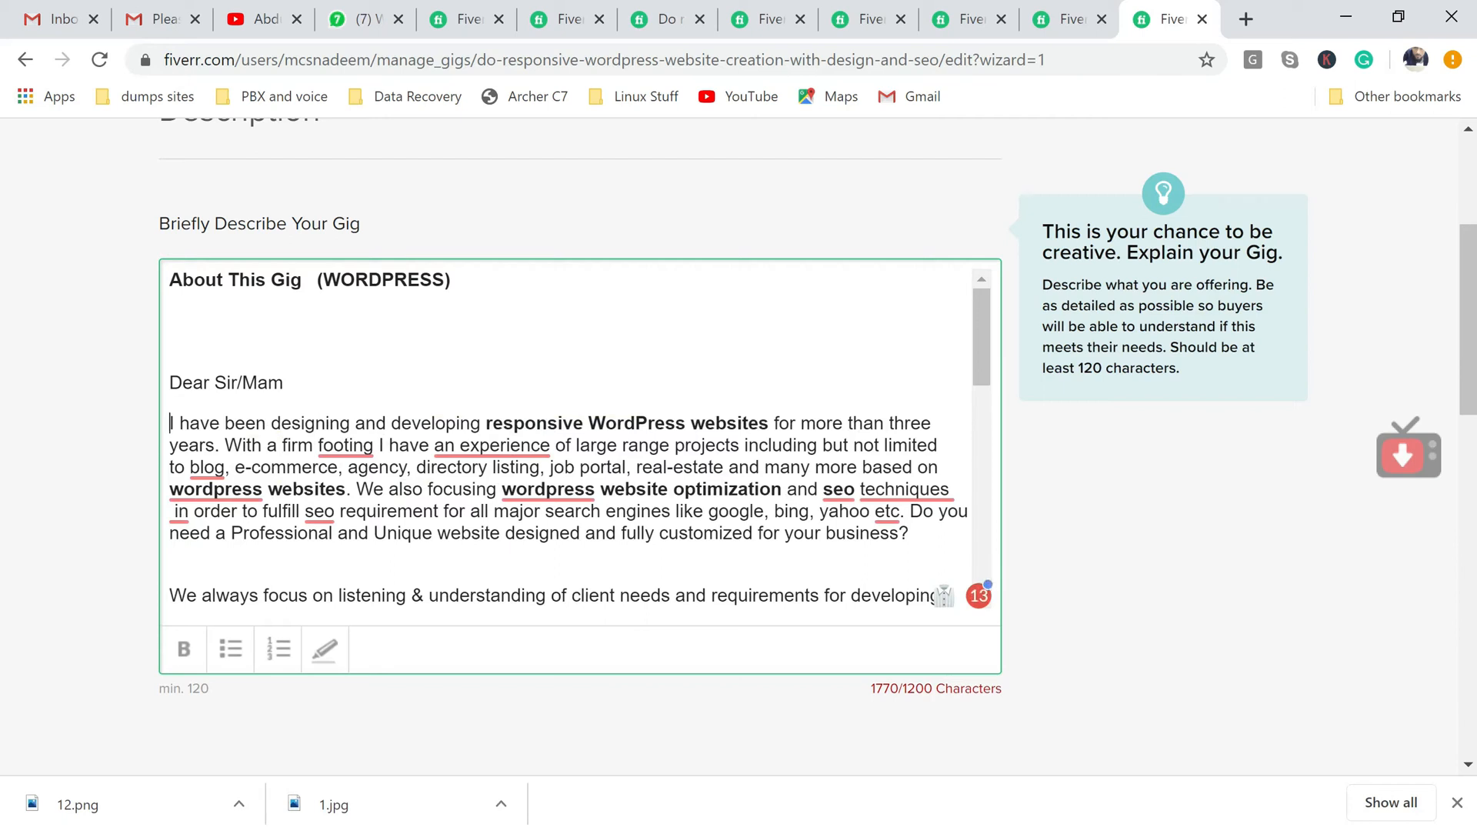
Apply Grammarly corrections in the introduction: commas after "footing" and before "etc", "WordPress" before "website optimization", and both "seo" words as "SEO".
mouse_move(345, 446)
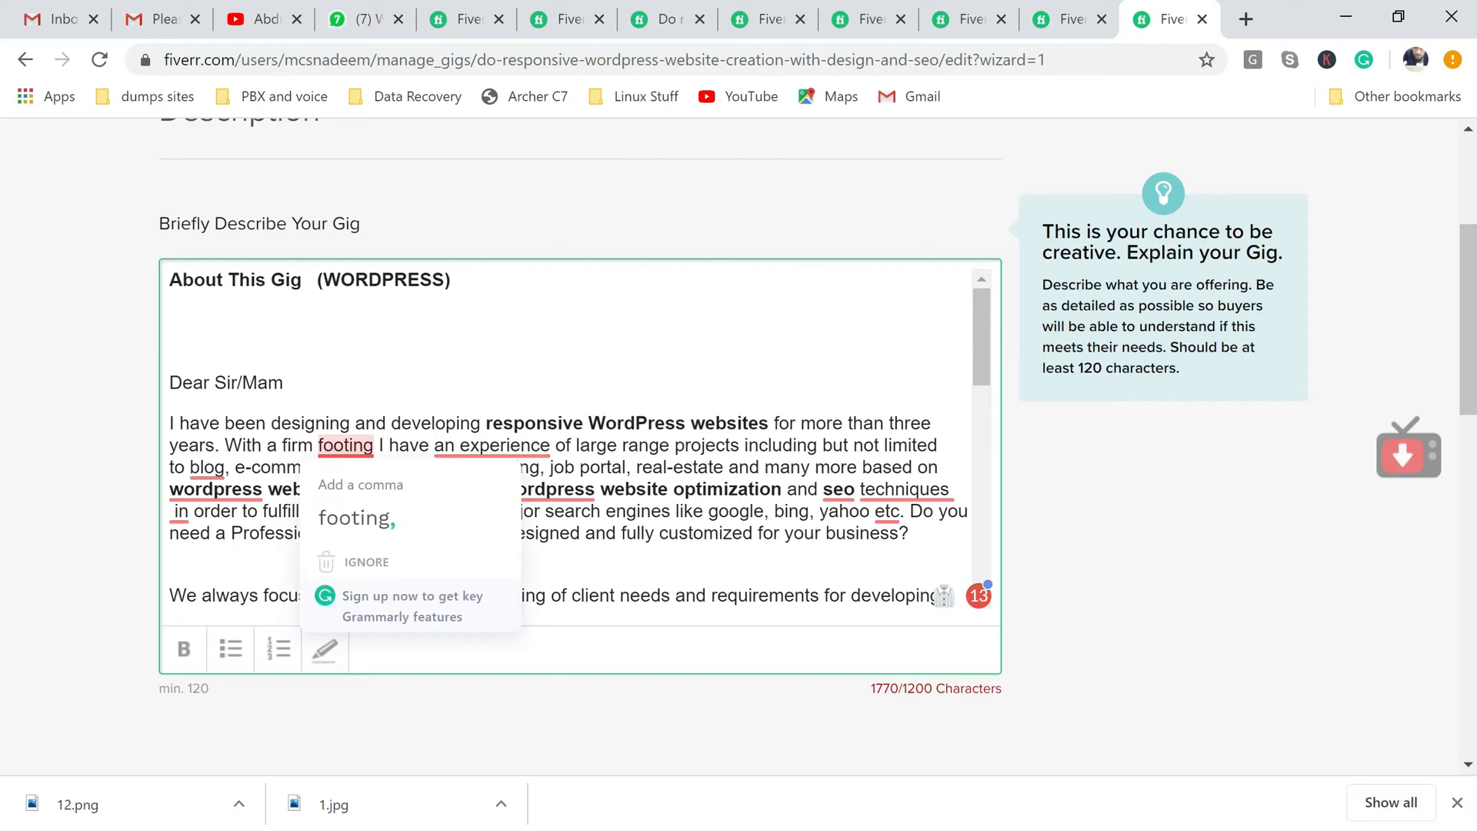
click(356, 518)
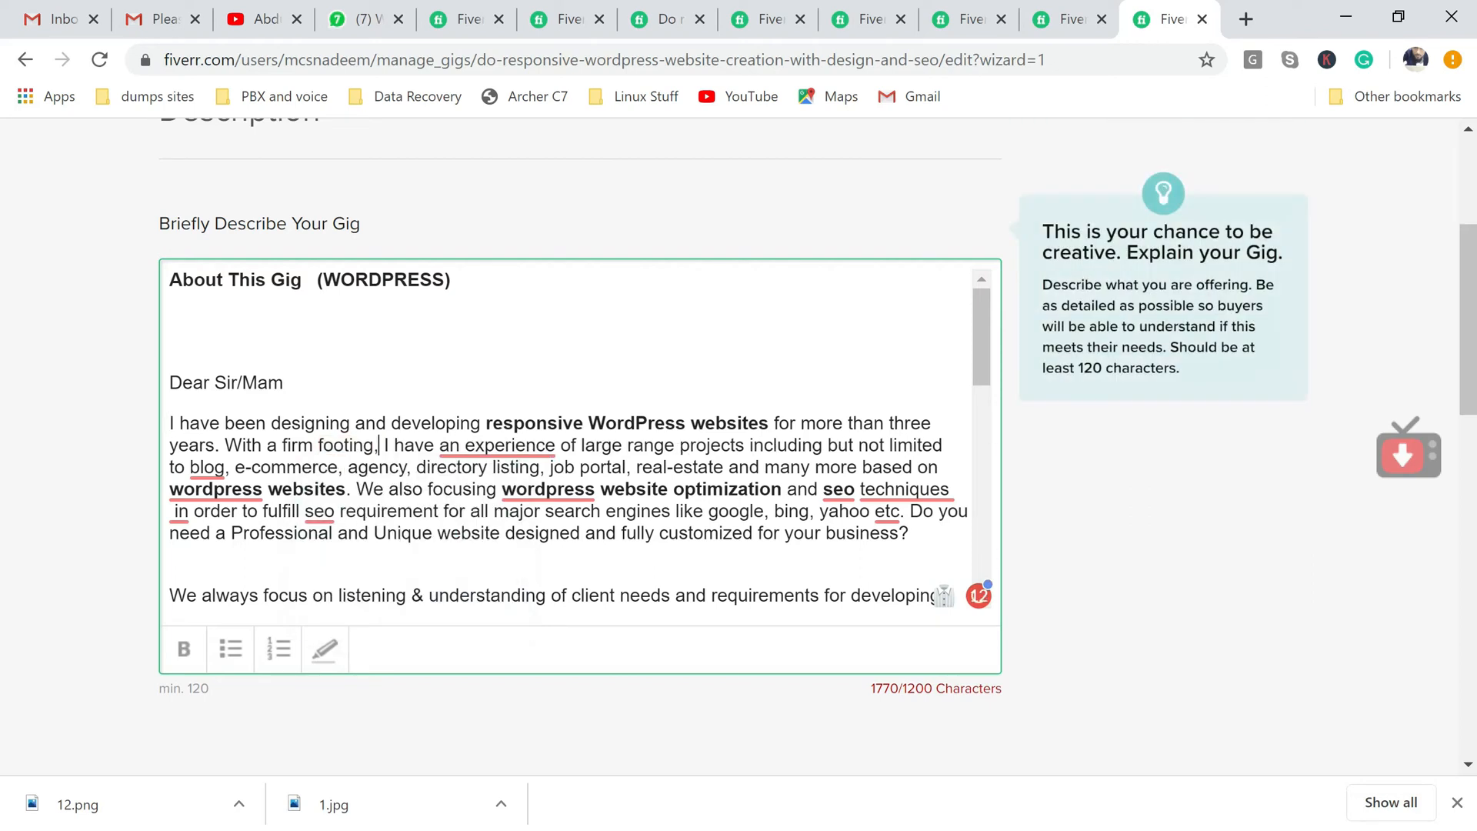
mouse_move(497, 446)
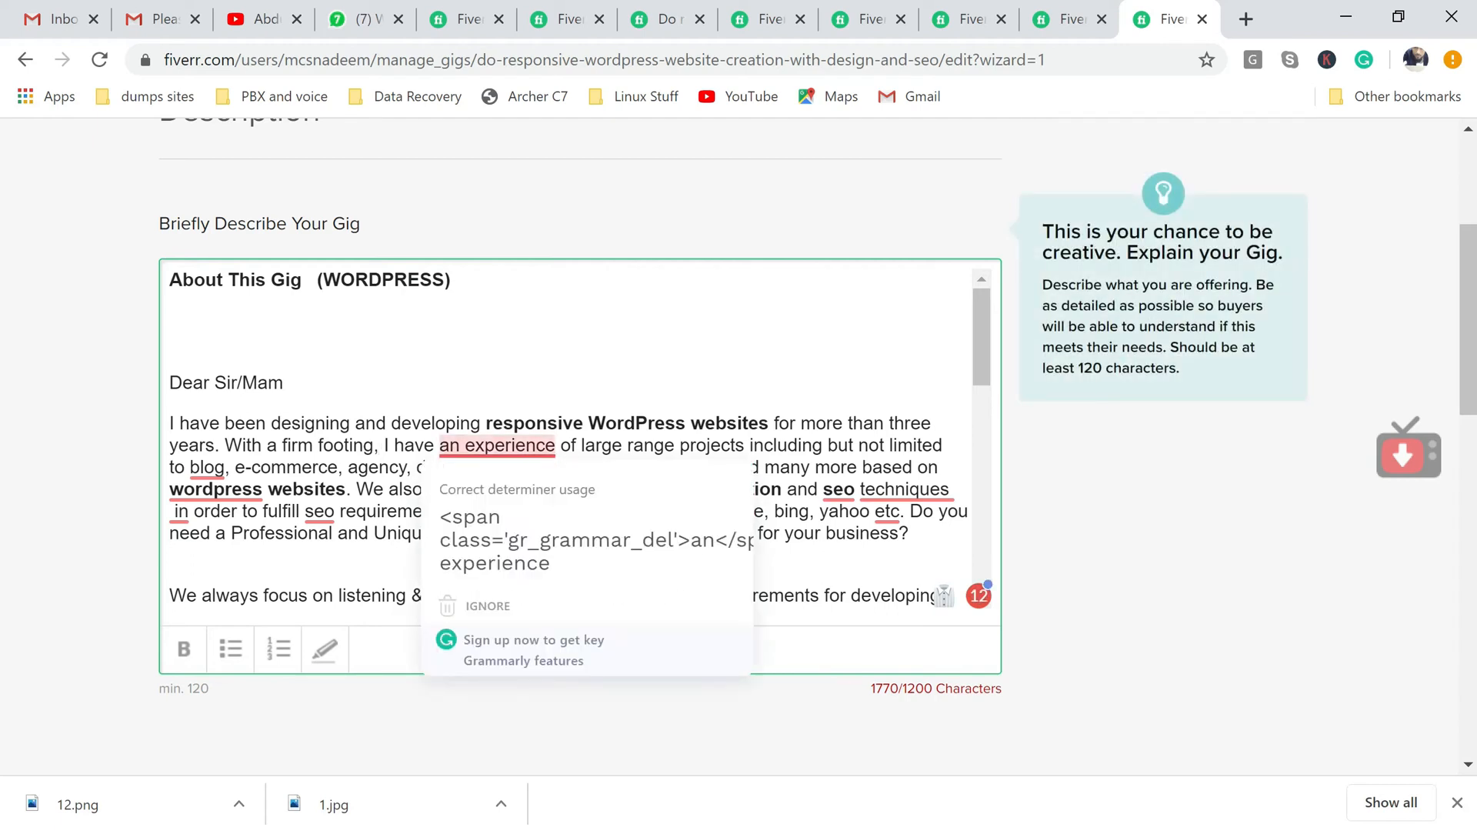
mouse_move(839, 491)
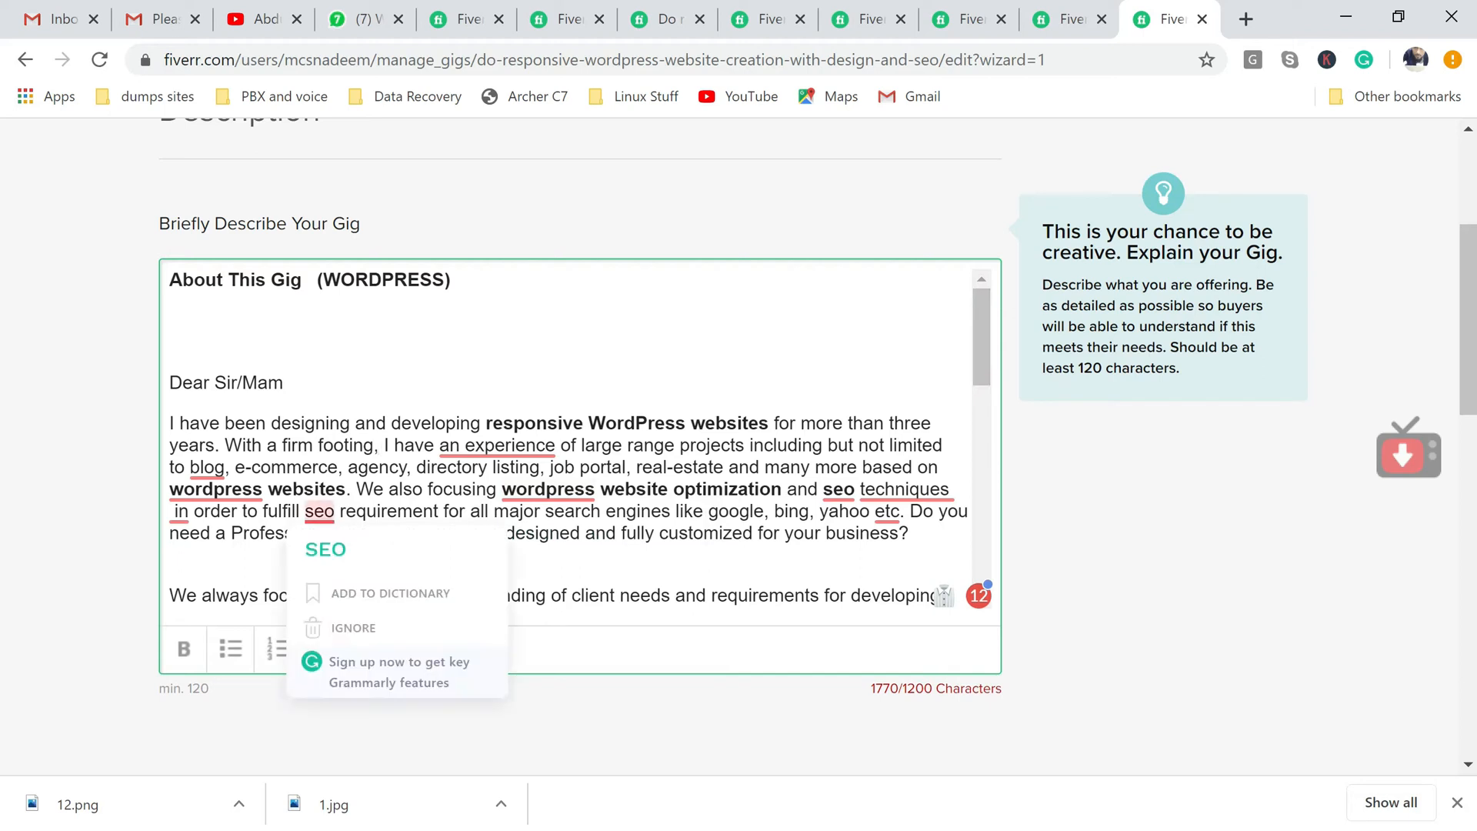
mouse_move(548, 491)
click(552, 531)
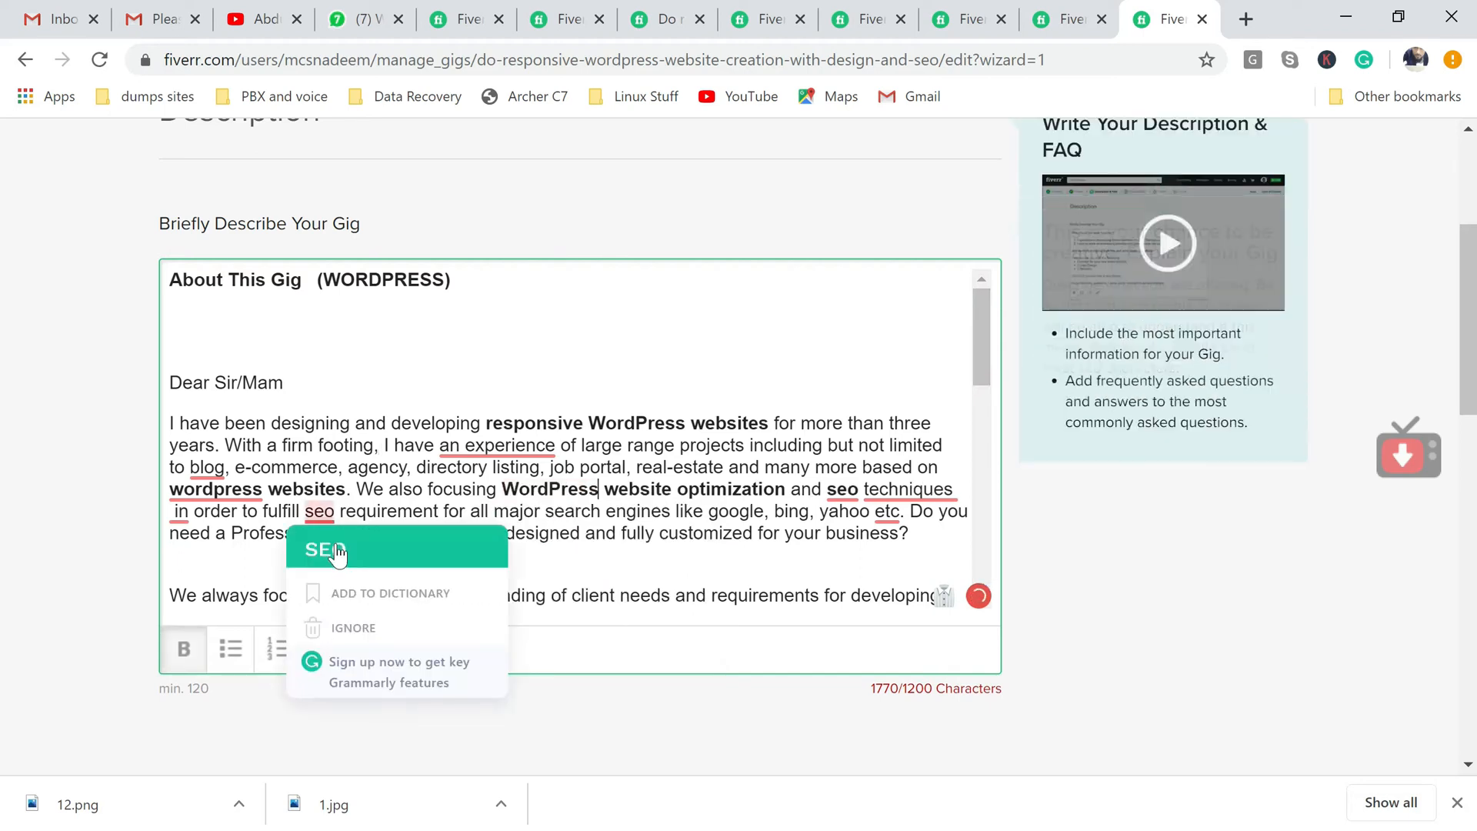
click(326, 549)
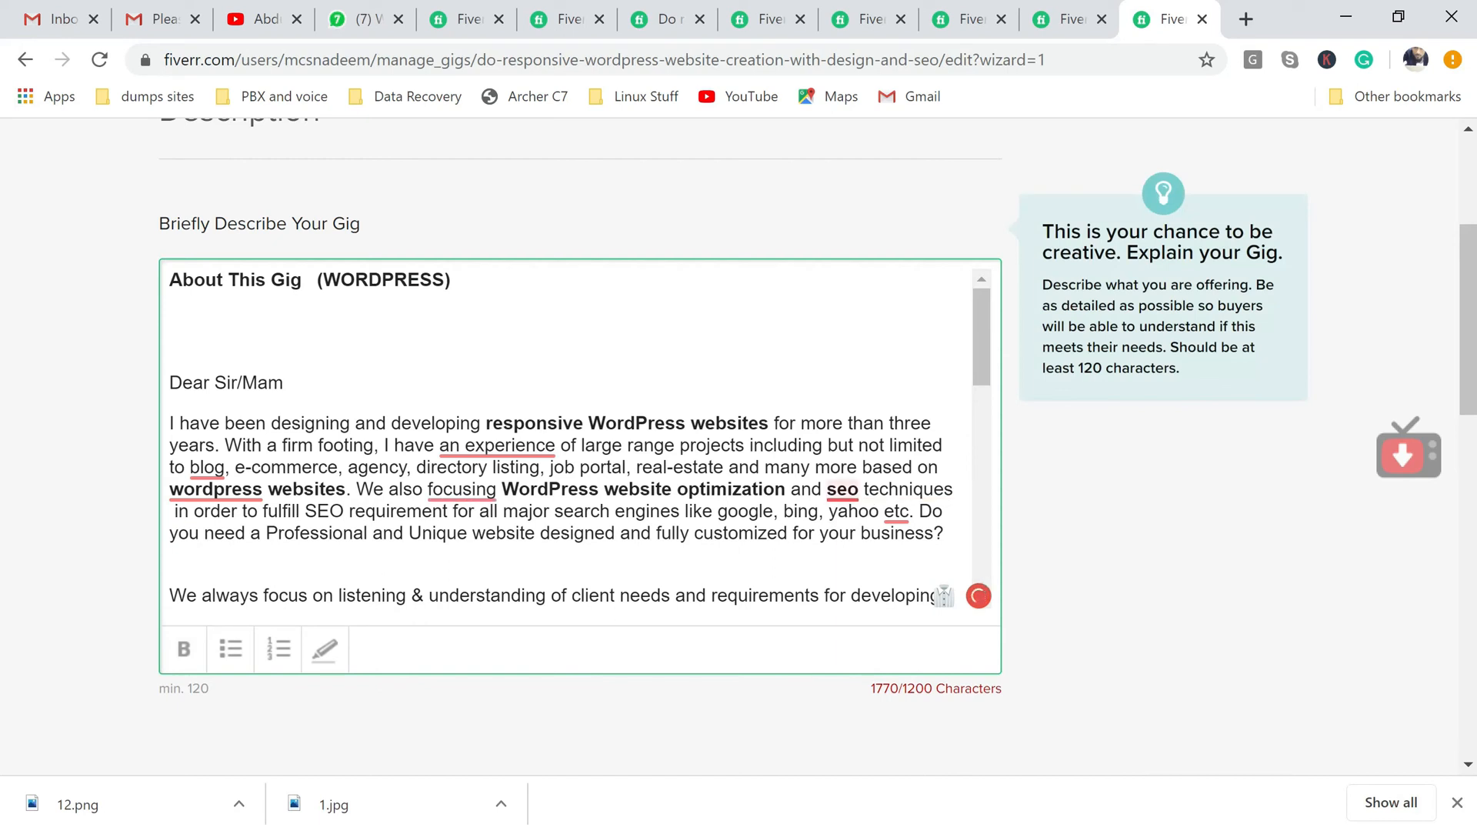
click(848, 528)
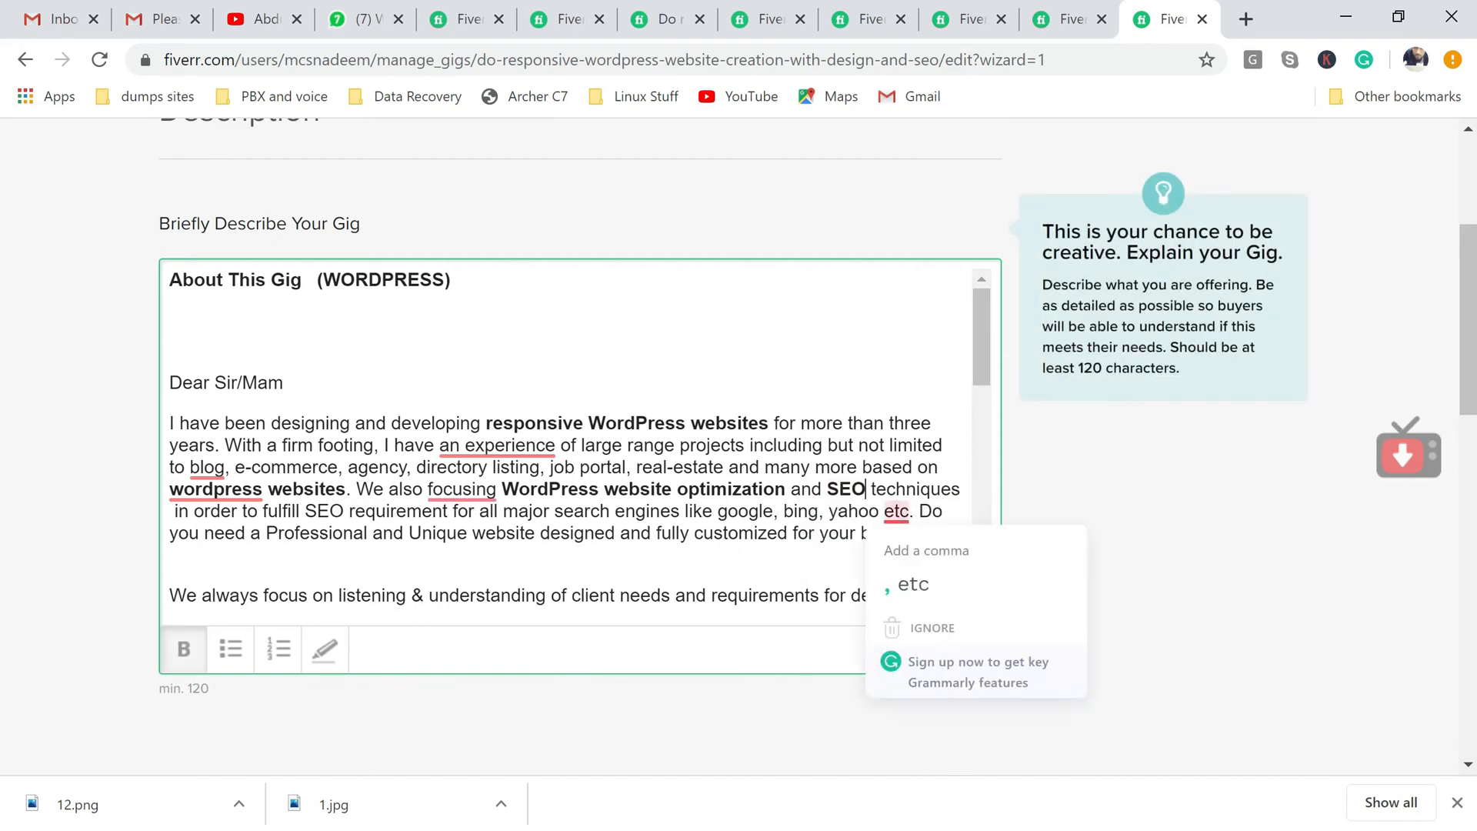
click(912, 585)
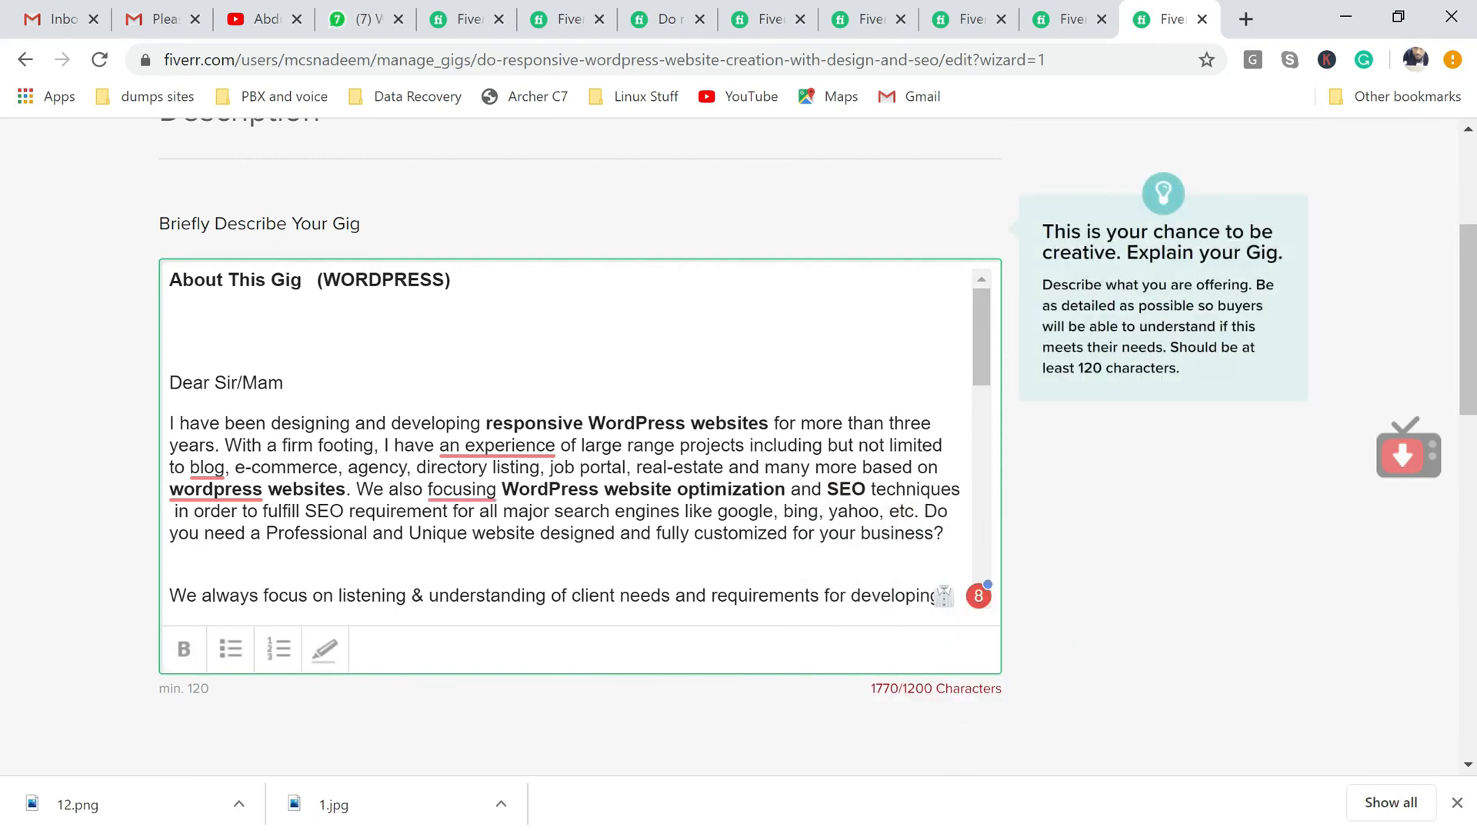
Add the comma after "Service level" and insert "creation" after "responsive WordPress websites" in the introduction.
drag(981, 345, 979, 432)
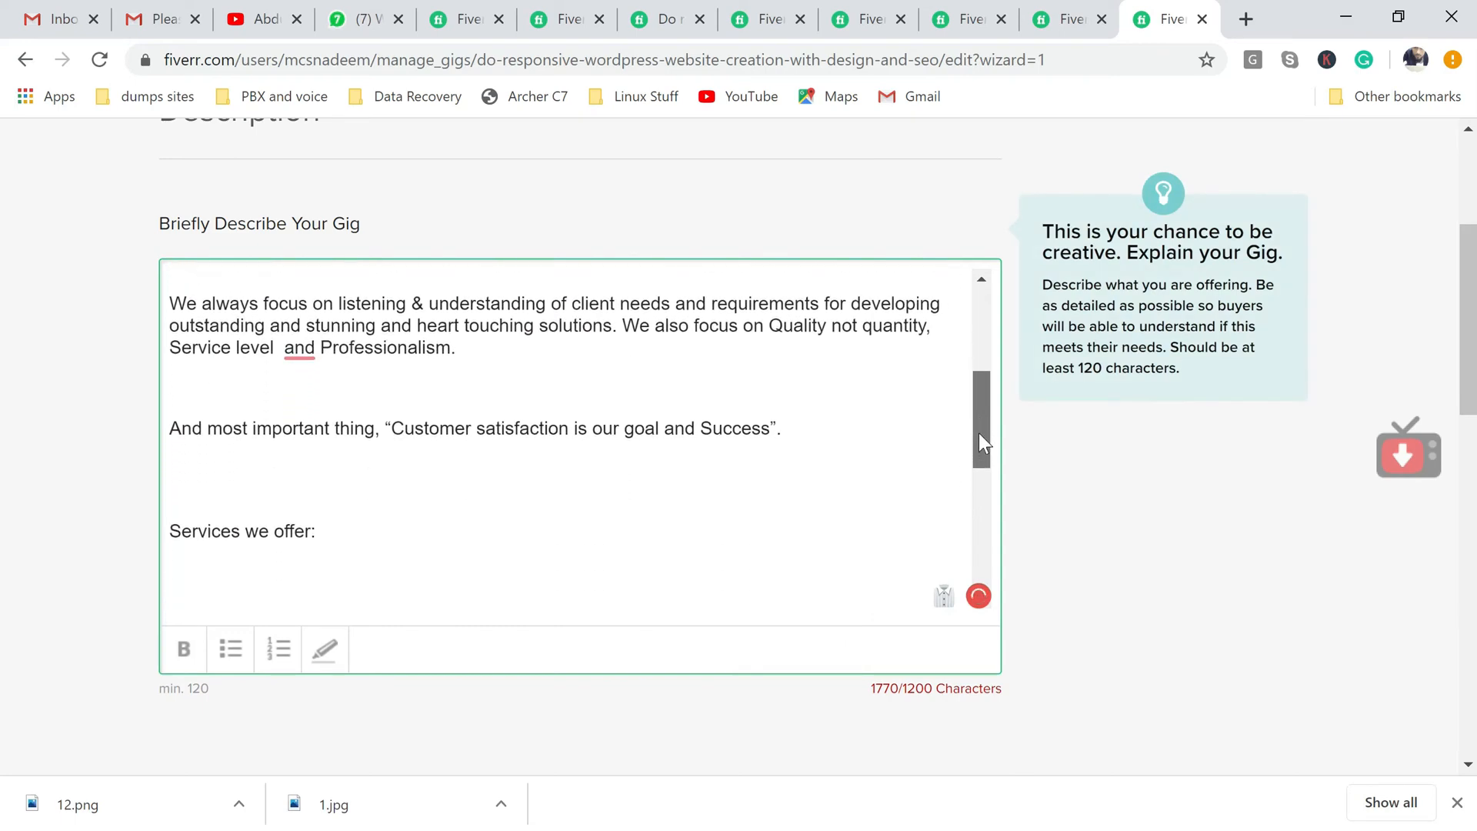
mouse_move(300, 350)
drag(983, 415, 980, 358)
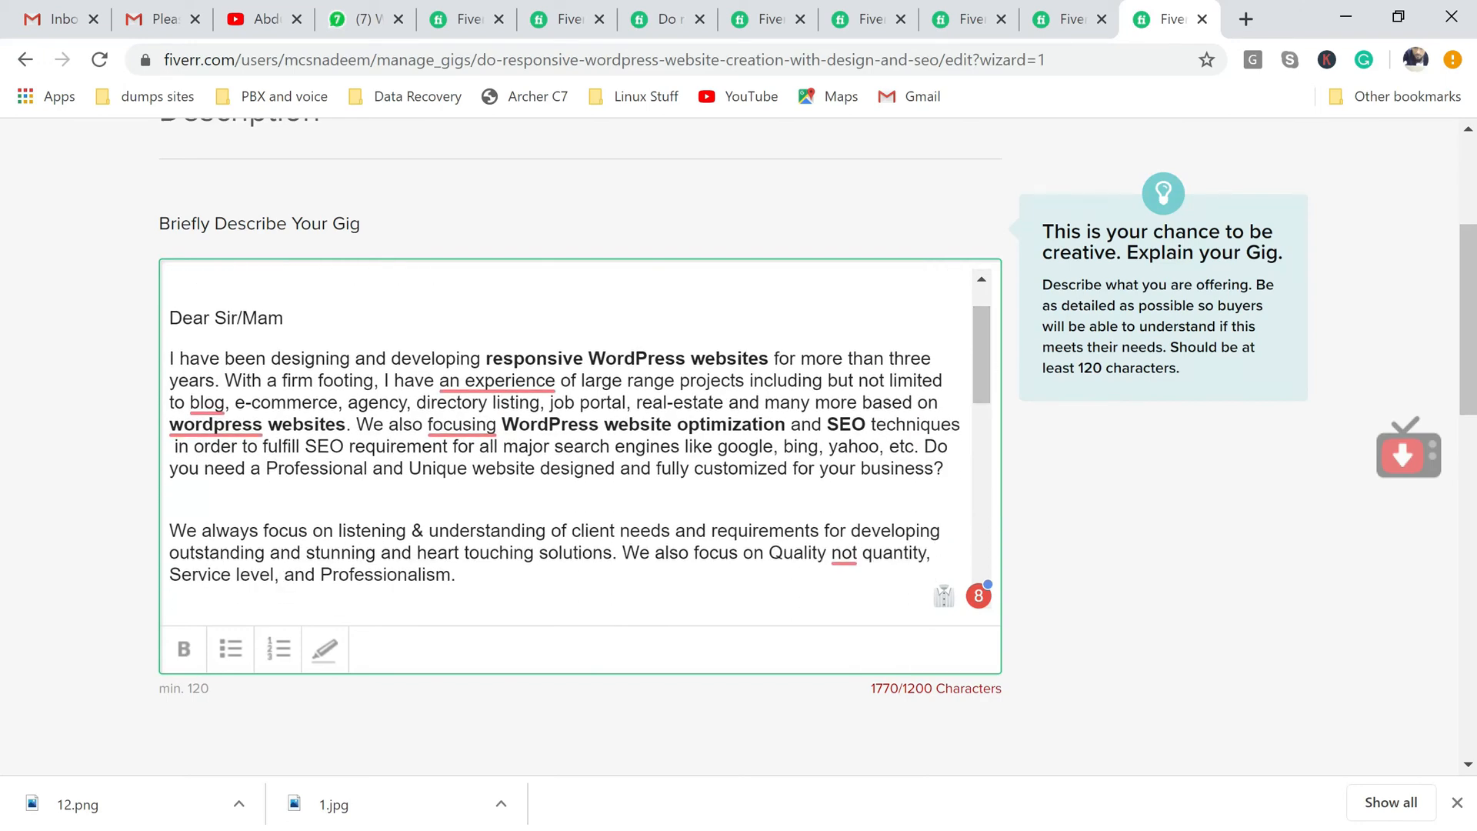
click(769, 358)
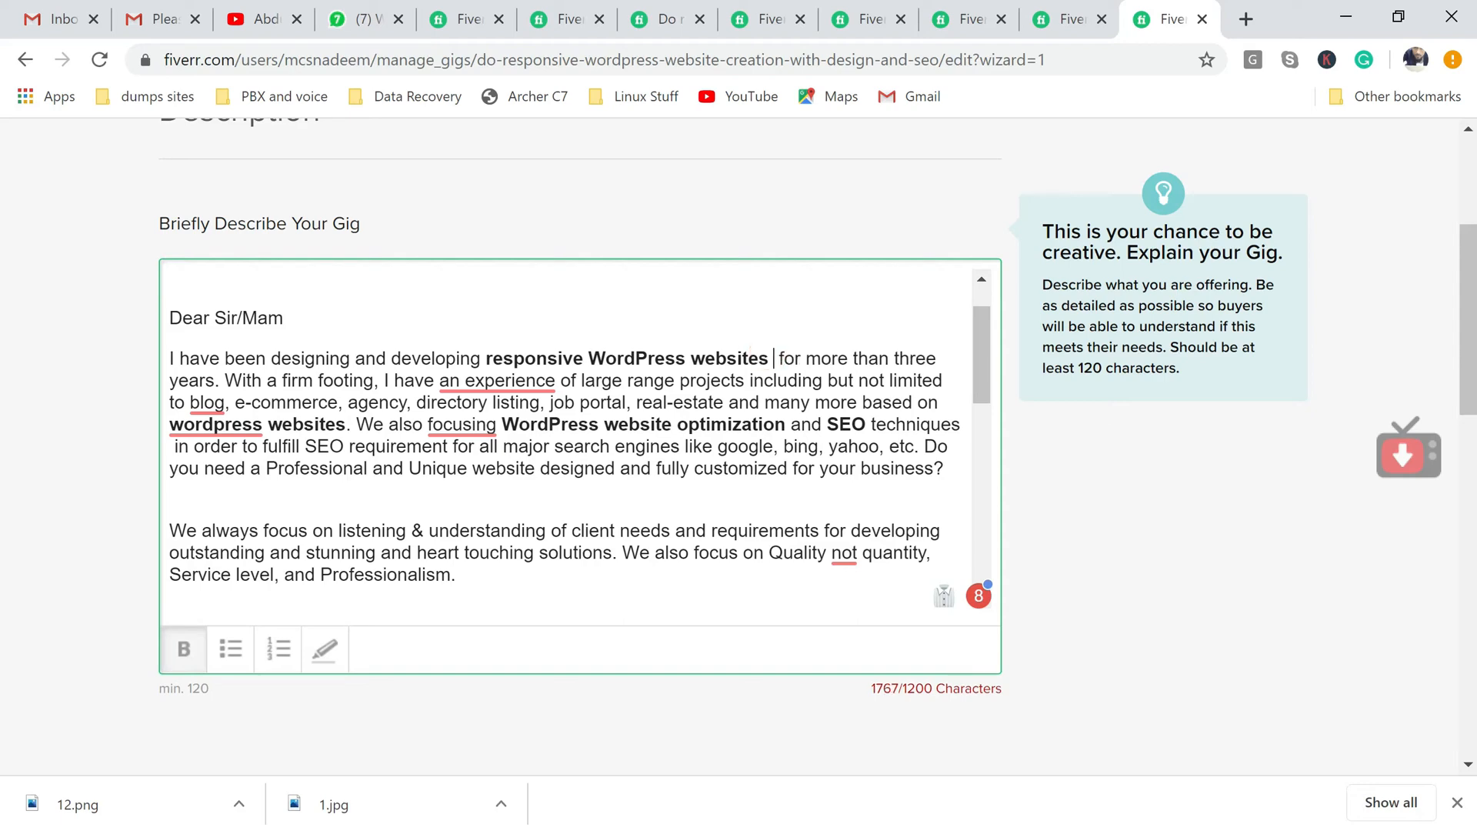
text(creation)
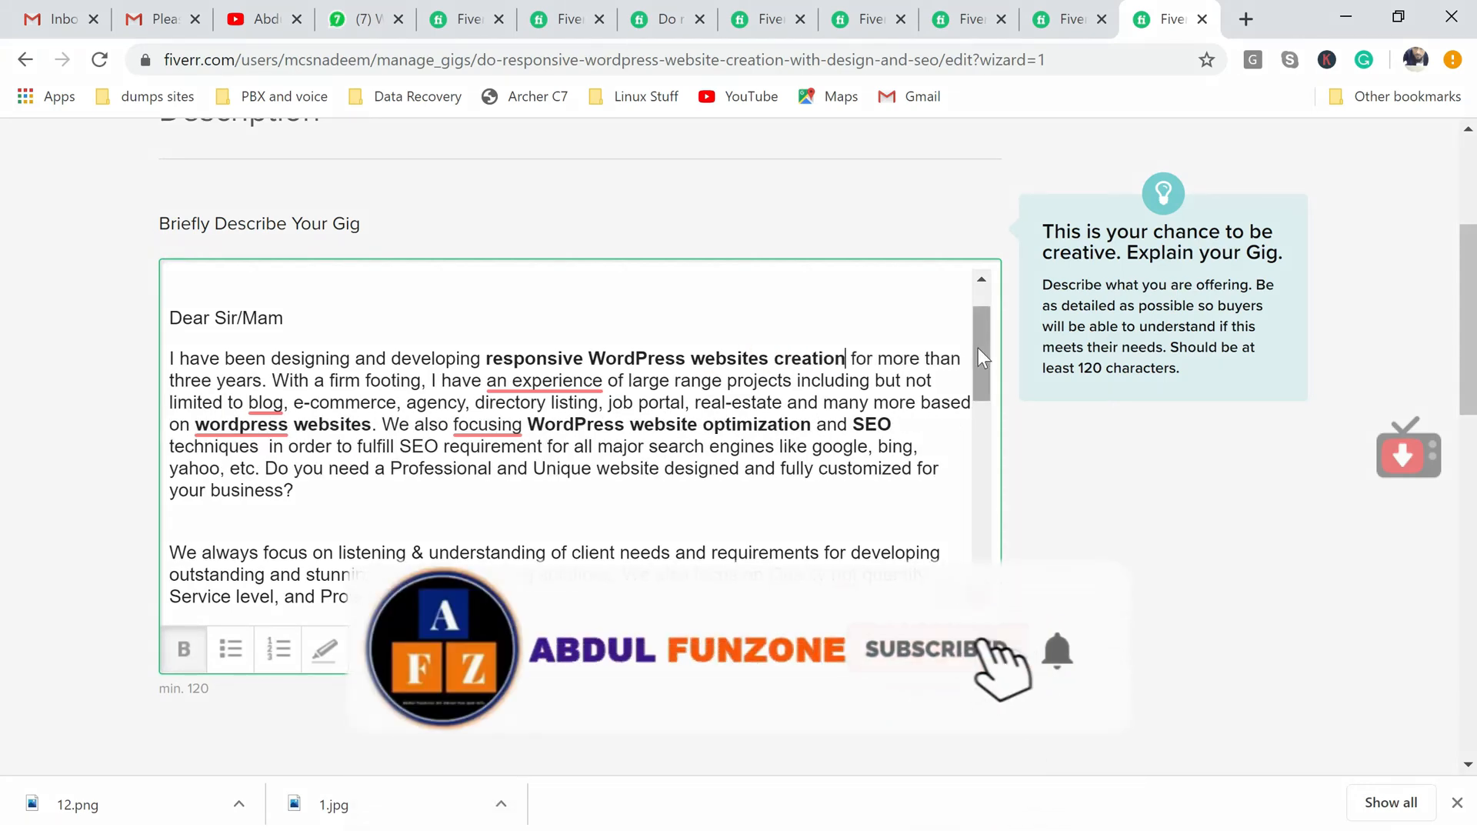
Go to the end of the description and try to save it and continue to the next wizard page.
drag(978, 348, 985, 596)
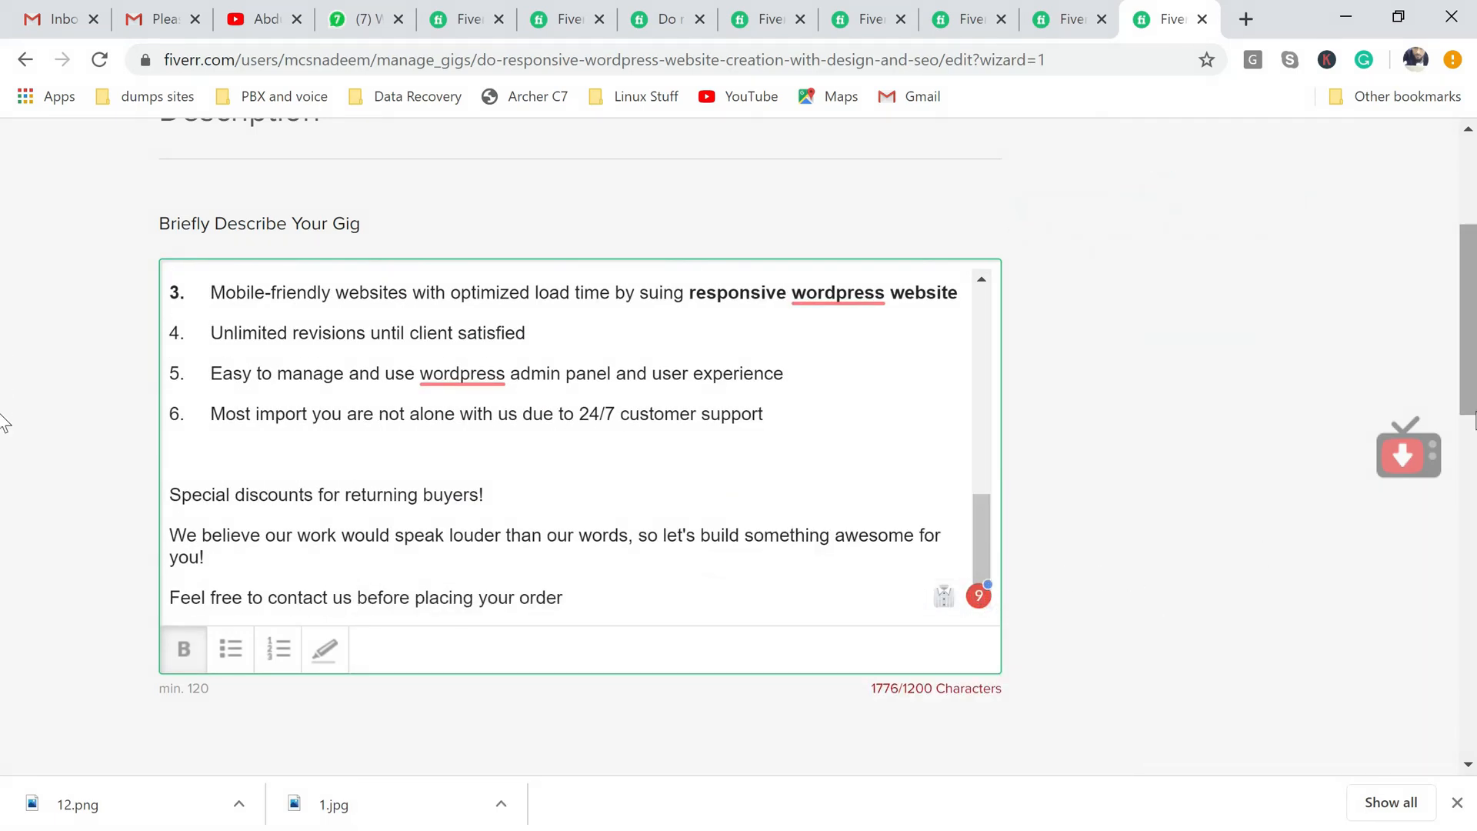
scroll(3, 424, down, 4)
scroll(3, 465, down, 1)
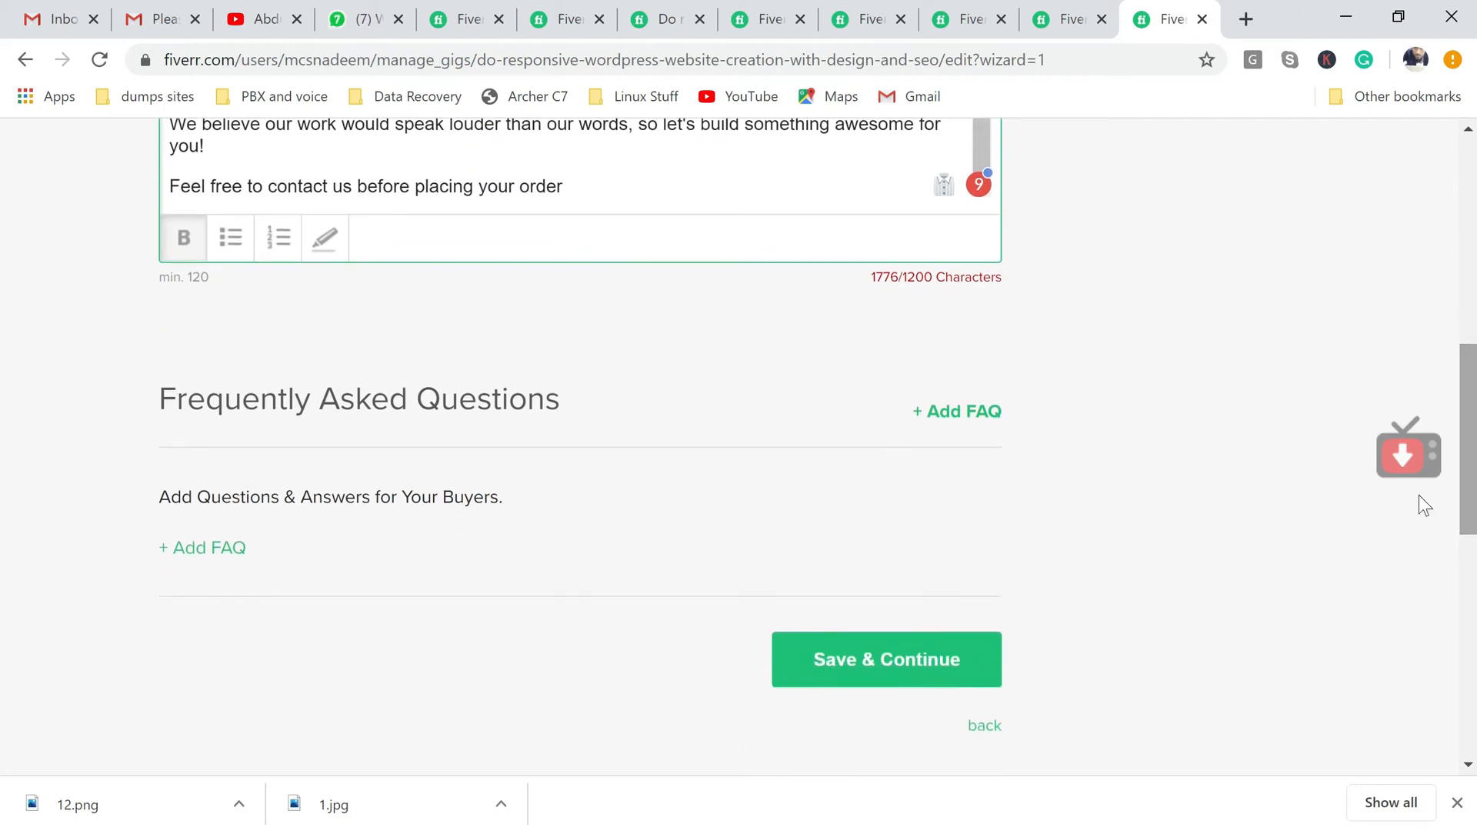
click(920, 662)
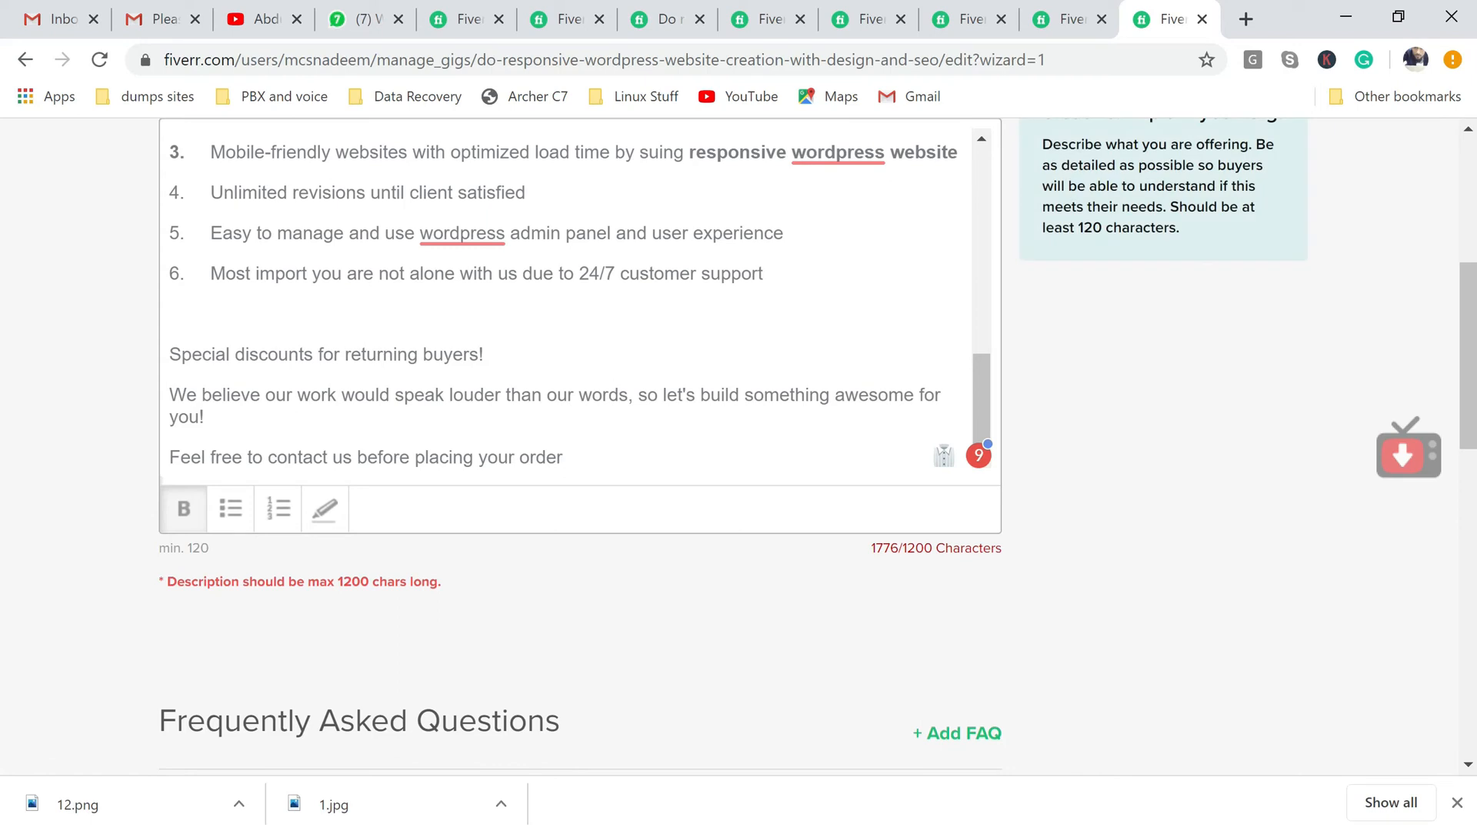
drag(297, 582, 400, 582)
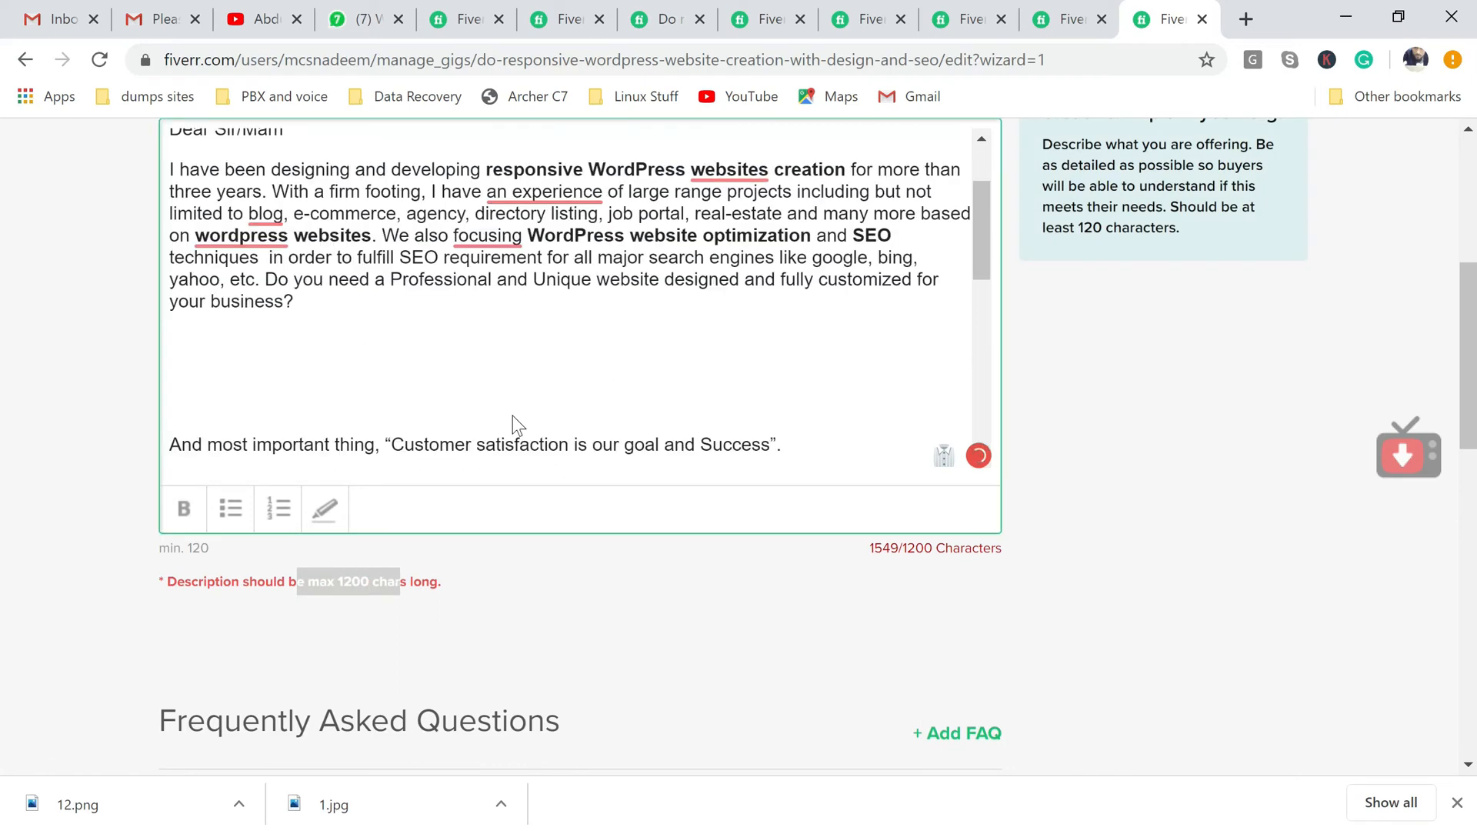
Shorten the description by deleting the "We always focus on listening" paragraph and the surplus blank lines before "And most important thing".
key(Return)
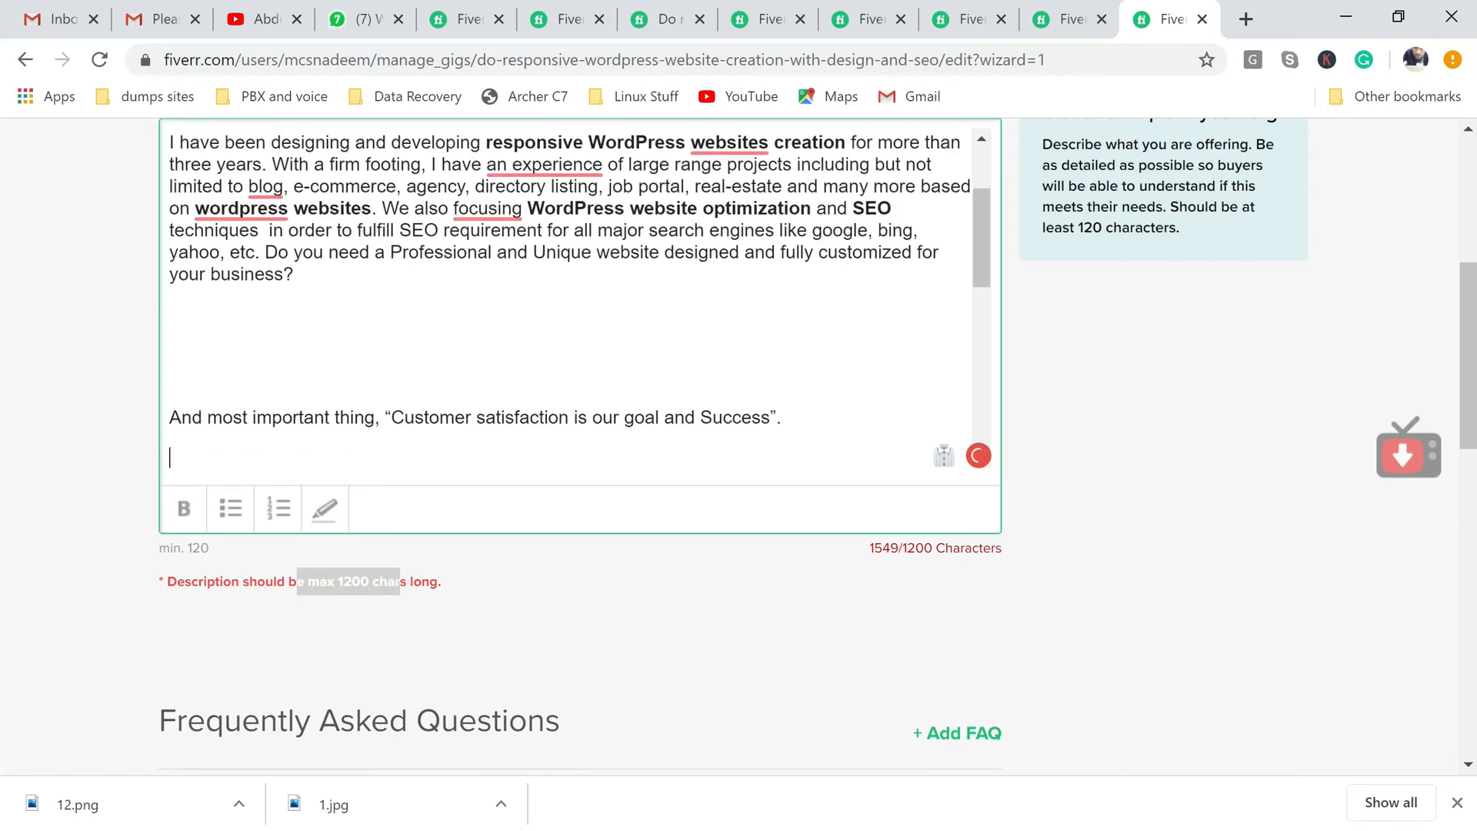
key(BackSpace)
key(BackSpace)
key(BackSpace)
key(BackSpace)
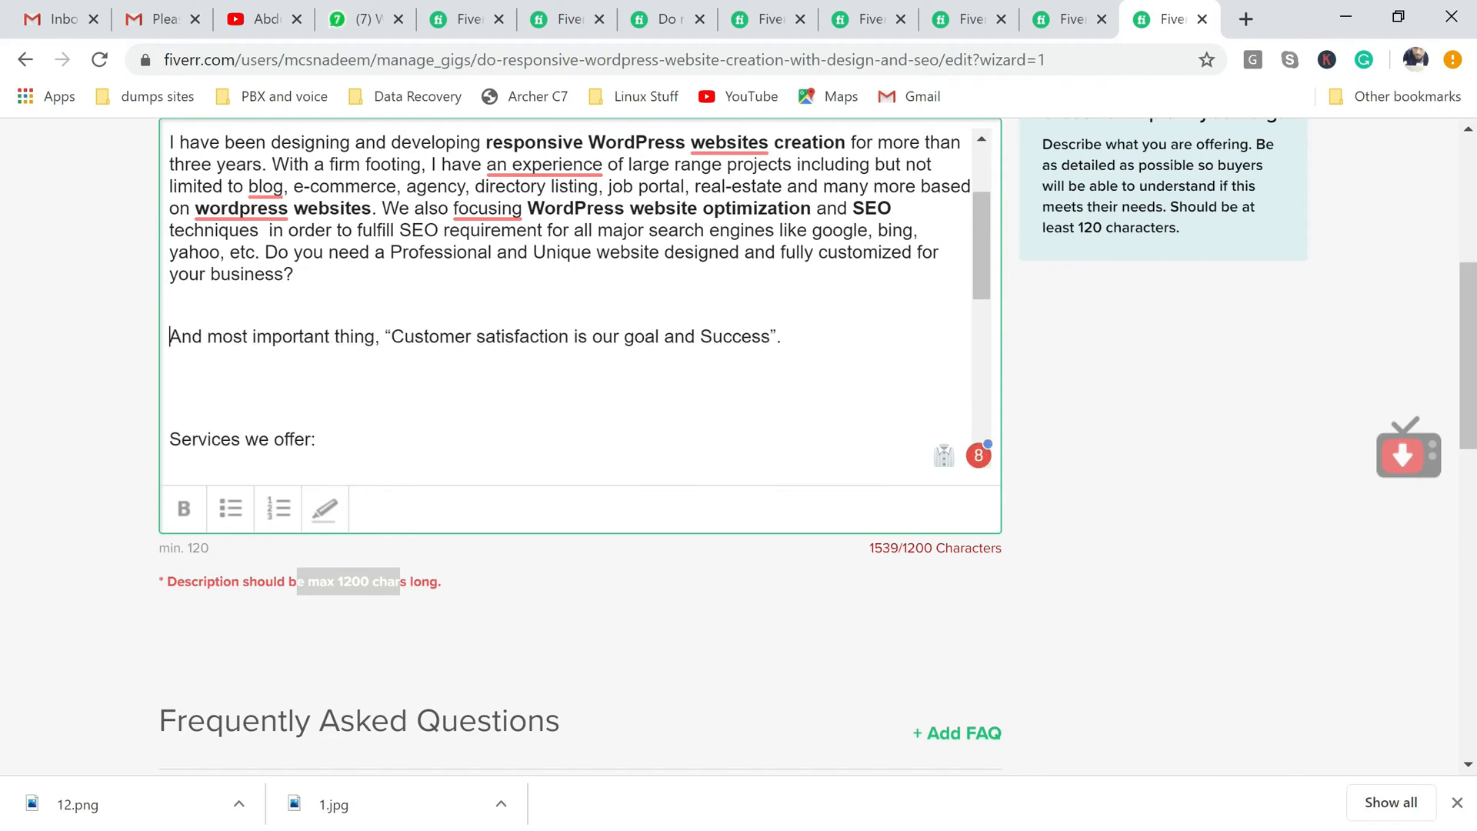
Delete the blank lines between the customer satisfaction sentence and "Services we offer:".
drag(985, 257, 986, 315)
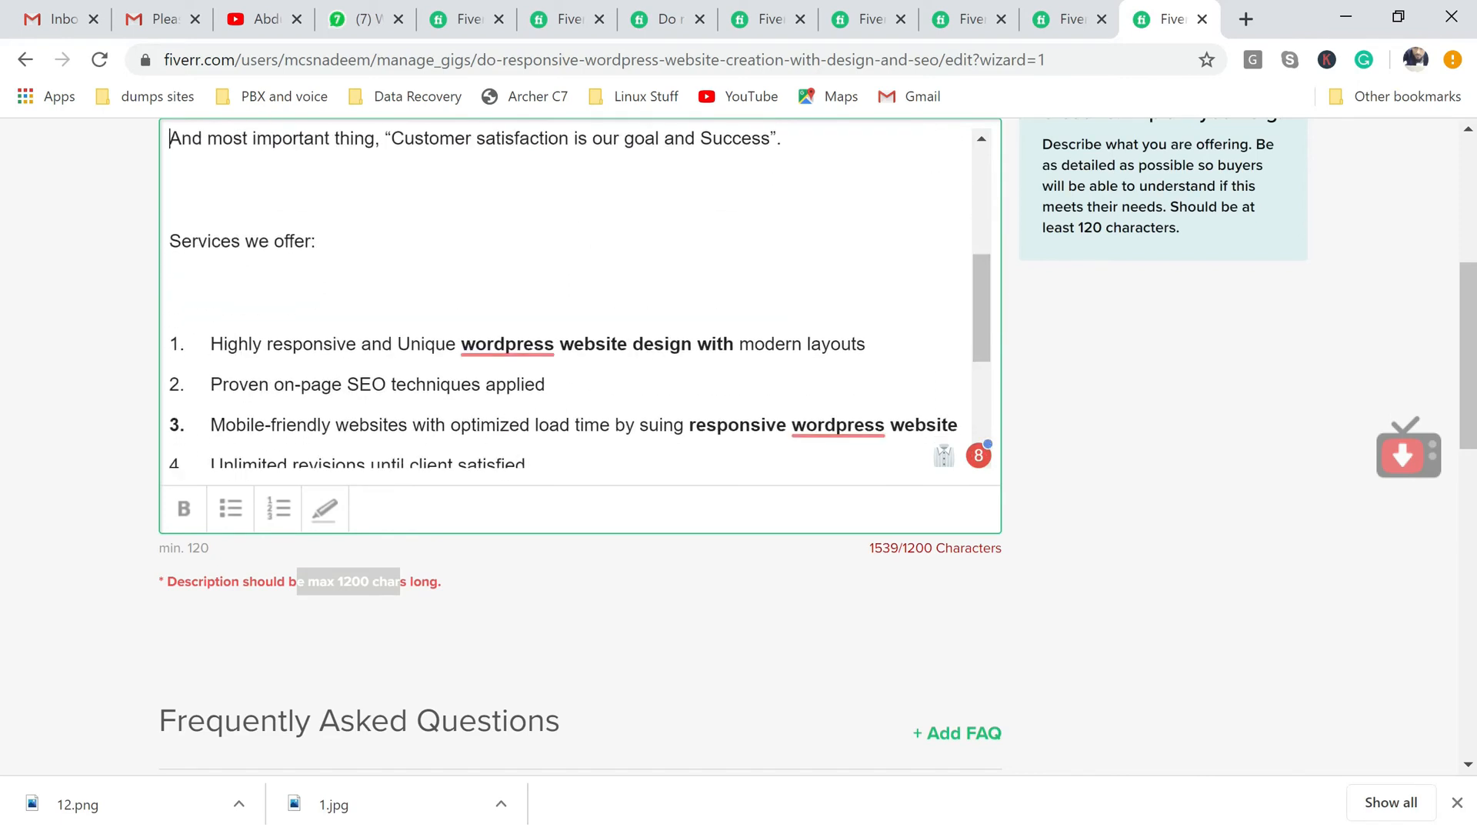
key(BackSpace)
key(BackSpace)
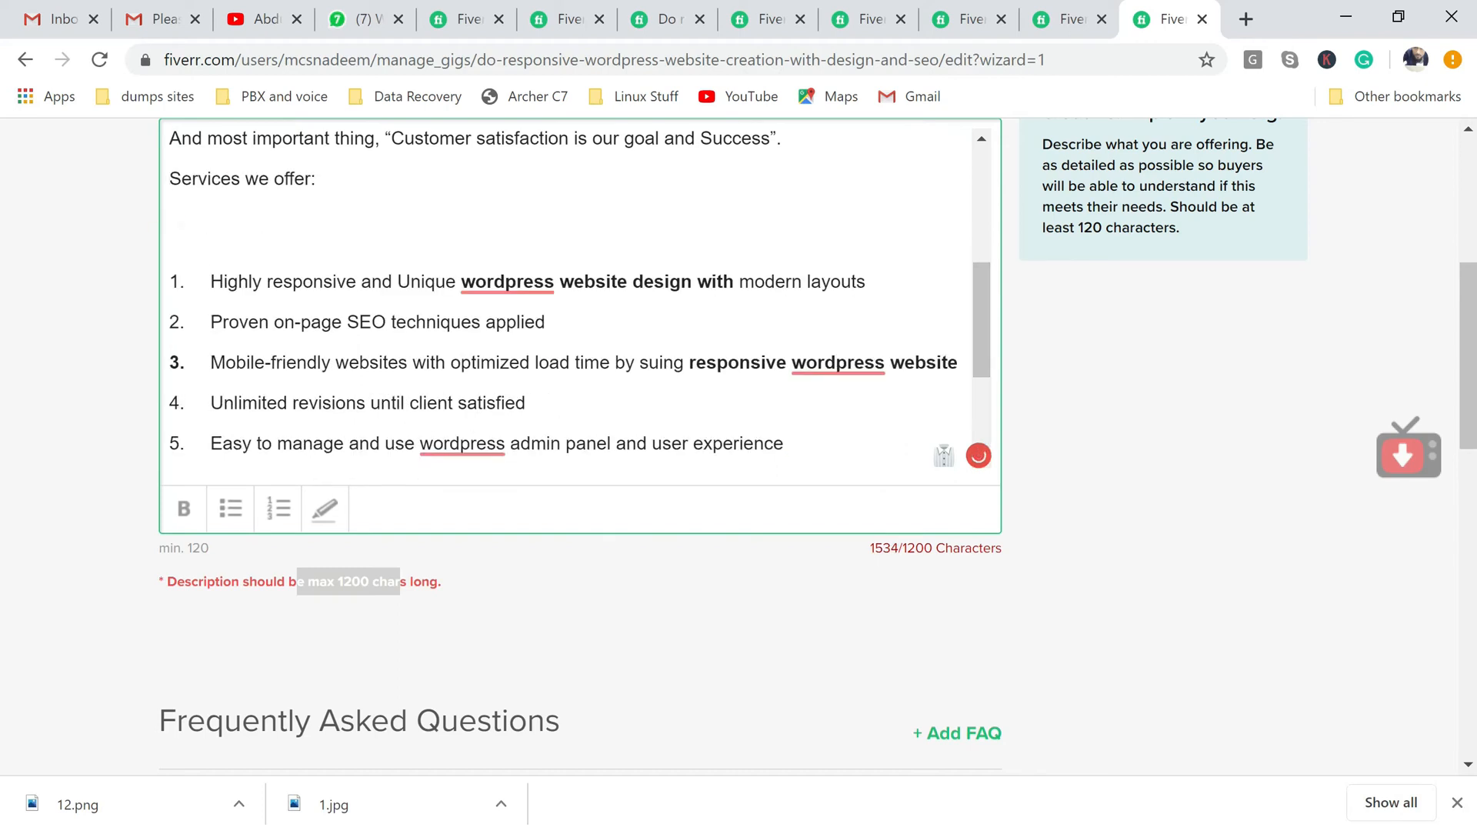
Delete the "We believe our work would speak louder than our words" sentence near the end of the description.
key(Down)
key(Down)
key(Down)
key(Down)
key(Down)
key(Down)
key(Down)
key(Down)
key(Down)
key(Down)
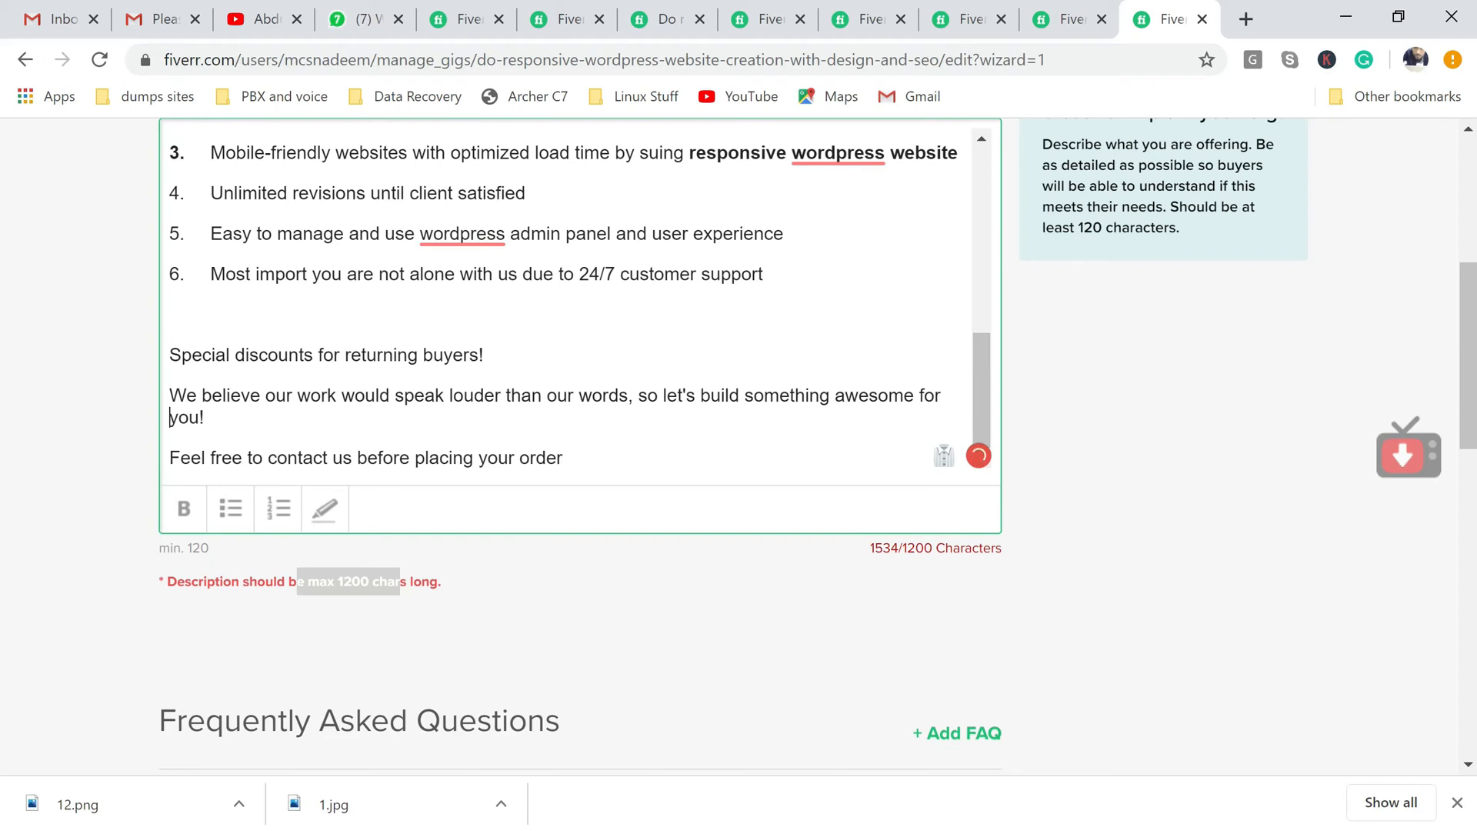
key(Up)
key(Up)
key(shift+End)
key(BackSpace)
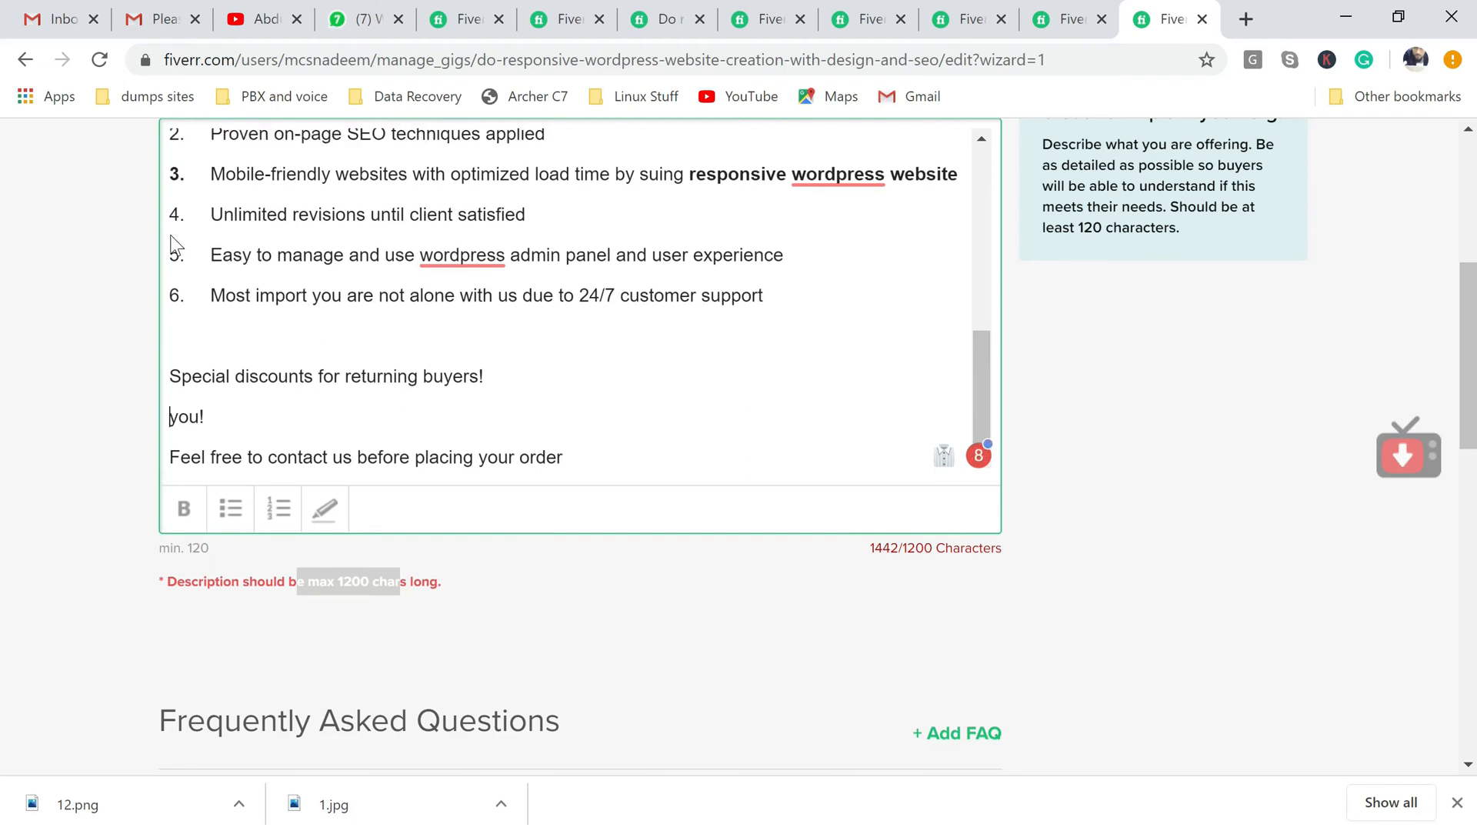
key(shift+End)
key(BackSpace)
key(BackSpace)
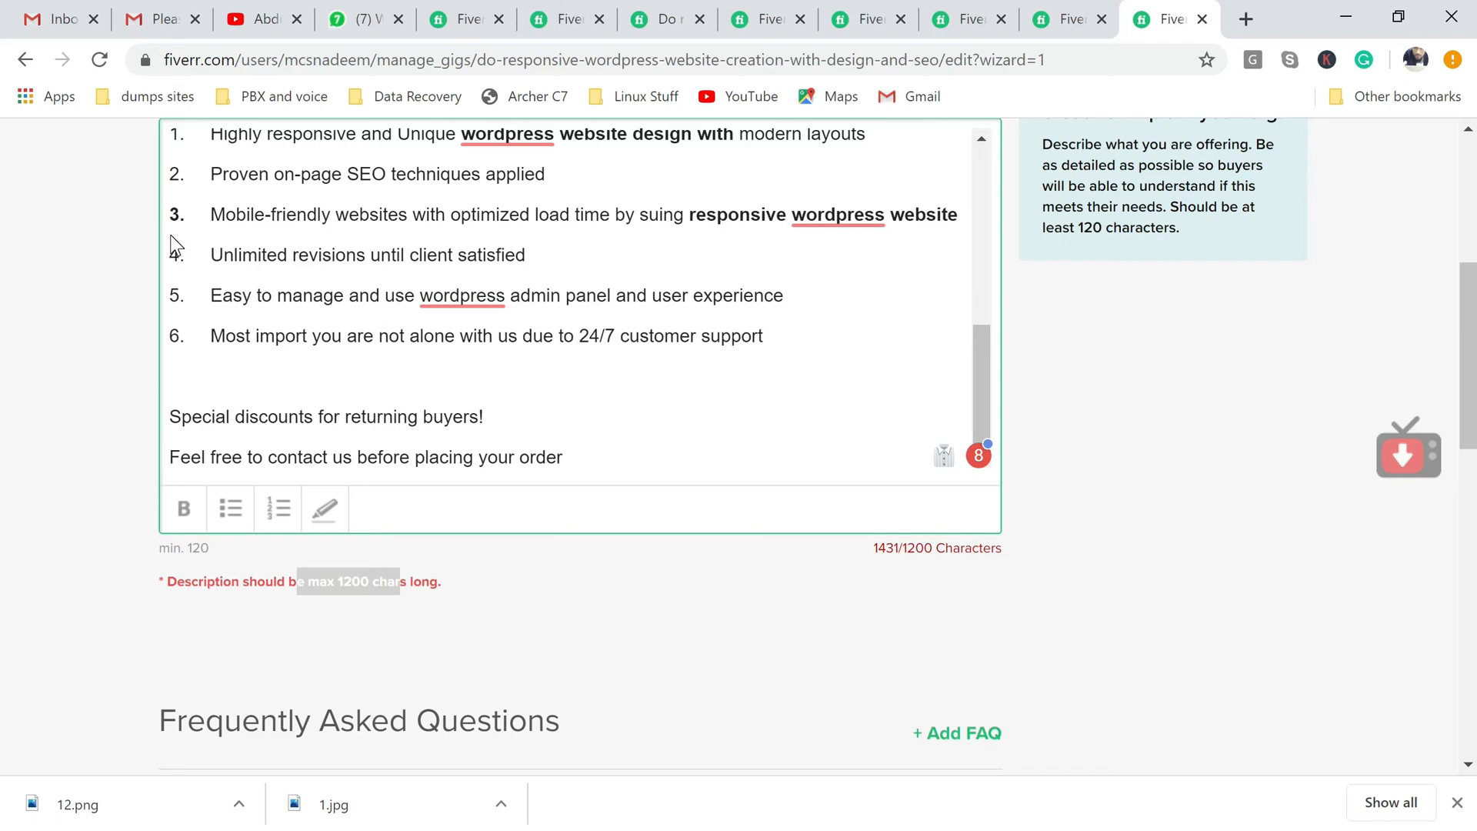
Delete the closing lines "Special discounts for returning buyers!" and "Feel free to contact us before placing your order".
key(shift+Right)
key(shift+Right)
key(shift+Right)
key(shift+Right)
key(shift+Right)
key(shift+Right)
key(shift+Right)
key(shift+Right)
key(shift+Right)
key(shift+Right)
key(shift+Right)
key(shift+Right)
key(shift+Right)
key(shift+Right)
key(shift+Right)
key(shift+Right)
key(shift+Right)
key(shift+Right)
key(shift+Right)
key(shift+Right)
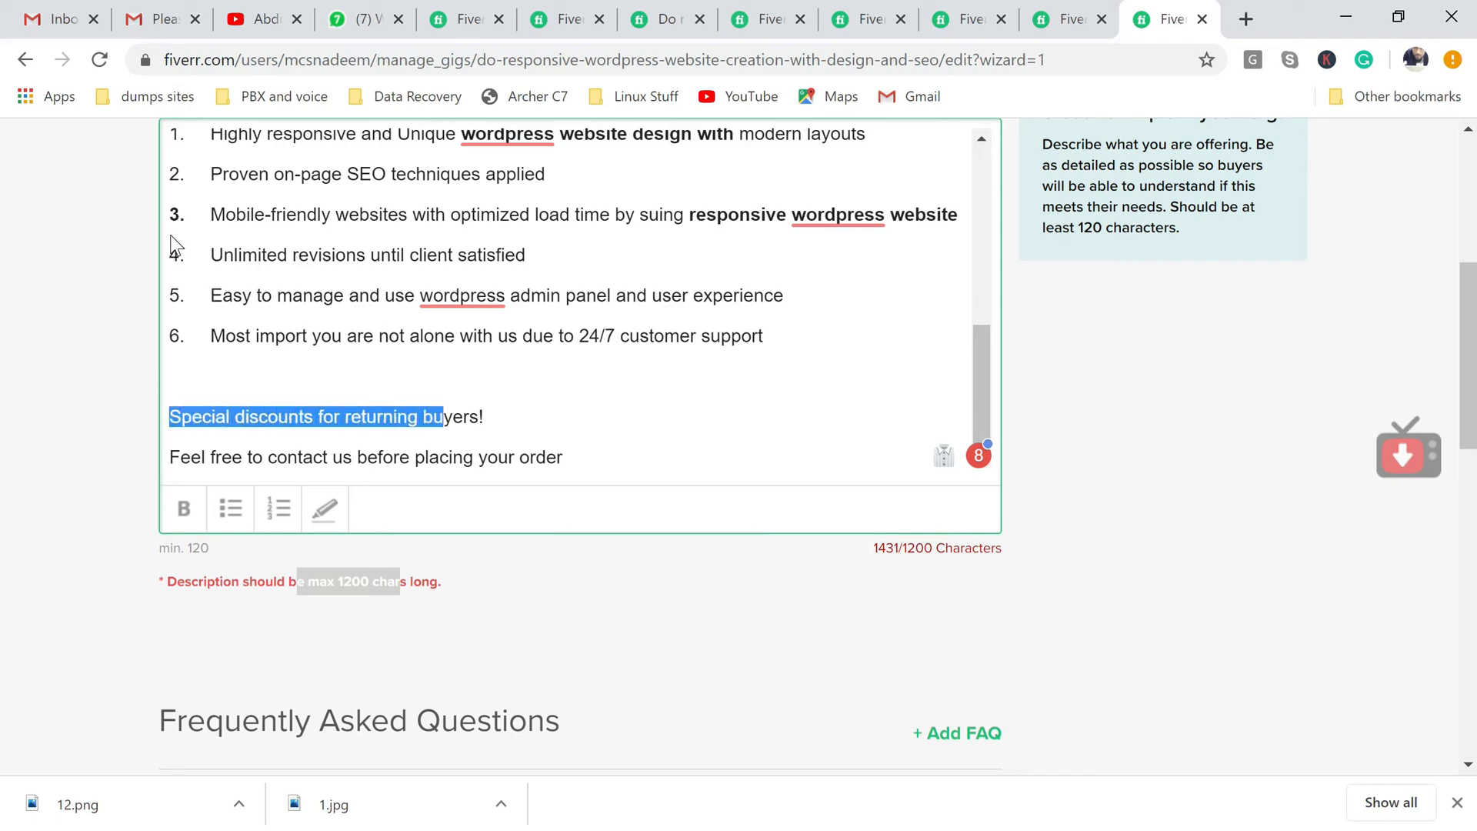
key(shift+Left)
key(shift+Left)
key(shift+Left)
key(shift+Left)
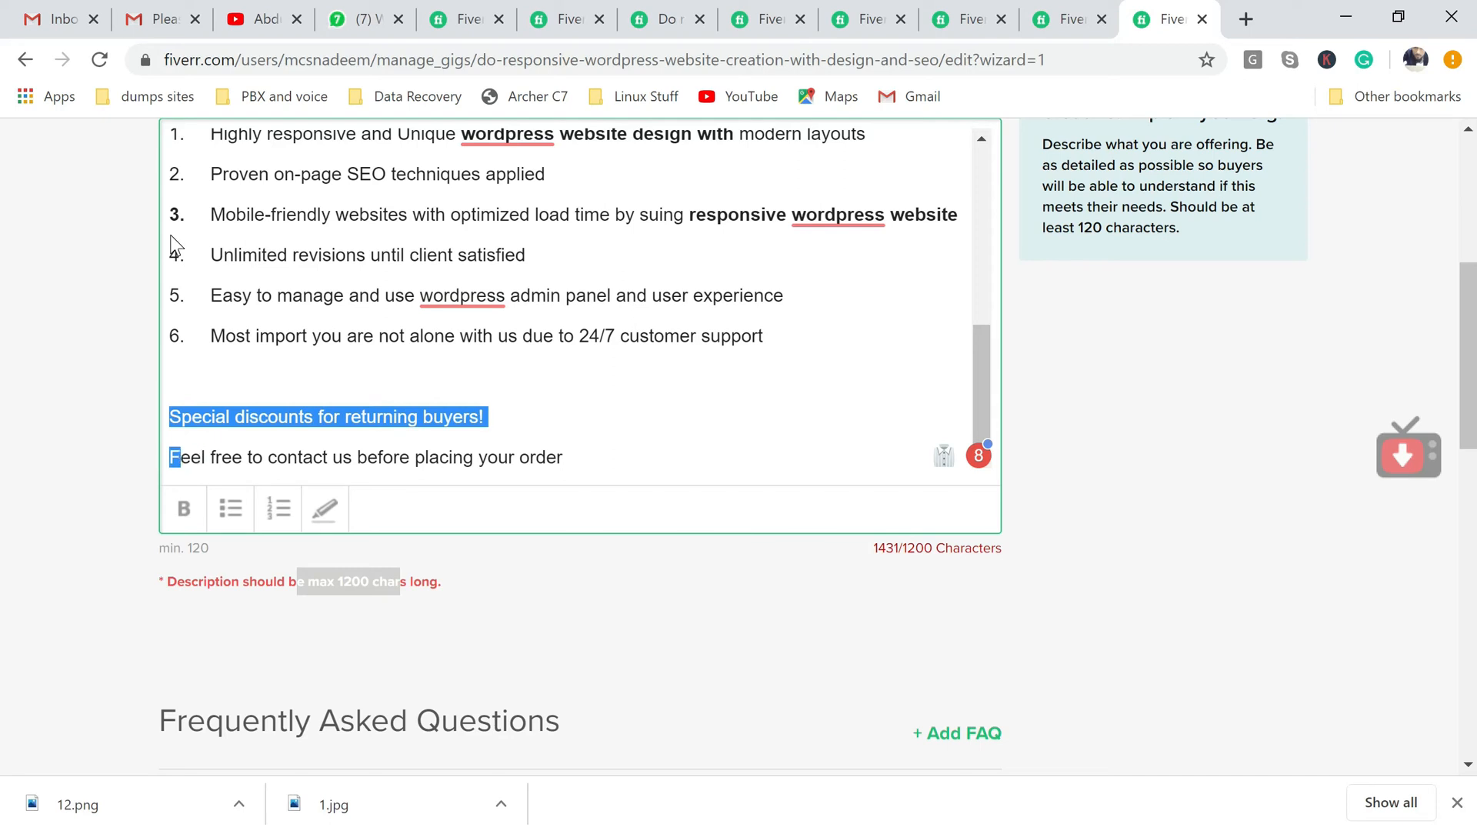
key(shift+End)
key(BackSpace)
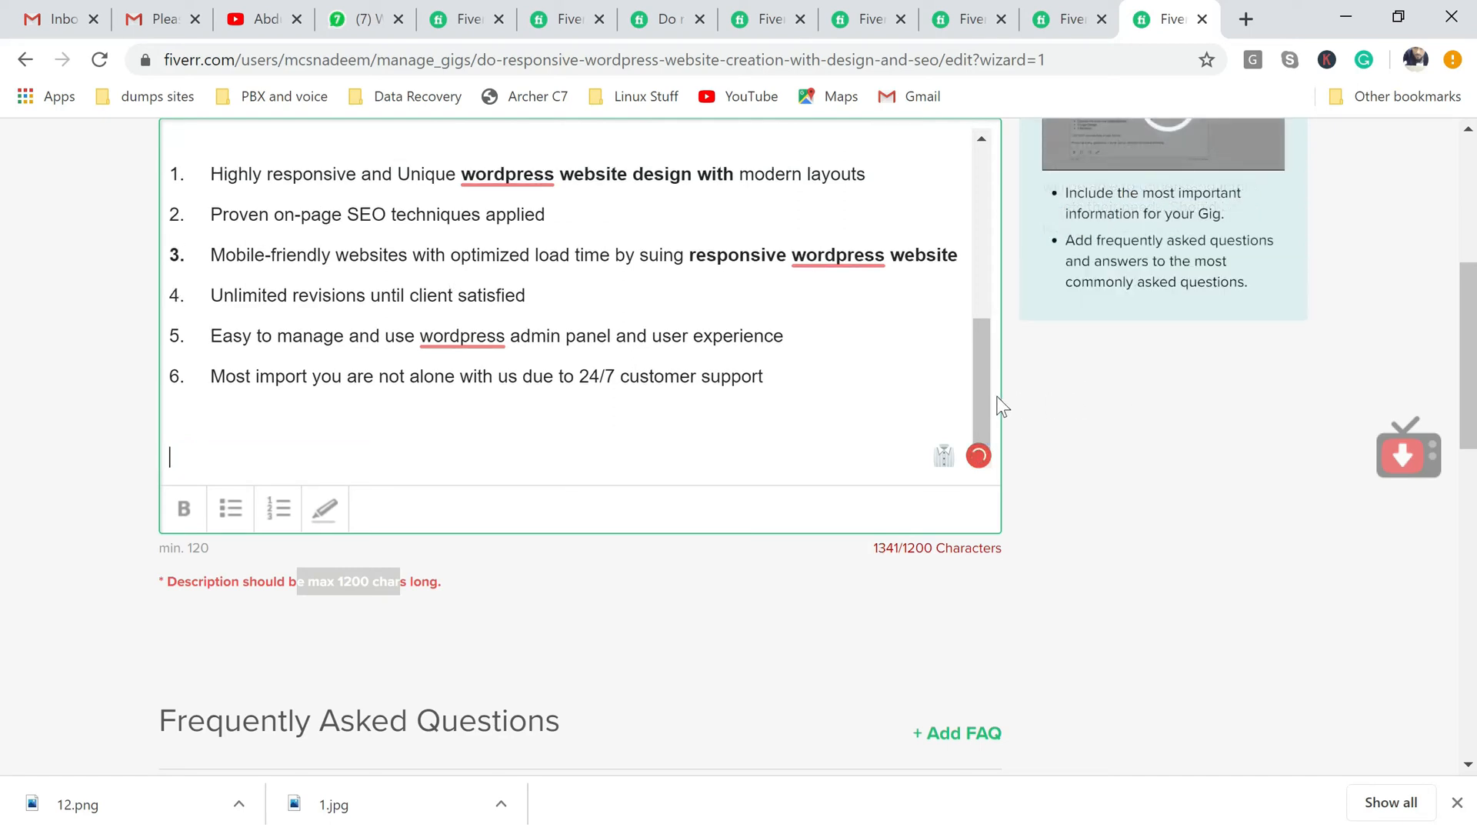
Remove the blank lines between "Services we offer:" and the first item of the numbered list.
drag(976, 389, 988, 231)
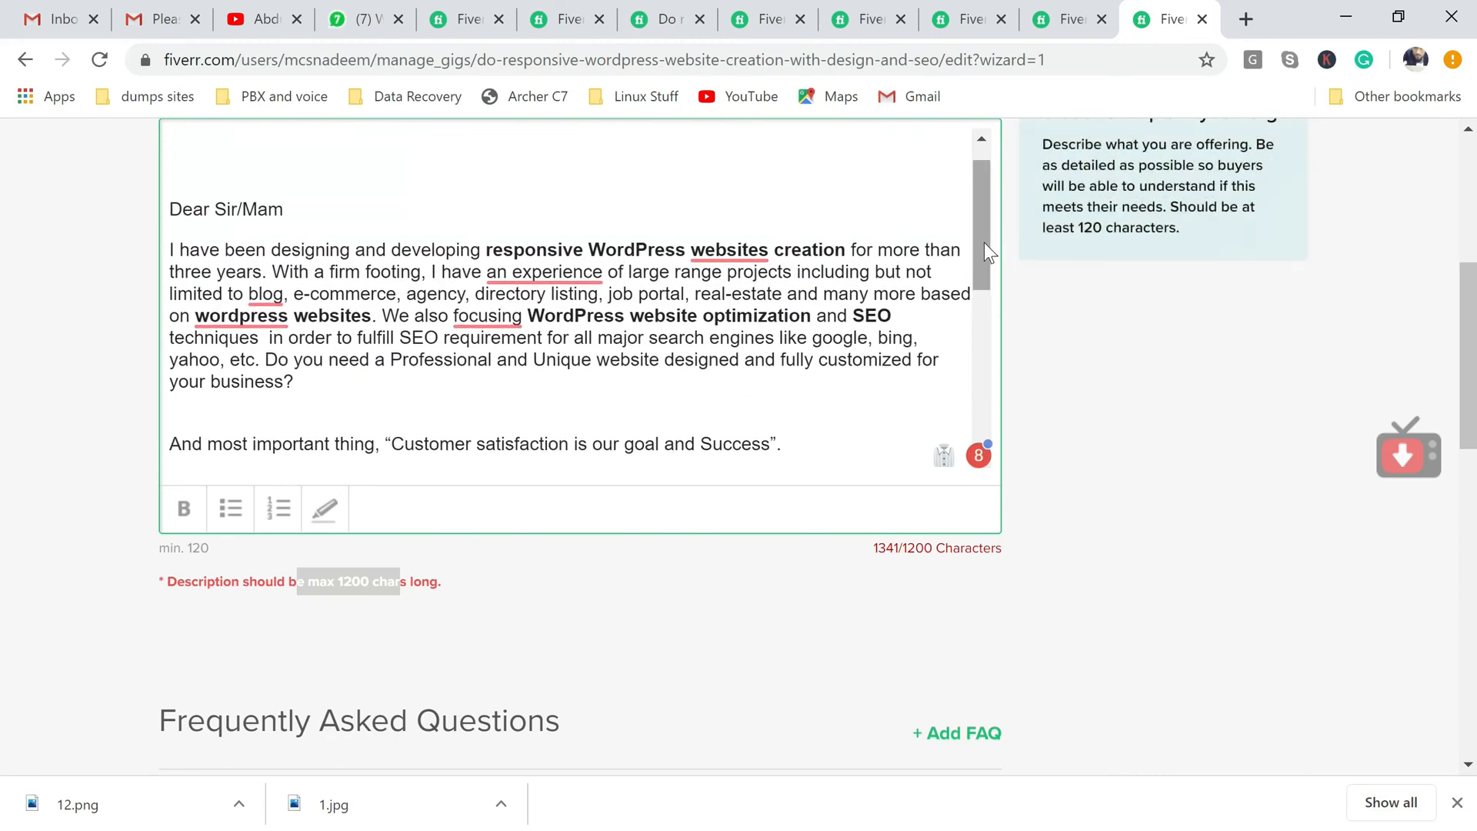
drag(985, 242, 999, 333)
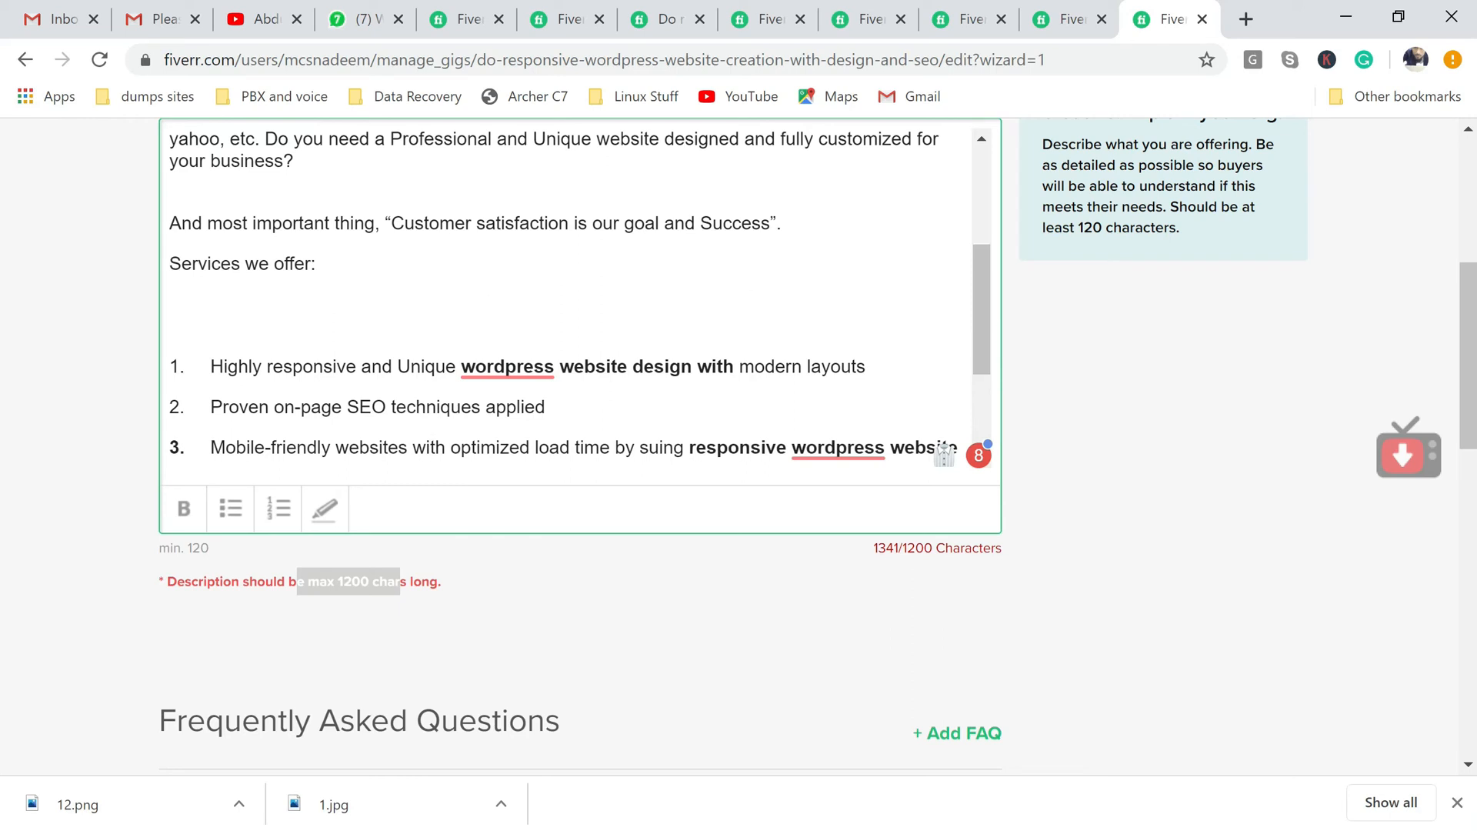
click(166, 328)
key(Delete)
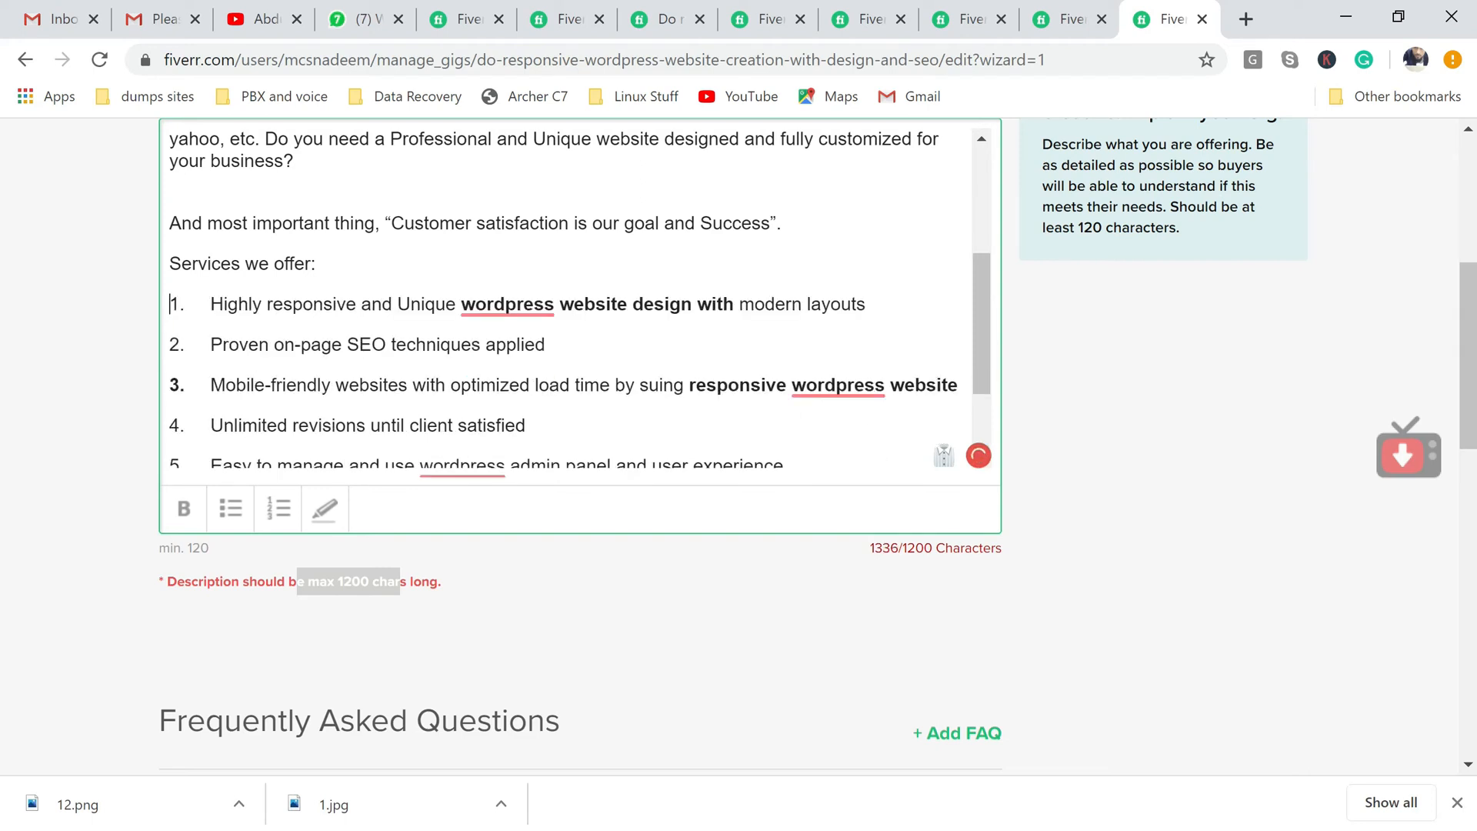
Delete the "And most important thing" customer satisfaction sentence along with the blank lines above "Services we offer:".
drag(169, 223, 781, 223)
key(Delete)
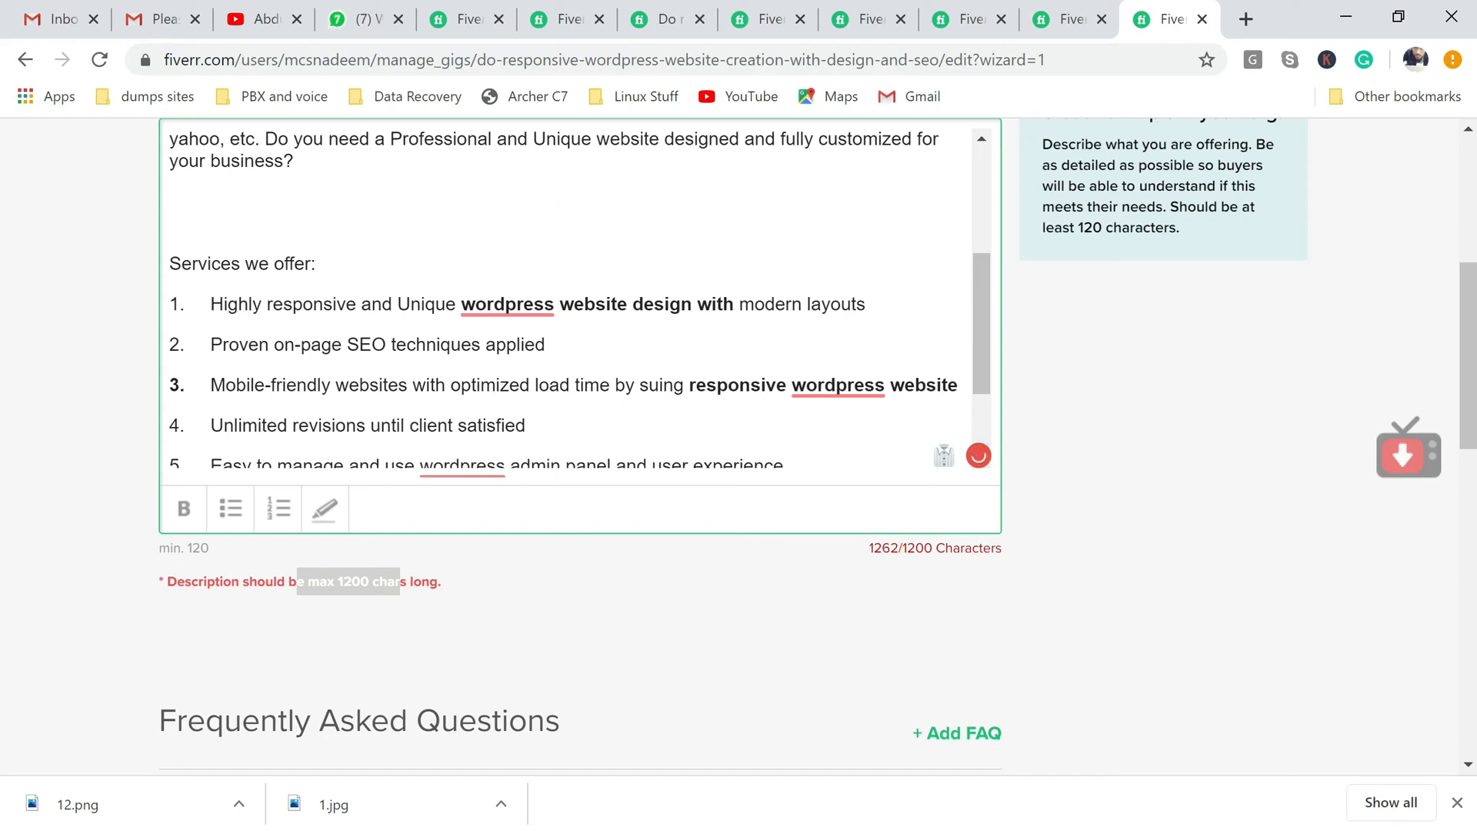
key(BackSpace)
key(BackSpace)
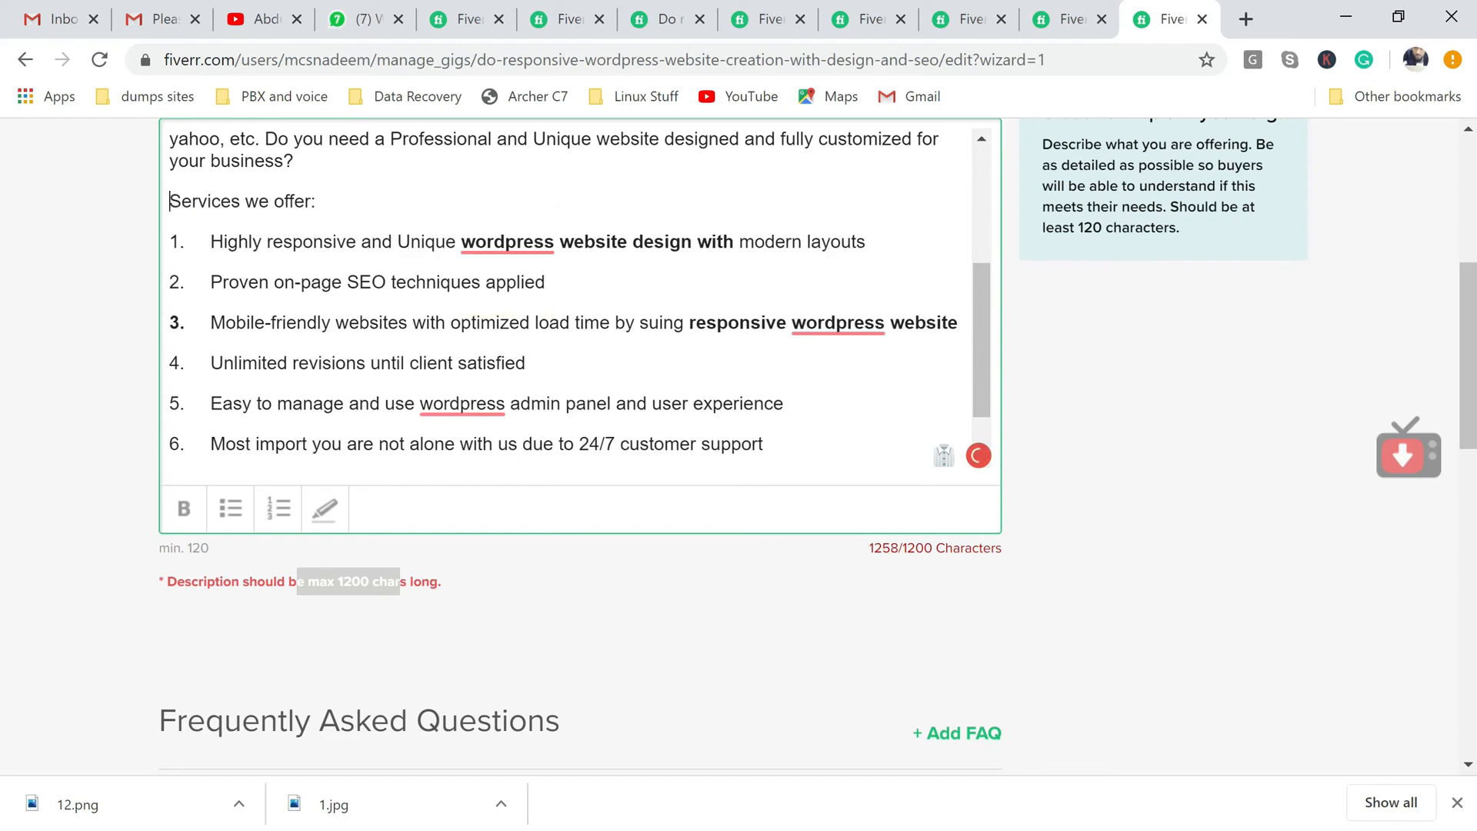
Replace the "Do you need a Professional and Unique website" question ending the introduction with "please let us know if any requirement.".
drag(976, 390, 985, 299)
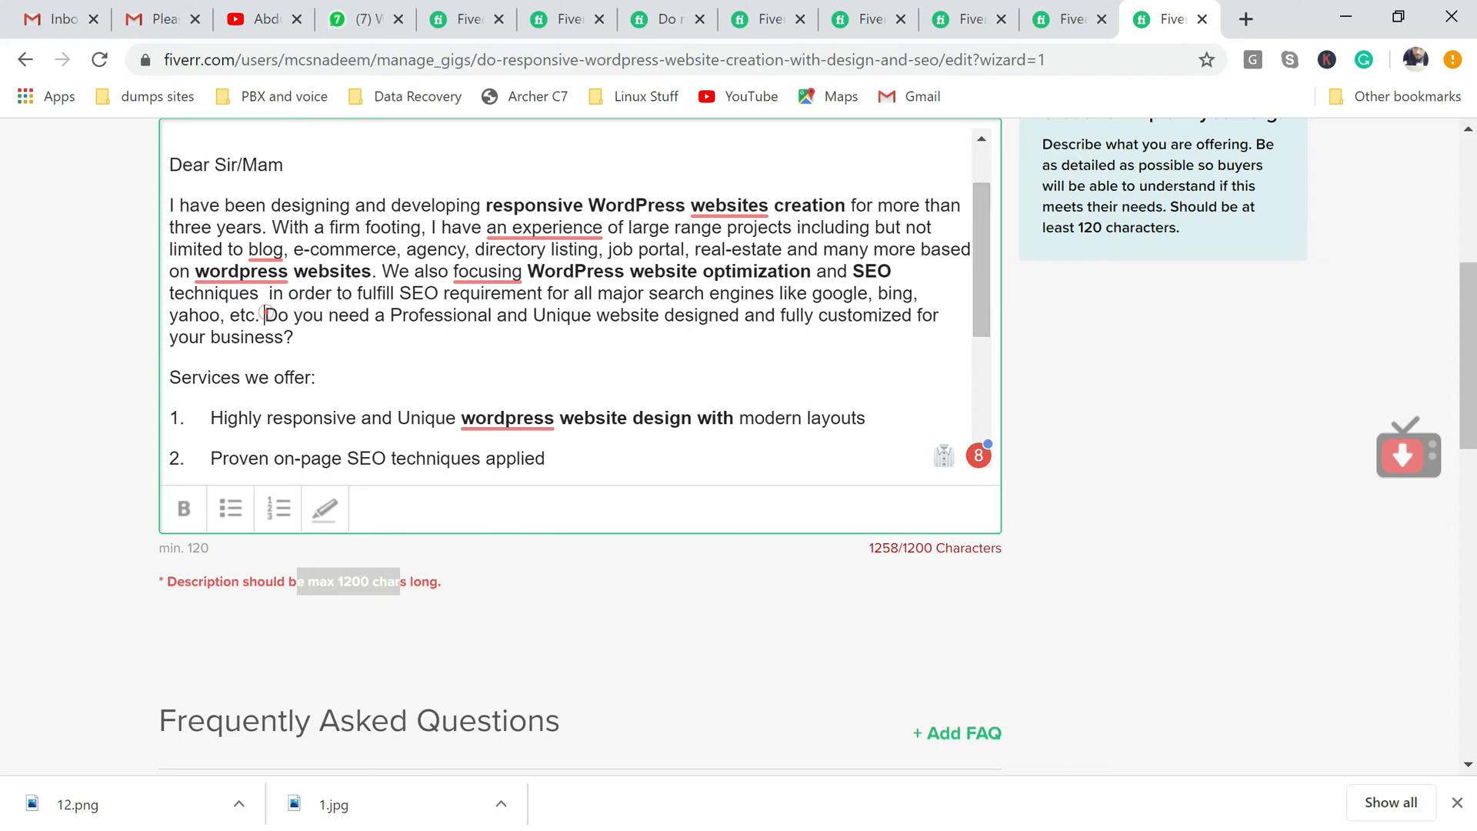
drag(265, 315, 293, 339)
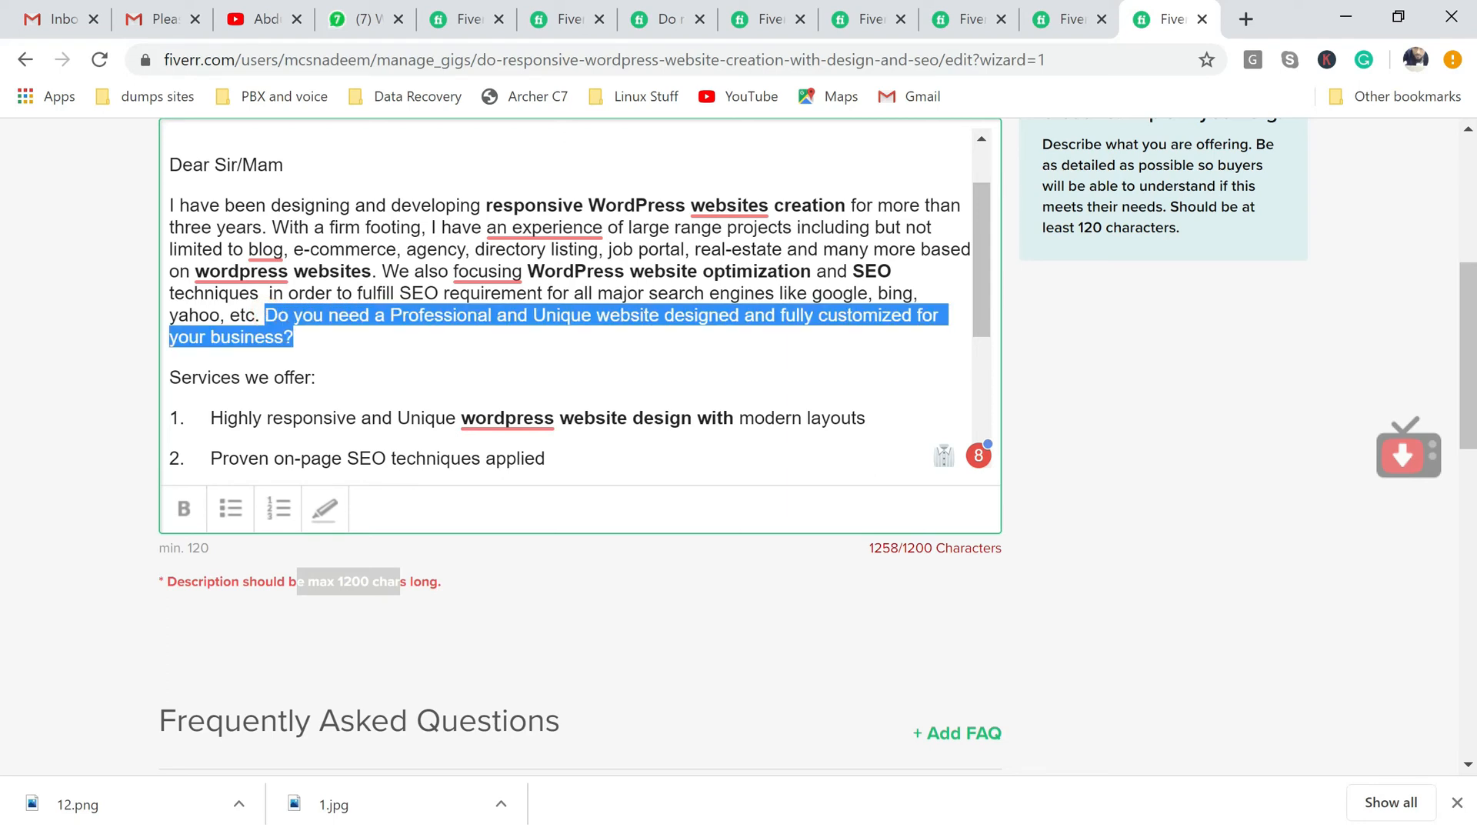
key(BackSpace)
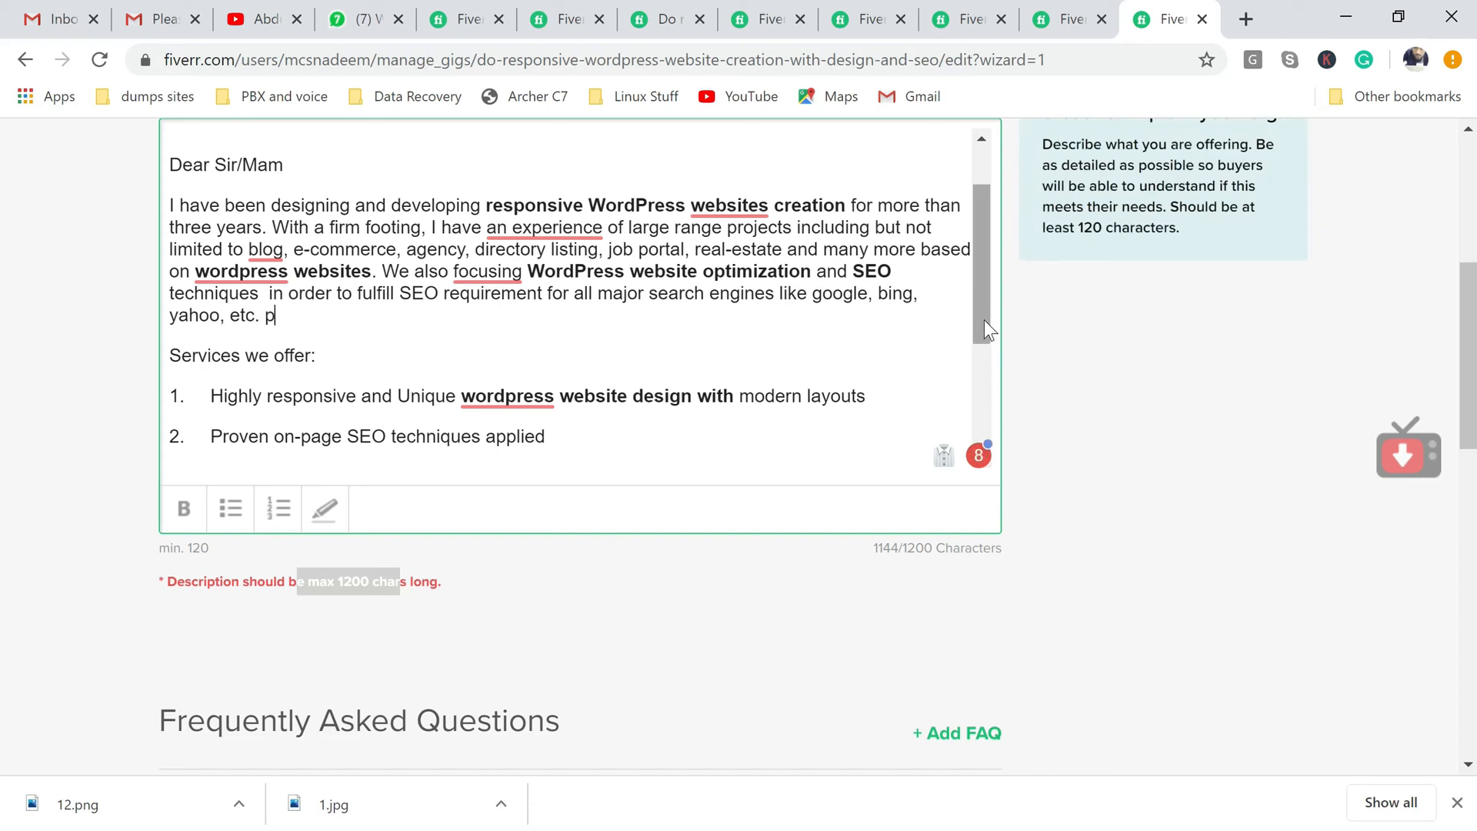
text(lease let us )
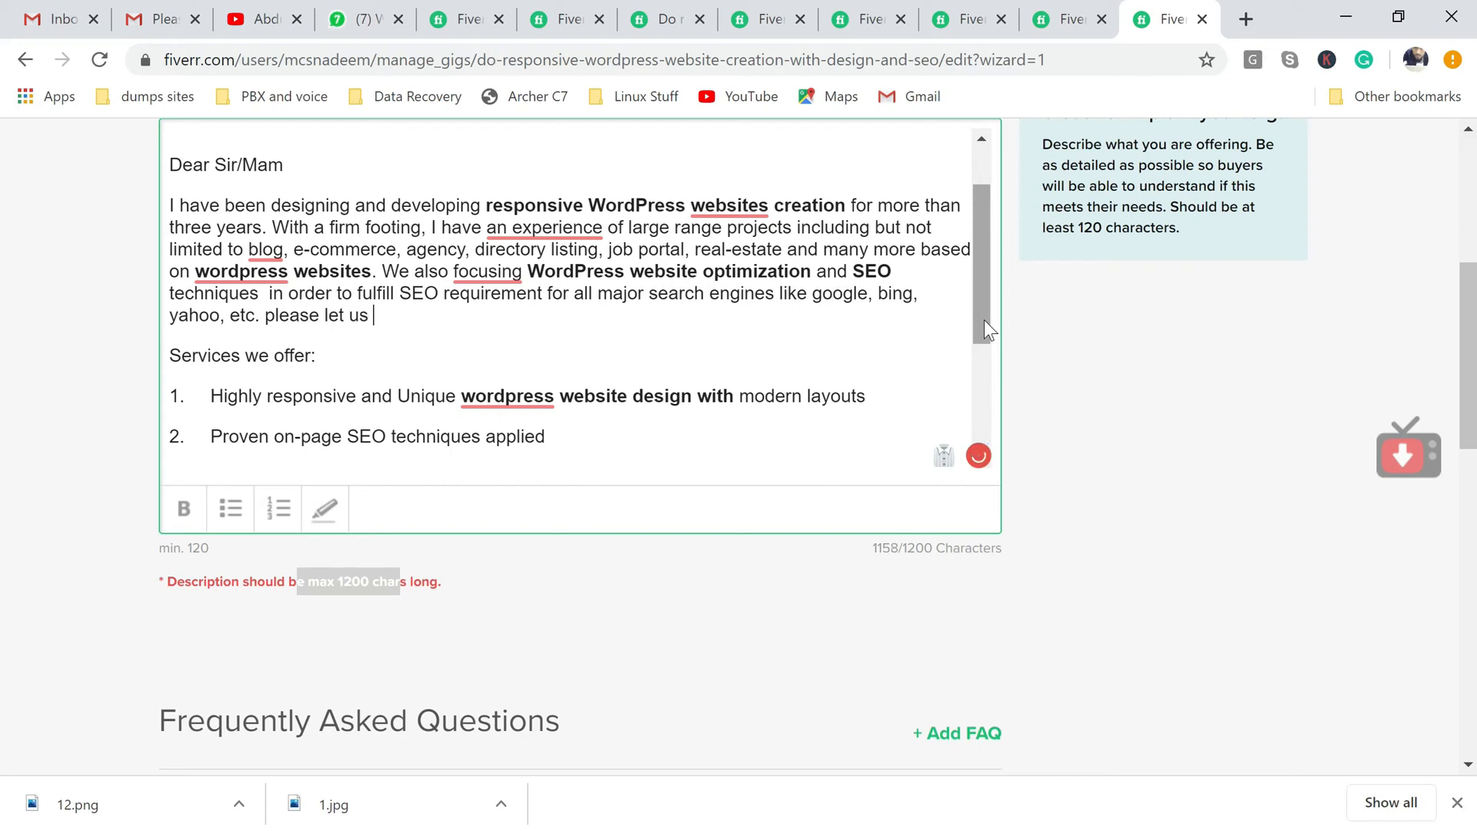
text(know if any re)
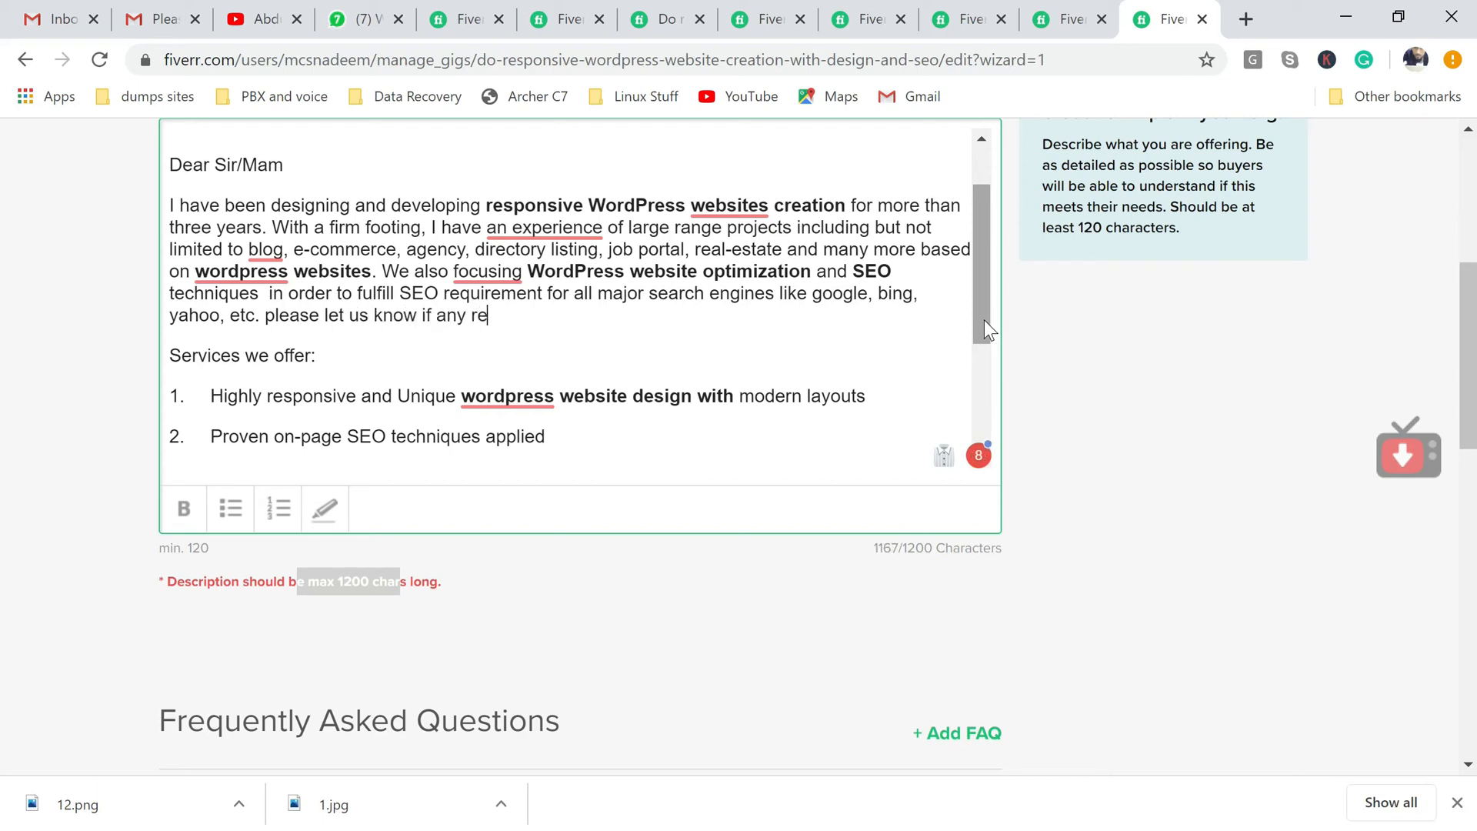
text(quiement)
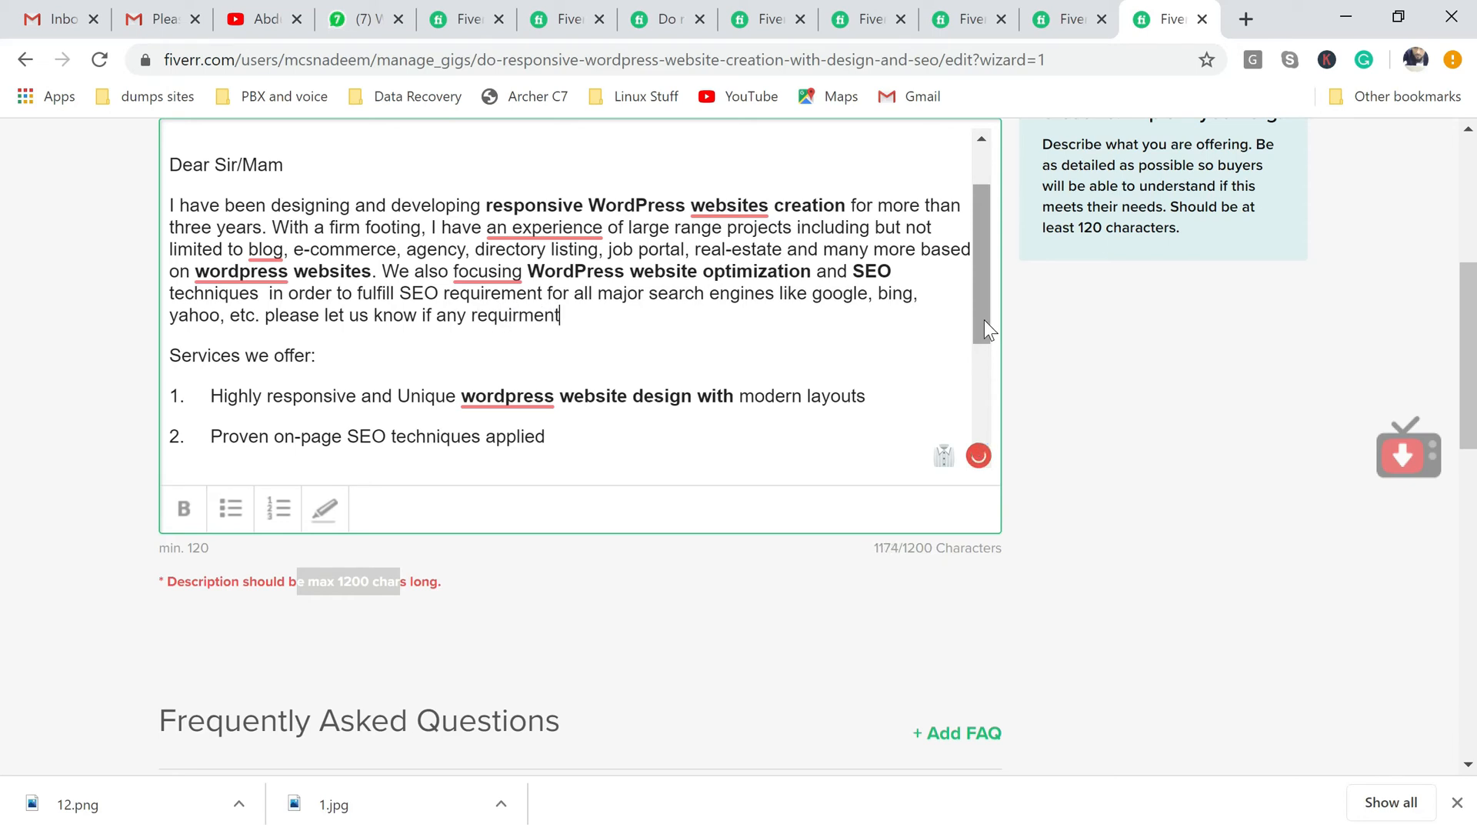
text(.)
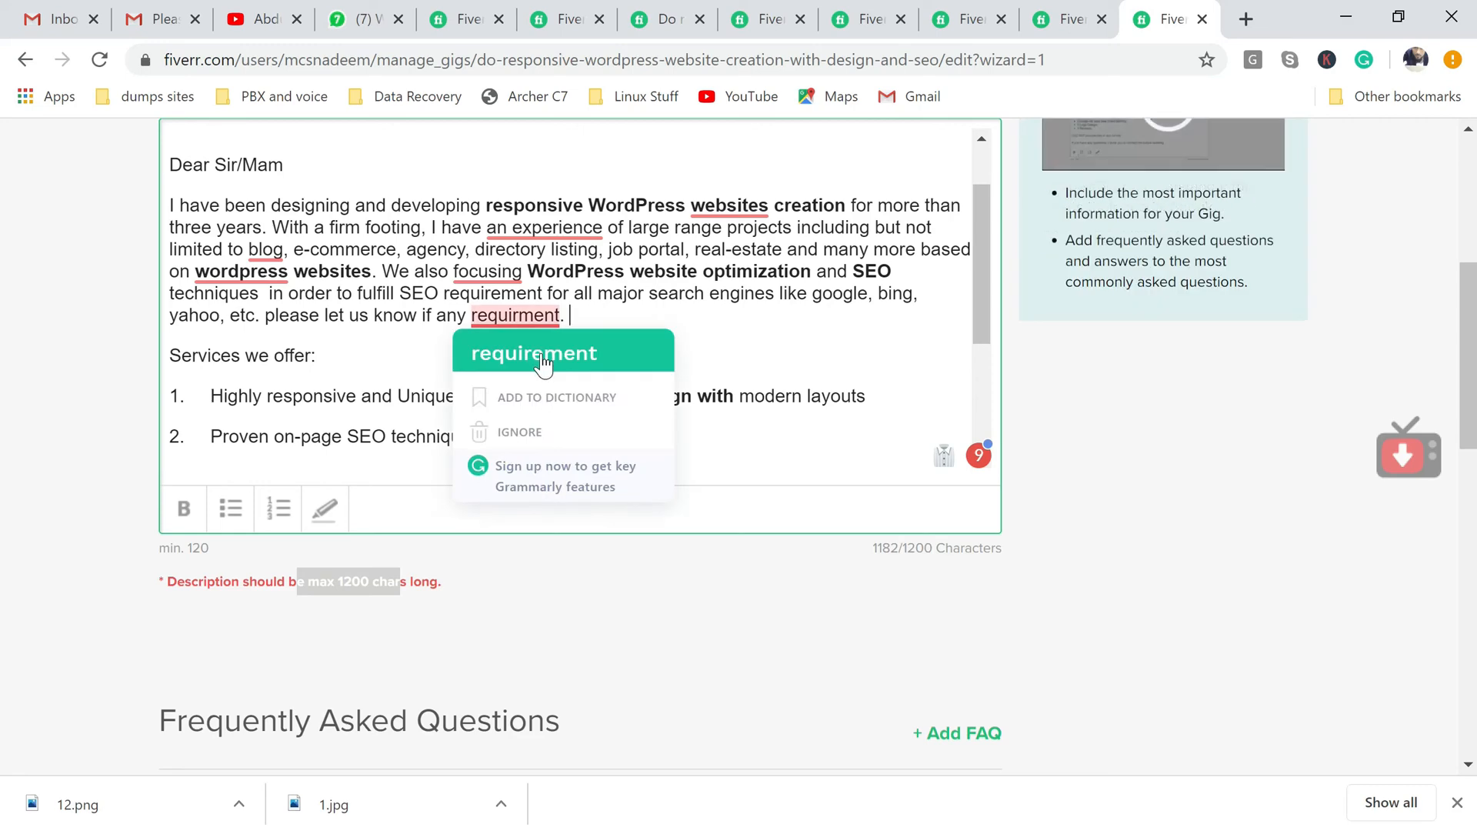
click(537, 351)
Try to save the shortened description and continue, and read the validation message below the description.
drag(982, 266, 984, 368)
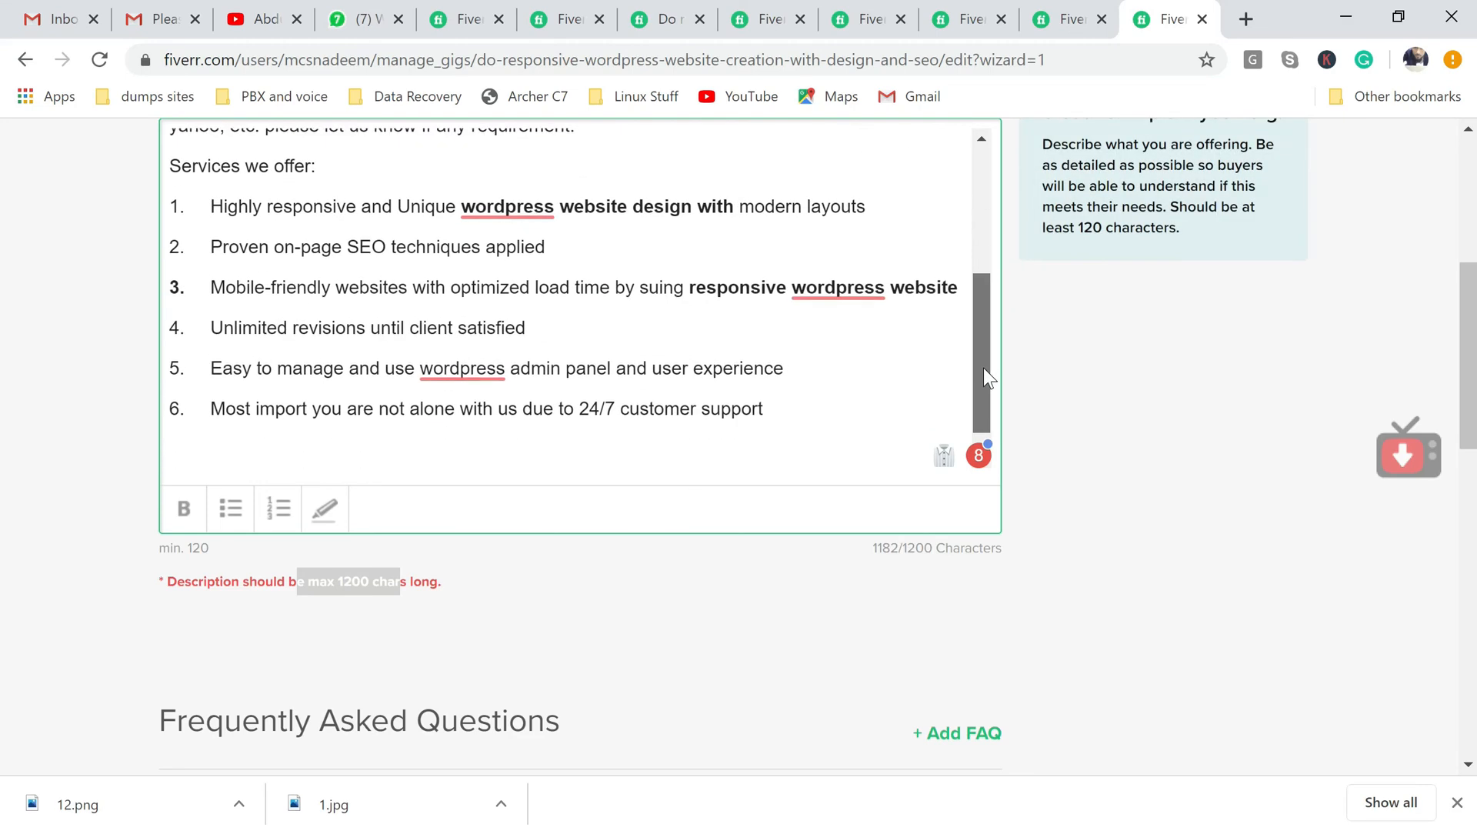
scroll(908, 608, down, 5)
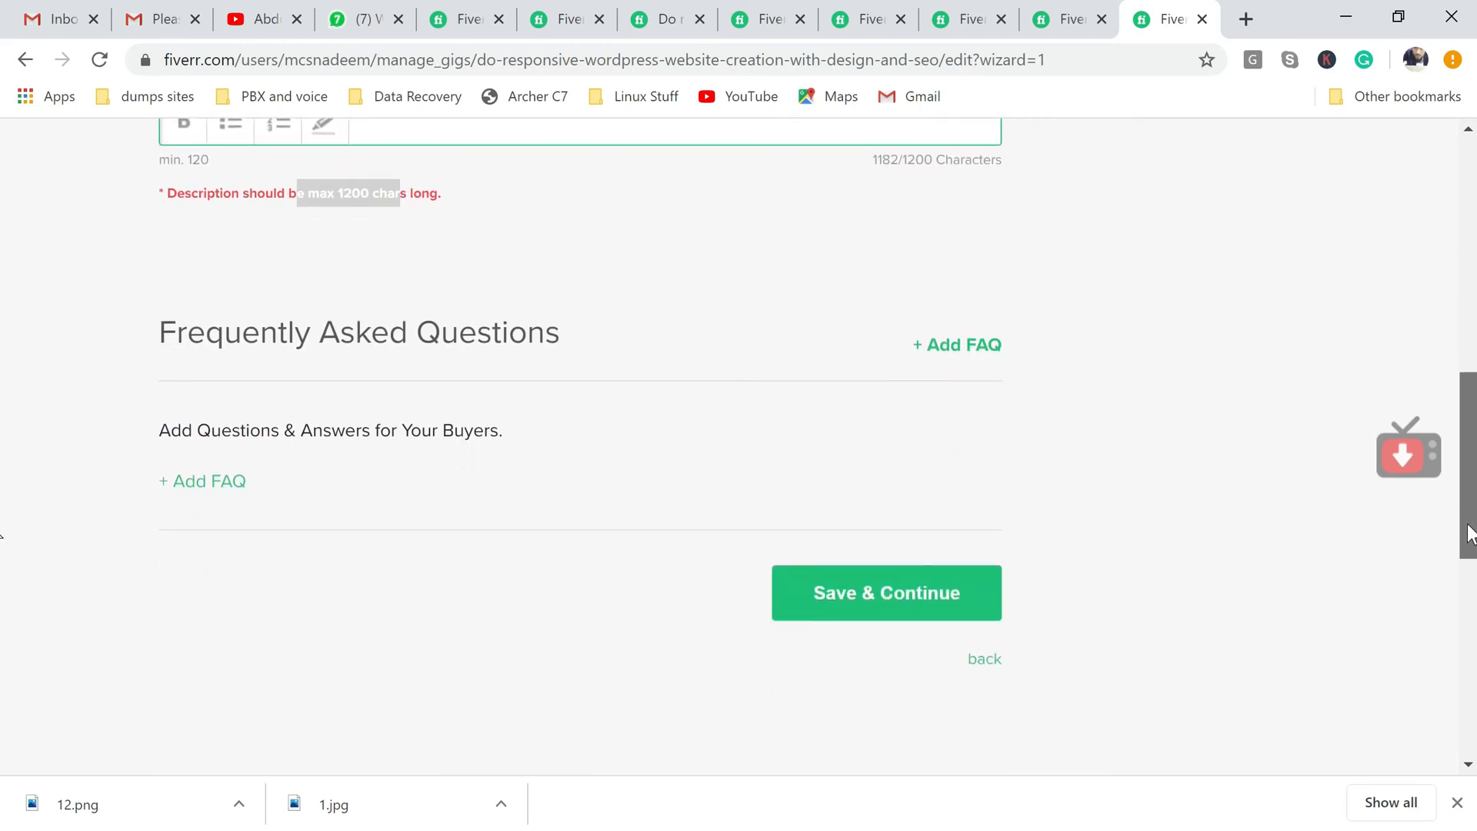
click(901, 606)
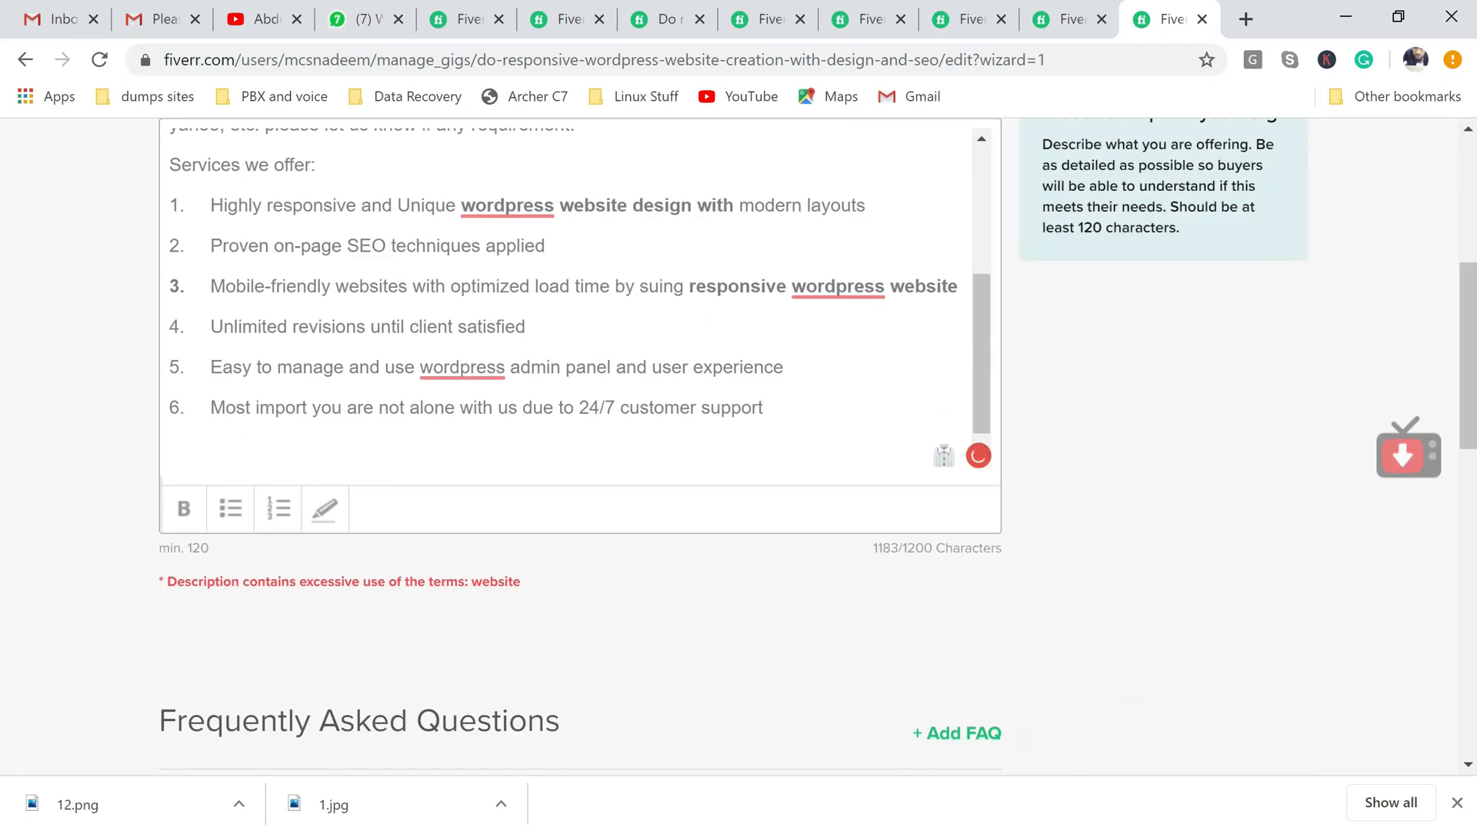
drag(249, 582, 418, 582)
click(363, 597)
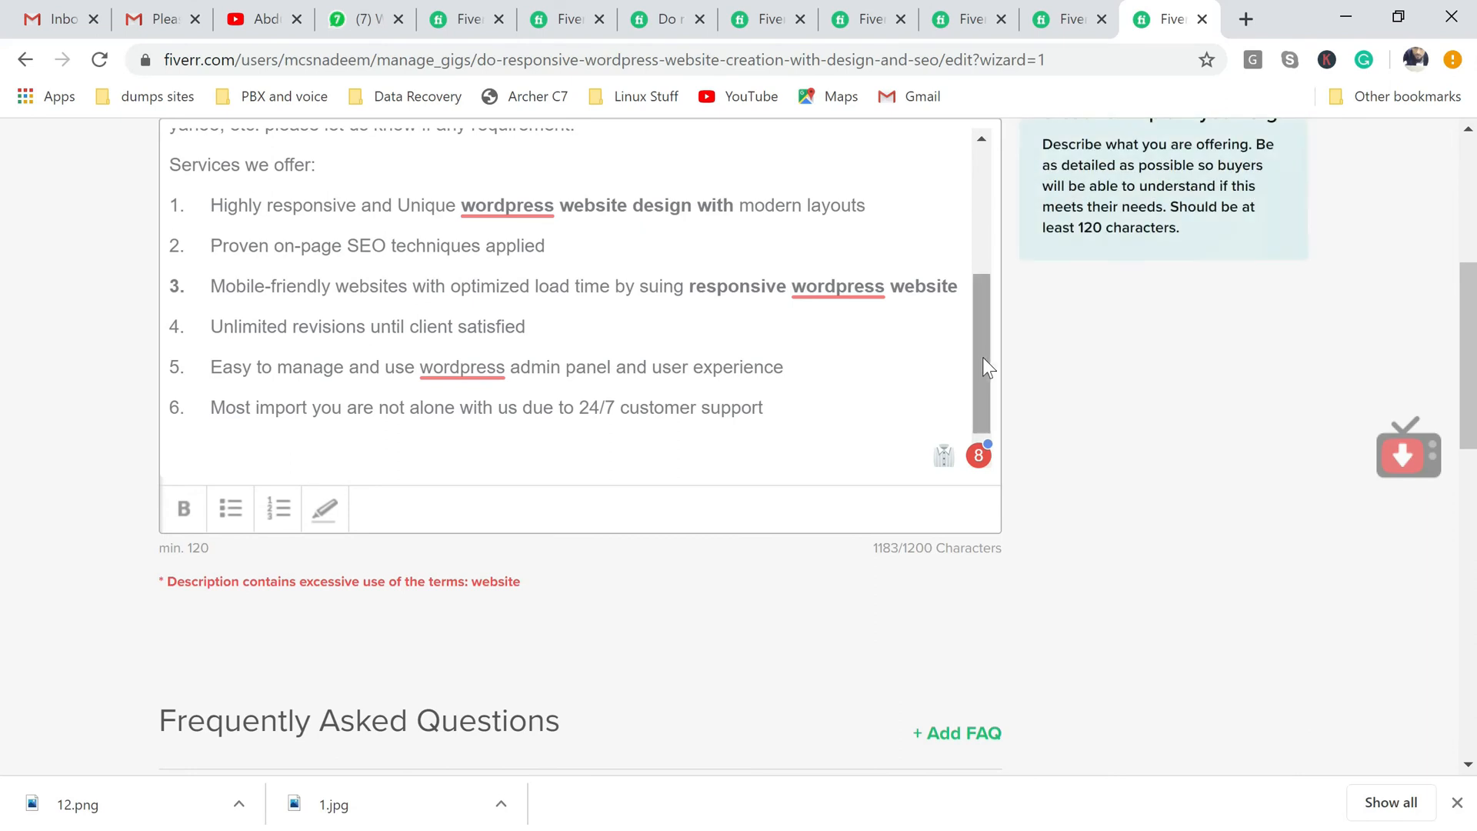
Remove the word "website" from the first service item so it reads "wordpress design with modern layouts".
drag(981, 354, 981, 344)
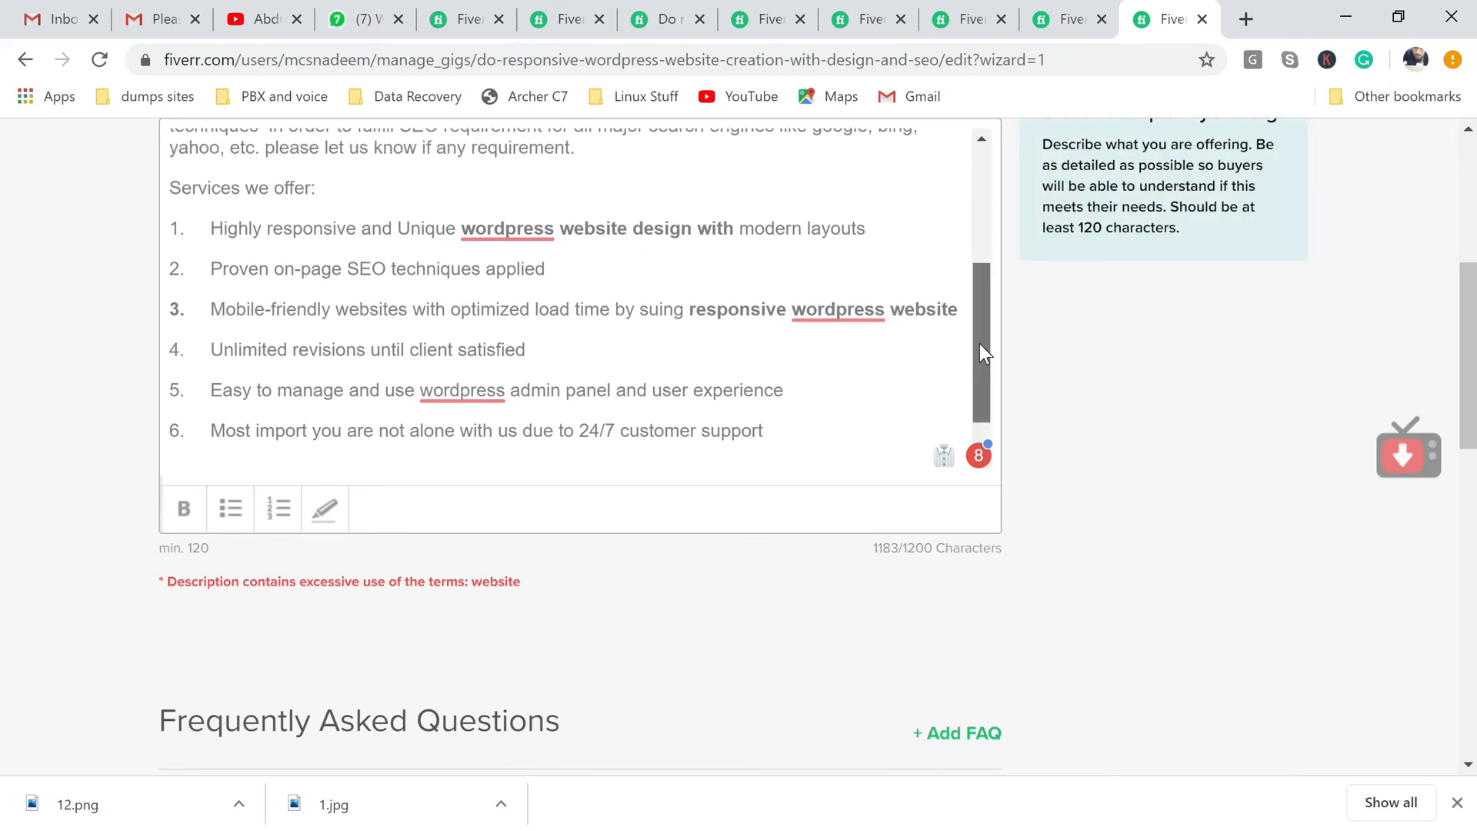
click(620, 228)
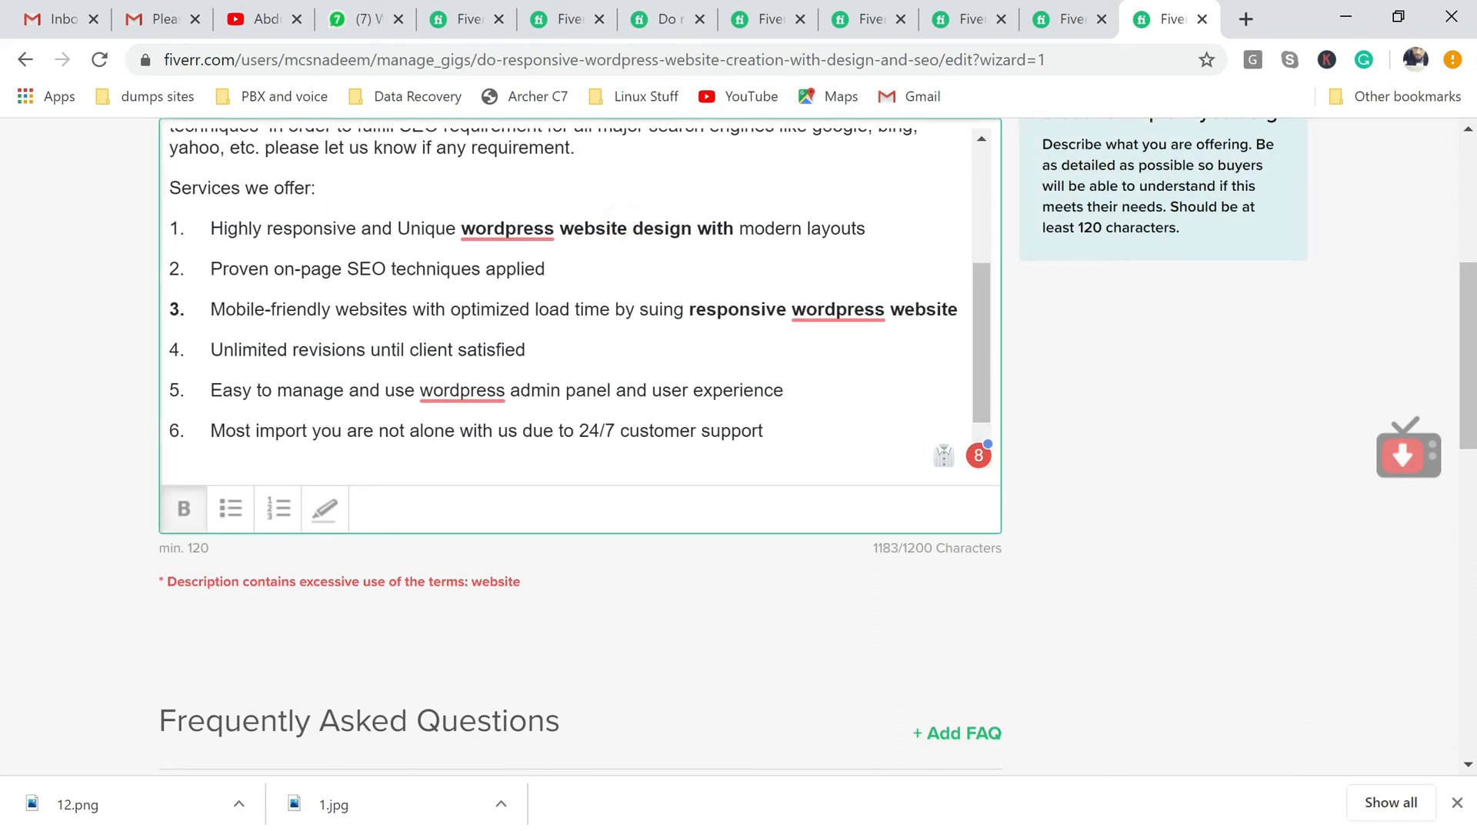
key(BackSpace)
key(BackSpace)
key(BackSpace)
key(BackSpace)
key(BackSpace)
key(BackSpace)
key(BackSpace)
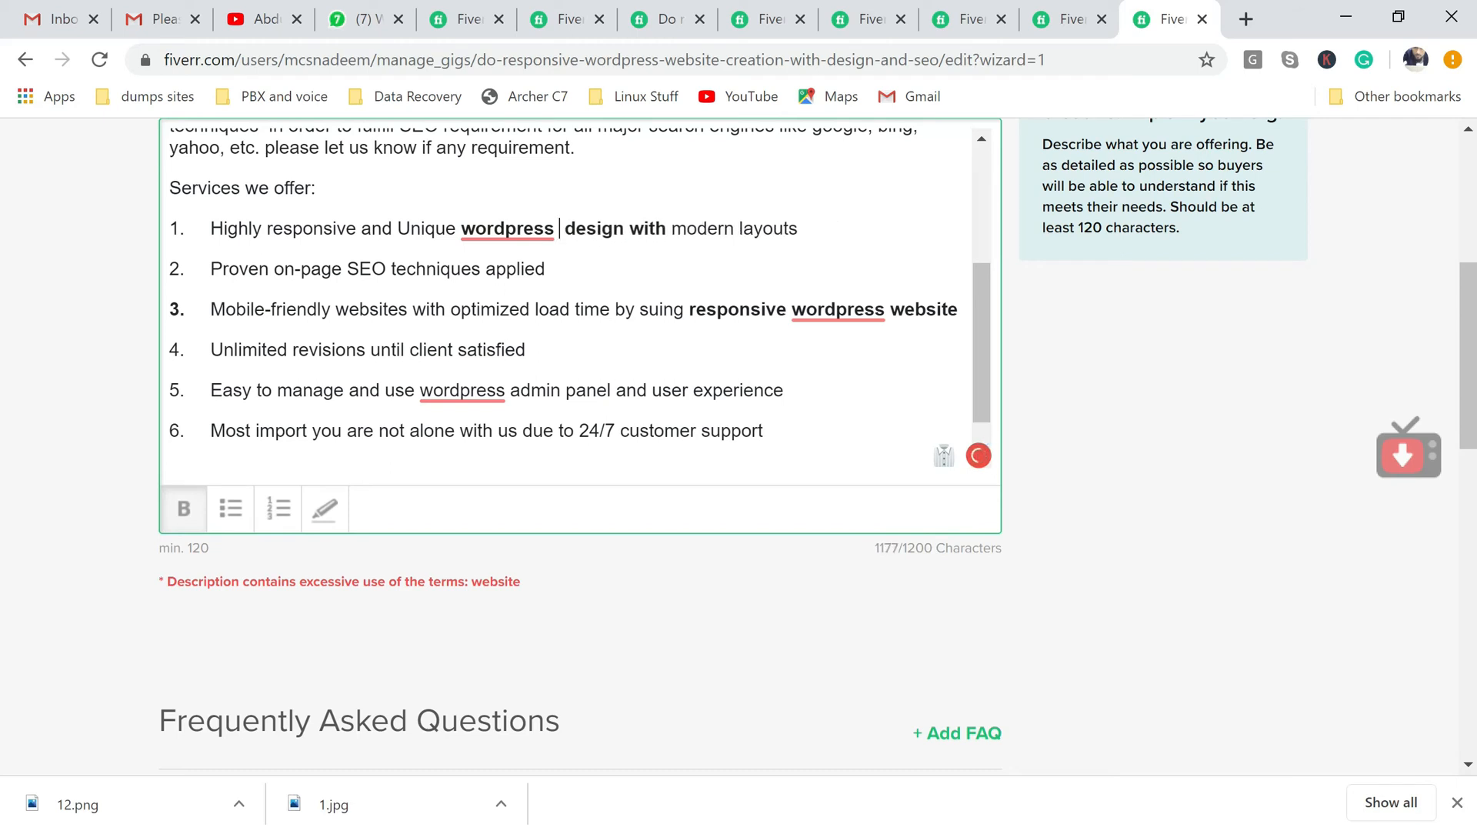
key(Delete)
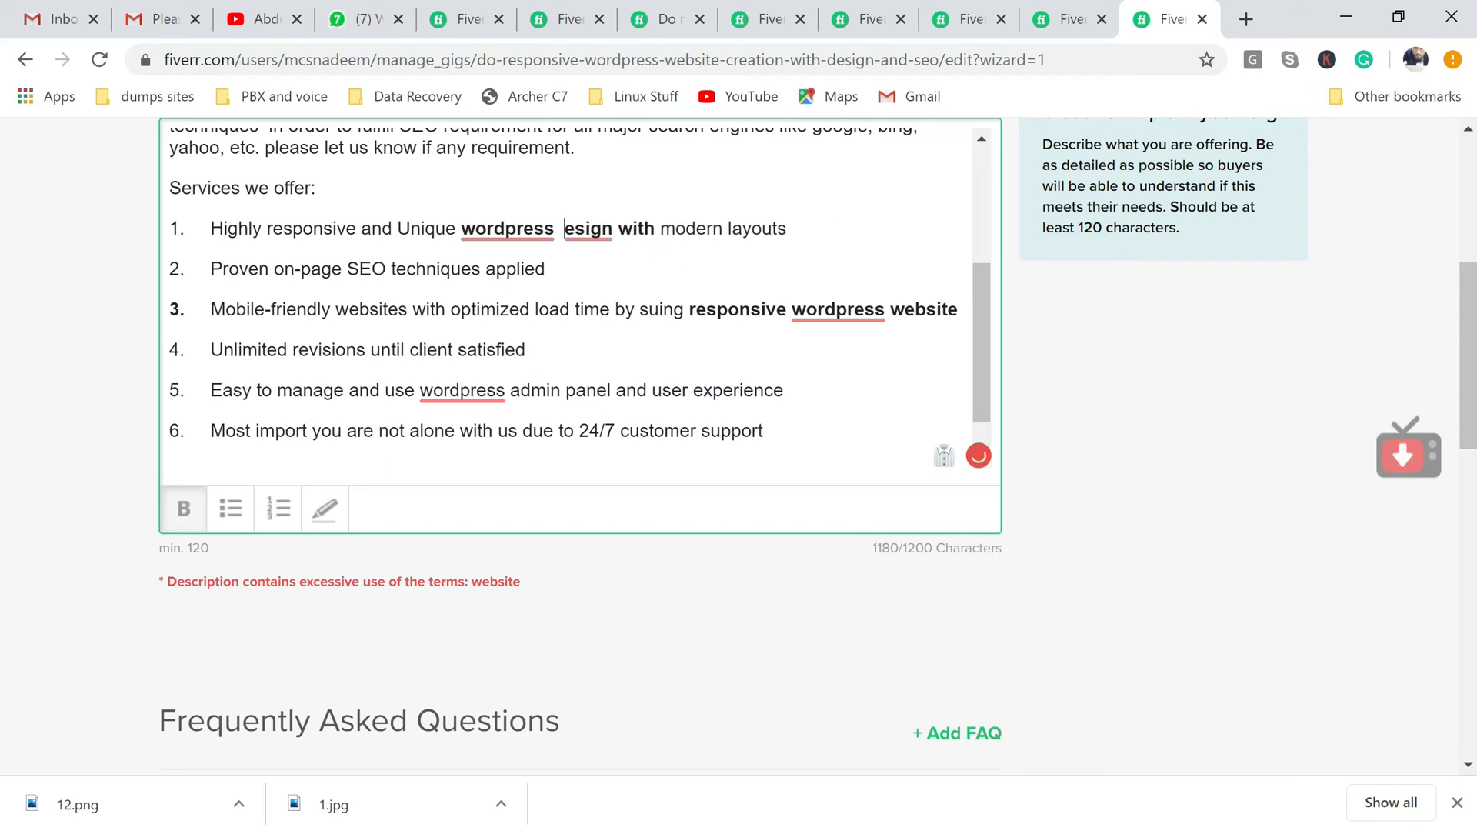
text(d)
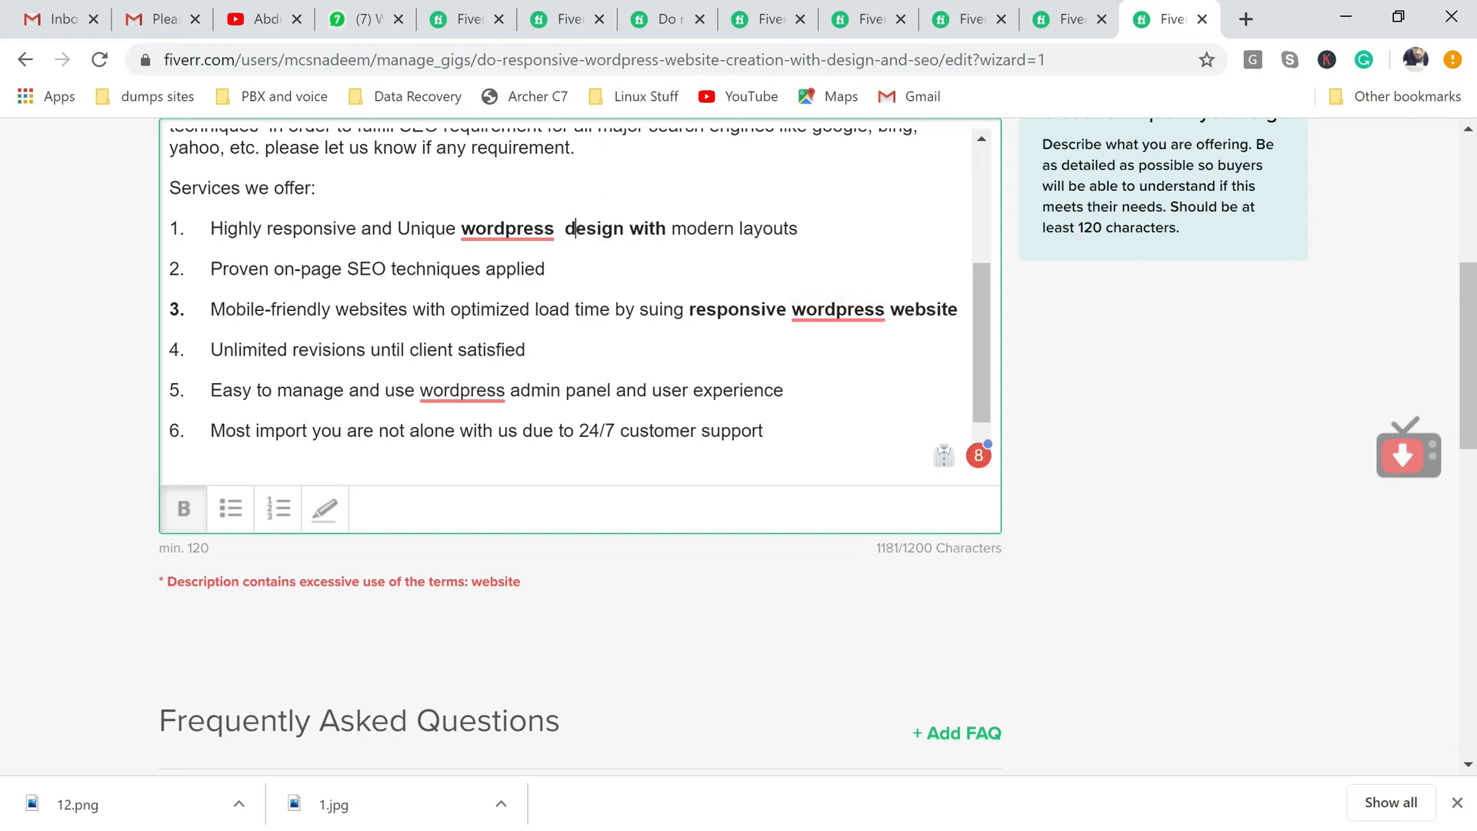
Check the introduction for repeated uses of "website", and save the description to continue to the Requirements page.
drag(976, 334, 983, 266)
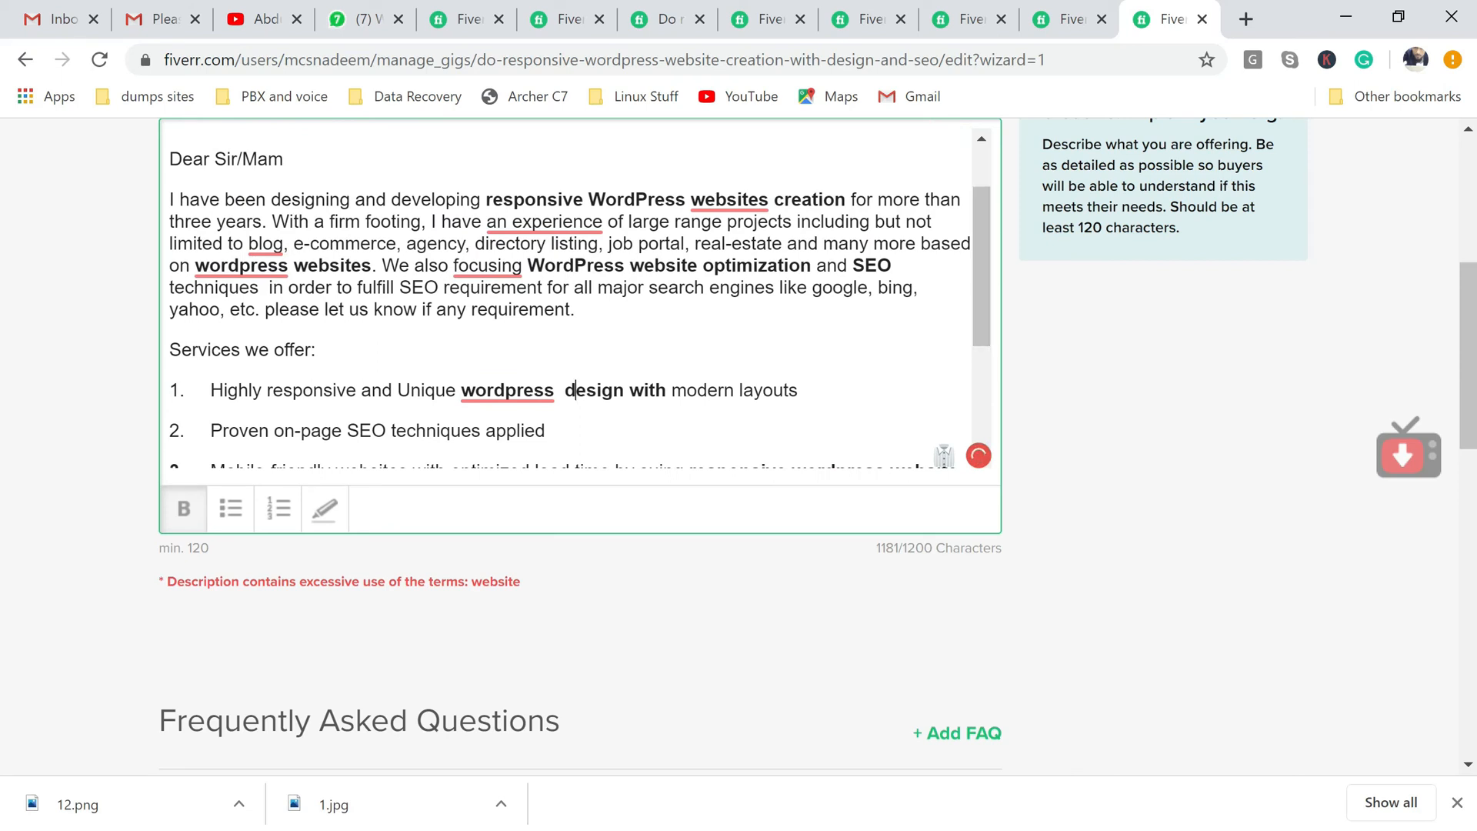
click(767, 199)
key(Delete)
drag(985, 274, 999, 395)
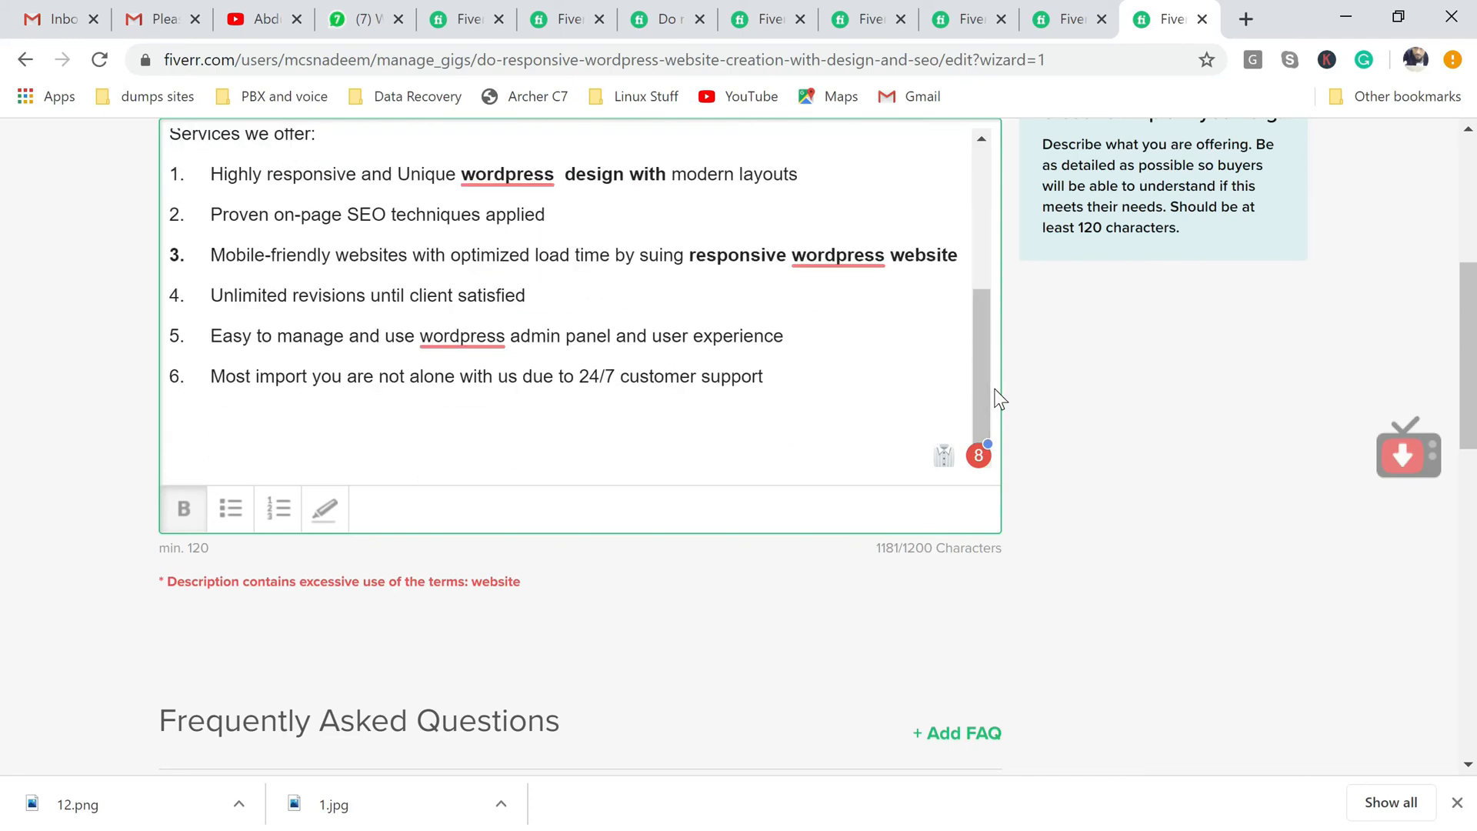
drag(1470, 382, 1470, 475)
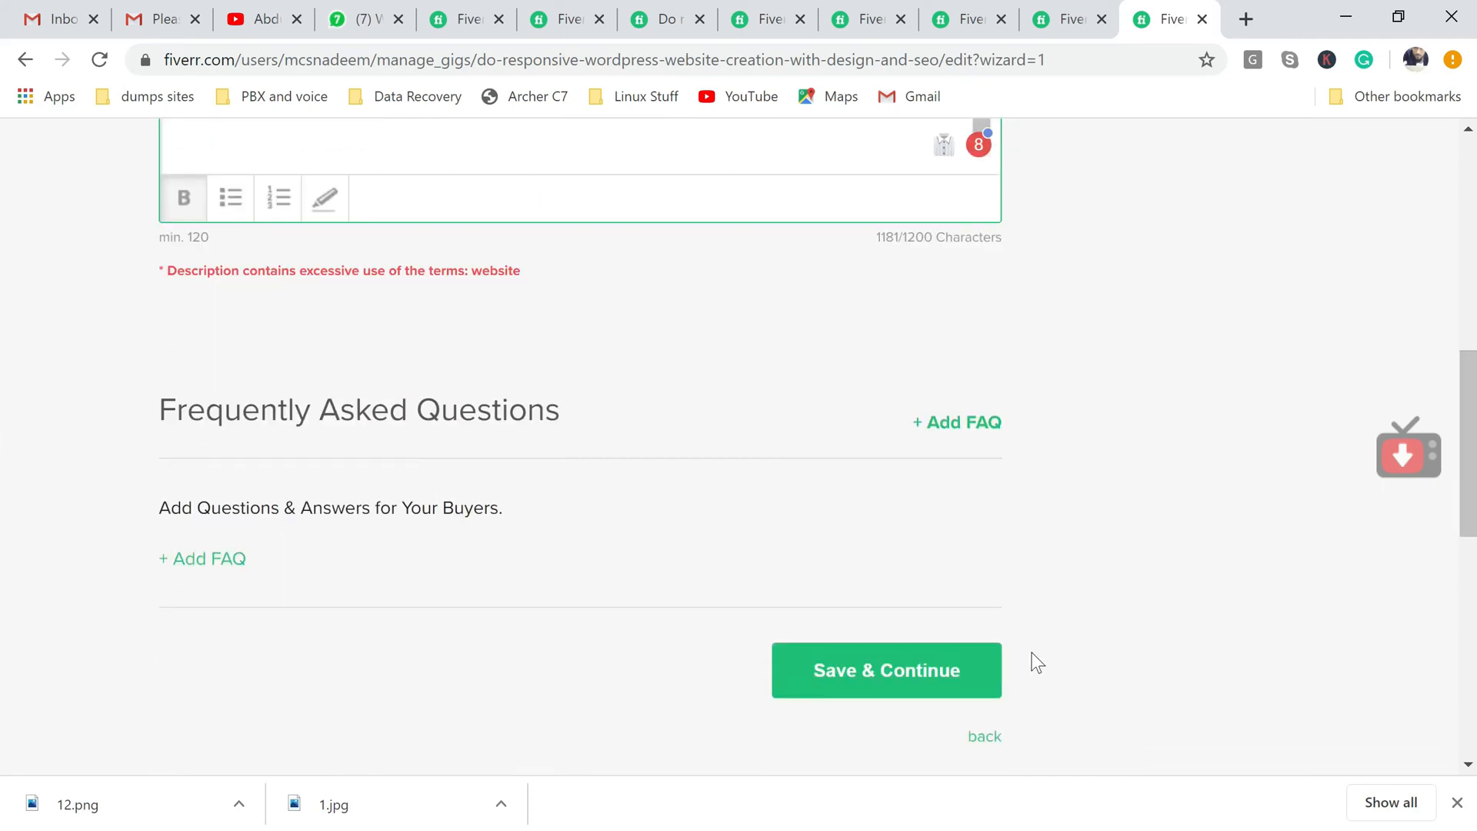
click(915, 684)
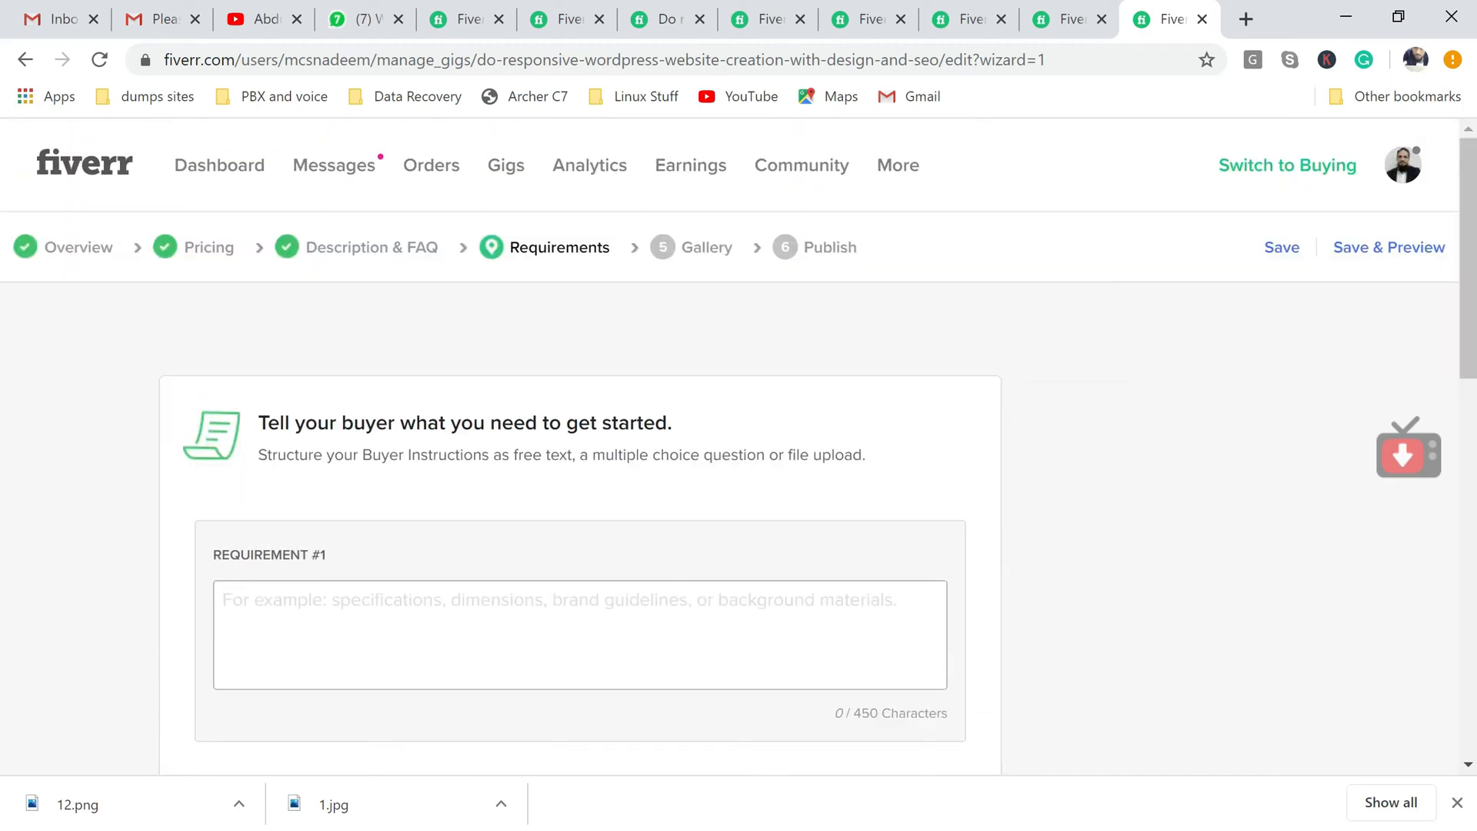
Write in requirement #1 that the client will provide us cpanel login and user info to proceed further for review.
click(461, 627)
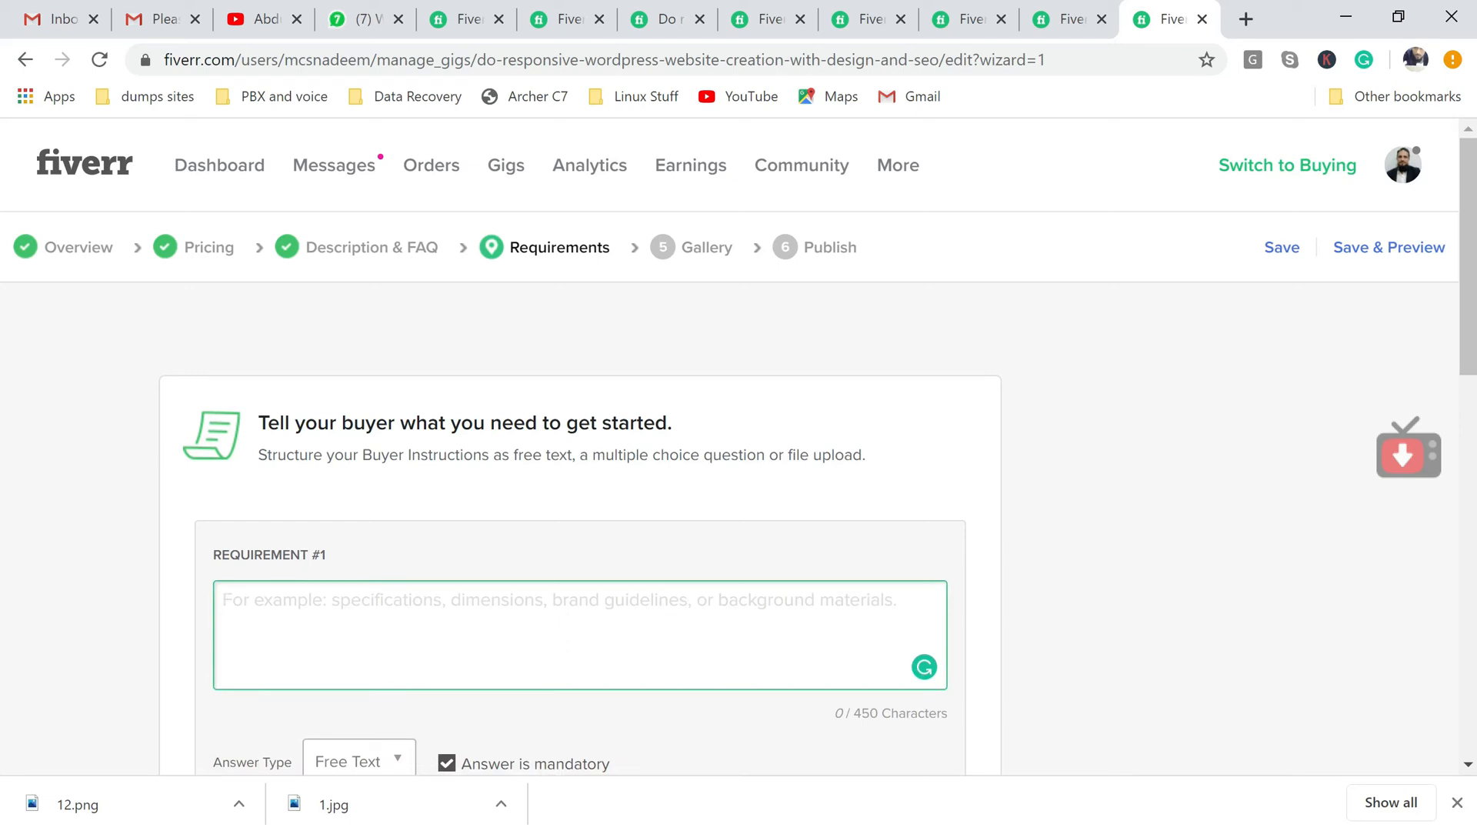
text(ai)
key(BackSpace)
key(BackSpace)
text(User)
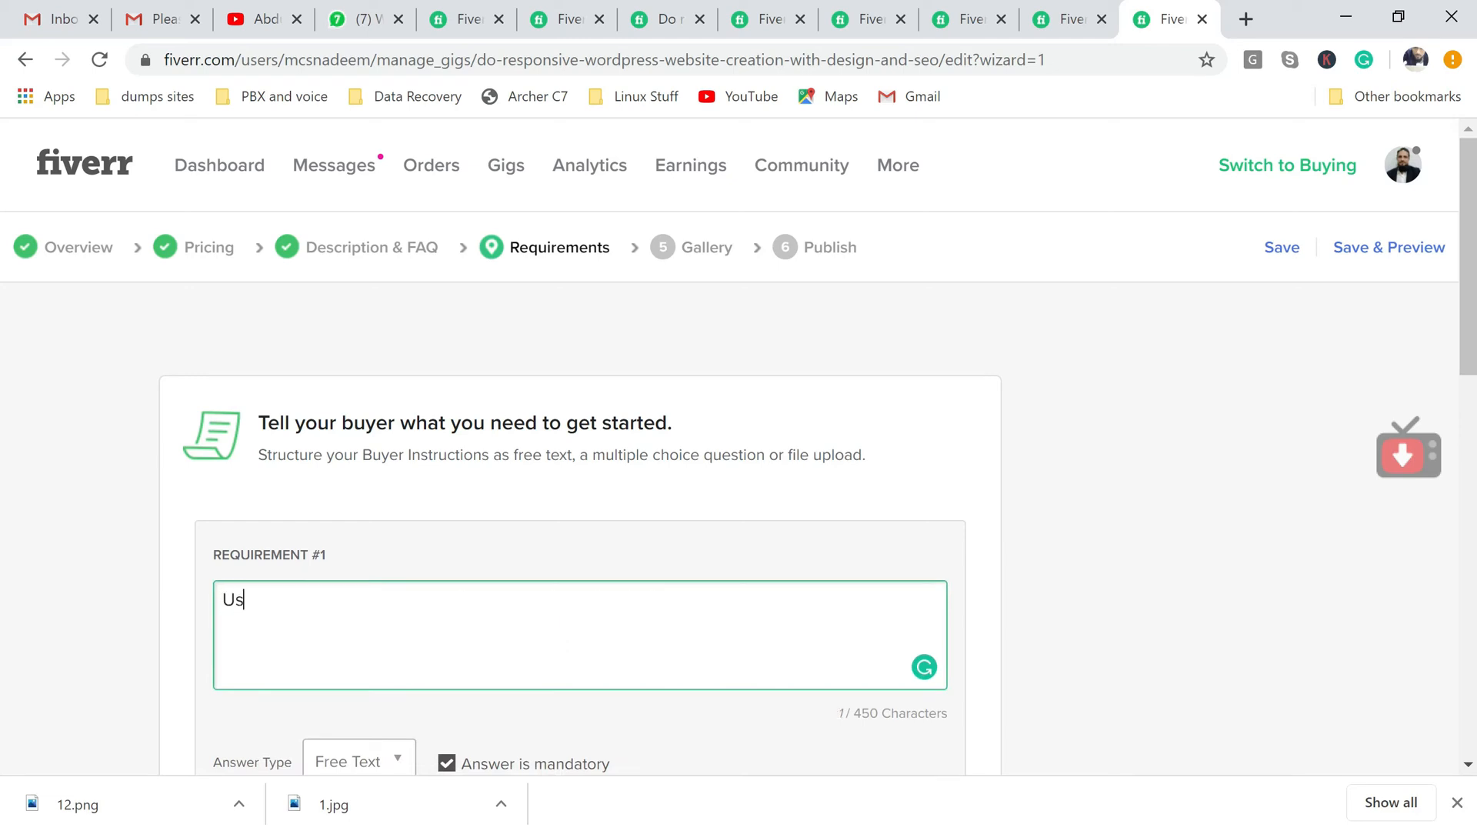
key(BackSpace)
key(BackSpace)
key(BackSpace)
key(BackSpace)
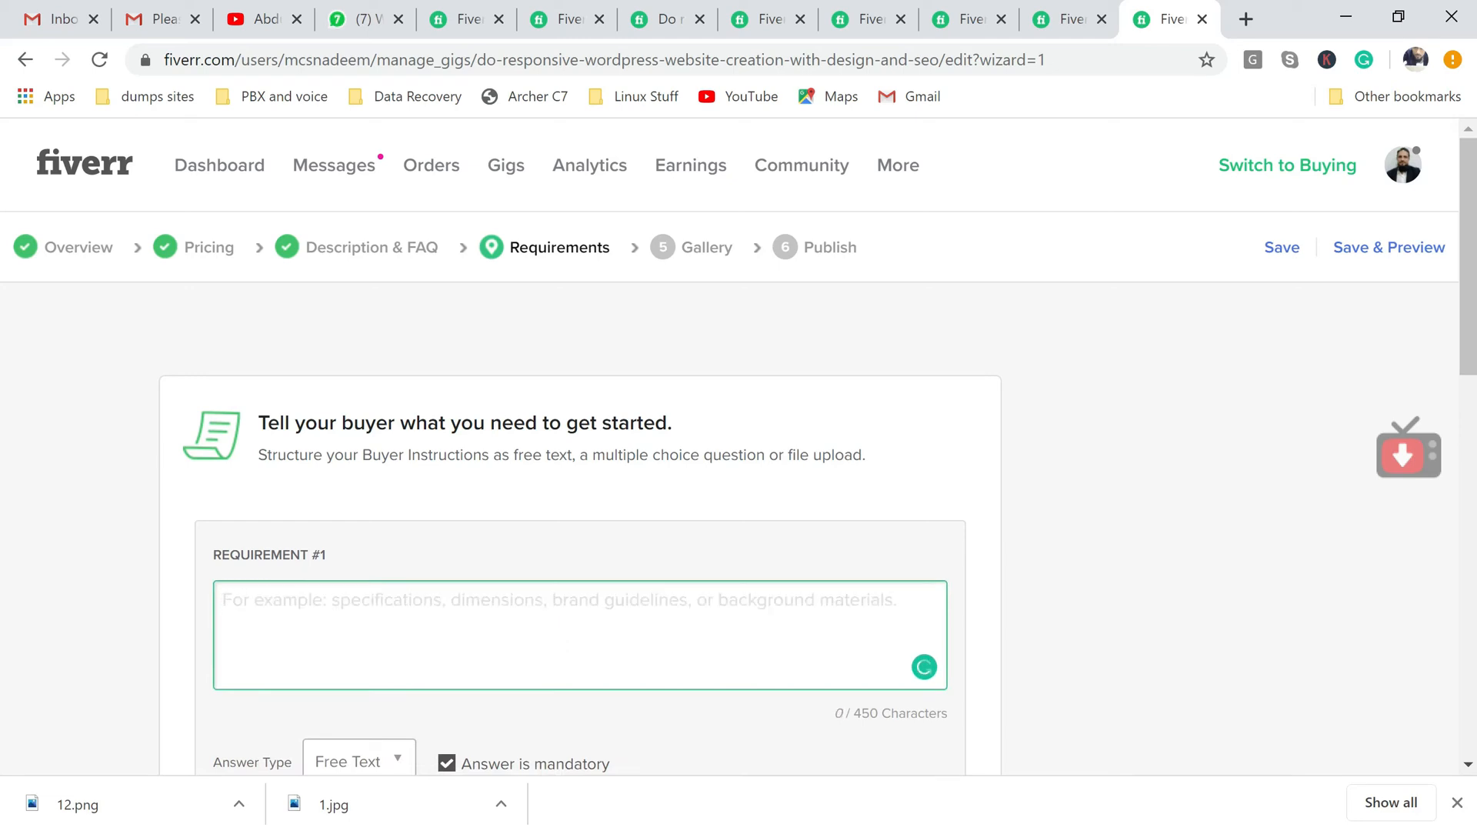
text(Cleint)
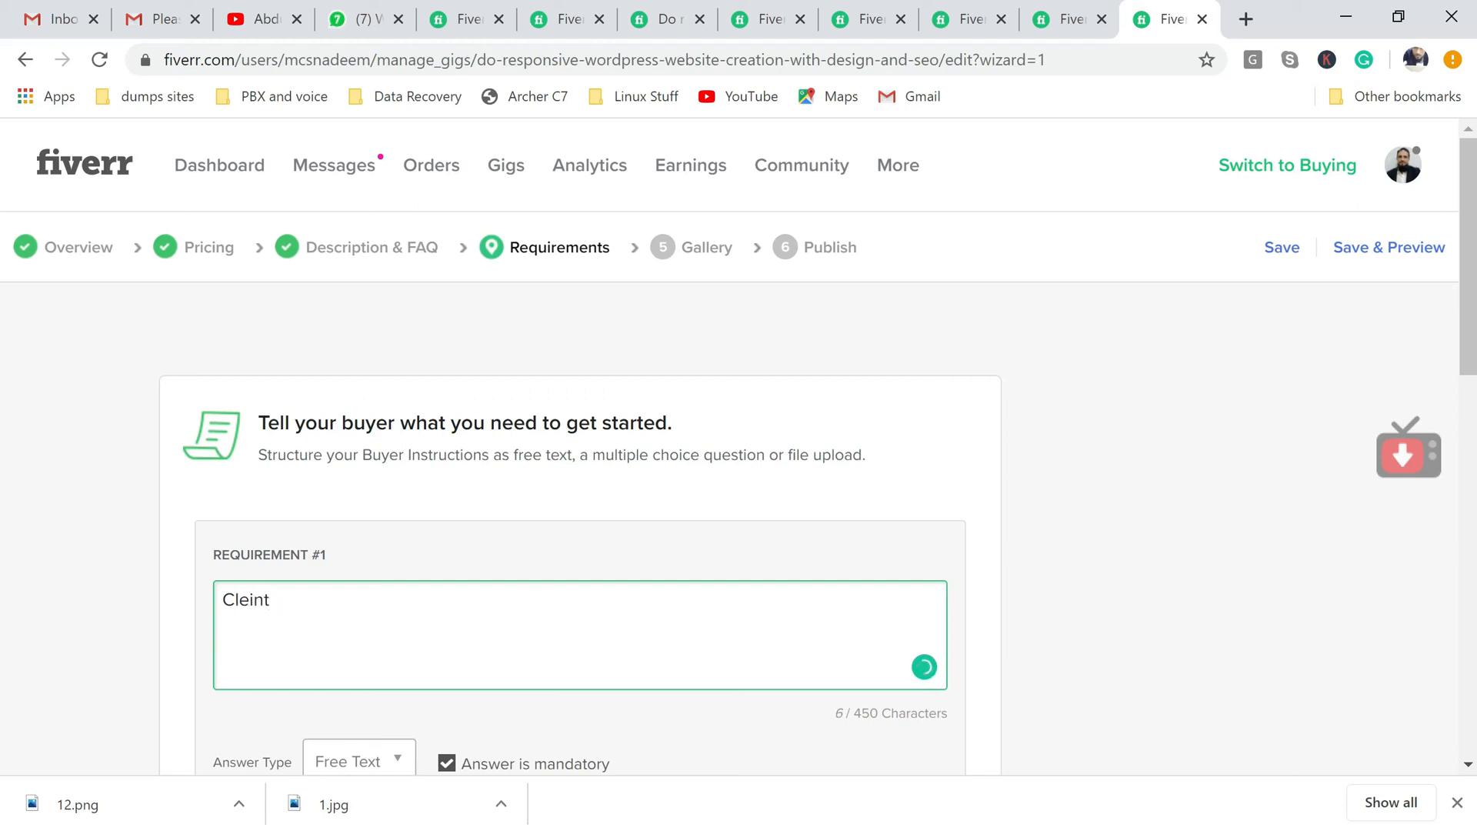
text( will provide us)
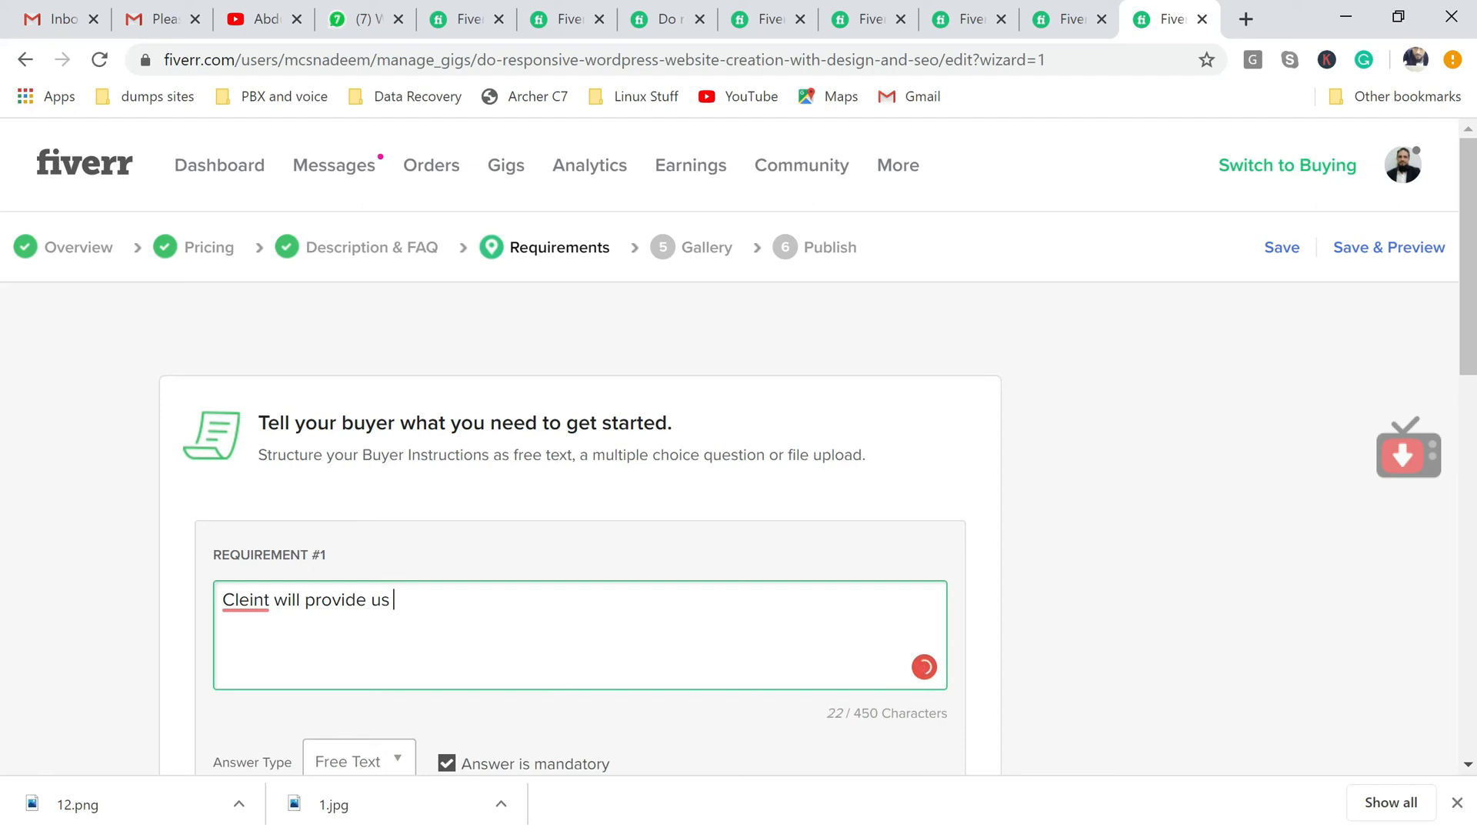
text( cpanel login an)
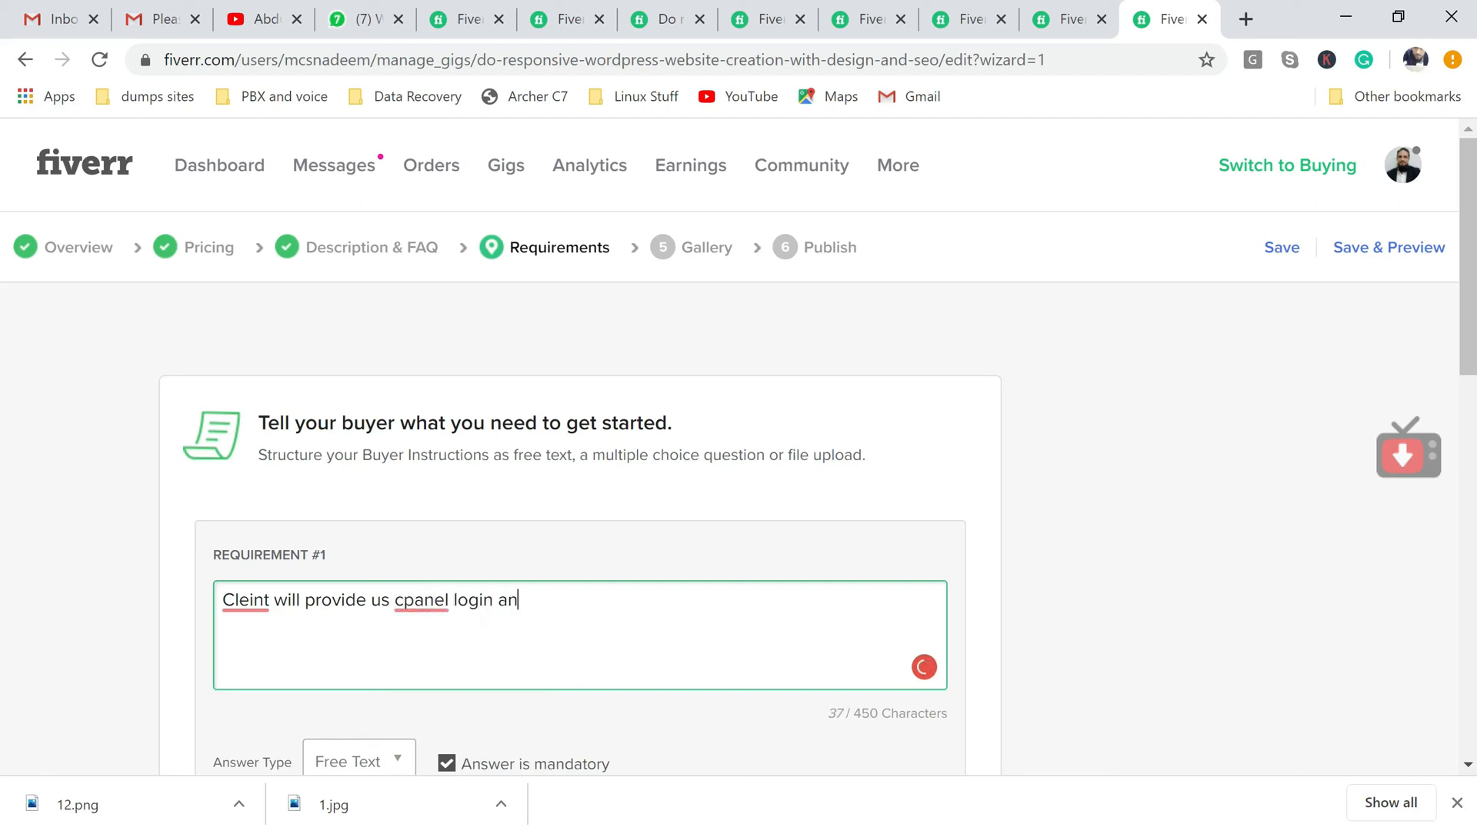
text(d user info to proceed)
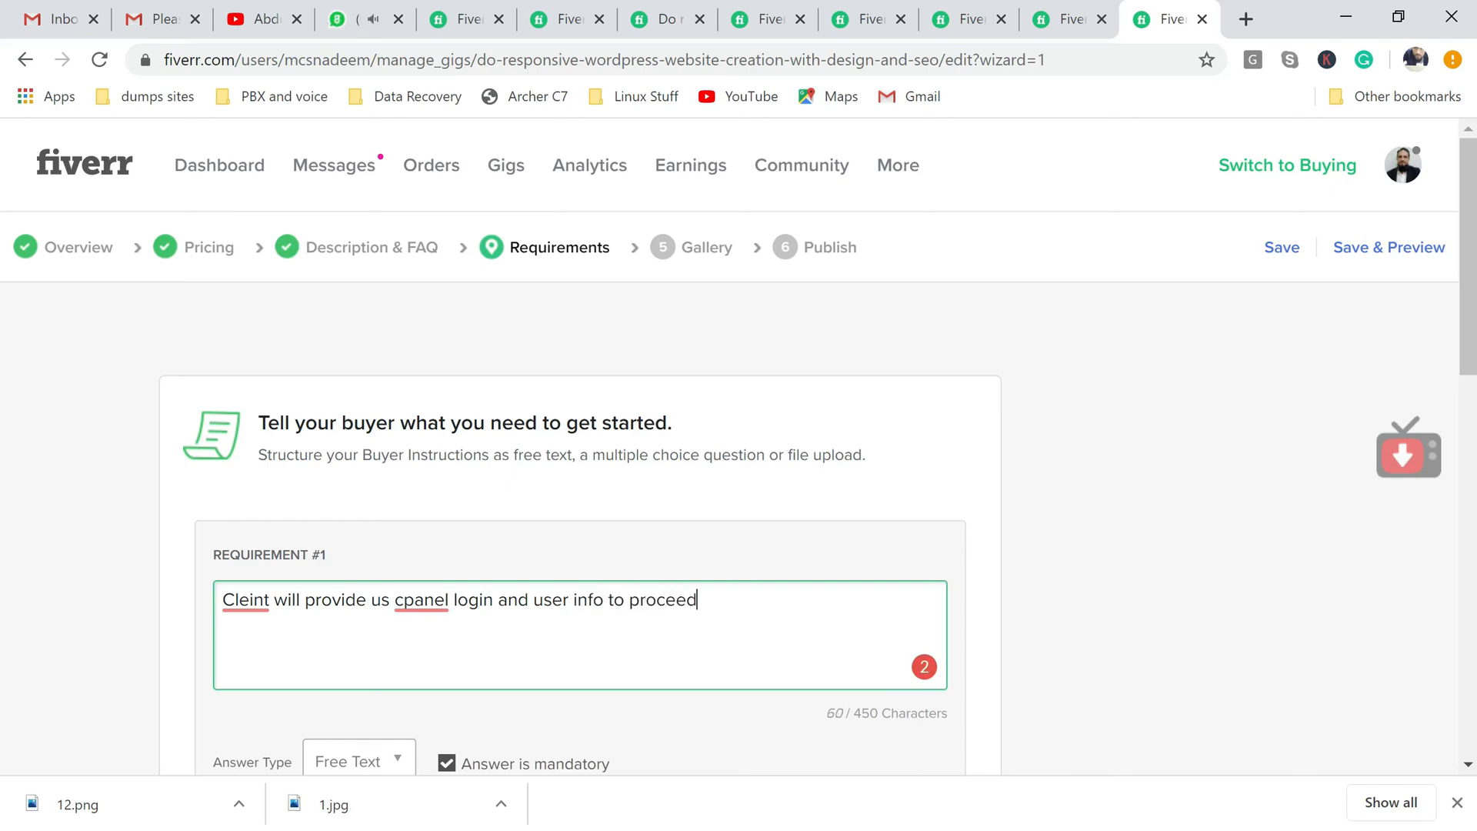
text(rher for reivew)
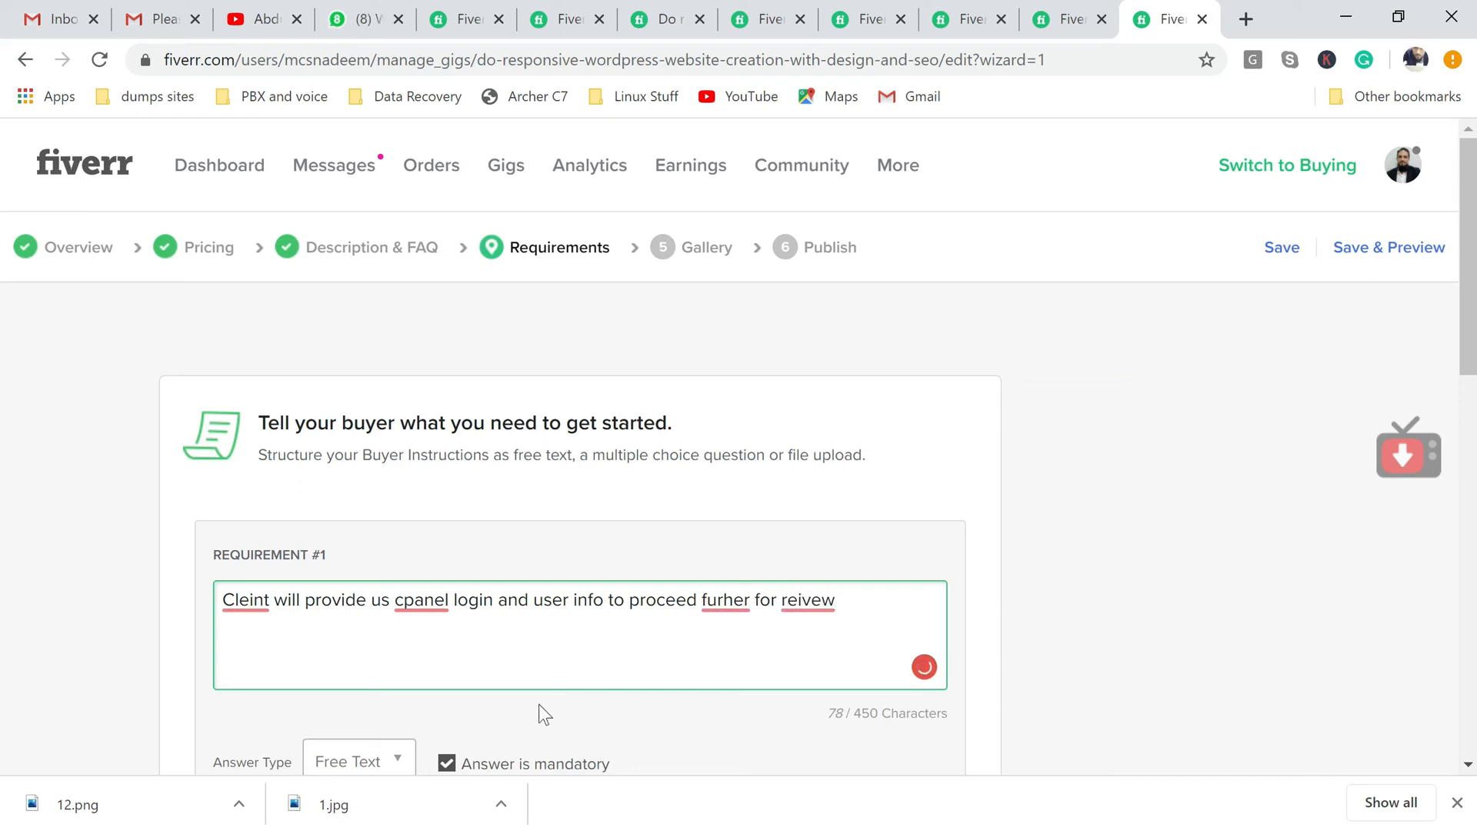
Correct the misspelled words in requirement #1 to "further", "review" and "Client" with the suggested spellings.
mouse_move(726, 600)
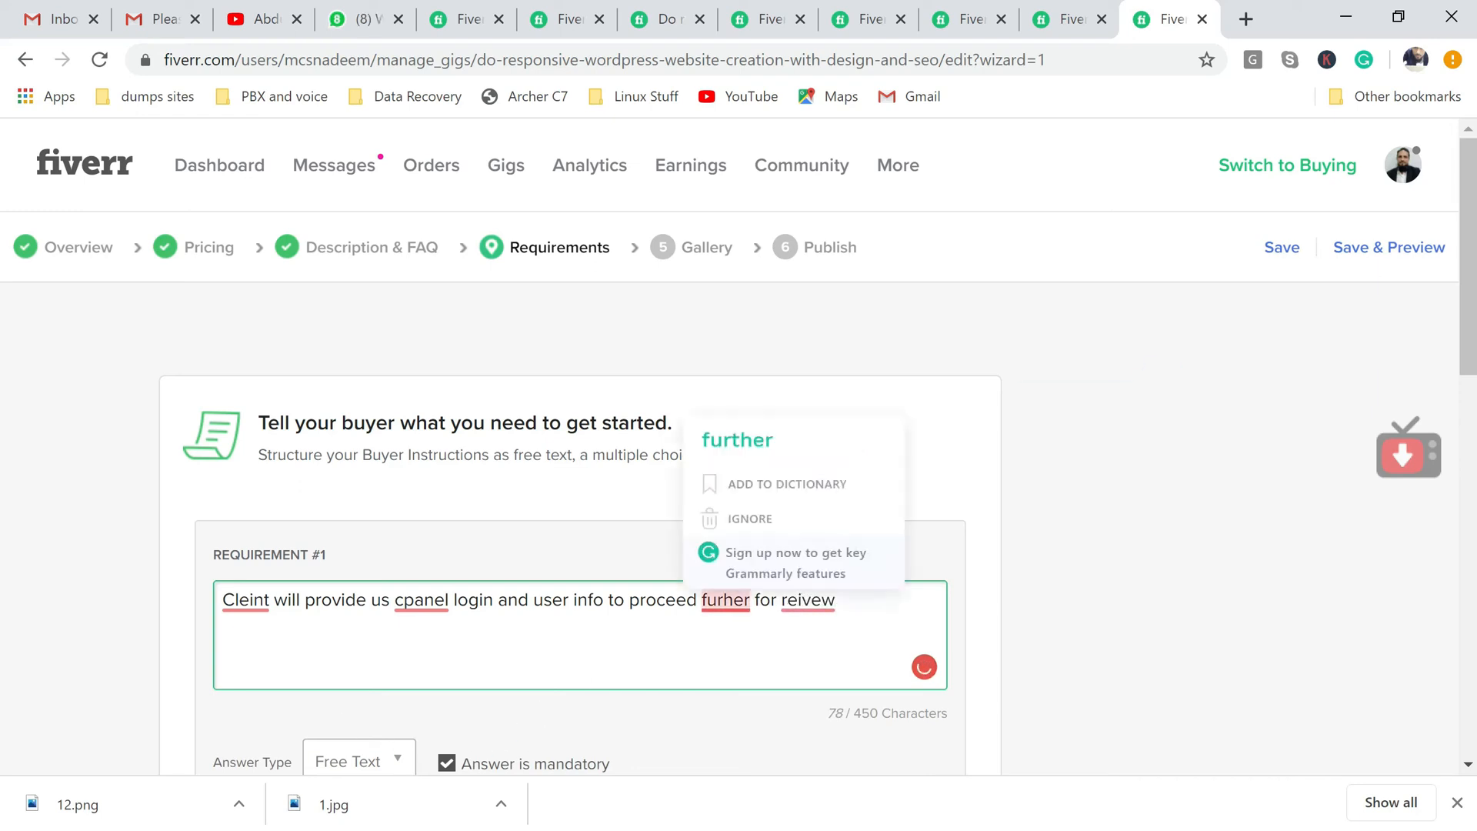
click(750, 451)
mouse_move(808, 597)
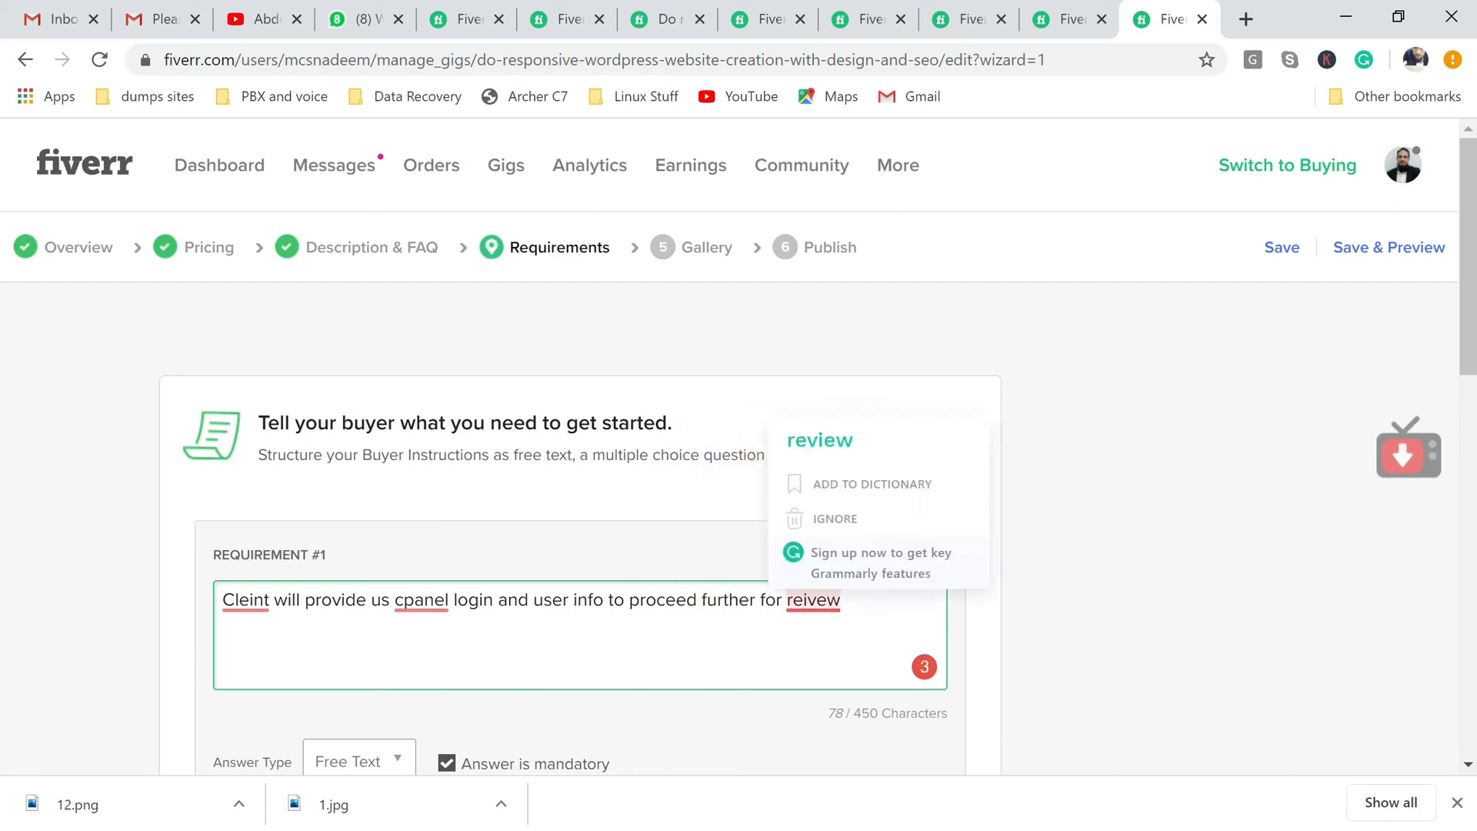
click(847, 443)
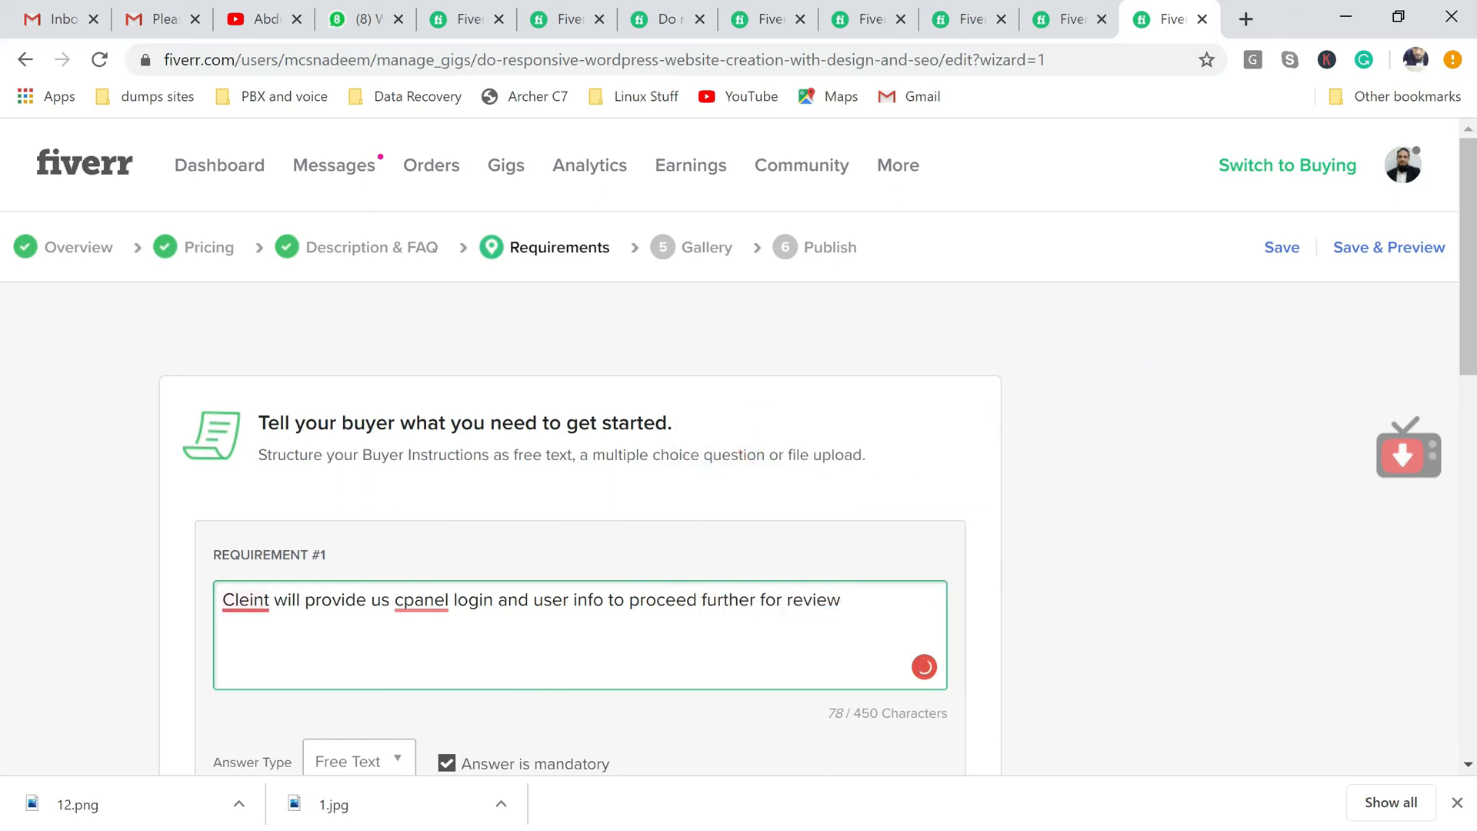
mouse_move(245, 599)
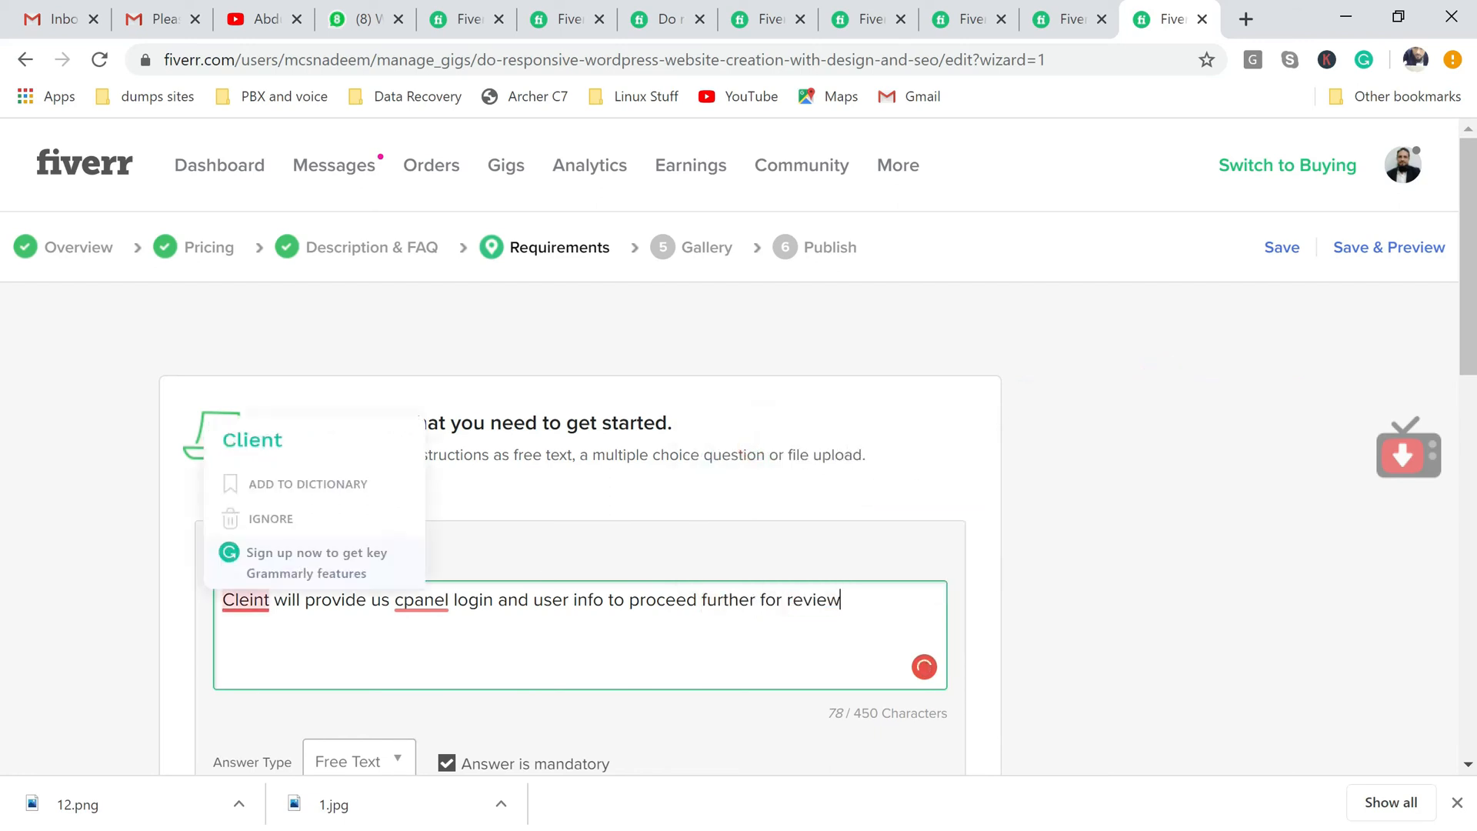
click(299, 445)
Append the sentence "All data from client side." to the end of requirement #1.
click(874, 602)
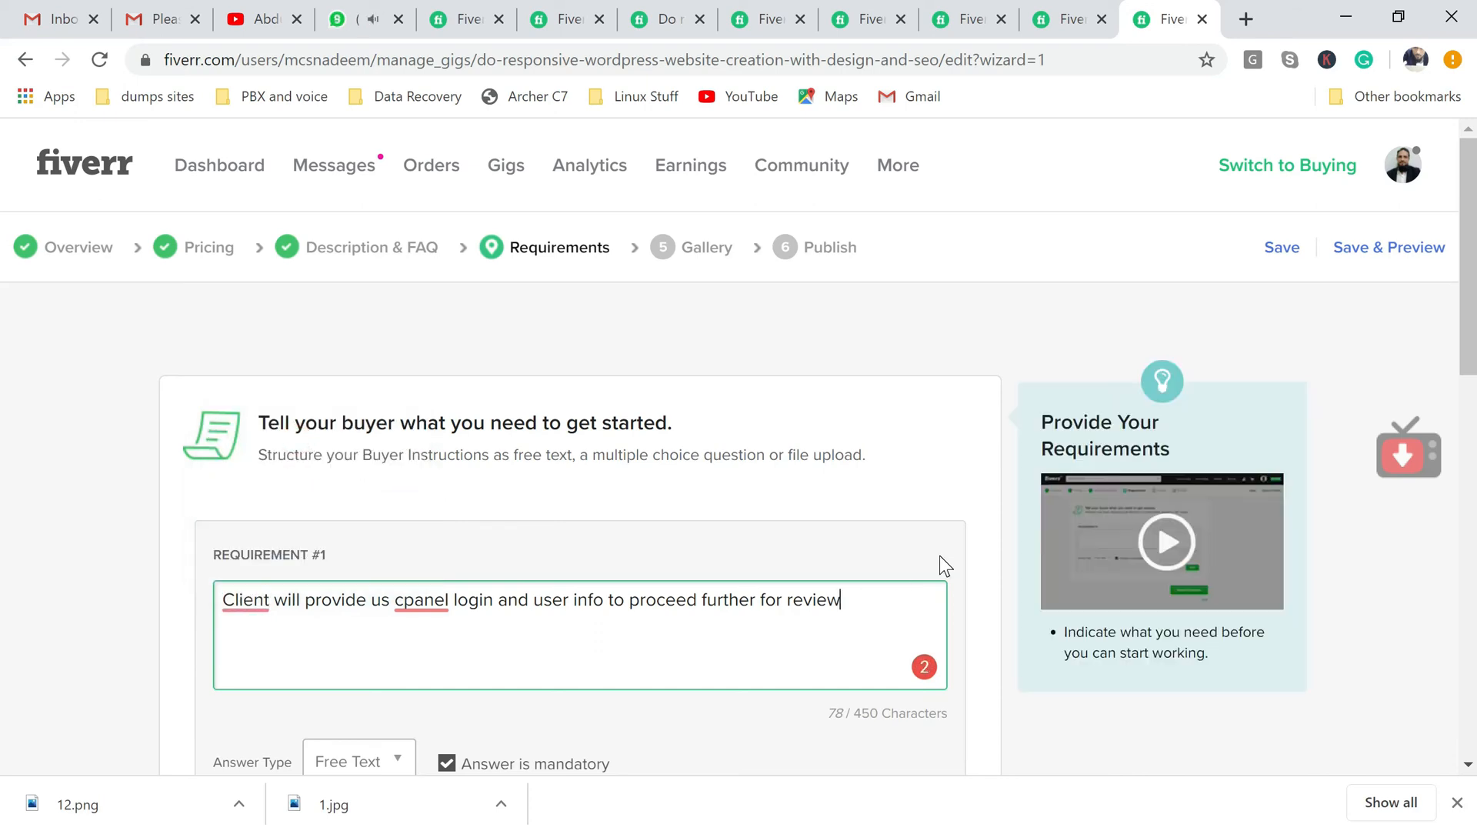
text(. All data and)
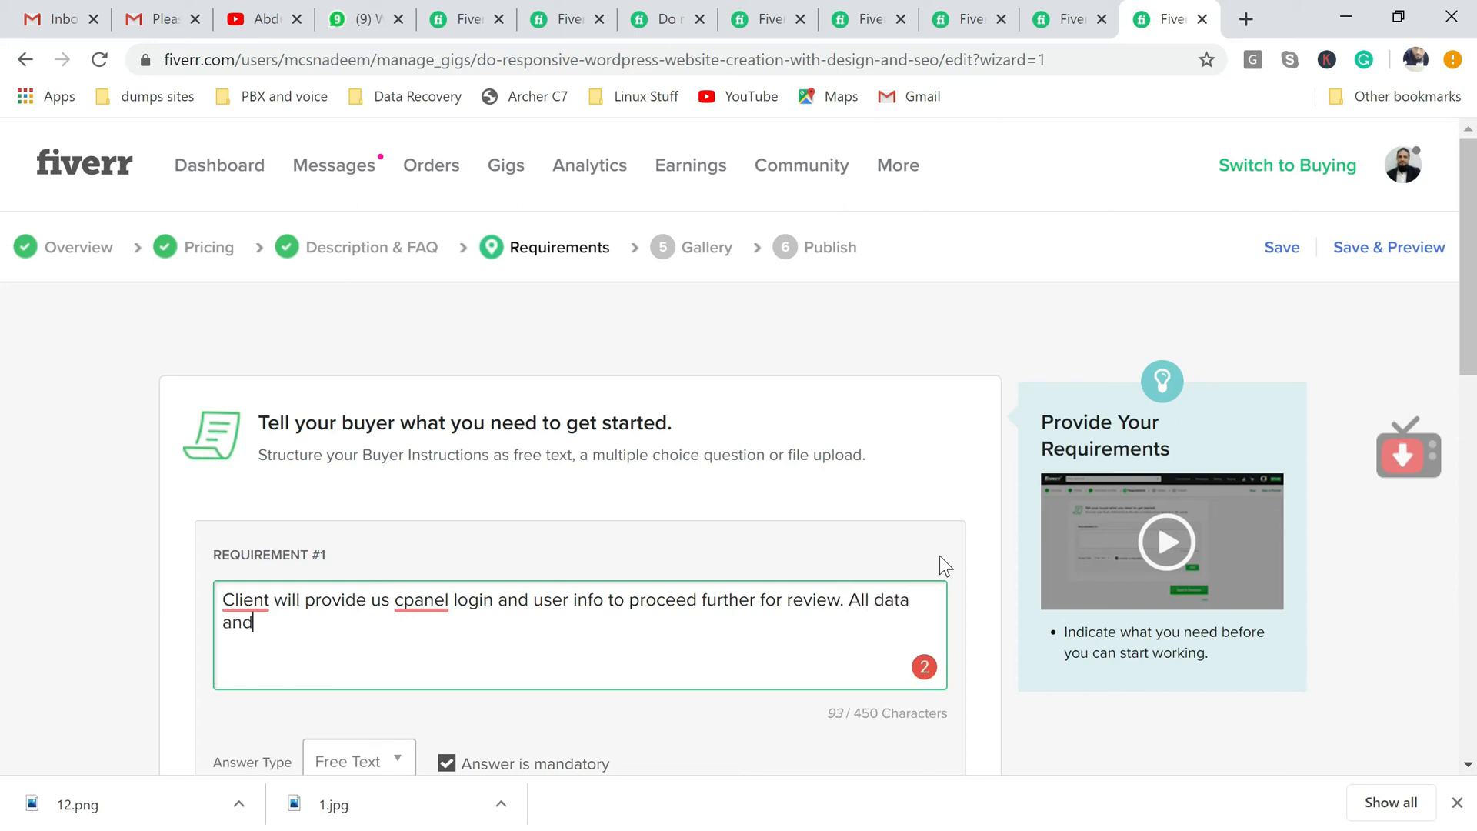
key(BackSpace)
key(BackSpace)
key(BackSpace)
key(BackSpace)
text(from client side)
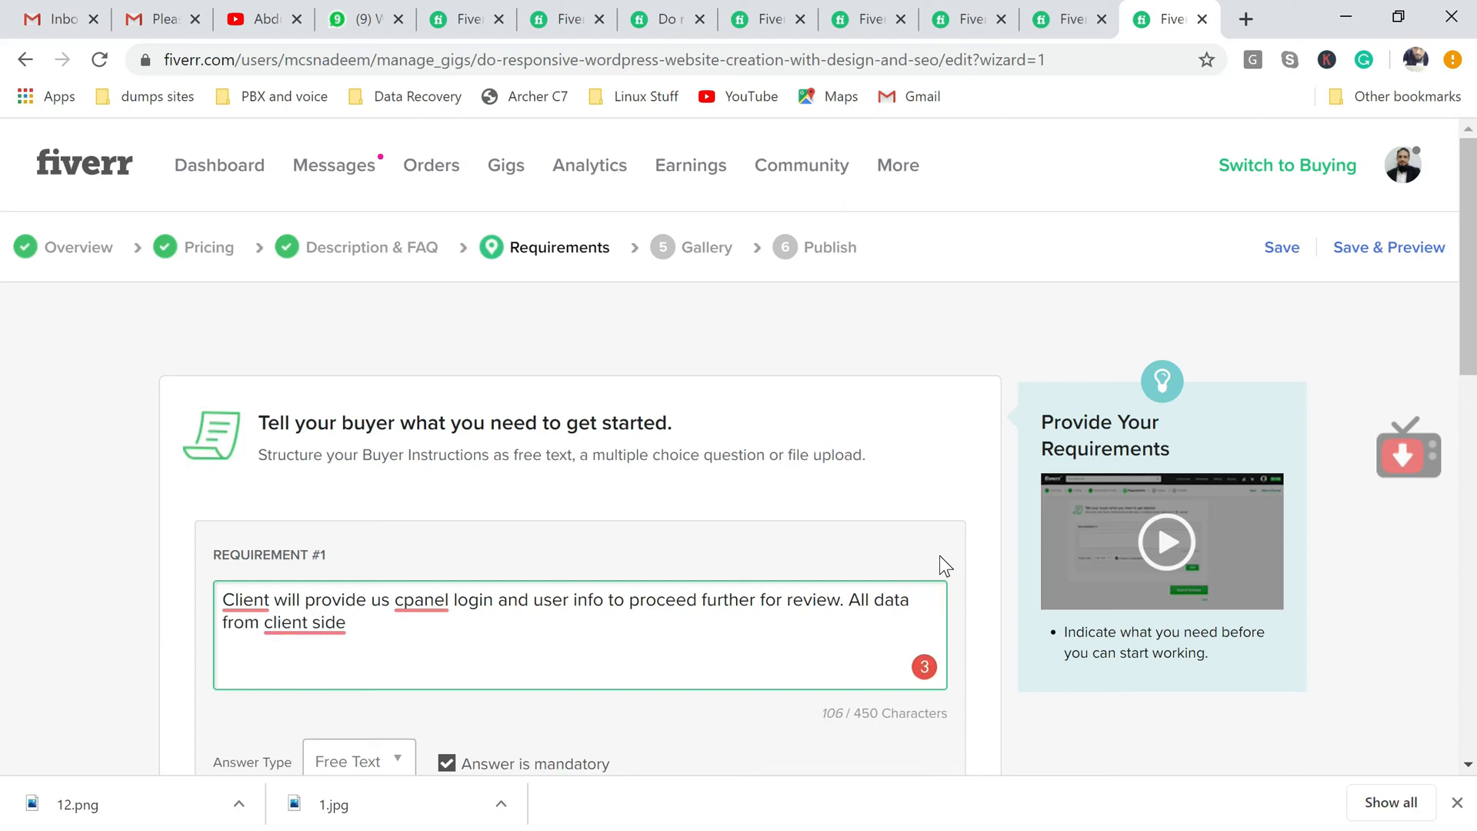
text(.)
Accept the suggested grammar corrections so the last phrase of the requirement reads "from the client-side".
mouse_move(305, 623)
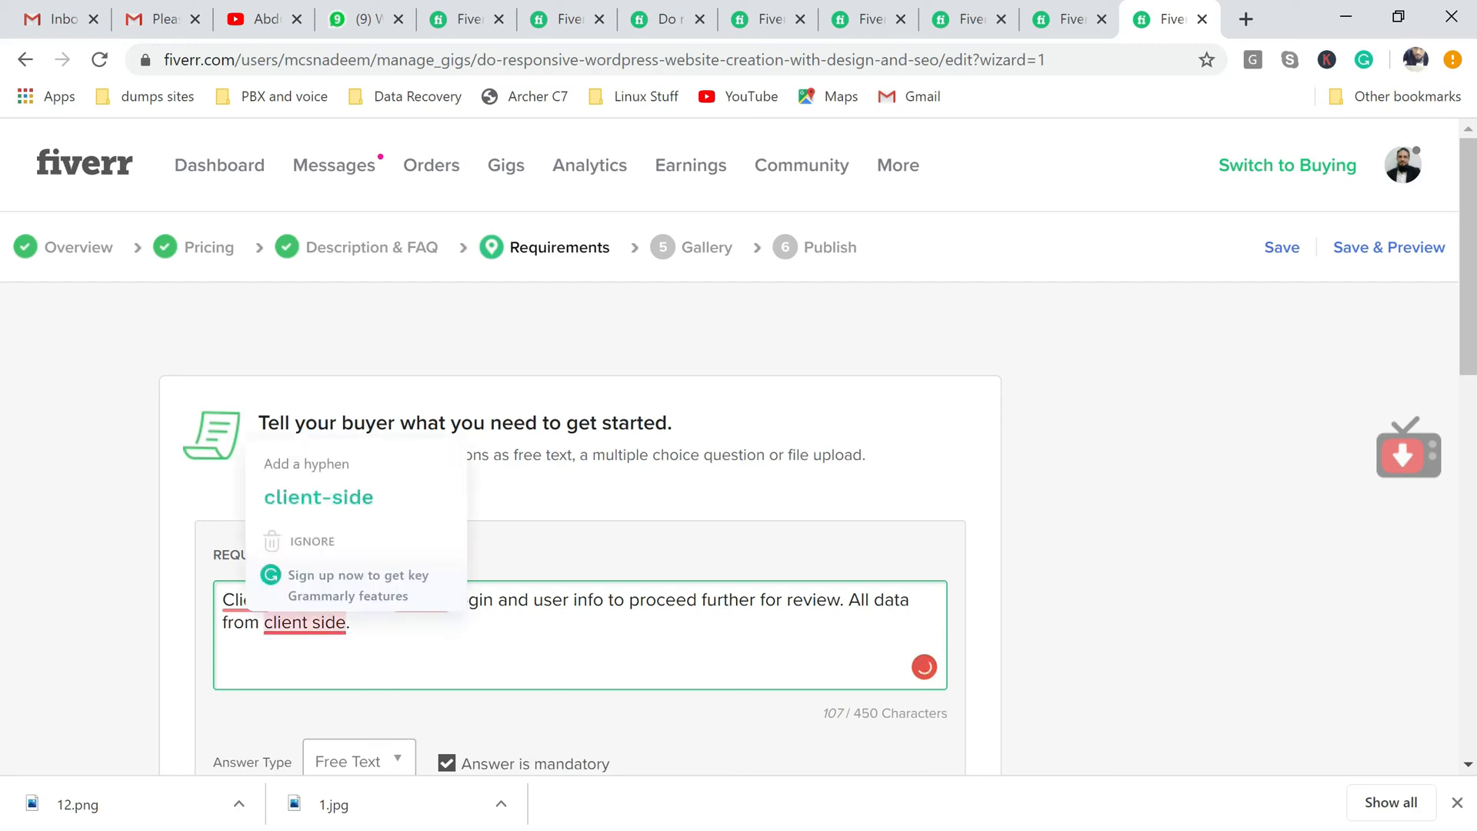
click(362, 496)
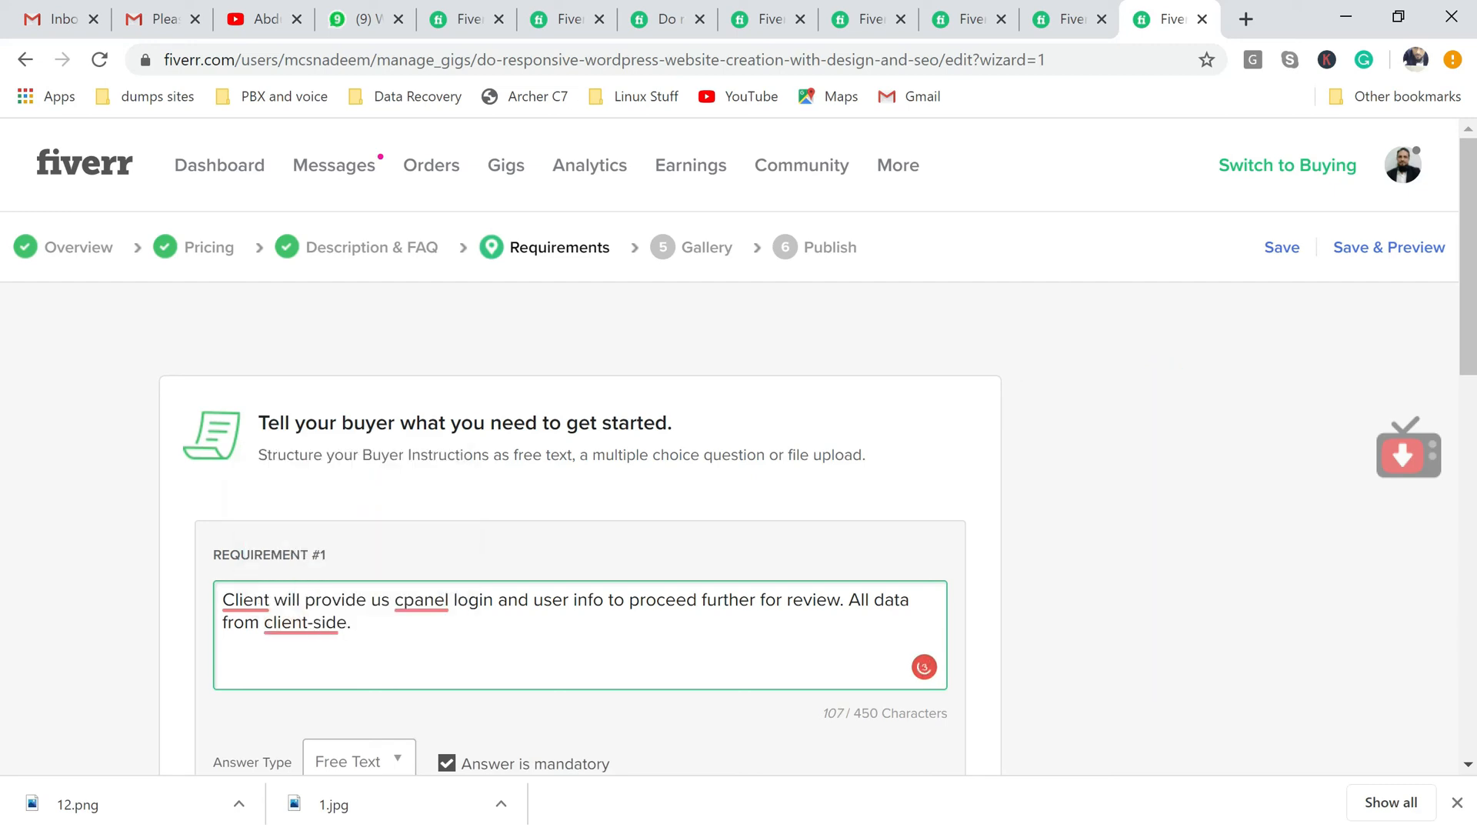
mouse_move(304, 623)
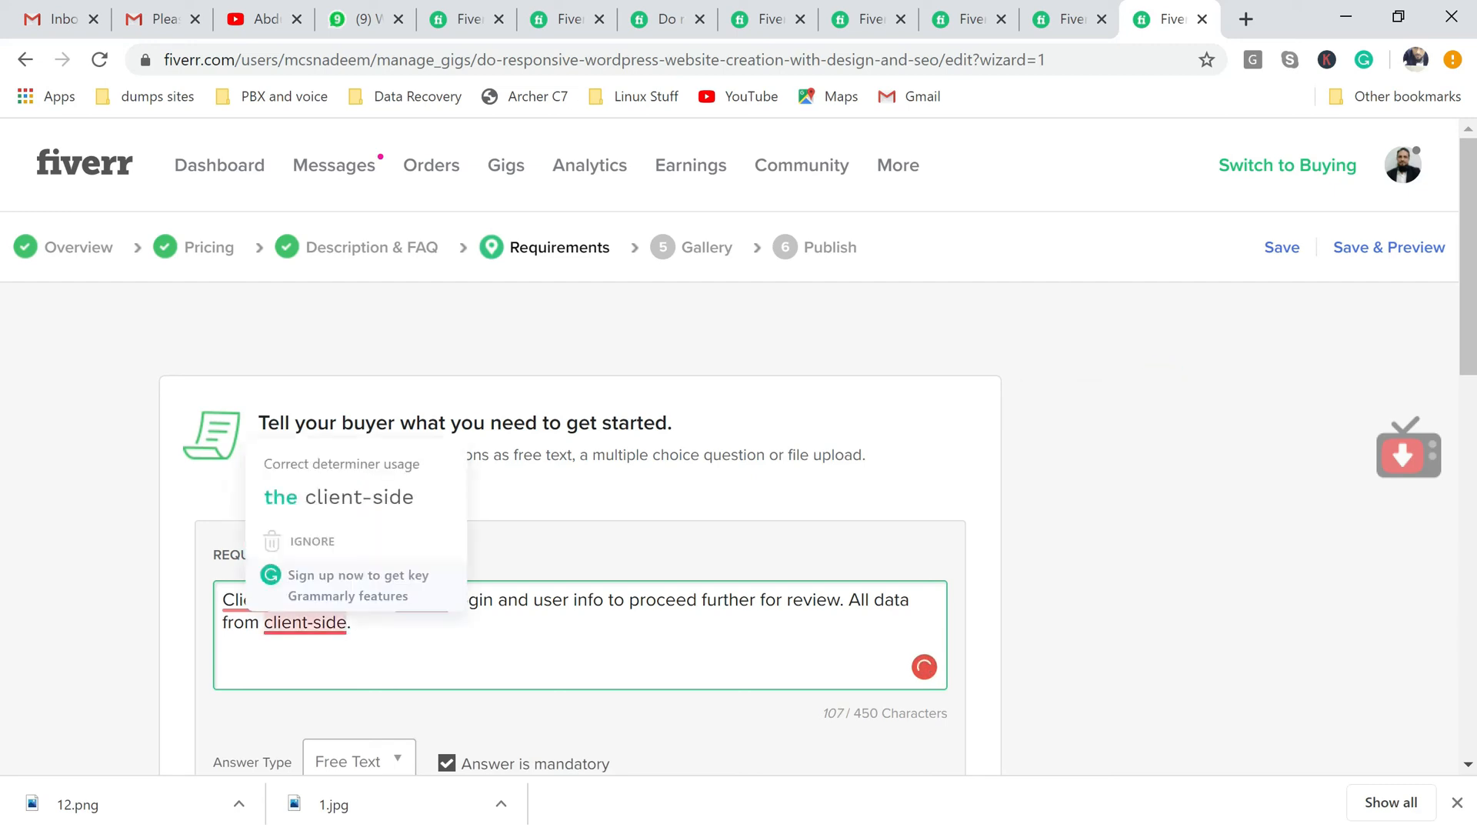
click(352, 498)
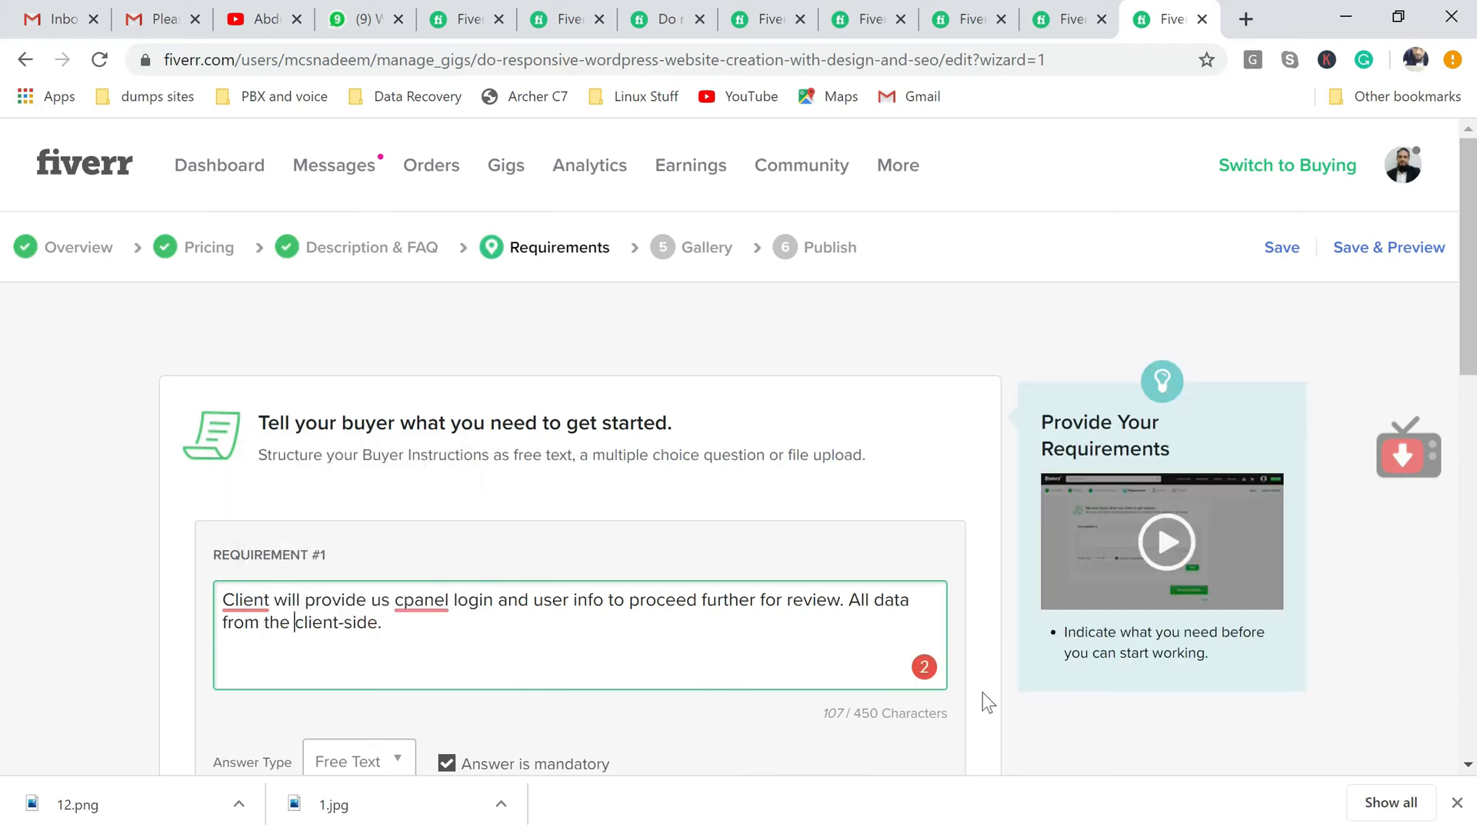
Add the free-text requirement to the gig, and save it to continue to the Gallery page.
drag(1470, 360, 1474, 452)
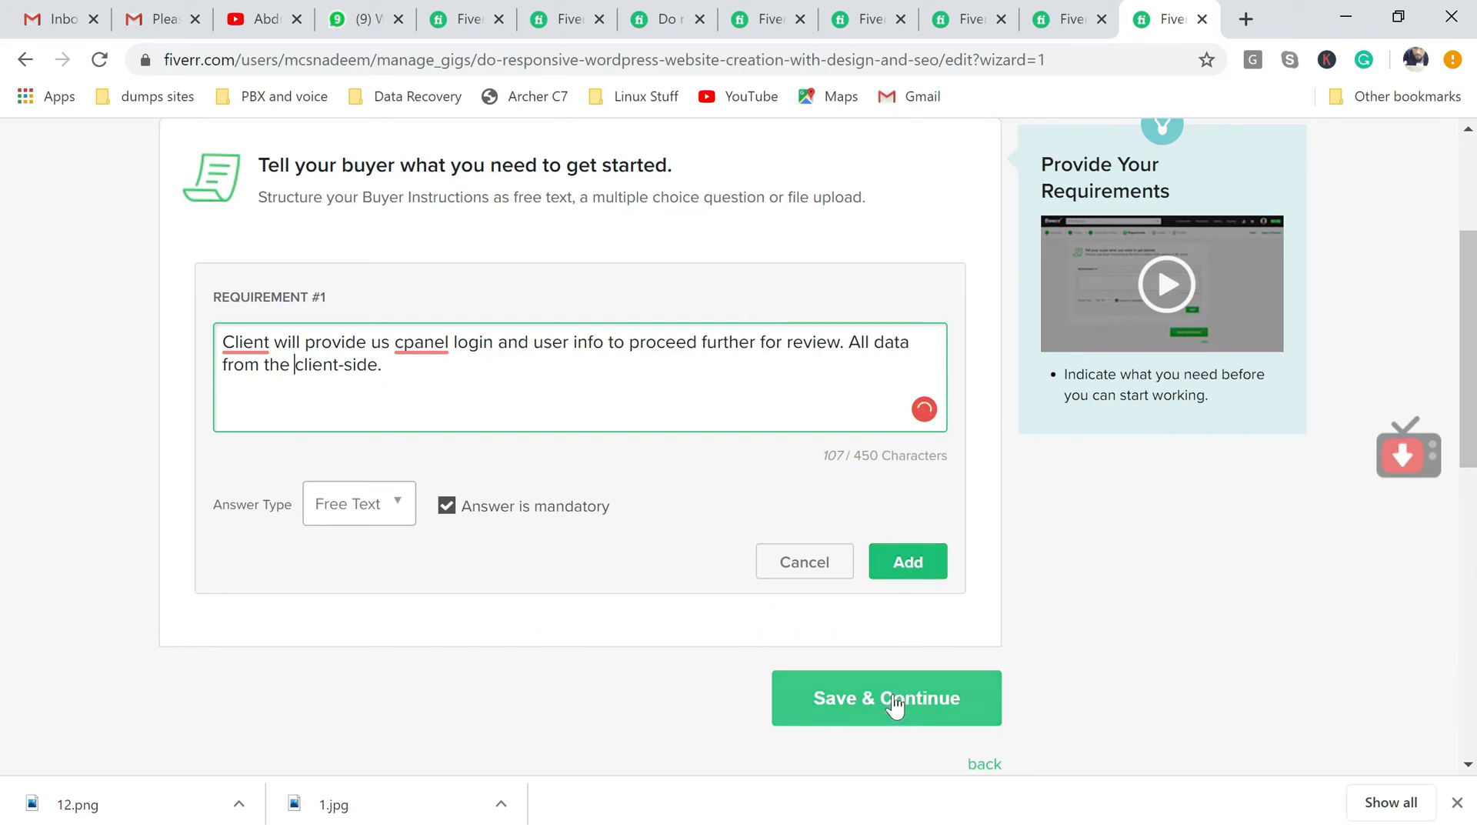
click(922, 567)
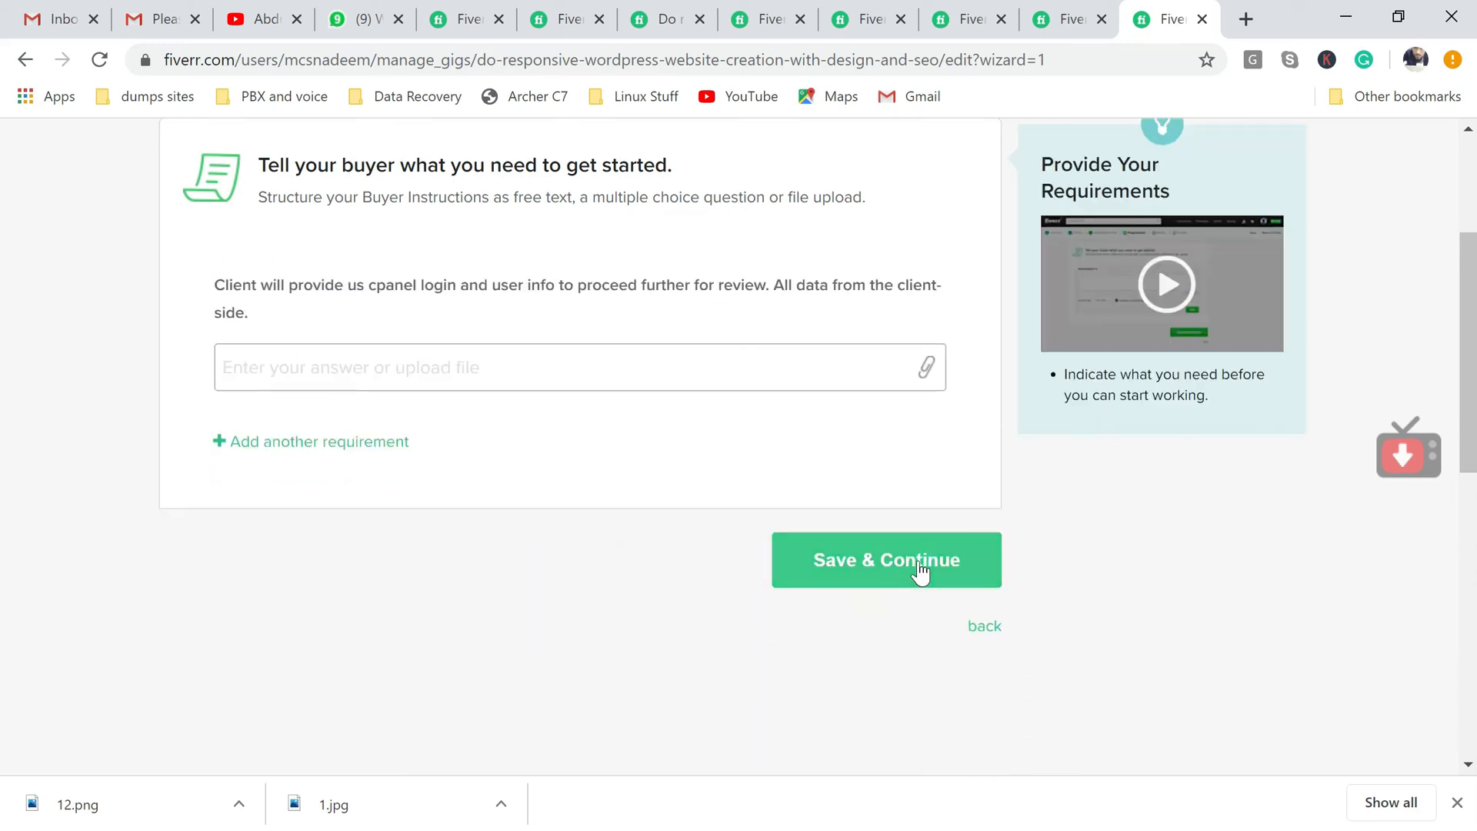
click(879, 562)
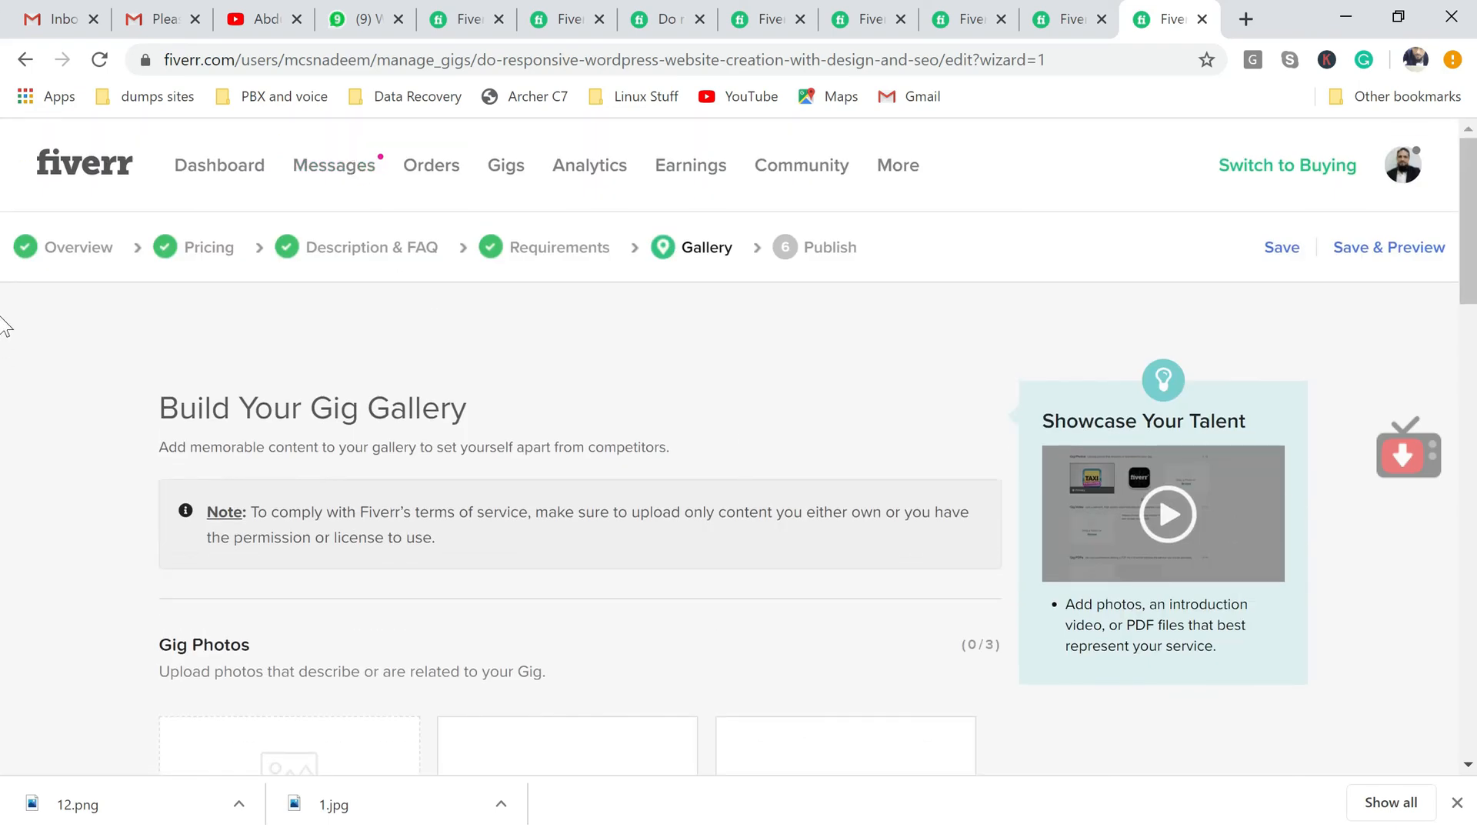
drag(1471, 250, 1473, 323)
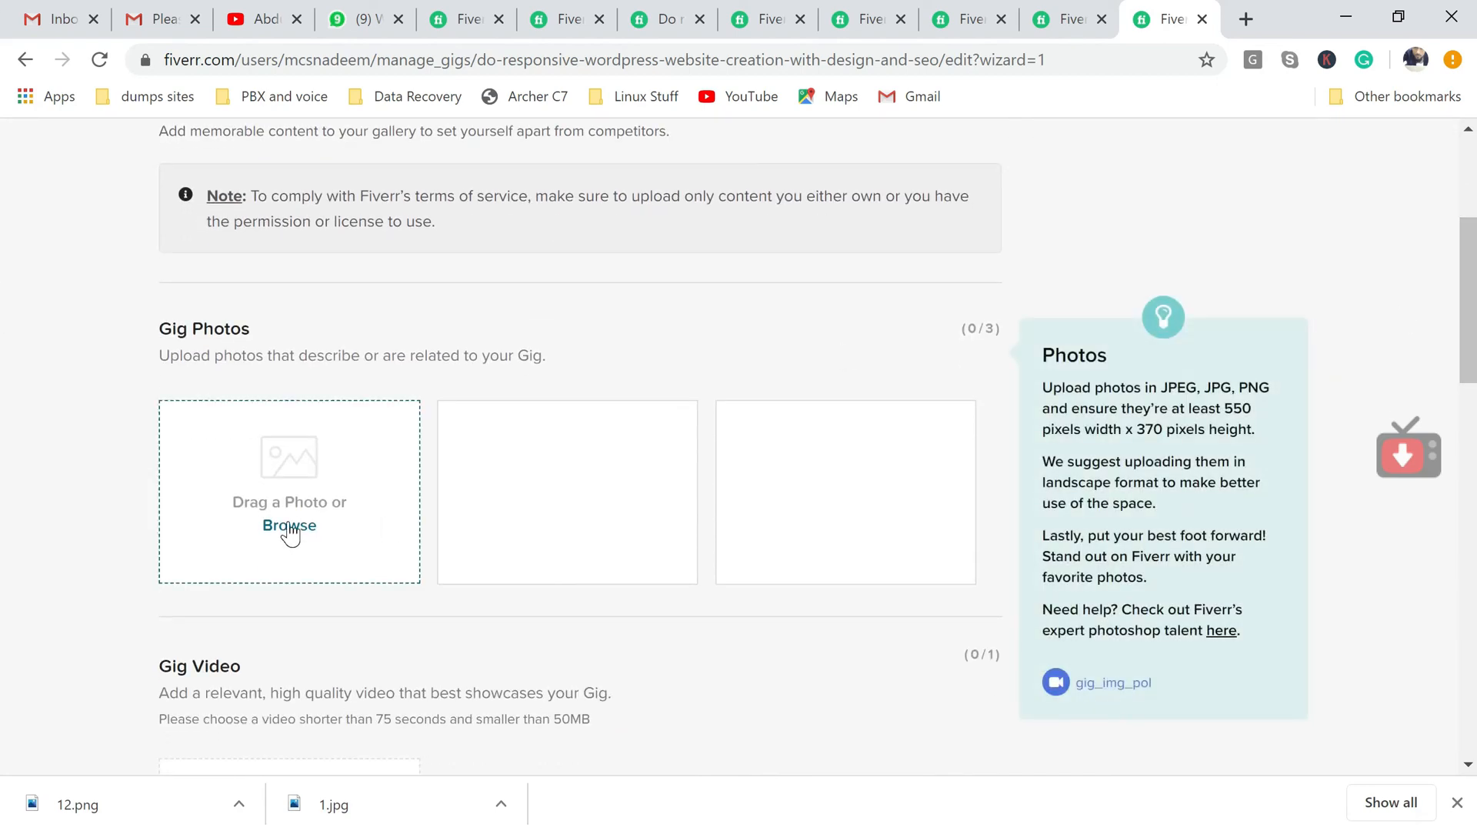
click(289, 526)
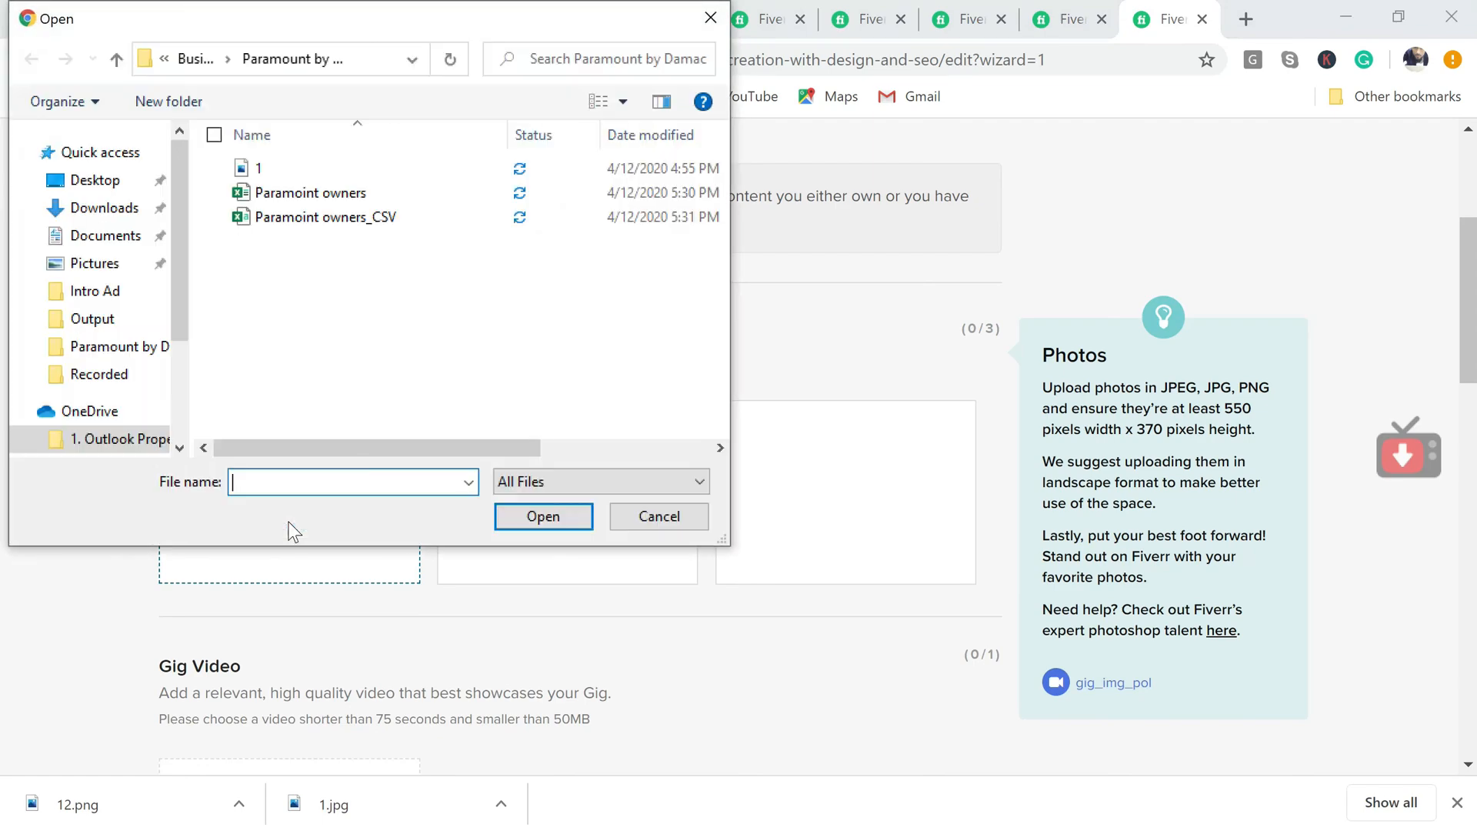
click(668, 519)
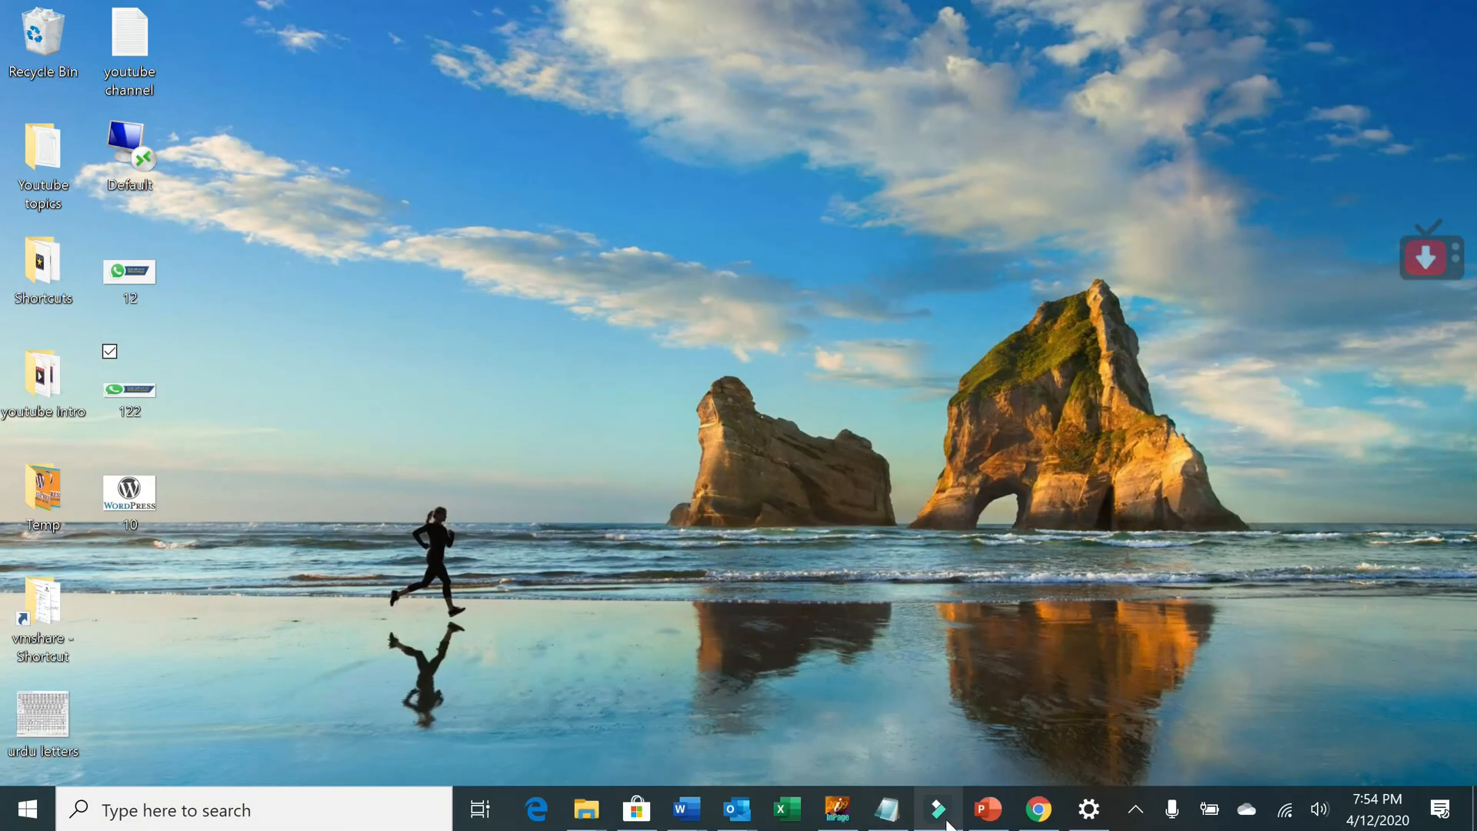
Return to the gig gallery in Chrome and upload "wordpress 1" from the desktop's Temp folder as the first gig photo.
click(1047, 814)
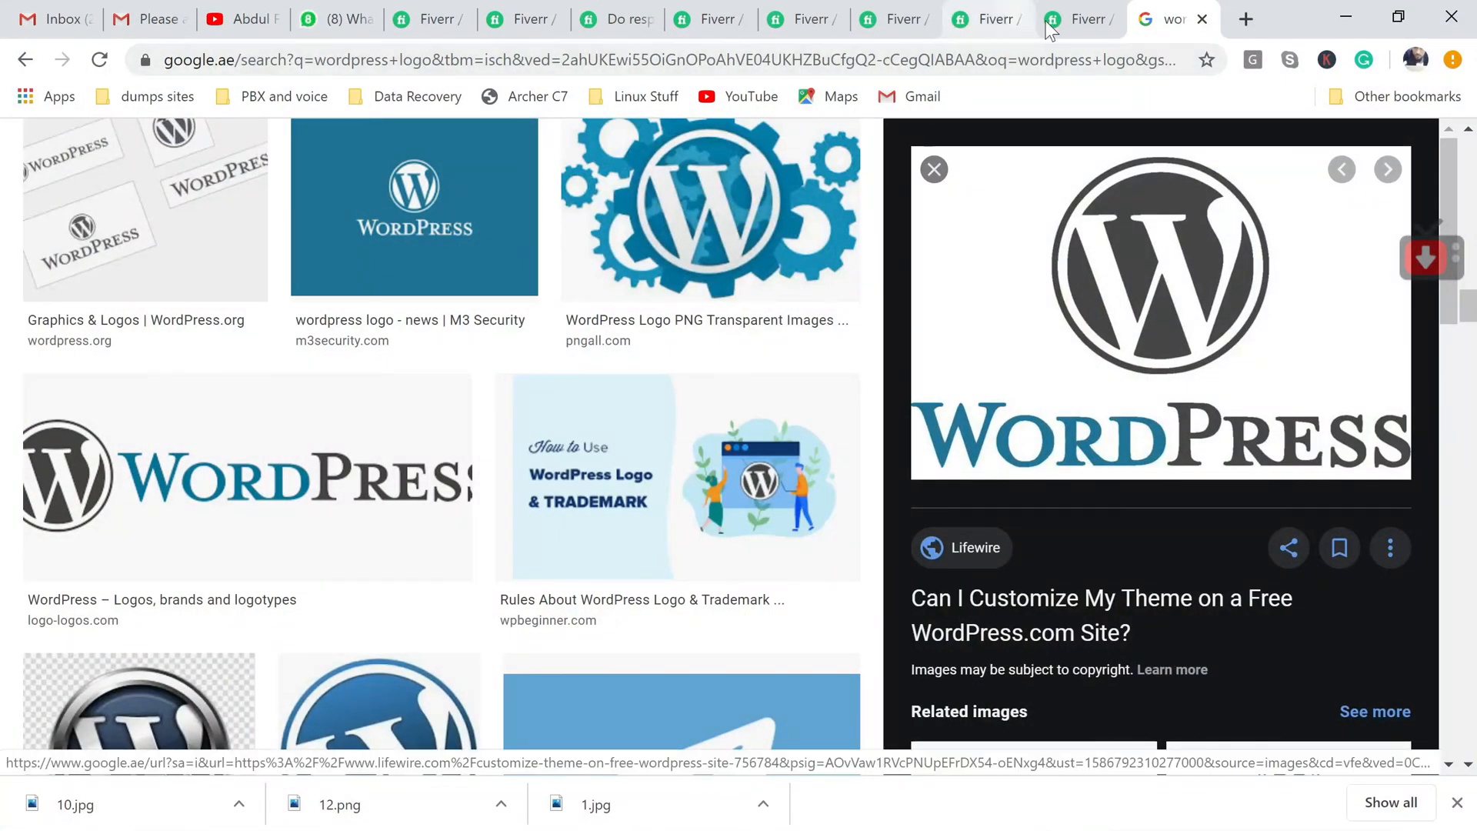
click(1081, 22)
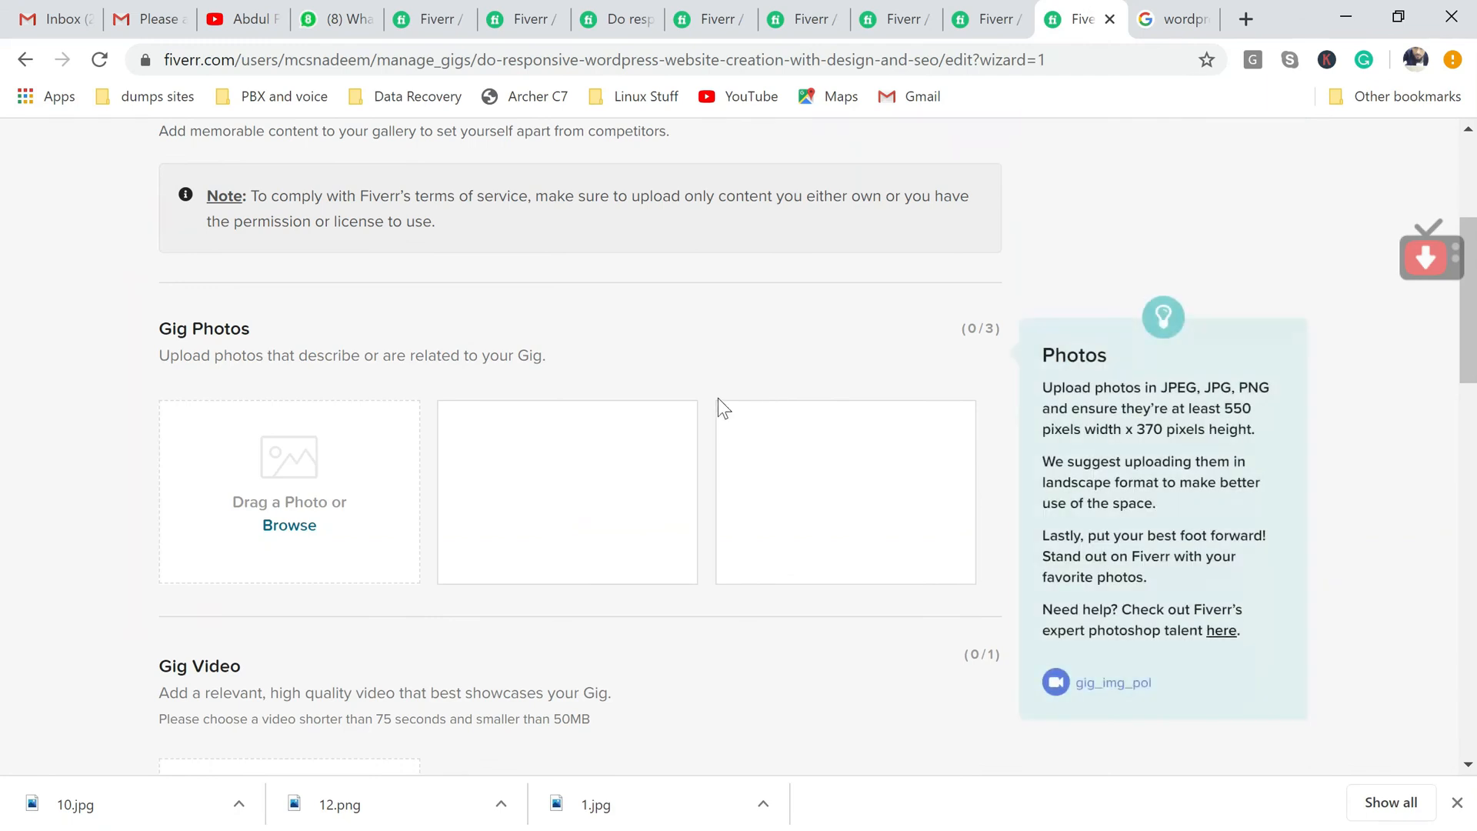
click(285, 526)
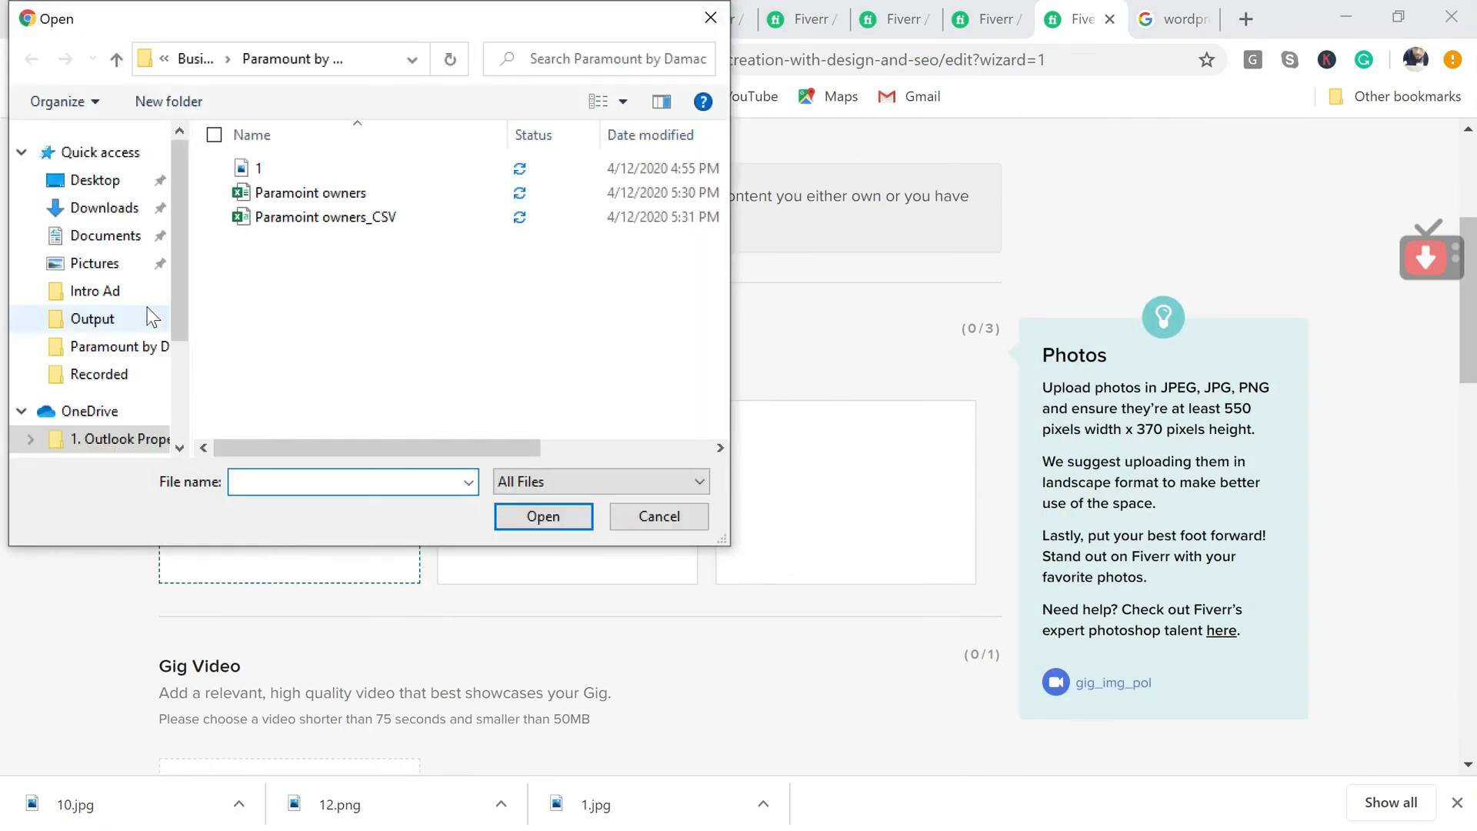
mouse_move(172, 286)
mouse_down()
mouse_move(173, 303)
mouse_move(178, 265)
mouse_up()
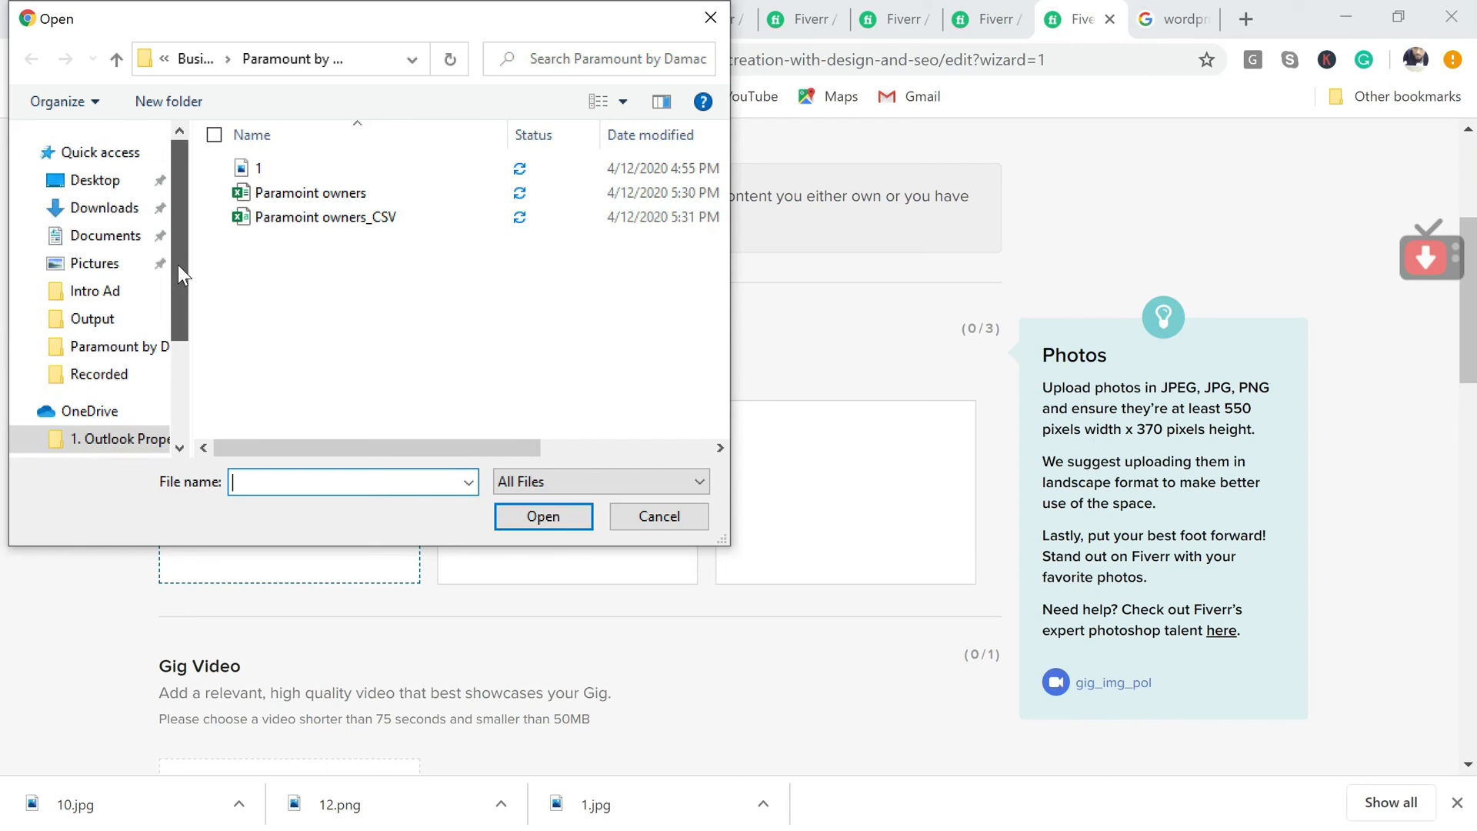
click(107, 234)
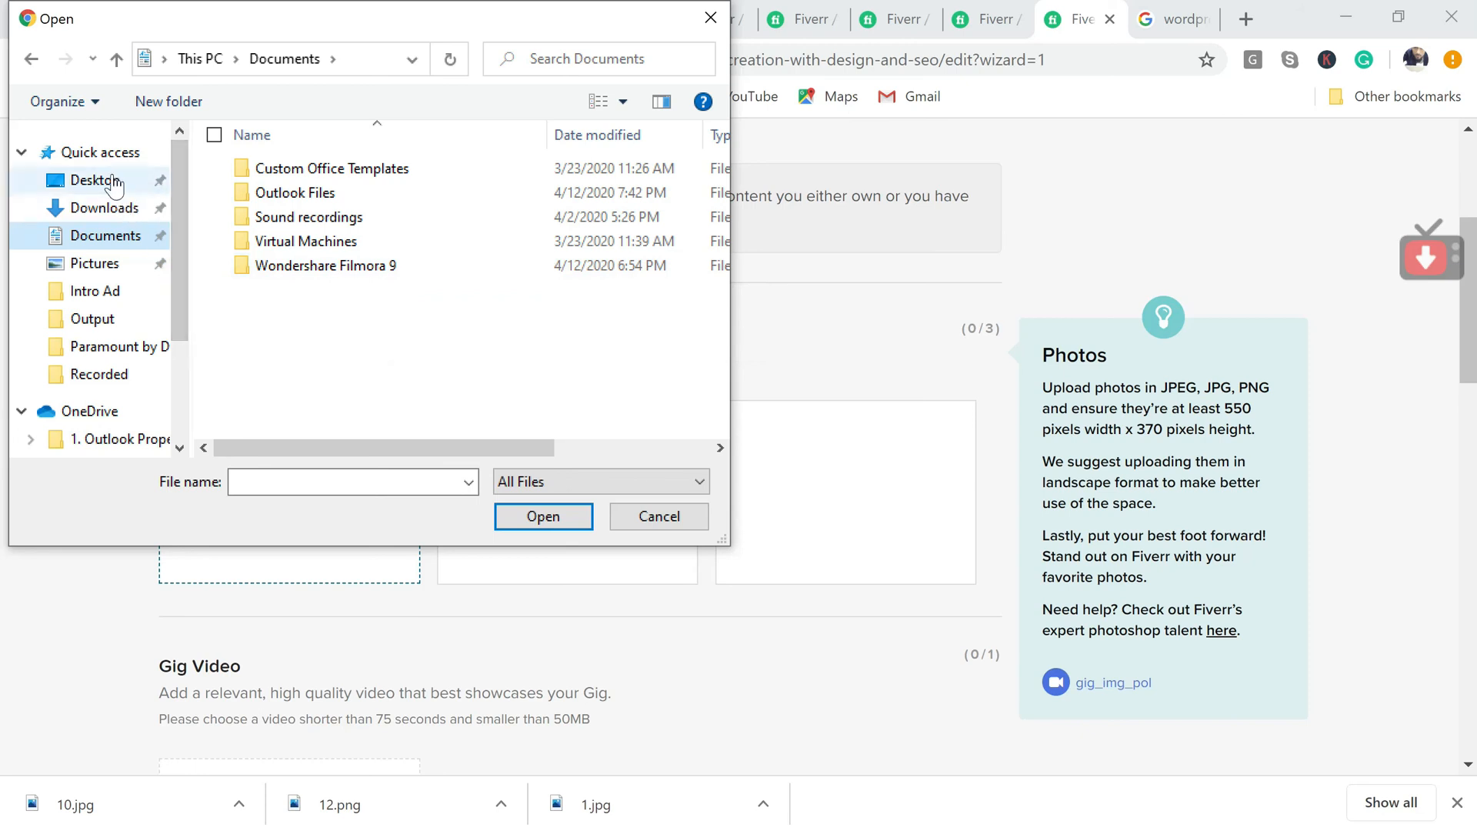
click(91, 180)
double_click(242, 193)
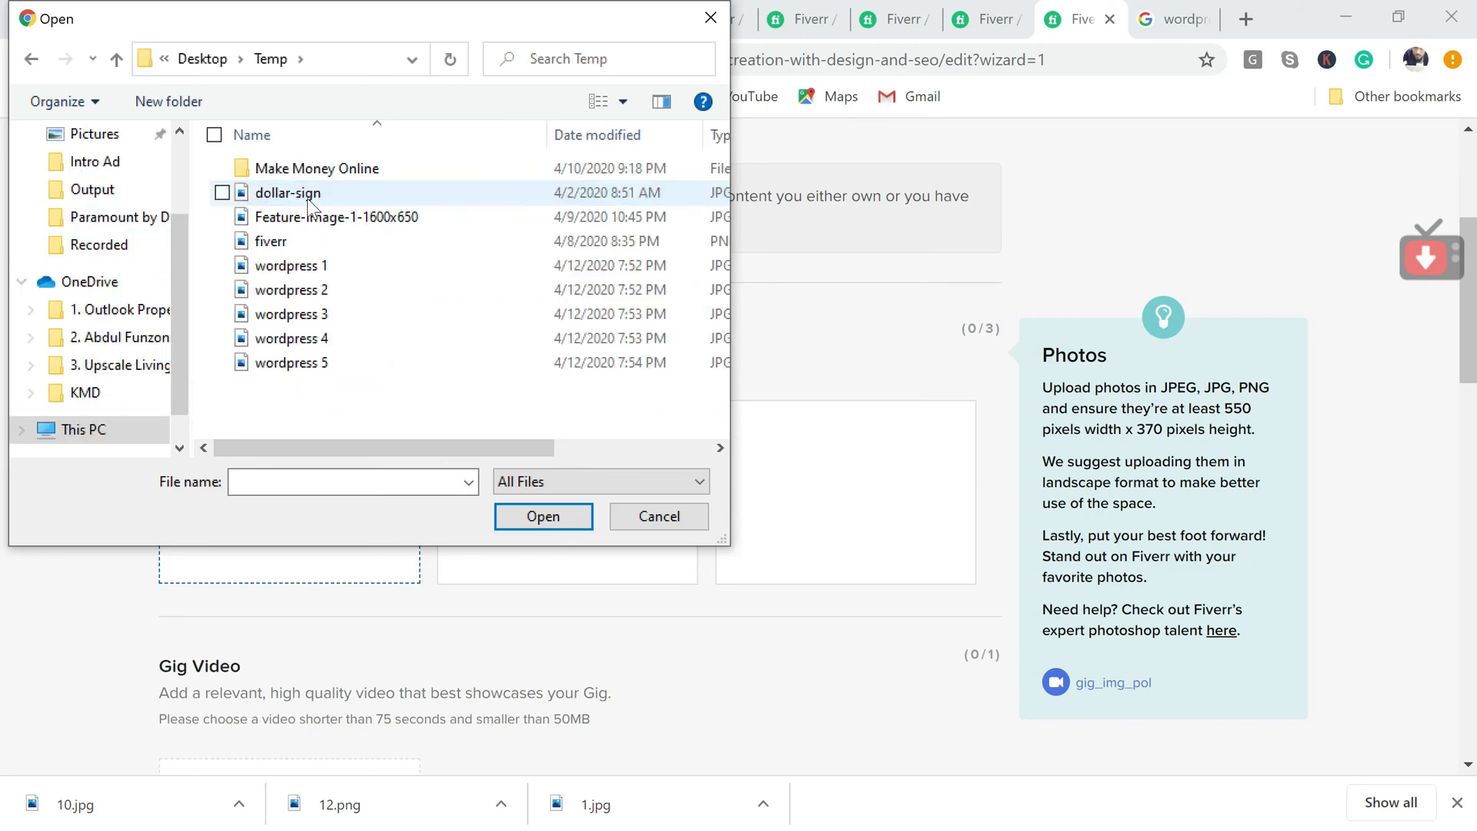
click(307, 266)
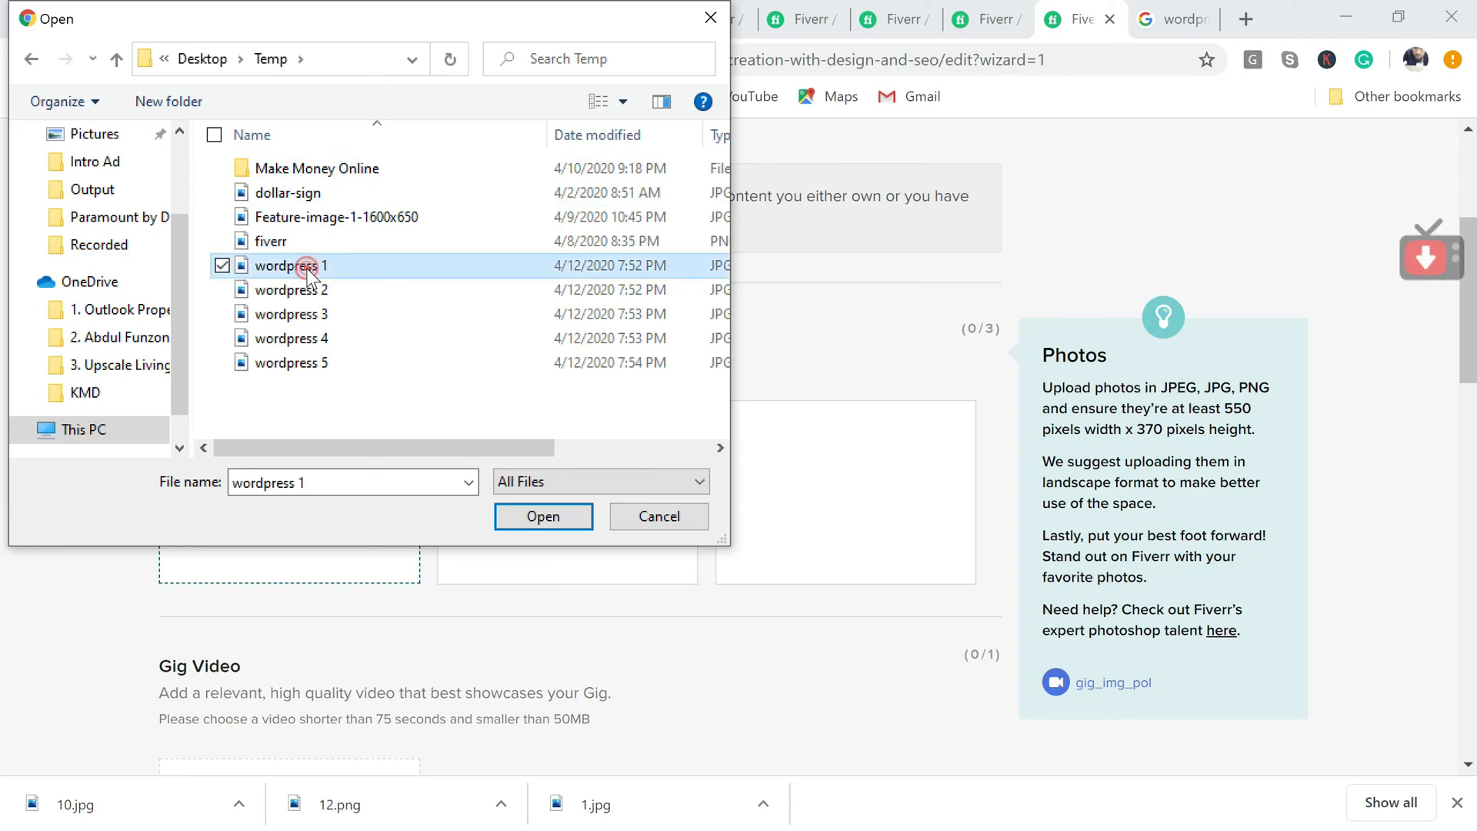
click(543, 518)
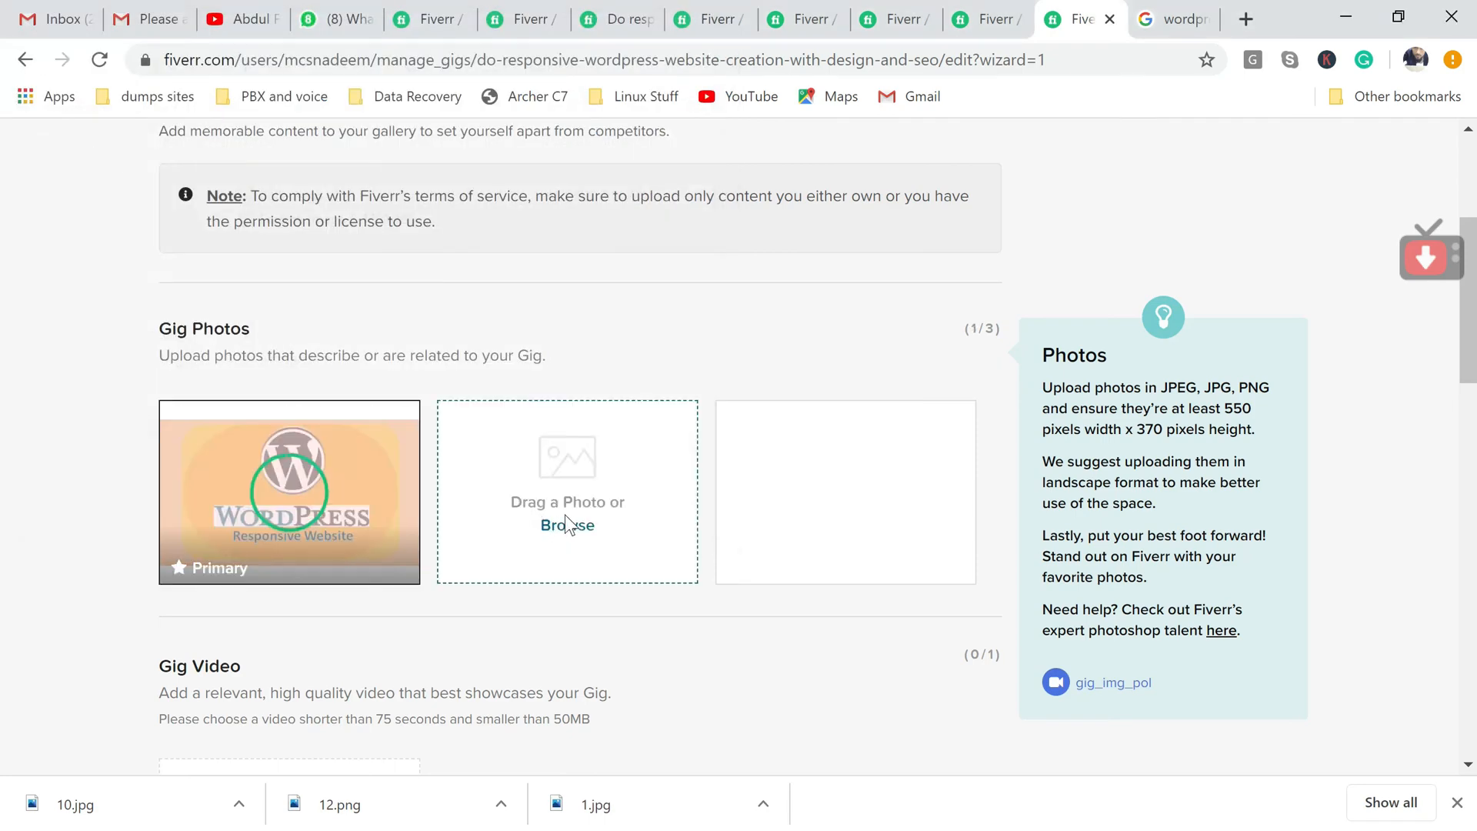
Upload "wordpress 2" from the Temp folder as the second gig photo.
click(569, 523)
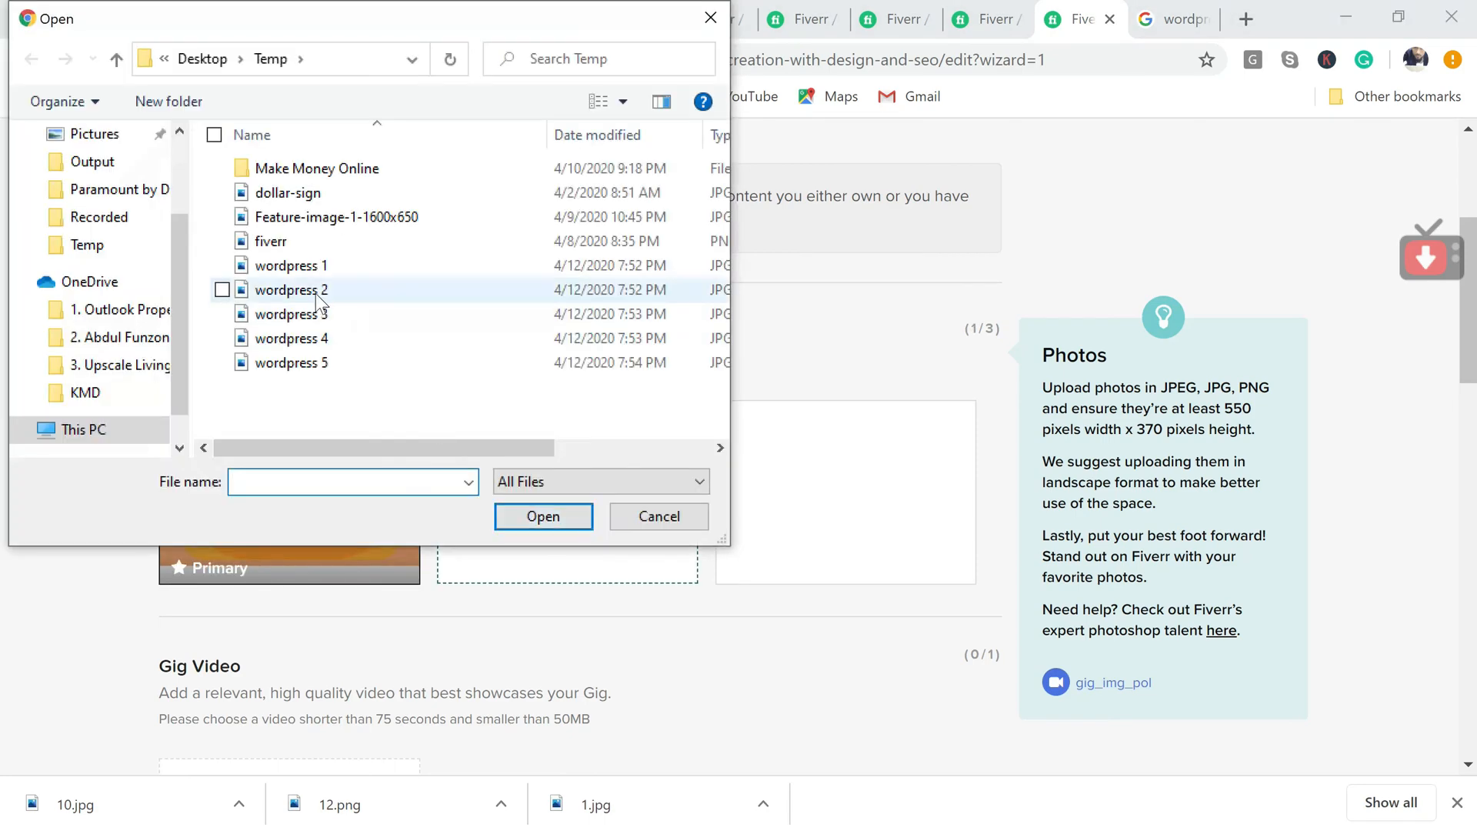
click(315, 290)
click(544, 517)
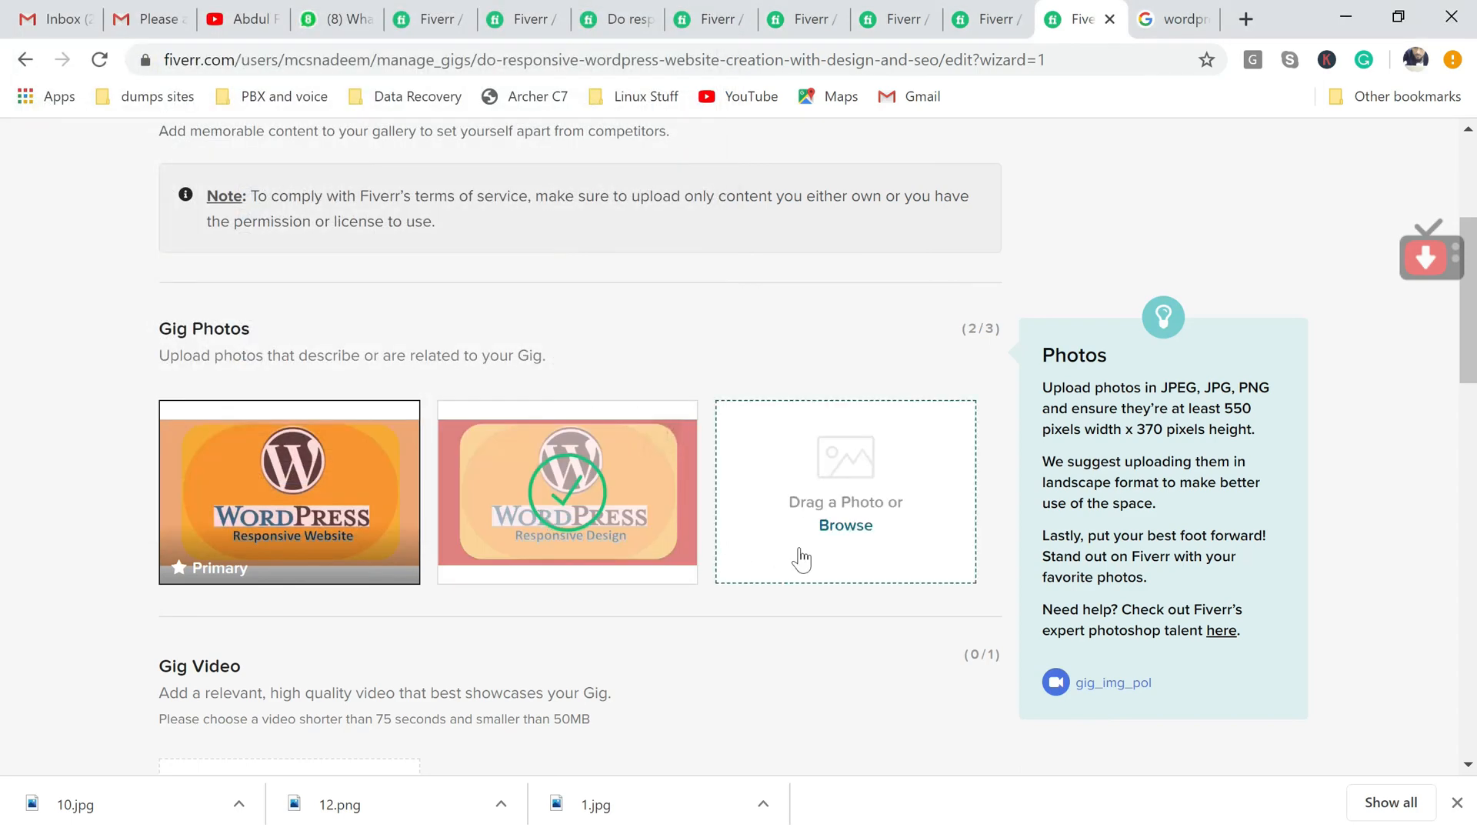
Upload "wordpress 3" from the Temp folder as the third gig photo.
click(850, 531)
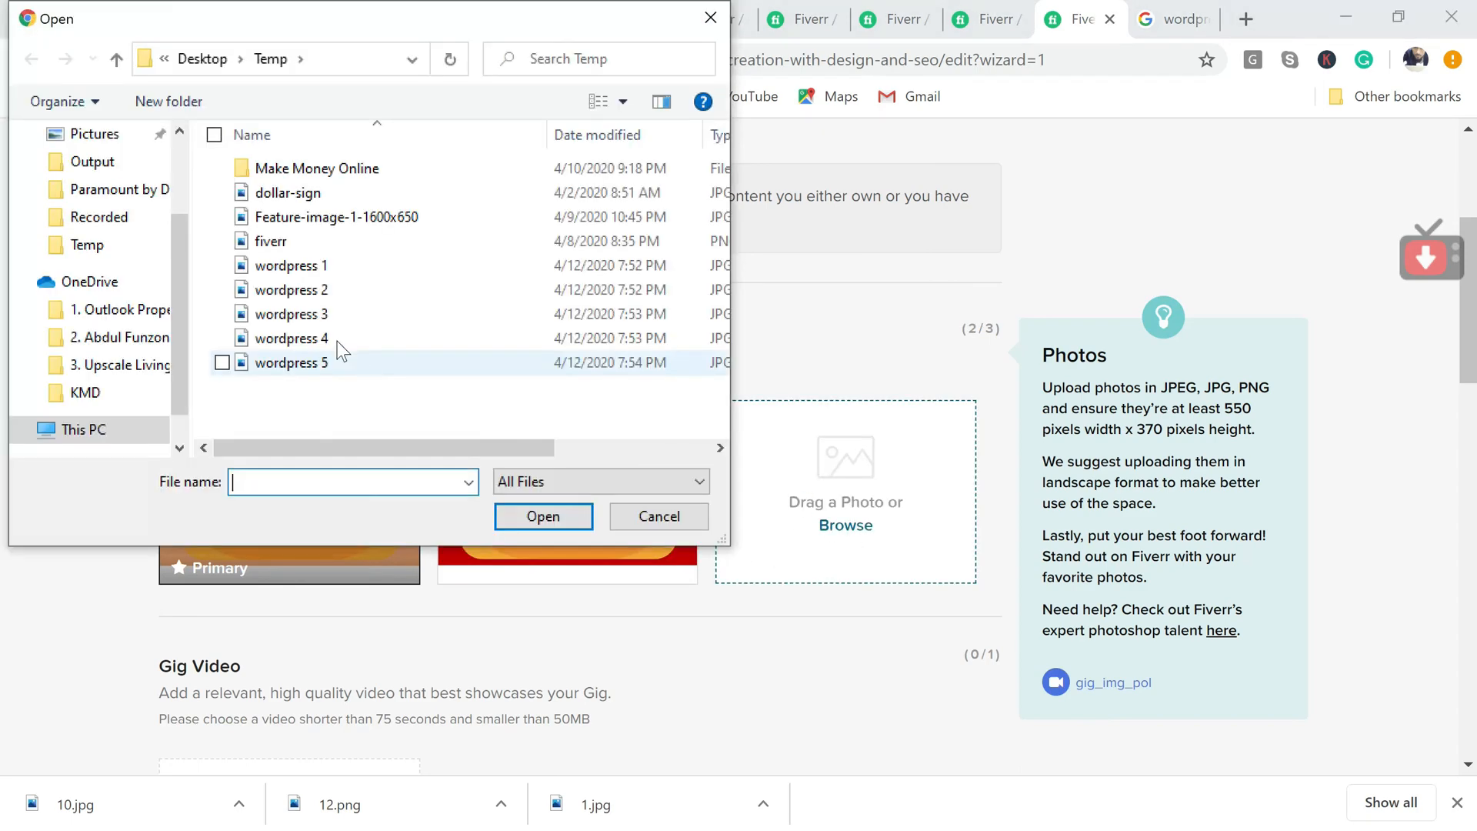
click(317, 313)
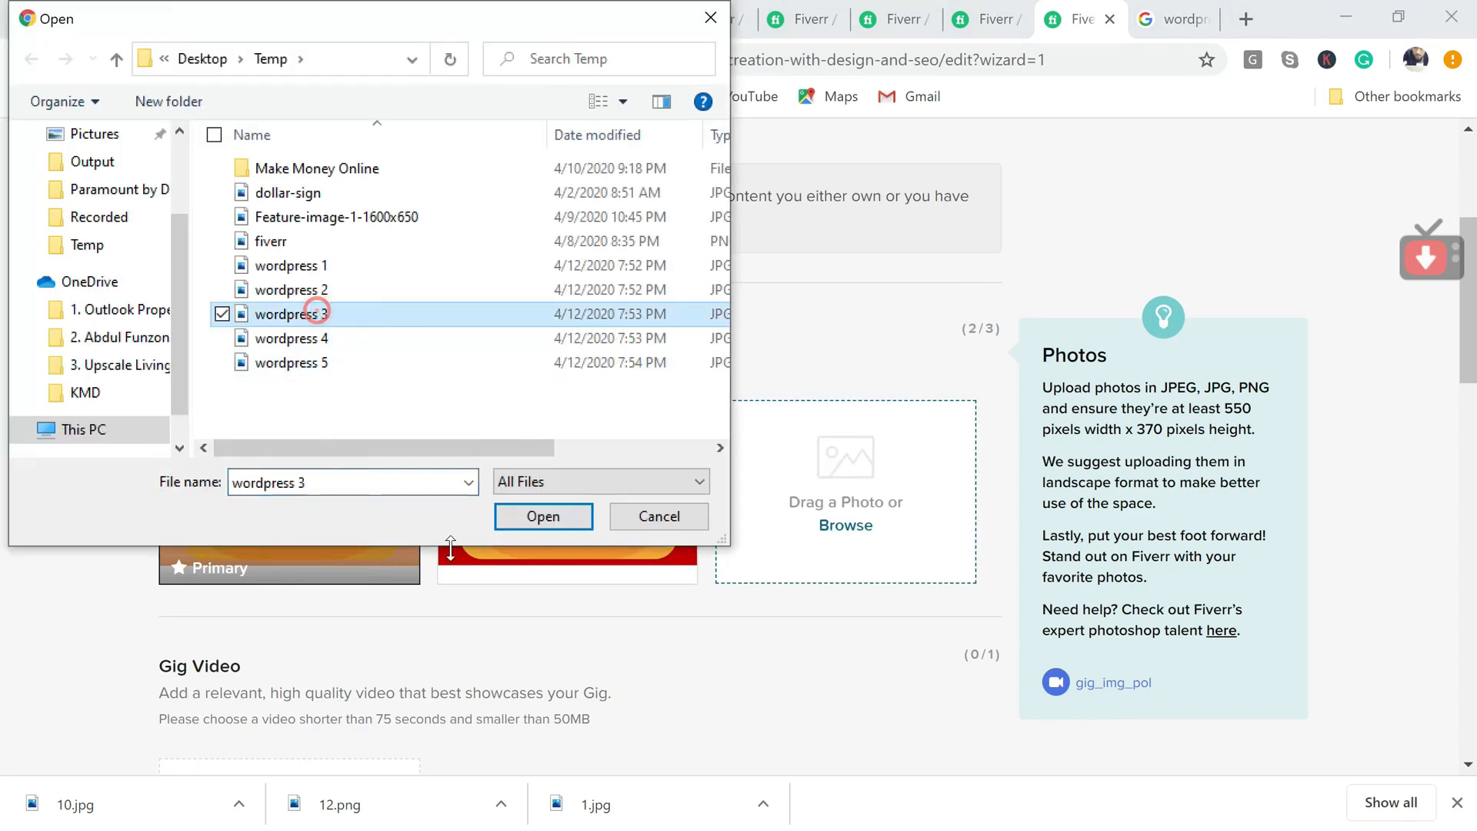
click(543, 517)
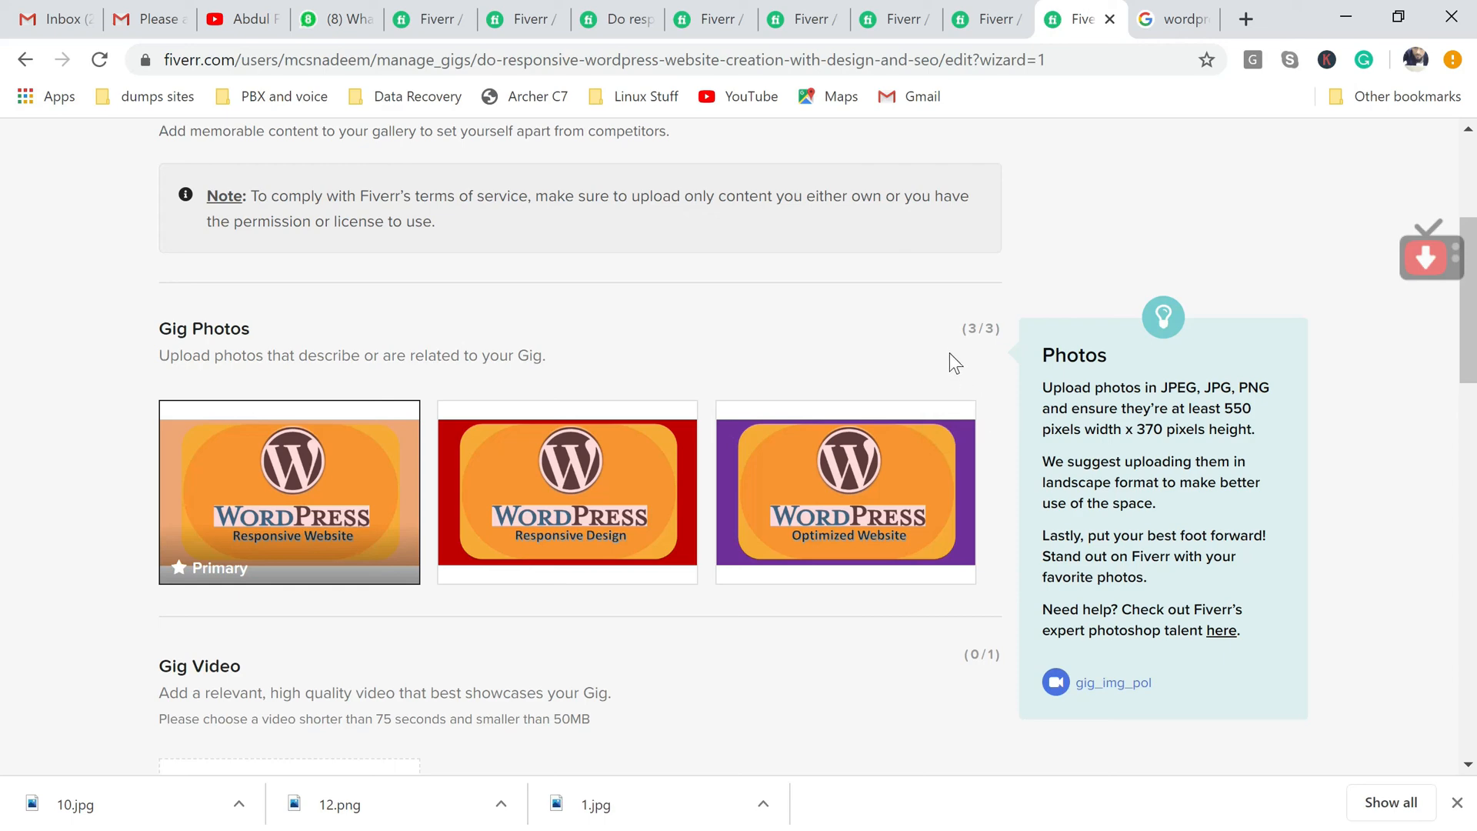
Leave the gig video and PDFs empty, and save the gallery to continue to the Publish page.
scroll(951, 352, down, 3)
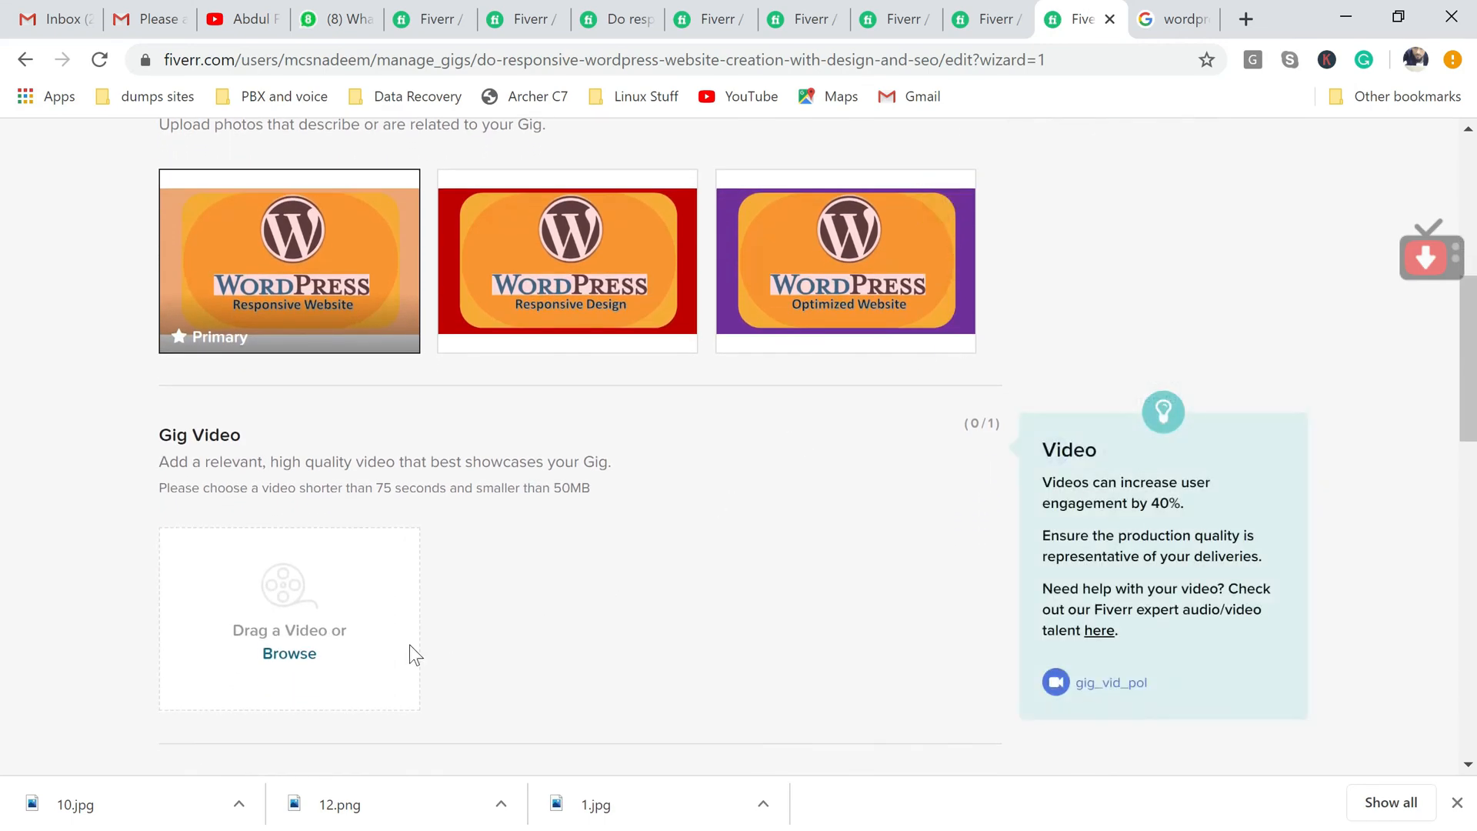
scroll(872, 567, up, 3)
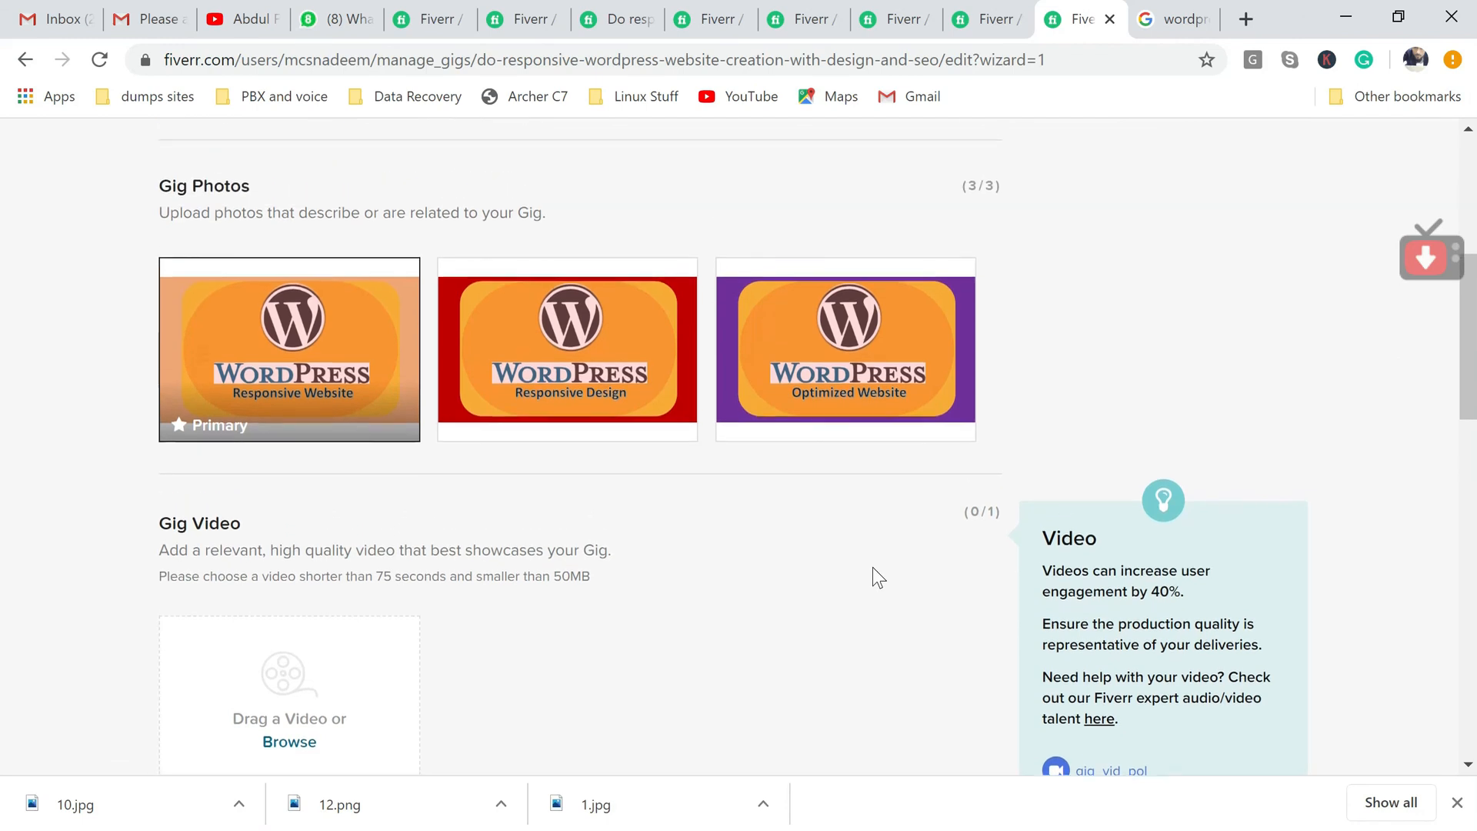
scroll(872, 567, up, 1)
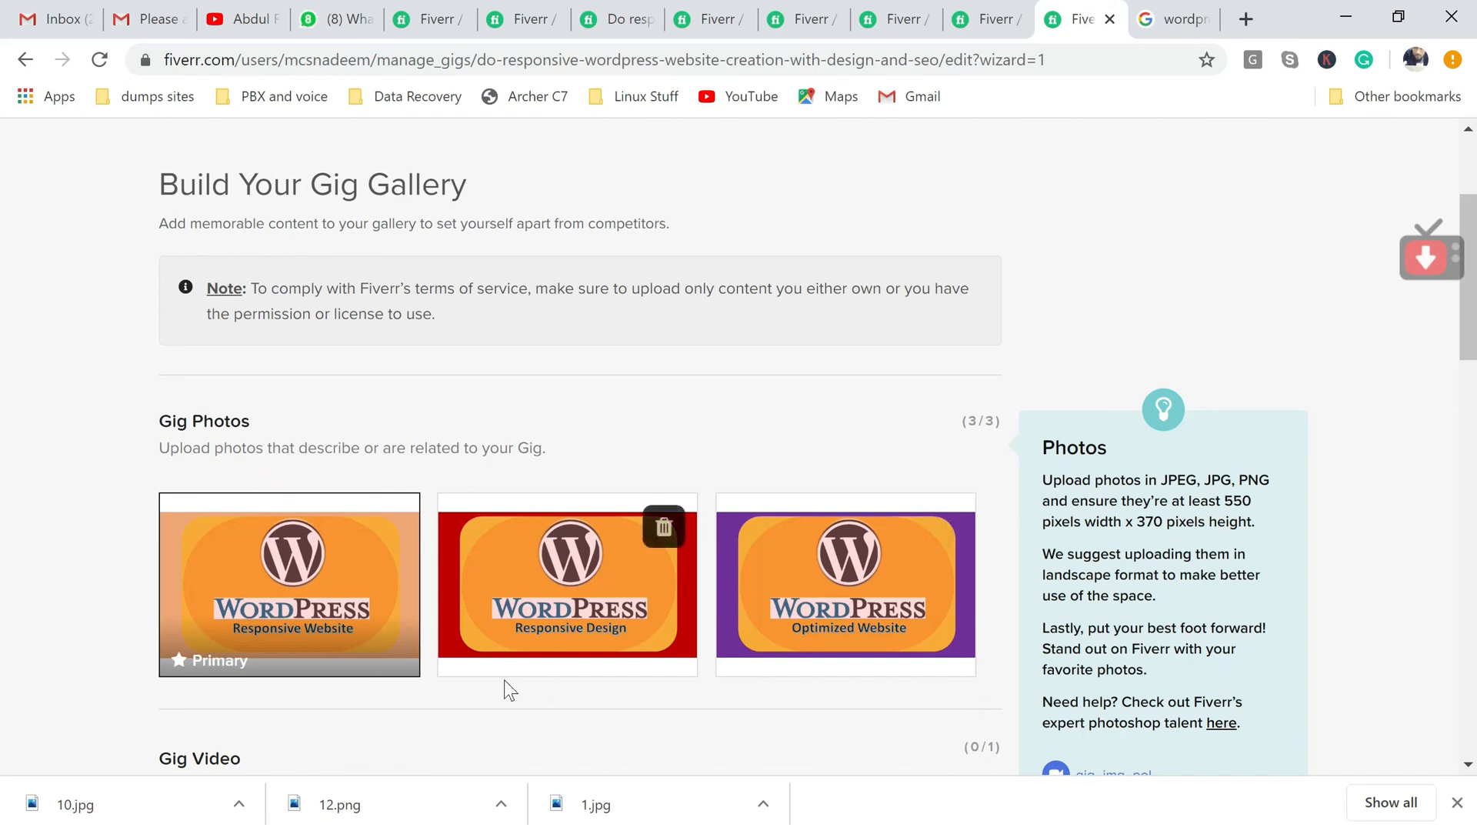
mouse_move(567, 635)
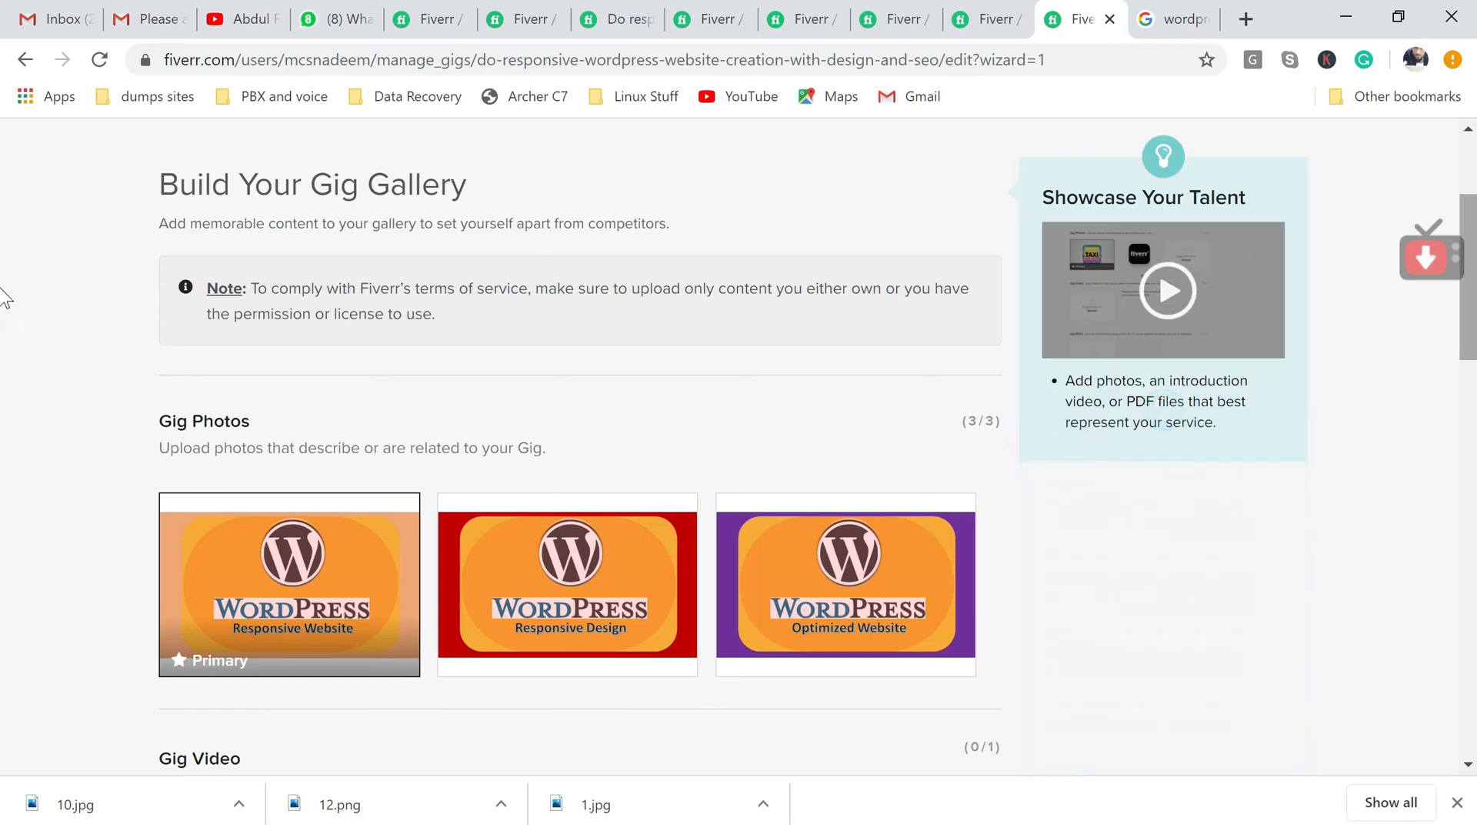
drag(1467, 293, 1471, 496)
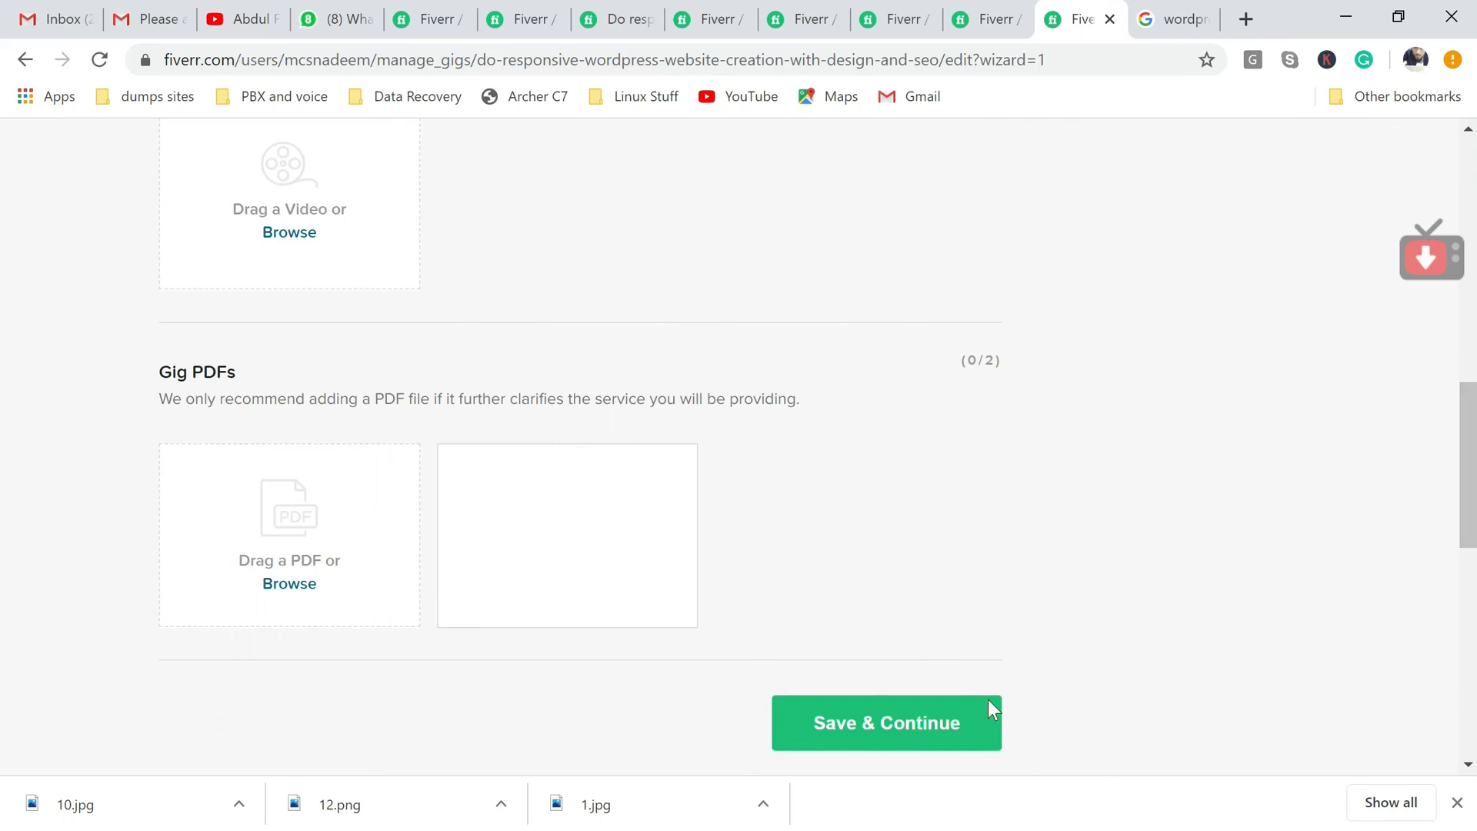
click(934, 718)
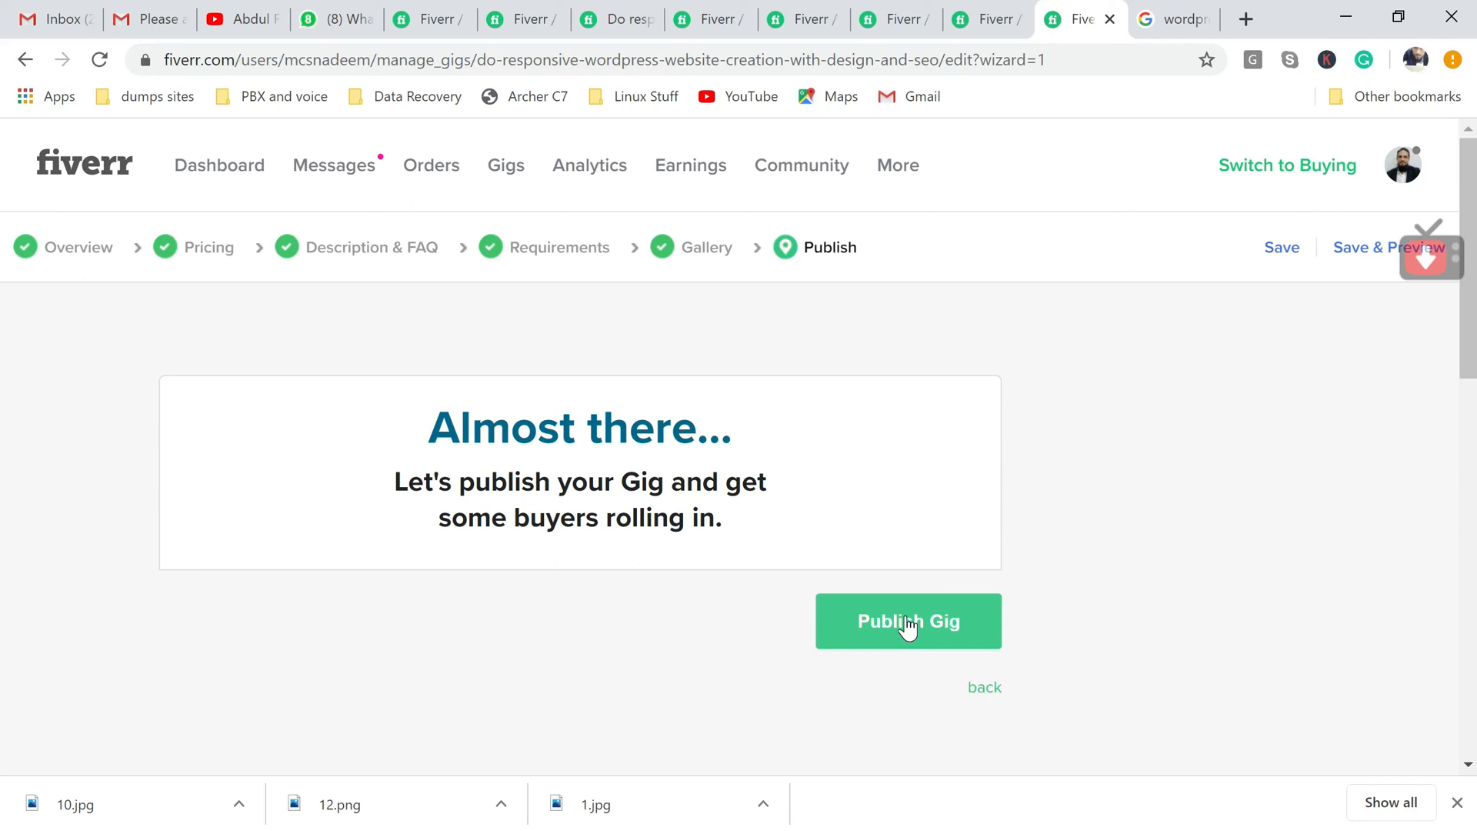
Save the gig with a preview, and look through its three gallery photos on the preview page.
click(1363, 247)
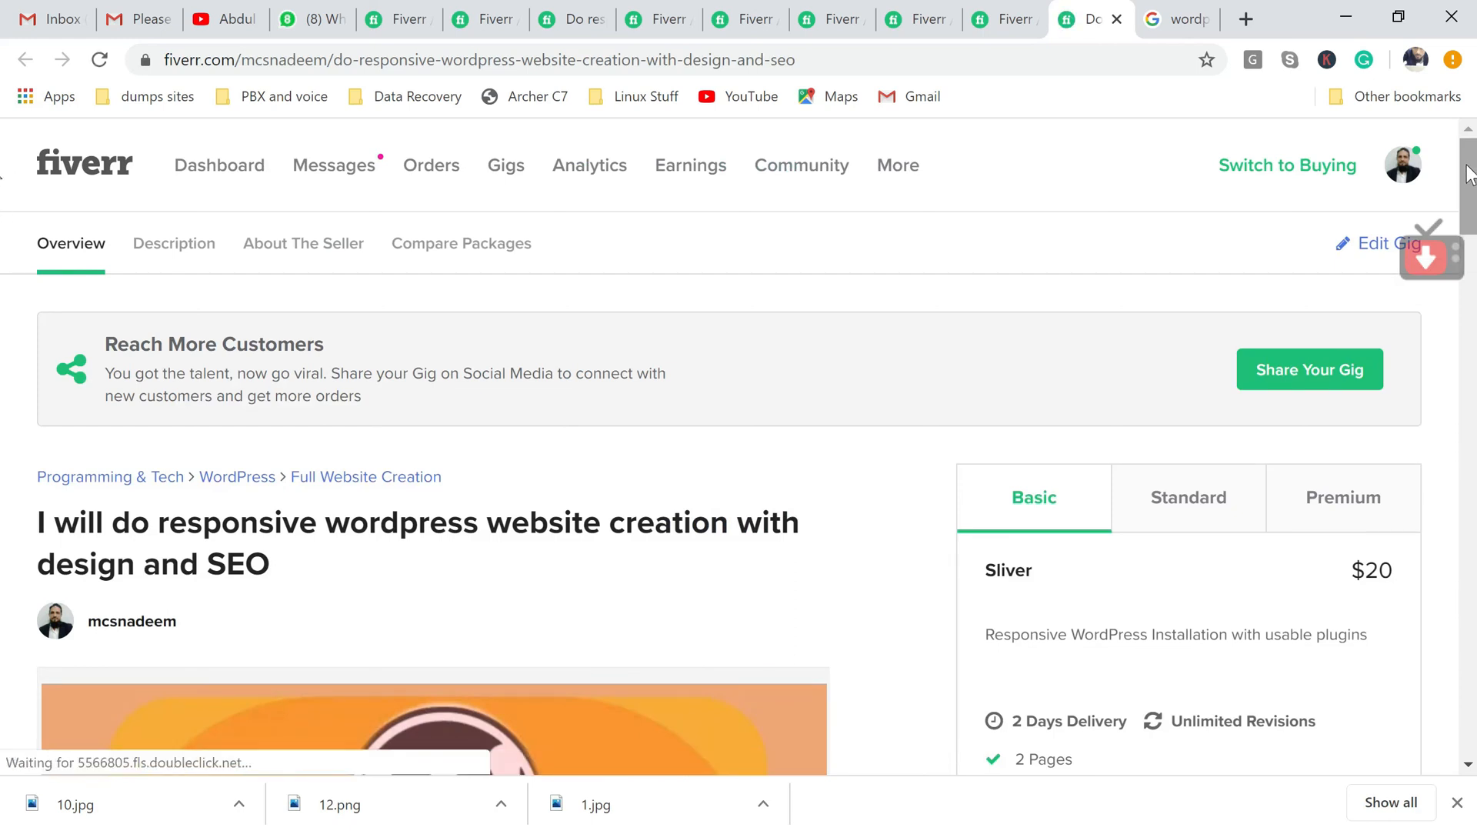
drag(1469, 168, 1462, 242)
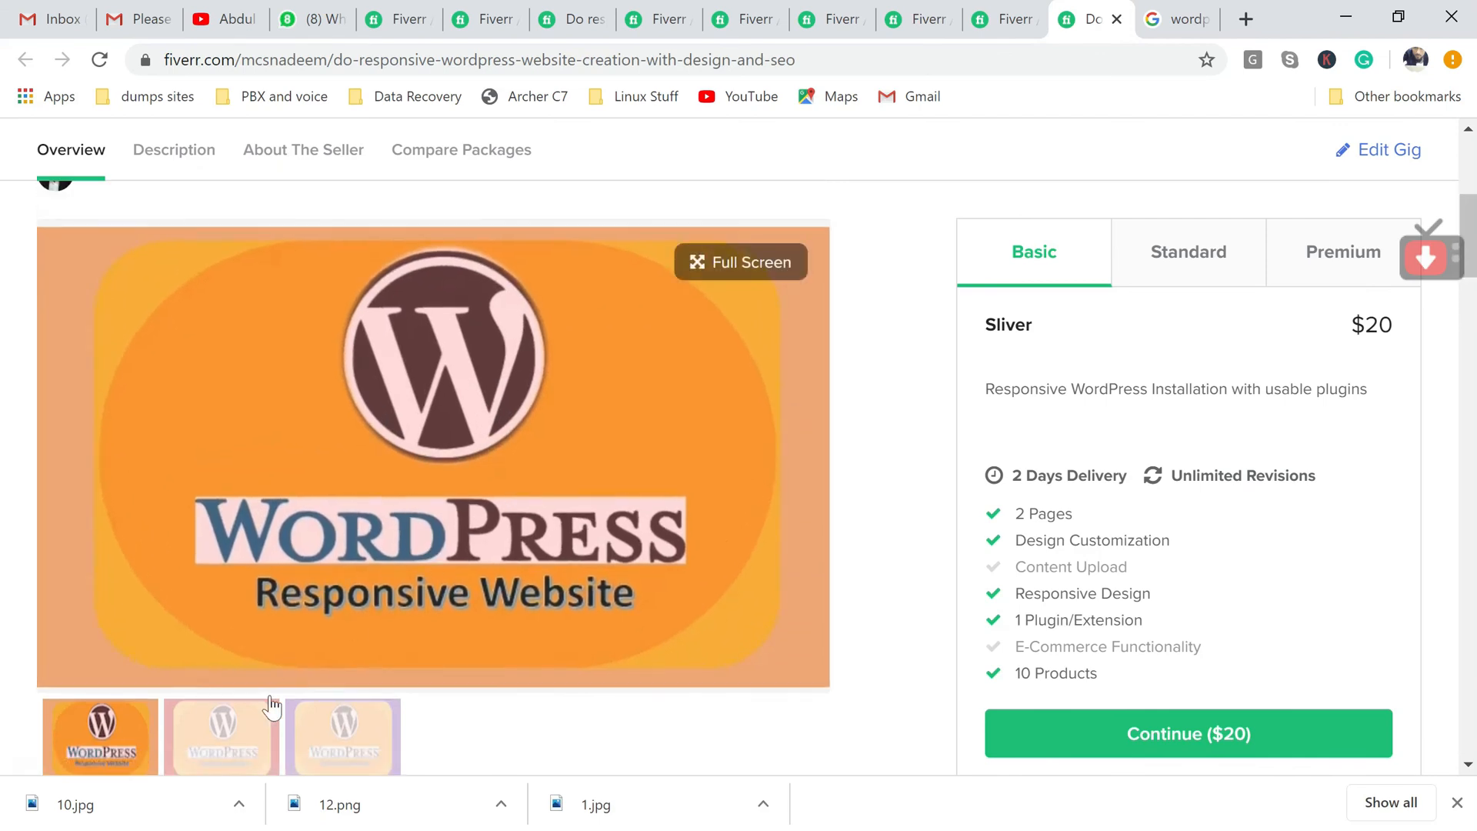
click(224, 743)
click(346, 744)
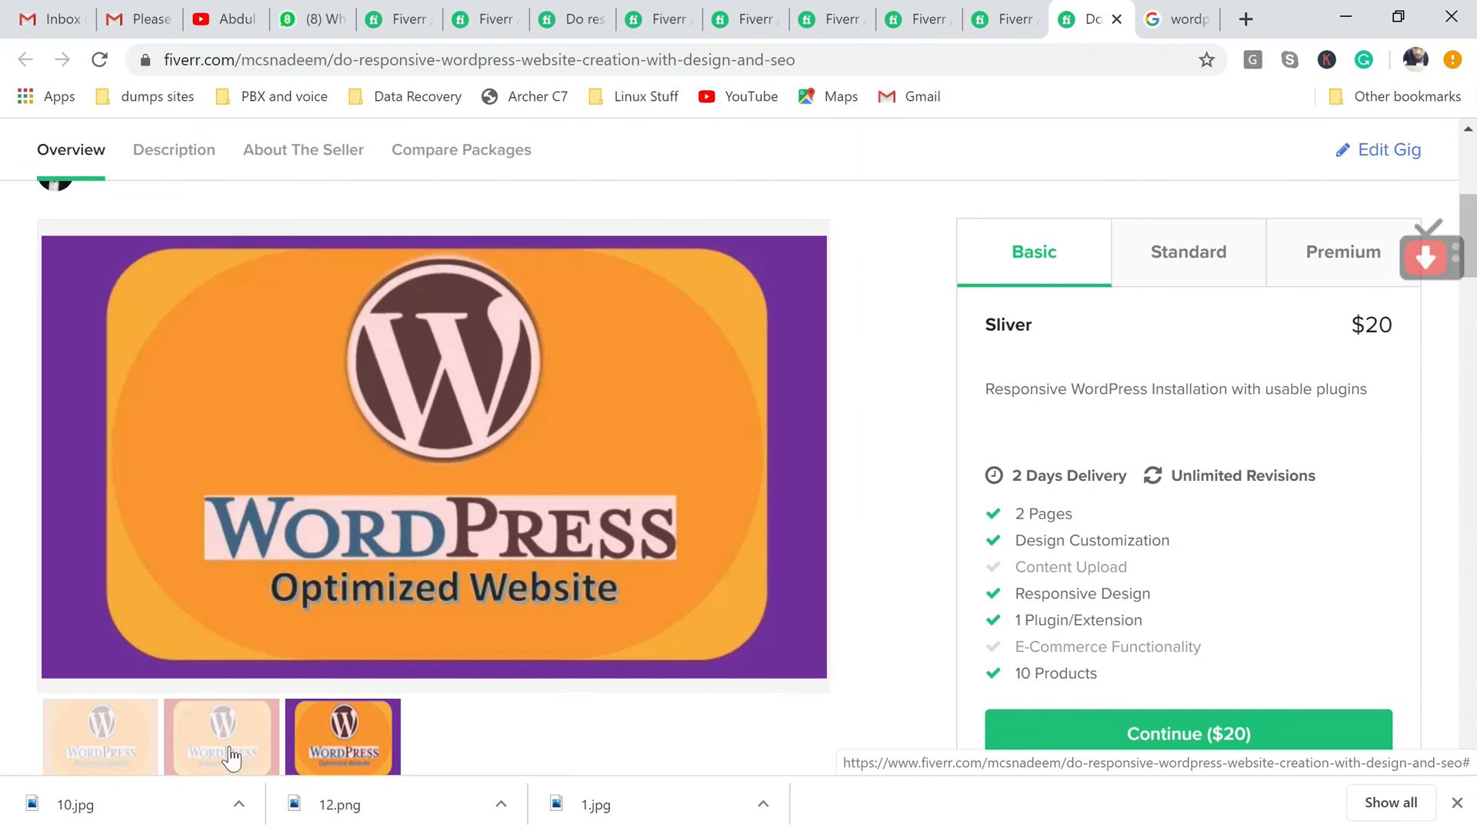
click(231, 754)
click(142, 743)
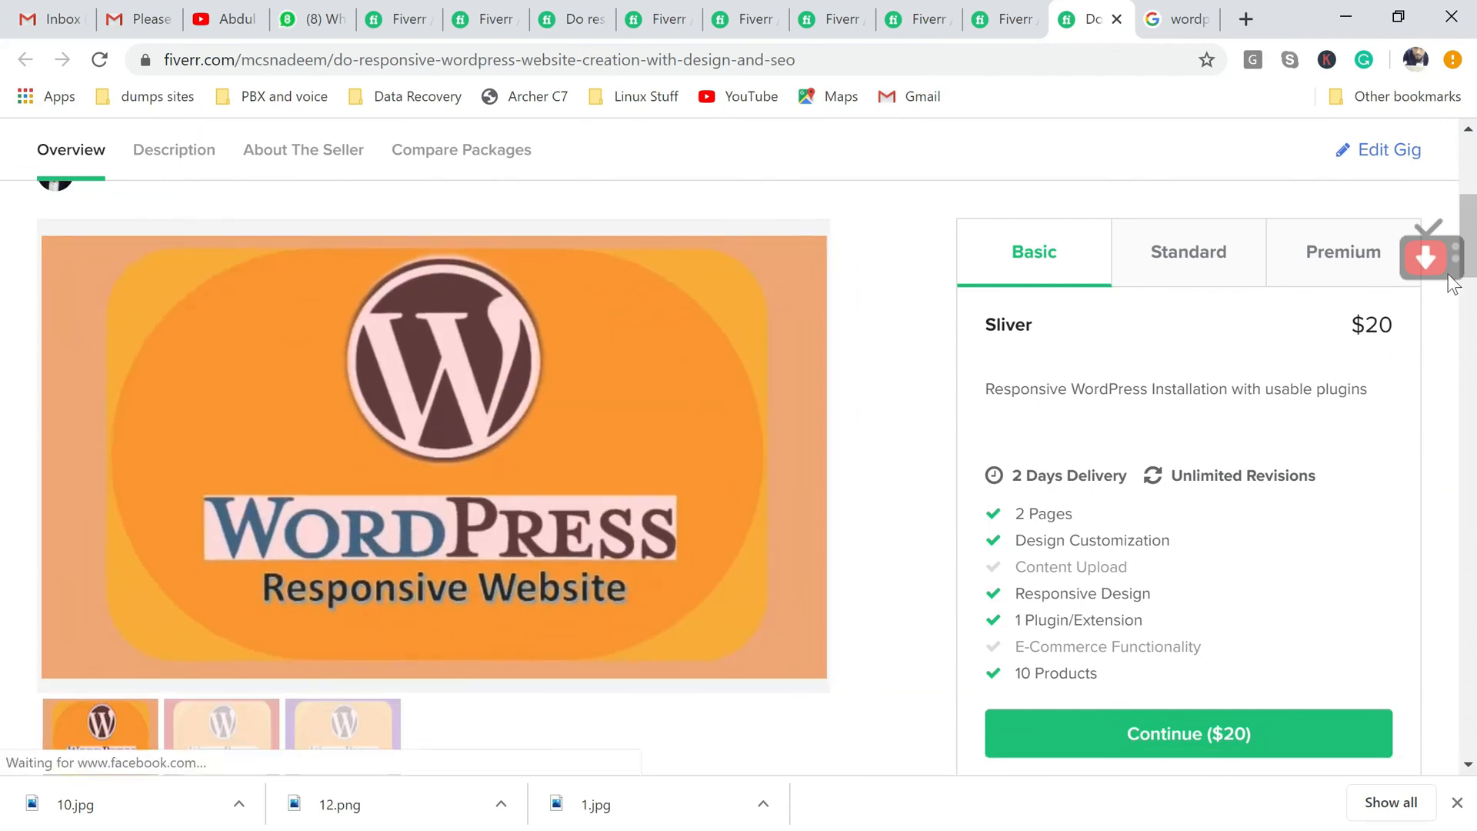
Review the gig preview's description, offered services, plugin details and seller profile.
scroll(1453, 283, down, 5)
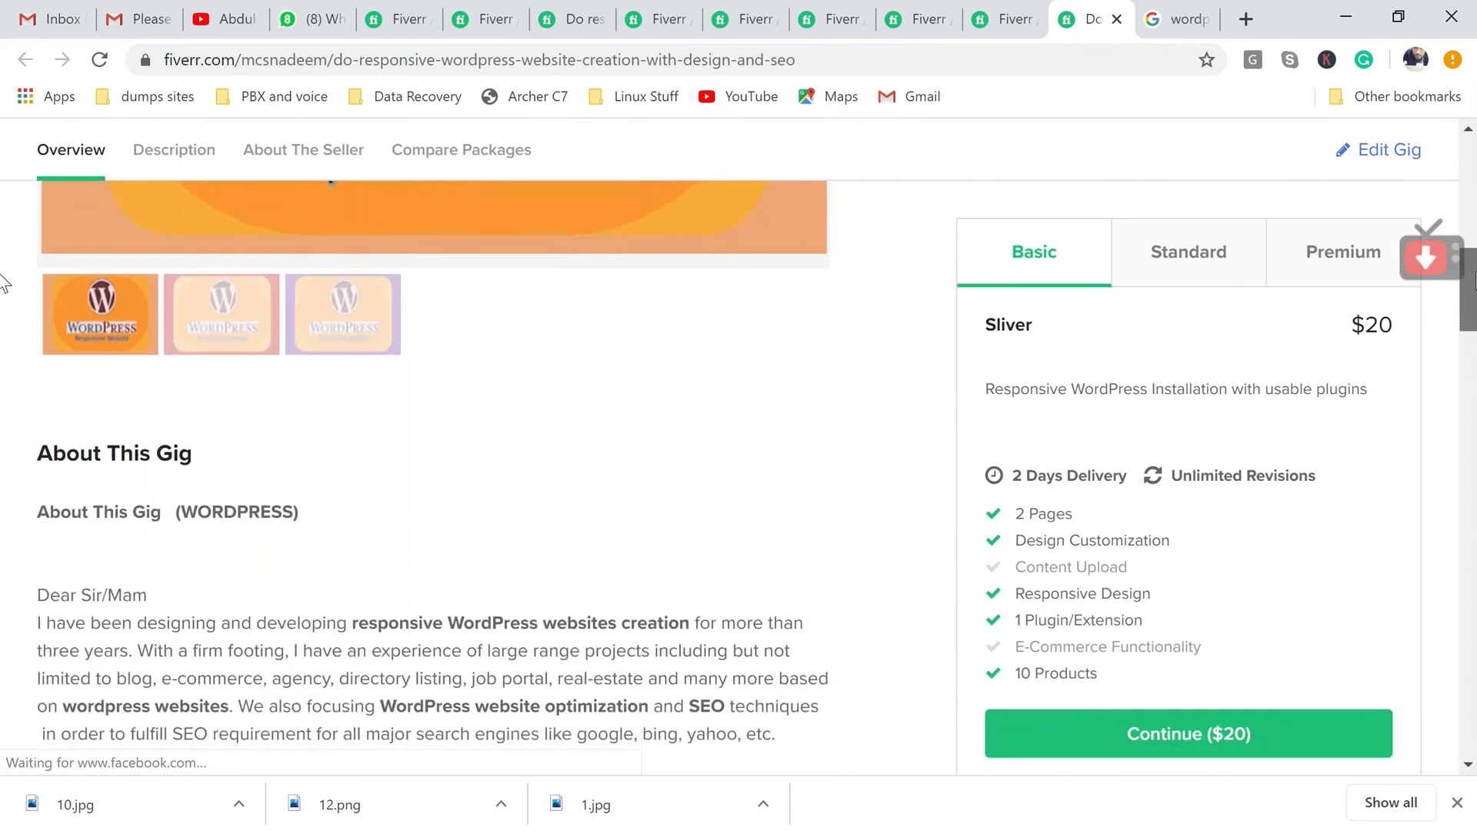
scroll(4, 288, down, 2)
scroll(4, 299, down, 6)
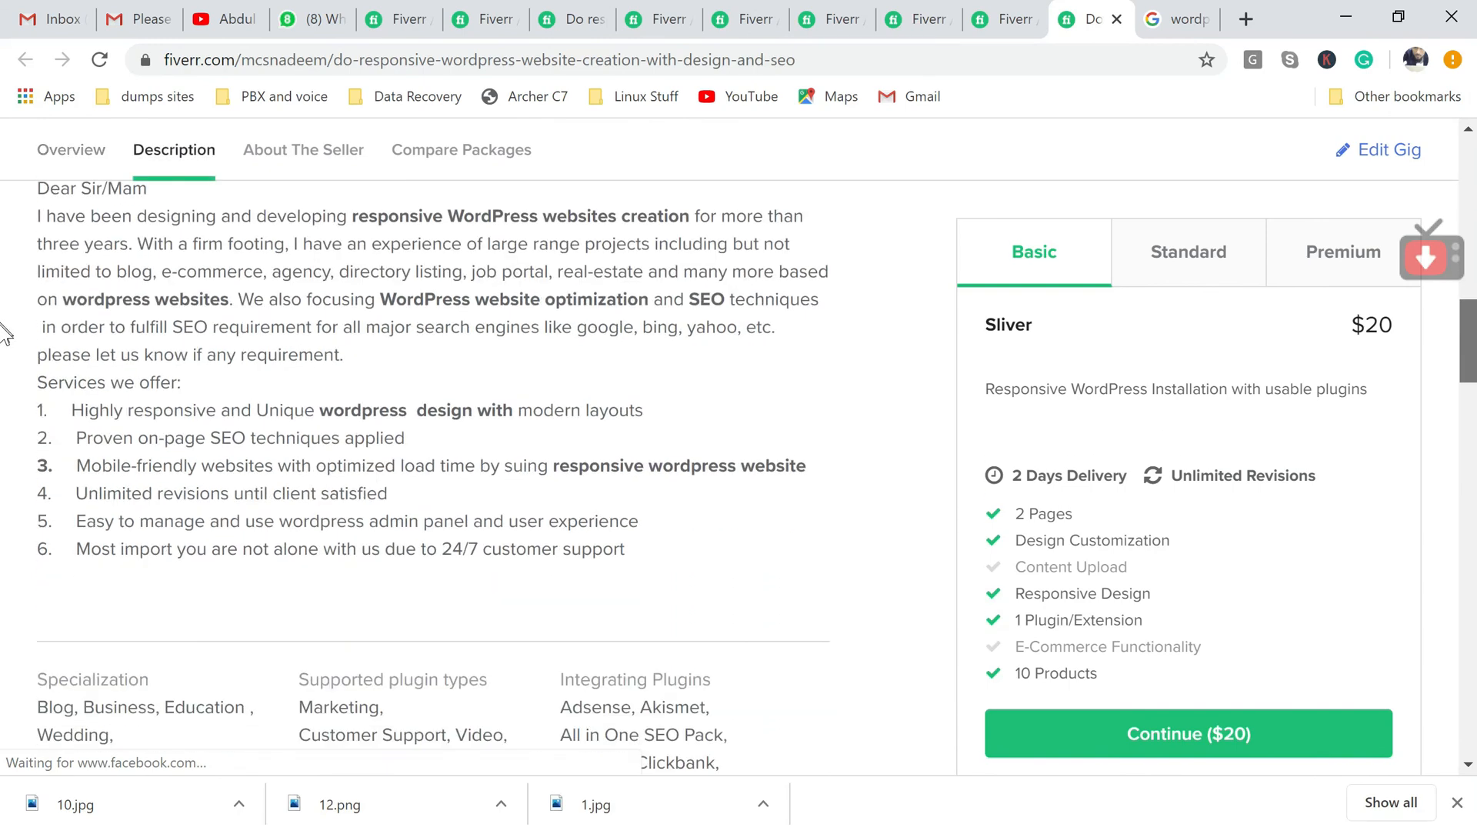
scroll(4, 359, up, 1)
scroll(4, 370, down, 5)
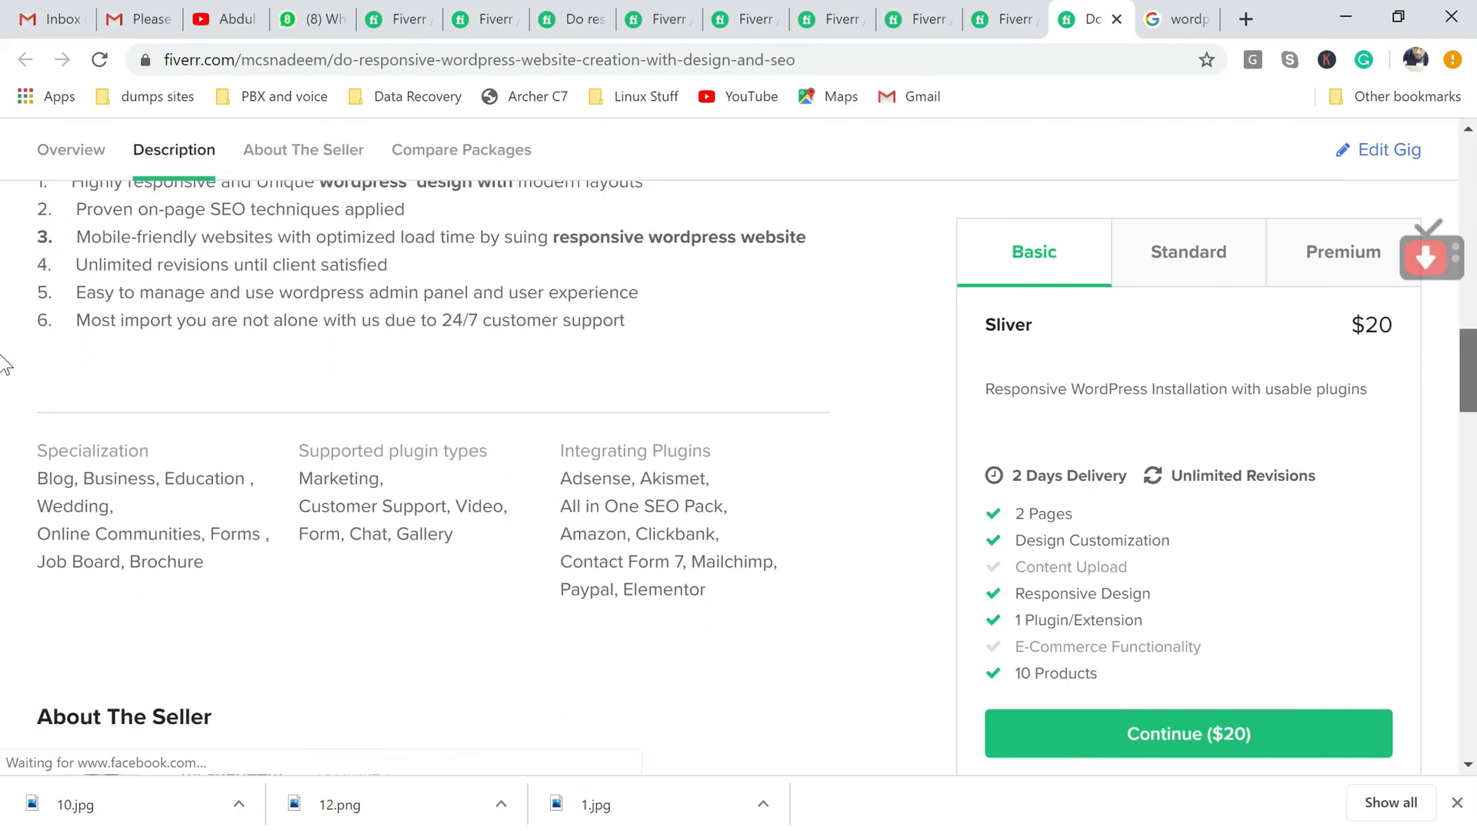
scroll(4, 430, down, 5)
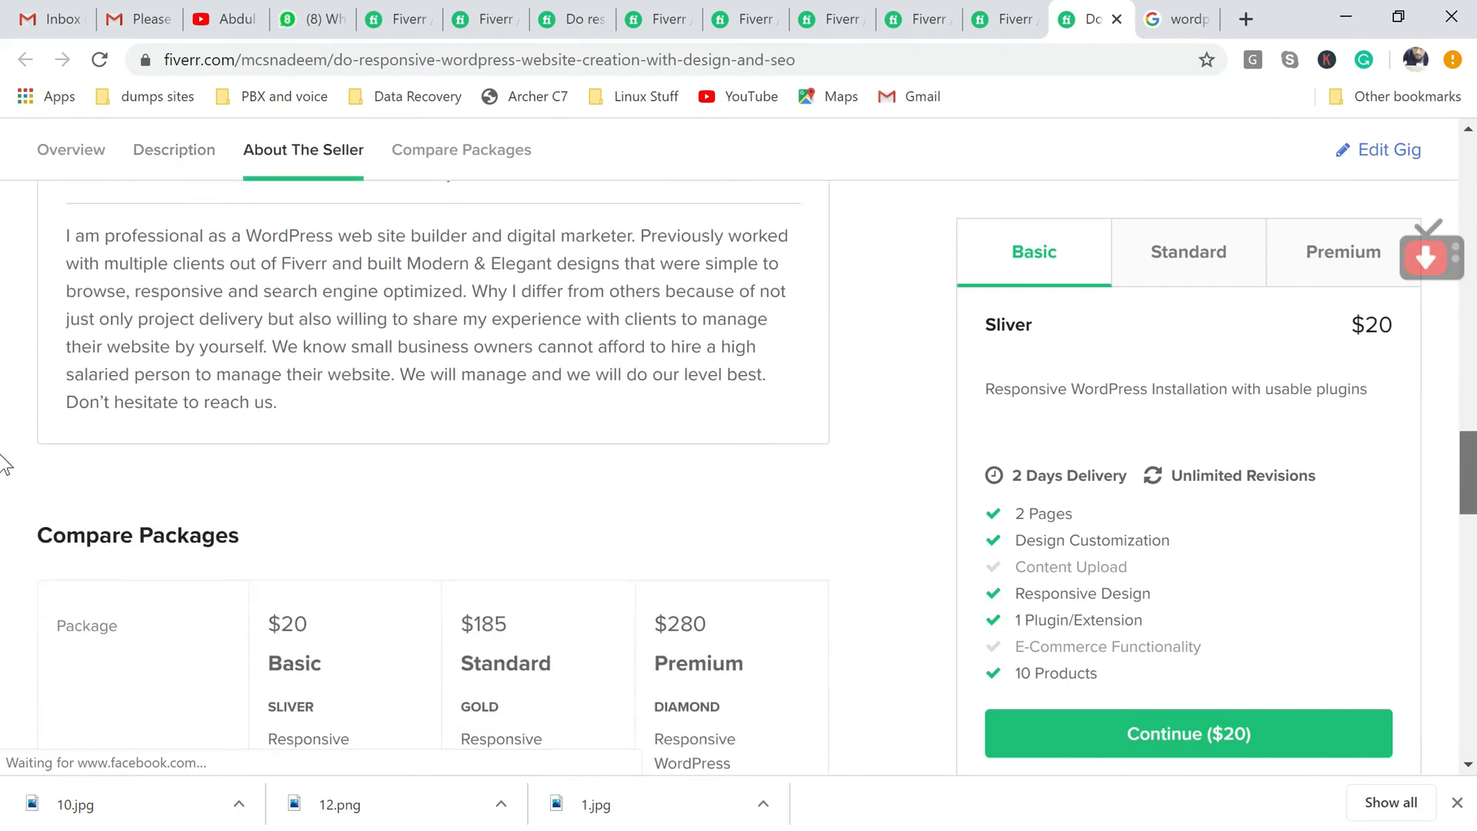
scroll(3, 466, up, 3)
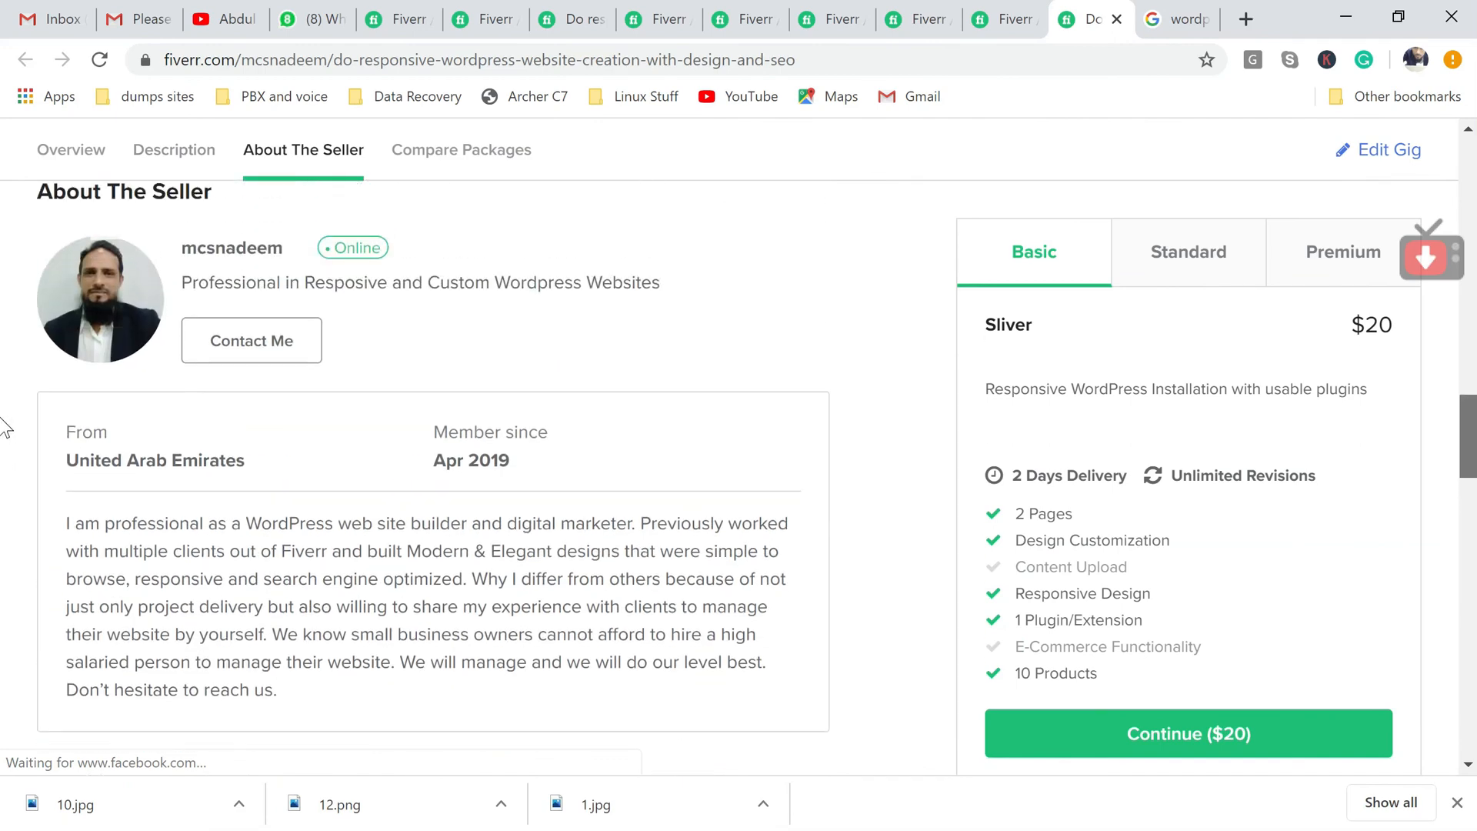